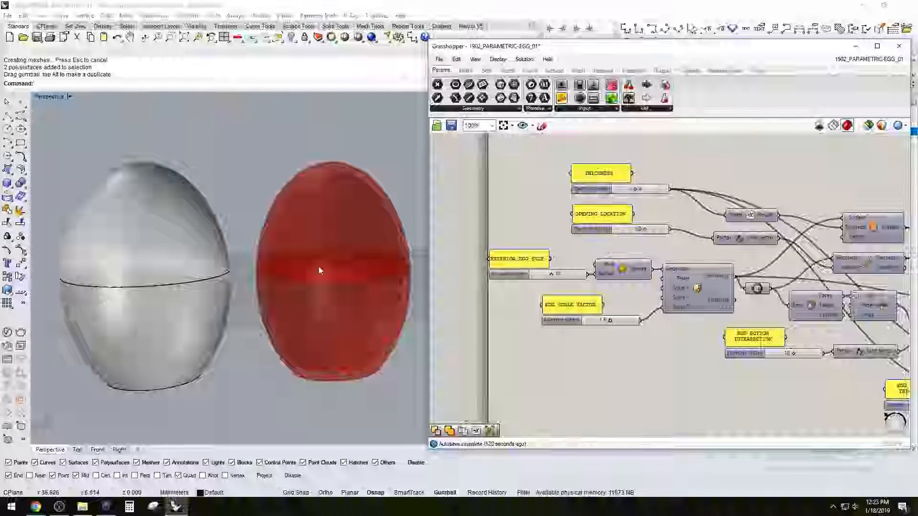
{"action": "scroll", "coordinate": [361, 268], "scroll_direction": "up", "scroll_amount": 2}
Ungroup the baked grey egg beside the red preview so its halves can be handled separately
{"action": "right_click_drag", "start_coordinate": [363, 272], "coordinate": [389, 258]}
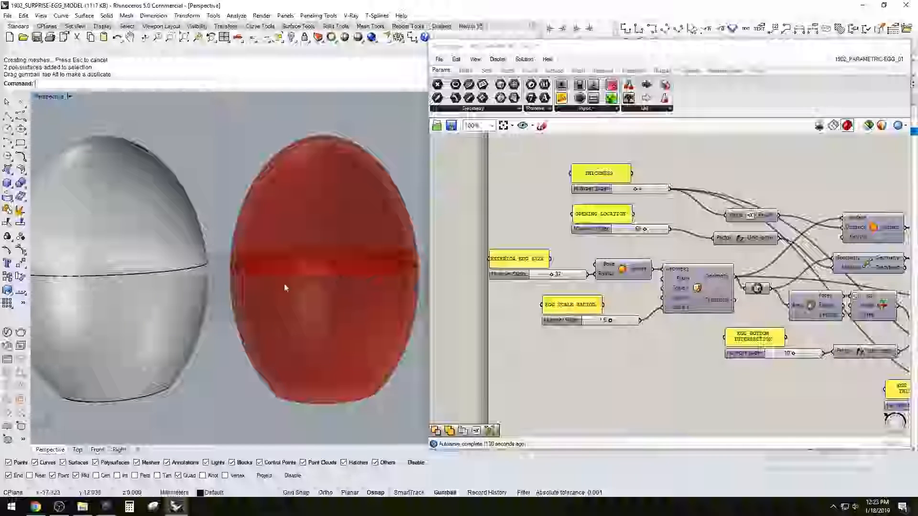
{"action": "right_click_drag", "start_coordinate": [184, 262], "coordinate": [282, 262], "text": "shift"}
{"action": "left_click", "coordinate": [273, 253]}
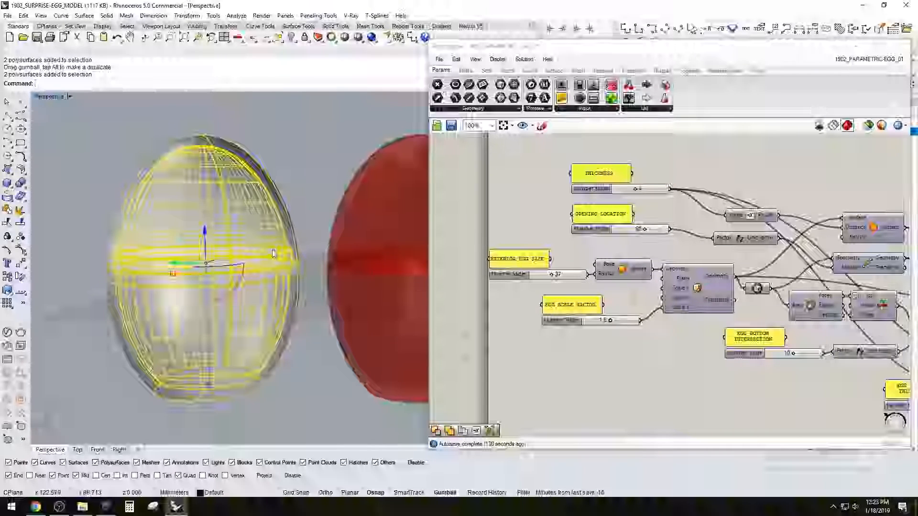
{"action": "type", "text": "ungroup"}
{"action": "key", "text": "Return"}
{"action": "key", "text": "Escape"}
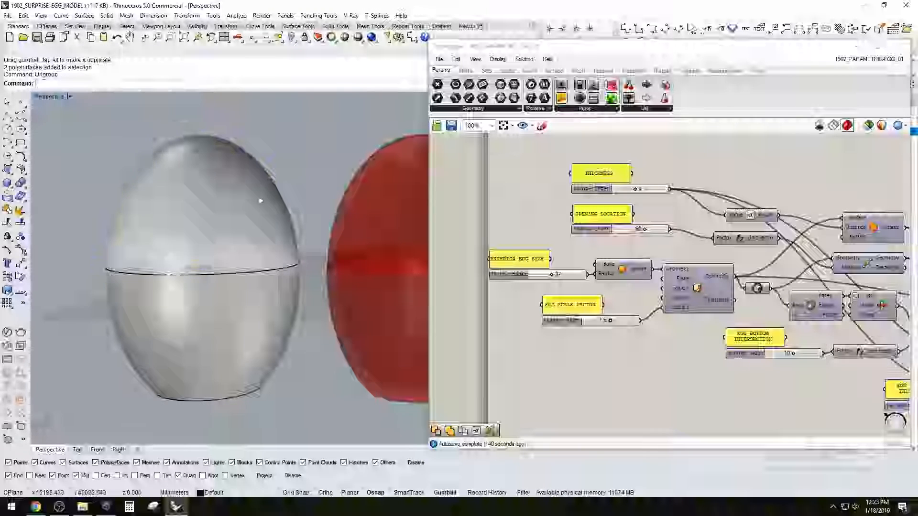
Lift the upper half of the baked egg off the lower half and inspect the interlocking rim and flat base
{"action": "left_click", "coordinate": [272, 179]}
{"action": "left_click_drag", "start_coordinate": [203, 181], "coordinate": [201, 110]}
{"action": "right_click_drag", "start_coordinate": [307, 176], "coordinate": [258, 227]}
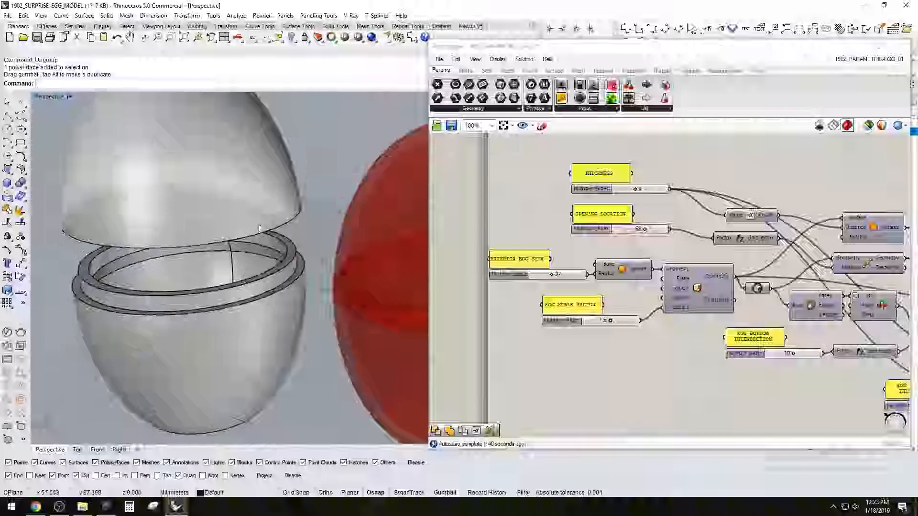
{"action": "scroll", "coordinate": [258, 228], "scroll_direction": "down", "scroll_amount": 8}
{"action": "scroll", "coordinate": [241, 277], "scroll_direction": "up", "scroll_amount": 4}
{"action": "right_click_drag", "start_coordinate": [239, 286], "coordinate": [263, 209]}
{"action": "left_click_drag", "start_coordinate": [280, 135], "coordinate": [227, 301]}
{"action": "left_click", "coordinate": [295, 358]}
{"action": "right_click_drag", "start_coordinate": [295, 358], "coordinate": [281, 322]}
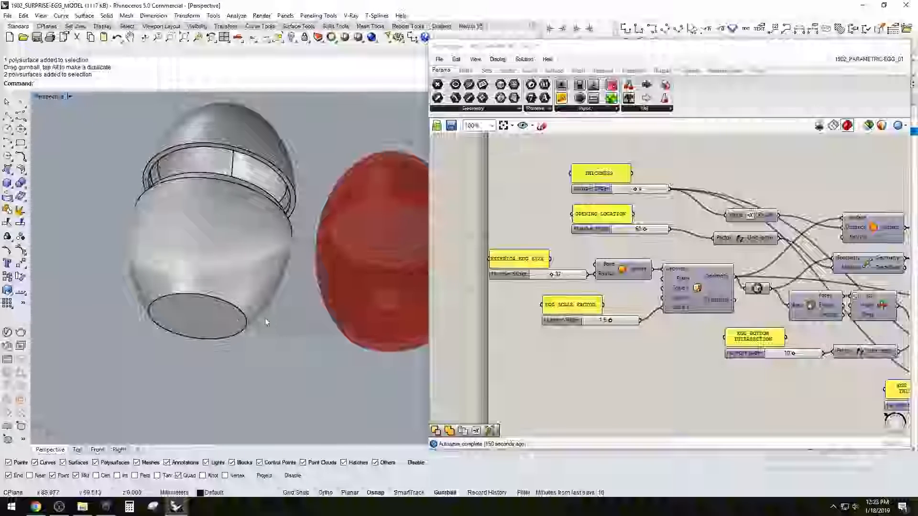
Delete both halves of the baked egg
{"action": "right_click_drag", "start_coordinate": [224, 333], "coordinate": [214, 246]}
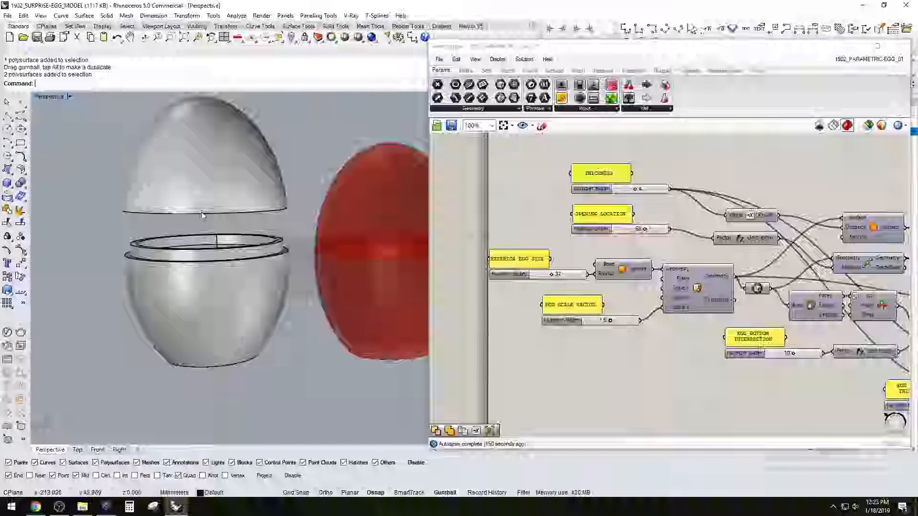
{"action": "left_click_drag", "start_coordinate": [214, 246], "coordinate": [191, 164]}
{"action": "key", "text": "Delete"}
Set the exterior egg size slider to 42 and check the whole egg preview
{"action": "right_click_drag", "start_coordinate": [510, 212], "coordinate": [575, 204]}
{"action": "right_click_drag", "start_coordinate": [366, 249], "coordinate": [237, 248], "text": "shift"}
{"action": "scroll", "coordinate": [243, 249], "scroll_direction": "up", "scroll_amount": 4}
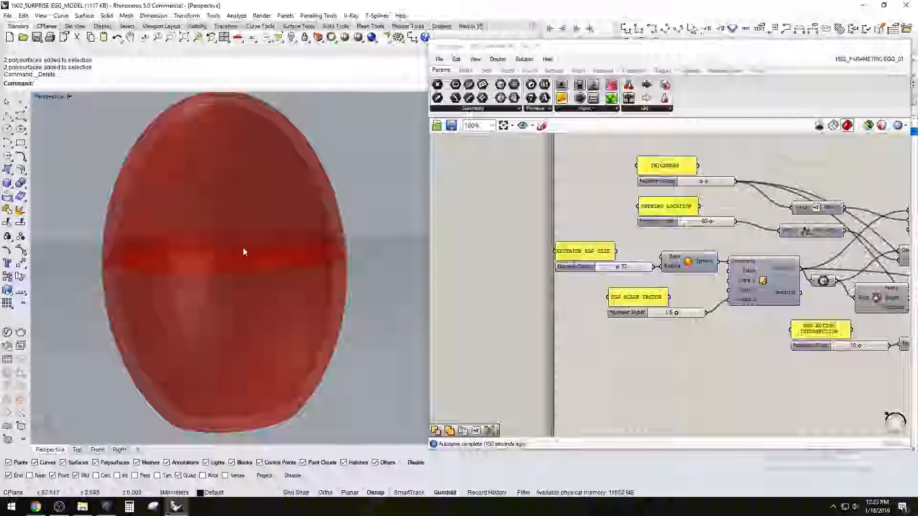
{"action": "left_click", "coordinate": [618, 263]}
{"action": "scroll", "coordinate": [618, 263], "scroll_direction": "up", "scroll_amount": 3}
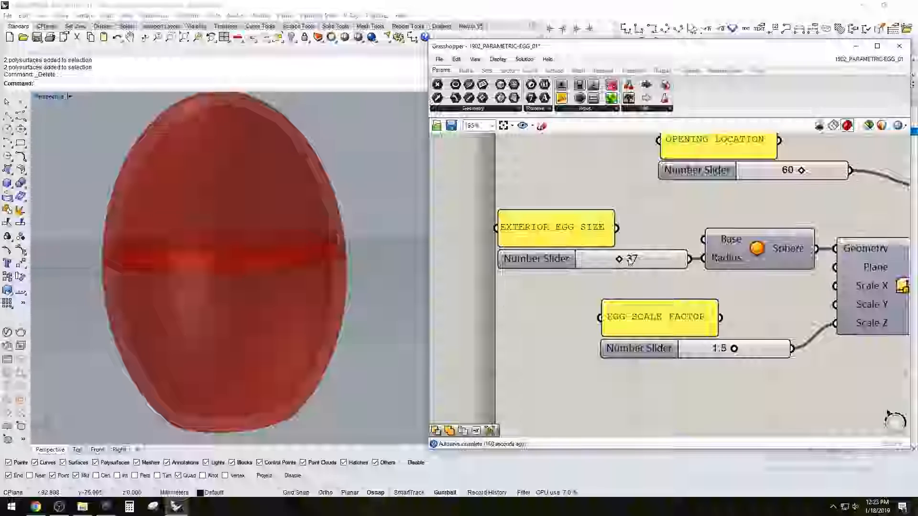
{"action": "left_click_drag", "start_coordinate": [615, 262], "coordinate": [629, 261]}
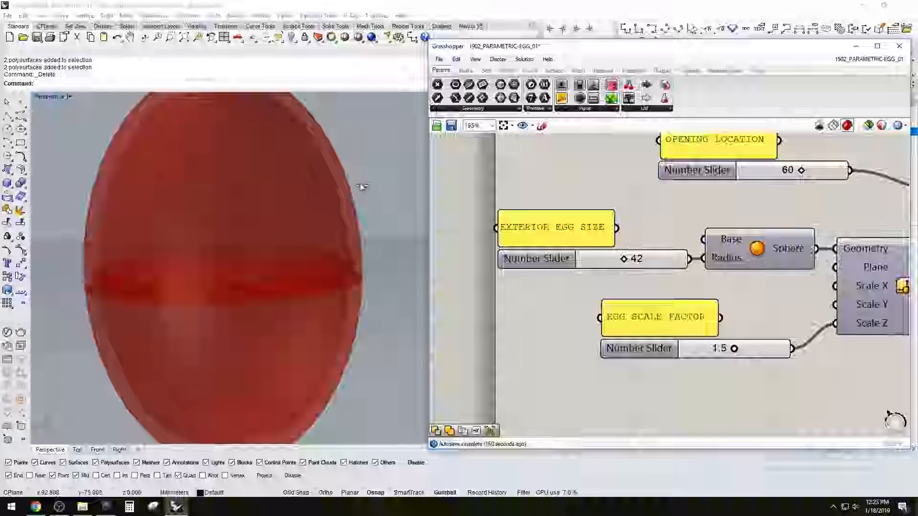
{"action": "scroll", "coordinate": [377, 201], "scroll_direction": "down", "scroll_amount": 5}
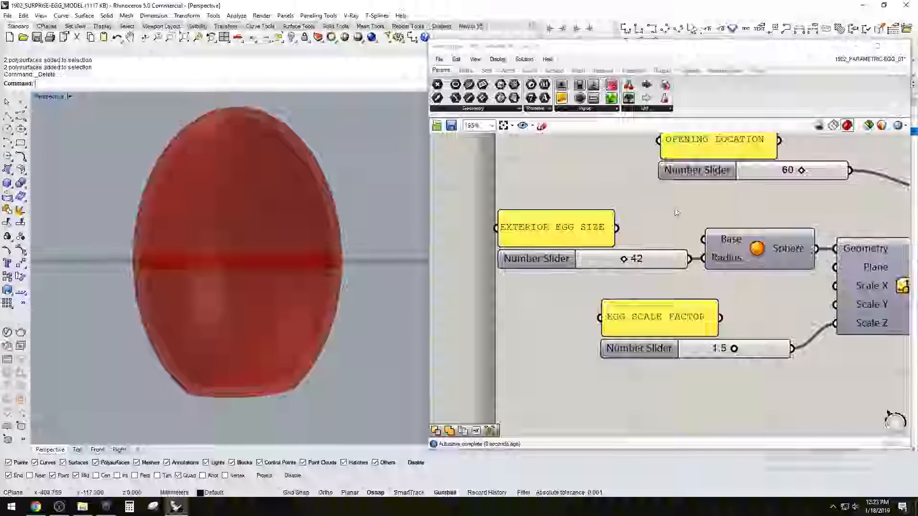
Set the egg scale factor to 1.0 and inspect the resulting shape in the preview
{"action": "right_click_drag", "start_coordinate": [705, 277], "coordinate": [698, 278]}
{"action": "scroll", "coordinate": [698, 278], "scroll_direction": "up", "scroll_amount": 1}
{"action": "double_click", "coordinate": [621, 319]}
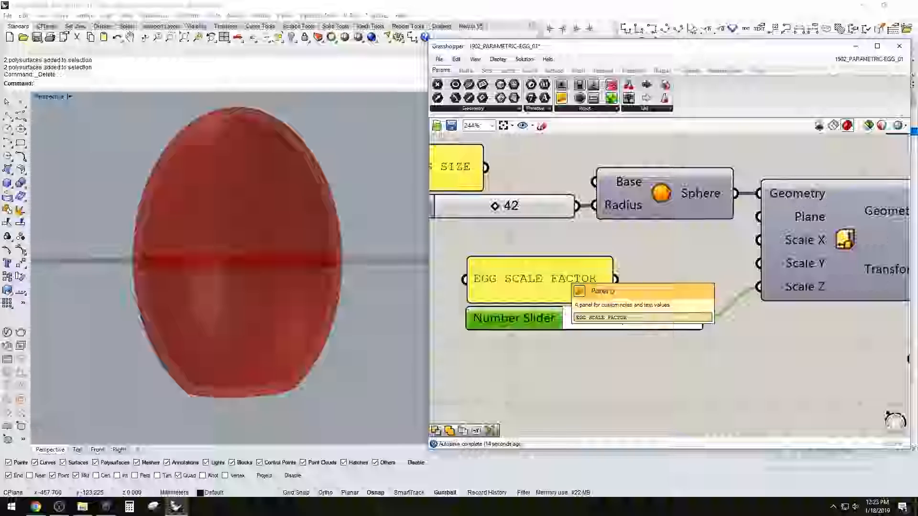
{"action": "type", "text": "1"}
{"action": "key", "text": "Return"}
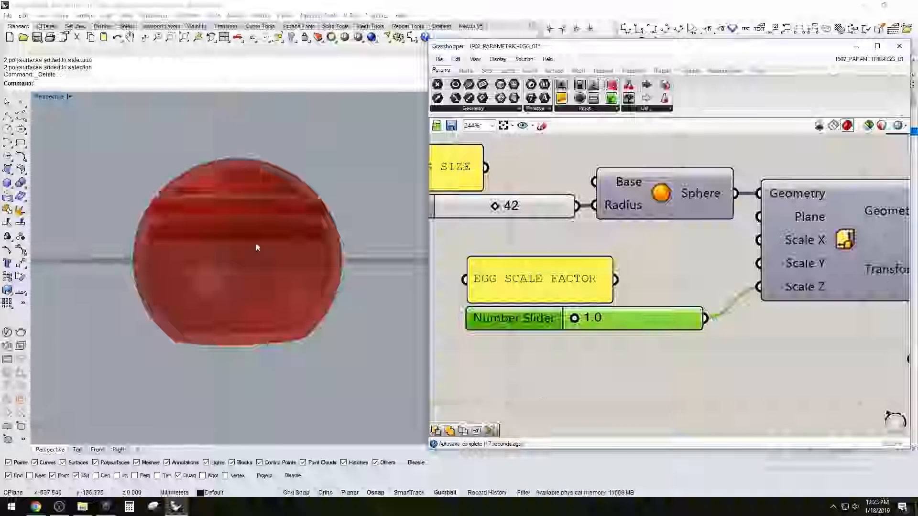
{"action": "right_click_drag", "start_coordinate": [266, 250], "coordinate": [264, 282]}
{"action": "scroll", "coordinate": [213, 230], "scroll_direction": "up", "scroll_amount": 6}
{"action": "scroll", "coordinate": [536, 206], "scroll_direction": "down", "scroll_amount": 2}
Lower the egg's opening location to 43
{"action": "right_click_drag", "start_coordinate": [537, 206], "coordinate": [557, 278]}
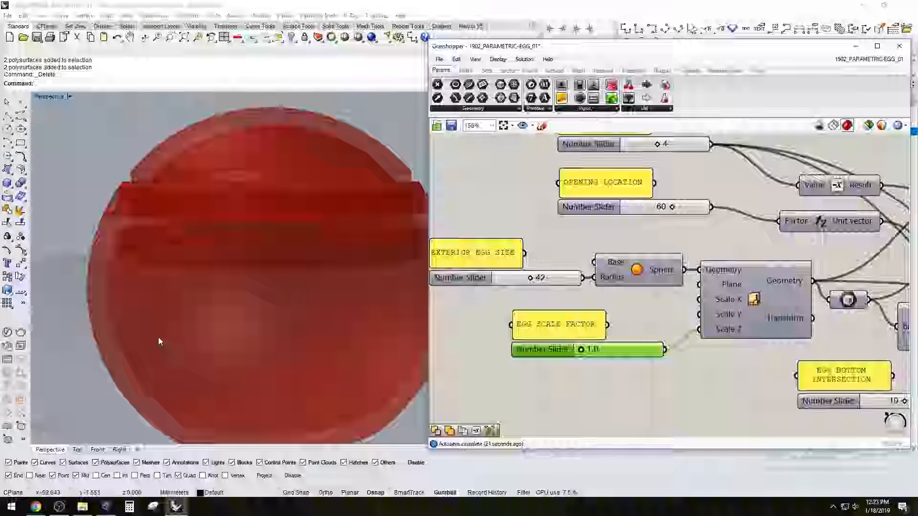
{"action": "scroll", "coordinate": [679, 233], "scroll_direction": "down", "scroll_amount": 3}
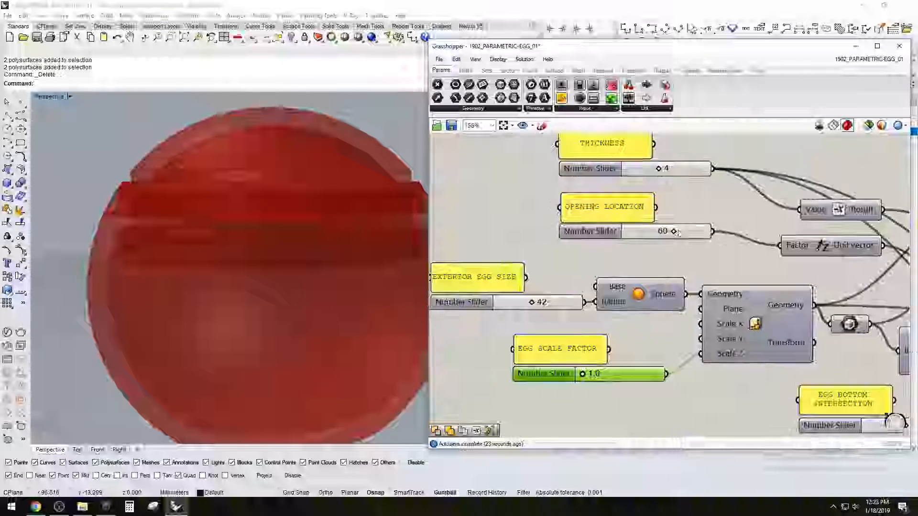
{"action": "right_click_drag", "start_coordinate": [680, 232], "coordinate": [597, 237]}
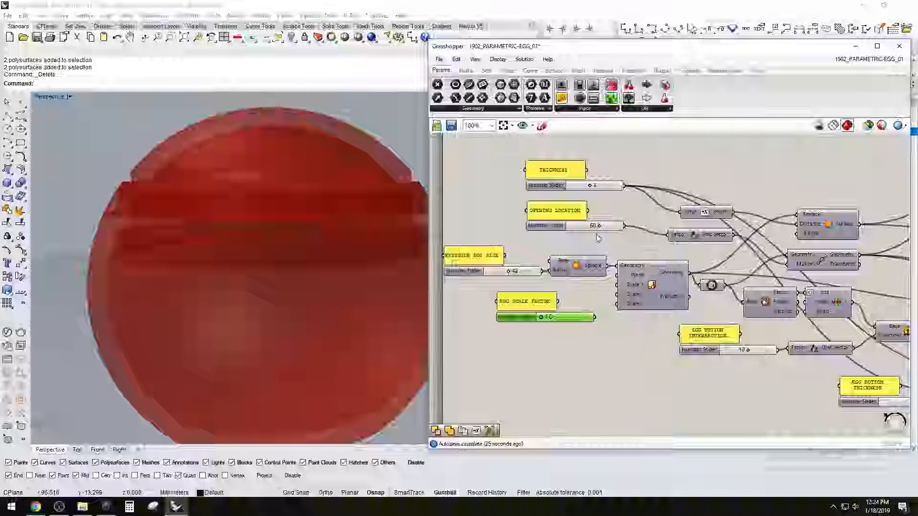
{"action": "scroll", "coordinate": [597, 228], "scroll_direction": "up", "scroll_amount": 3}
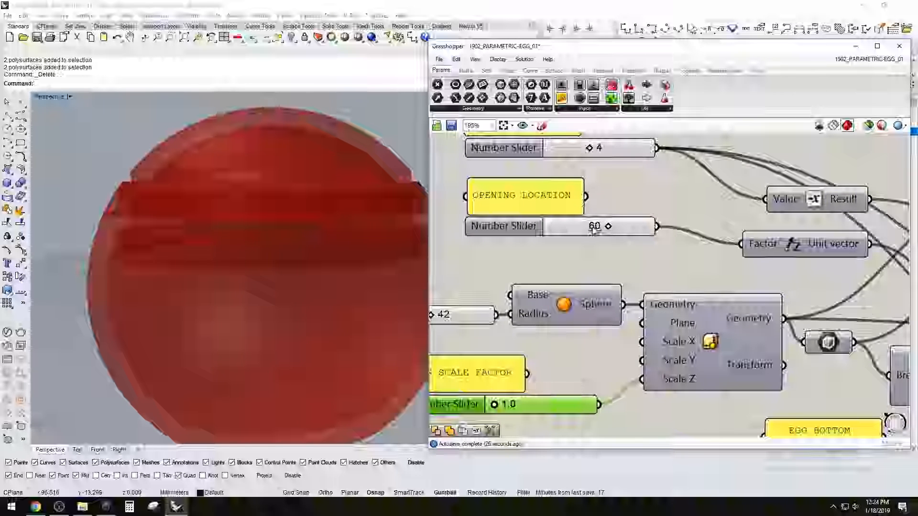
{"action": "left_click_drag", "start_coordinate": [593, 231], "coordinate": [585, 230]}
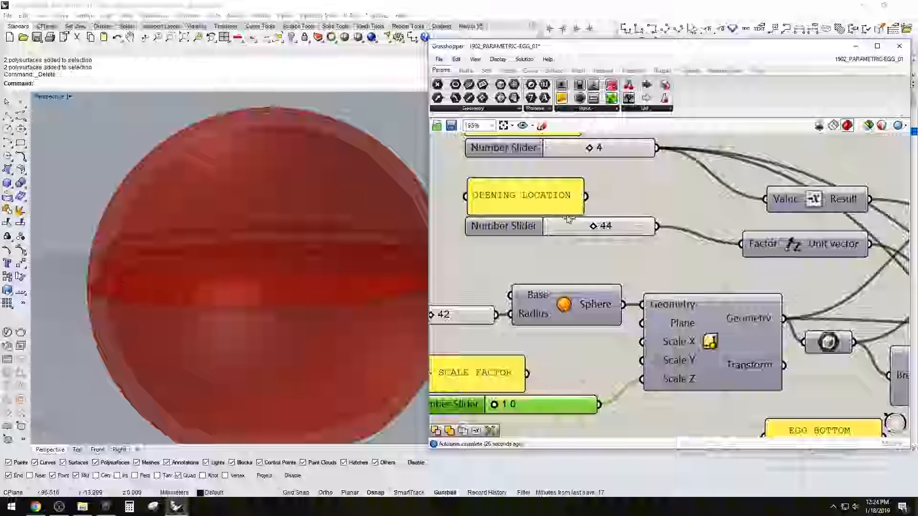
Set the egg scale factor to 1.3 and check the preview
{"action": "right_click_drag", "start_coordinate": [212, 308], "coordinate": [266, 301]}
{"action": "scroll", "coordinate": [221, 316], "scroll_direction": "down", "scroll_amount": 3}
{"action": "right_click_drag", "start_coordinate": [518, 266], "coordinate": [621, 237]}
{"action": "double_click", "coordinate": [616, 379]}
{"action": "type", "text": "1.3"}
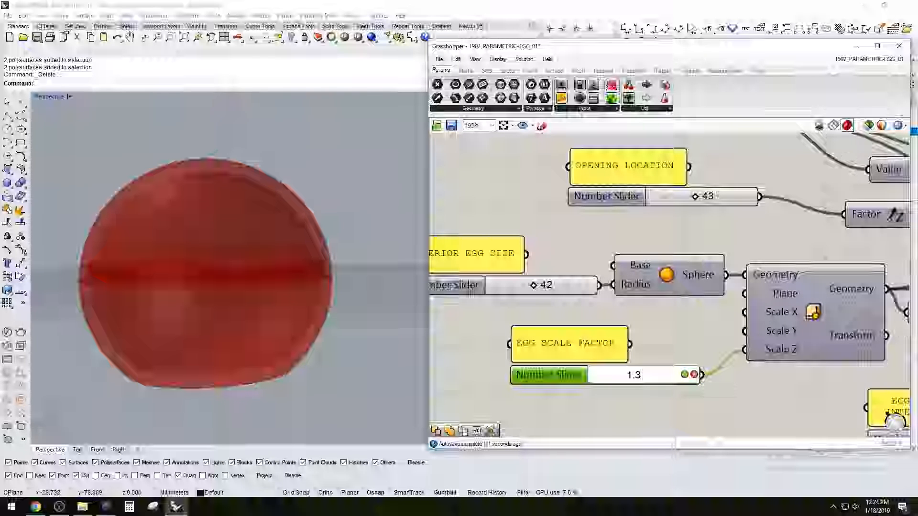
{"action": "right_click_drag", "start_coordinate": [346, 259], "coordinate": [313, 312]}
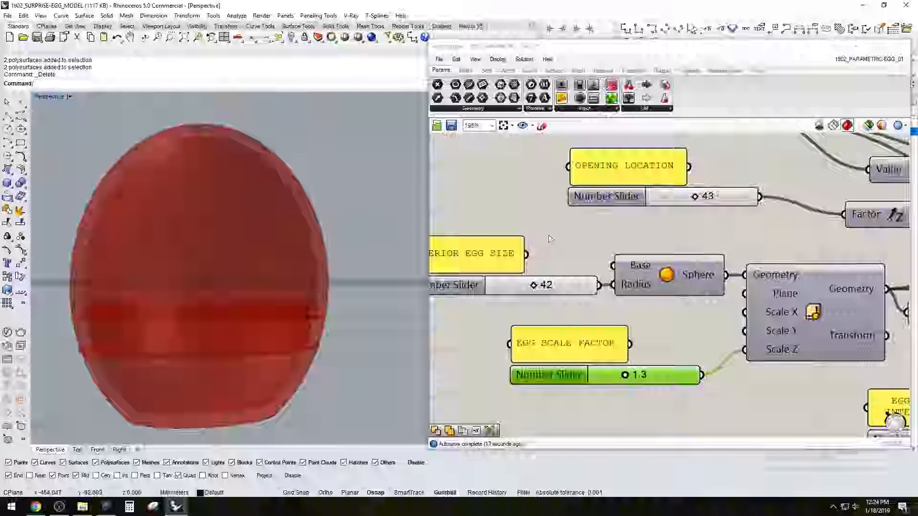
Set the opening location to 60
{"action": "right_click_drag", "start_coordinate": [681, 202], "coordinate": [645, 244]}
{"action": "double_click", "coordinate": [645, 239]}
{"action": "type", "text": "60"}
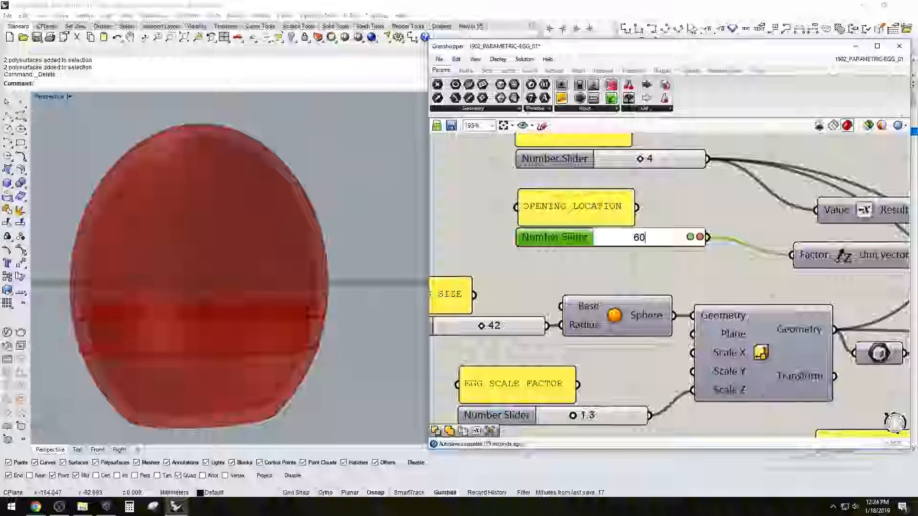
{"action": "key", "text": "Return"}
Set the egg bottom intersection to 20 with the egg's base in view
{"action": "scroll", "coordinate": [701, 255], "scroll_direction": "down", "scroll_amount": 5}
{"action": "scroll", "coordinate": [664, 327], "scroll_direction": "up", "scroll_amount": 4}
{"action": "scroll", "coordinate": [675, 302], "scroll_direction": "up", "scroll_amount": 3}
{"action": "right_click_drag", "start_coordinate": [307, 388], "coordinate": [290, 303], "text": "shift"}
{"action": "double_click", "coordinate": [670, 295]}
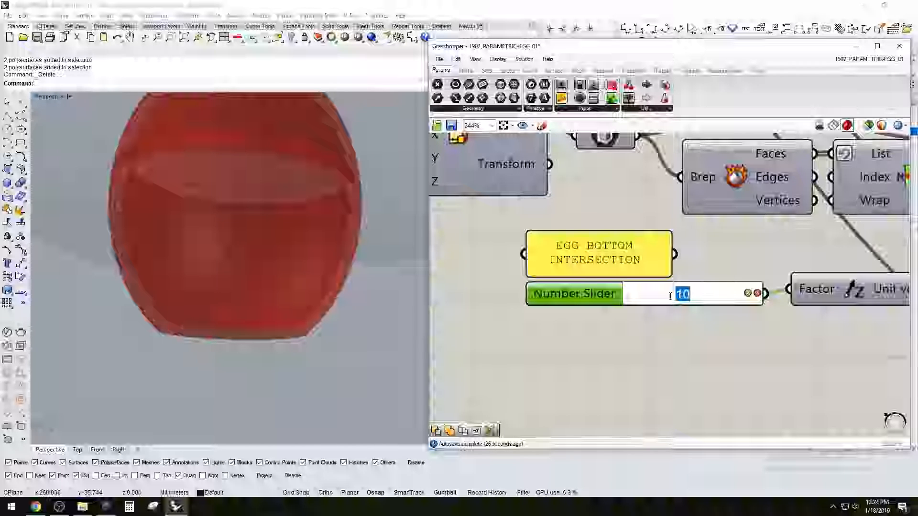
{"action": "type", "text": "20"}
{"action": "key", "text": "Return"}
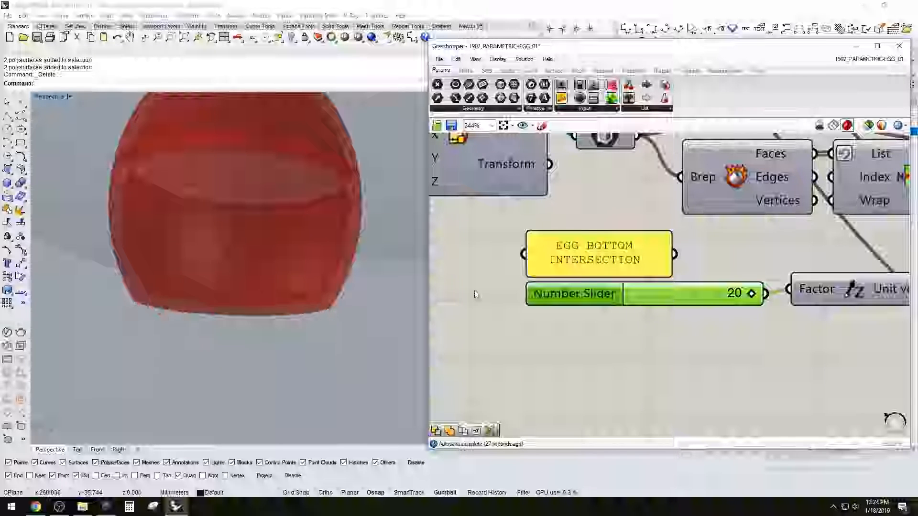
Set the egg bottom intersection to 5 and check the base of the egg
{"action": "double_click", "coordinate": [732, 296]}
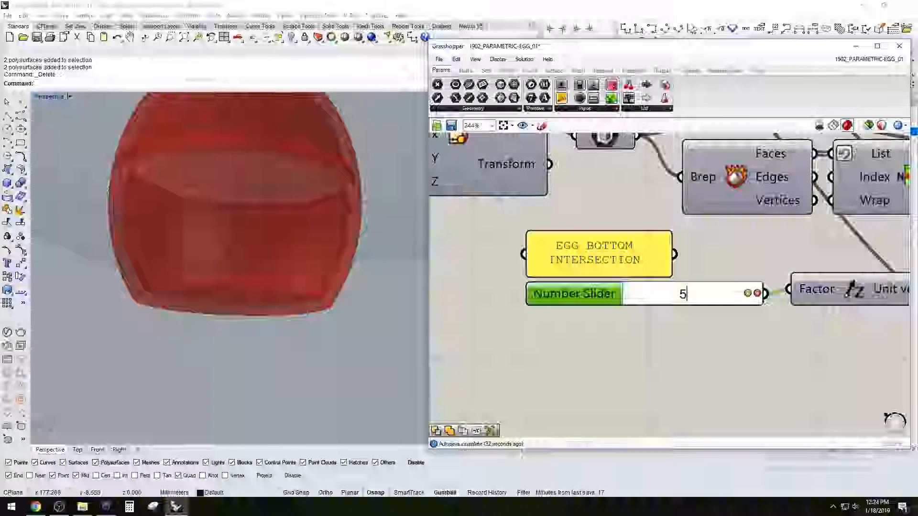
{"action": "key", "text": "Return"}
{"action": "scroll", "coordinate": [220, 271], "scroll_direction": "down", "scroll_amount": 5}
{"action": "right_click_drag", "start_coordinate": [221, 271], "coordinate": [238, 257]}
{"action": "scroll", "coordinate": [828, 301], "scroll_direction": "down", "scroll_amount": 5}
Set the egg's wall thickness to 6
{"action": "right_click_drag", "start_coordinate": [827, 301], "coordinate": [626, 301]}
{"action": "scroll", "coordinate": [635, 311], "scroll_direction": "up", "scroll_amount": 3}
{"action": "scroll", "coordinate": [630, 317], "scroll_direction": "down", "scroll_amount": 4}
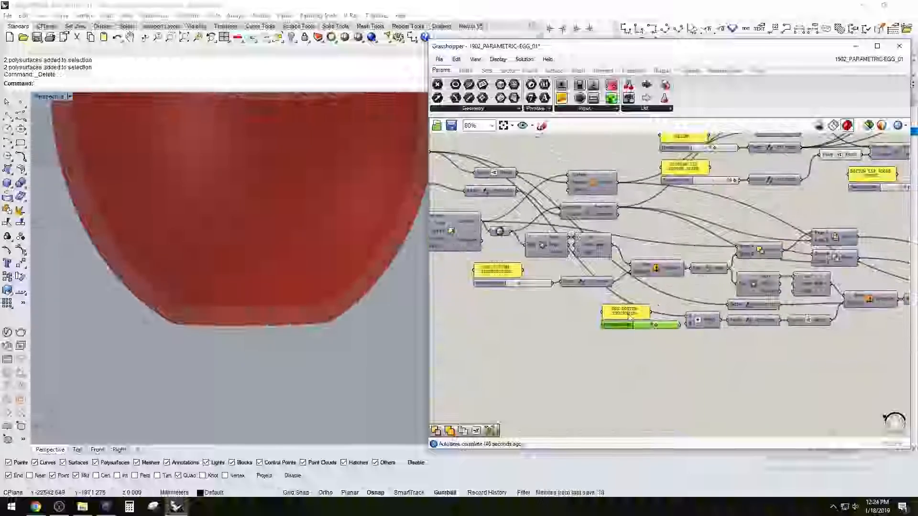
{"action": "right_click_drag", "start_coordinate": [630, 316], "coordinate": [882, 389]}
{"action": "scroll", "coordinate": [641, 225], "scroll_direction": "up", "scroll_amount": 3}
{"action": "right_click_drag", "start_coordinate": [769, 212], "coordinate": [637, 217]}
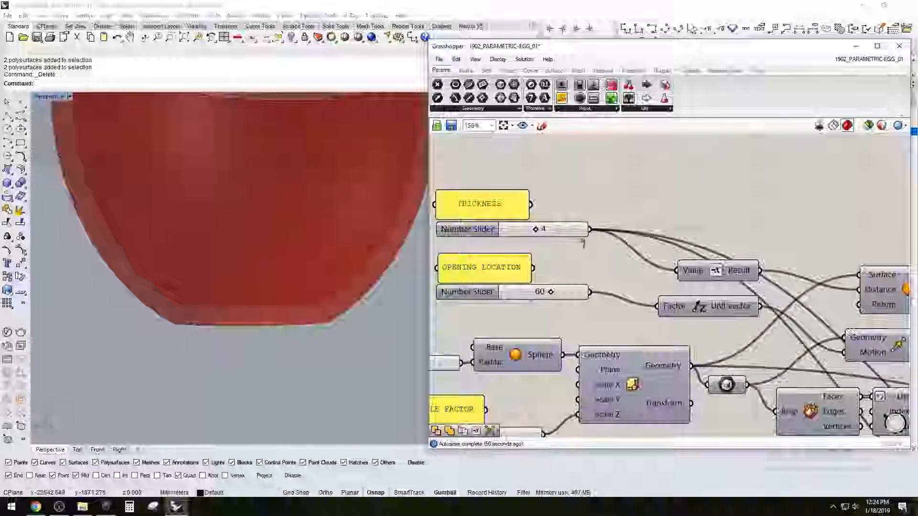
{"action": "scroll", "coordinate": [575, 247], "scroll_direction": "down", "scroll_amount": 3}
{"action": "scroll", "coordinate": [525, 230], "scroll_direction": "up", "scroll_amount": 5}
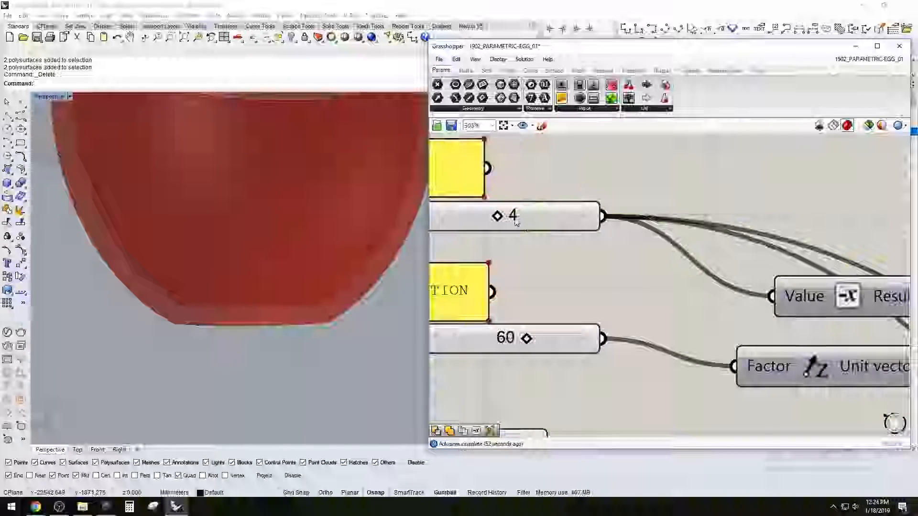
{"action": "double_click", "coordinate": [516, 222]}
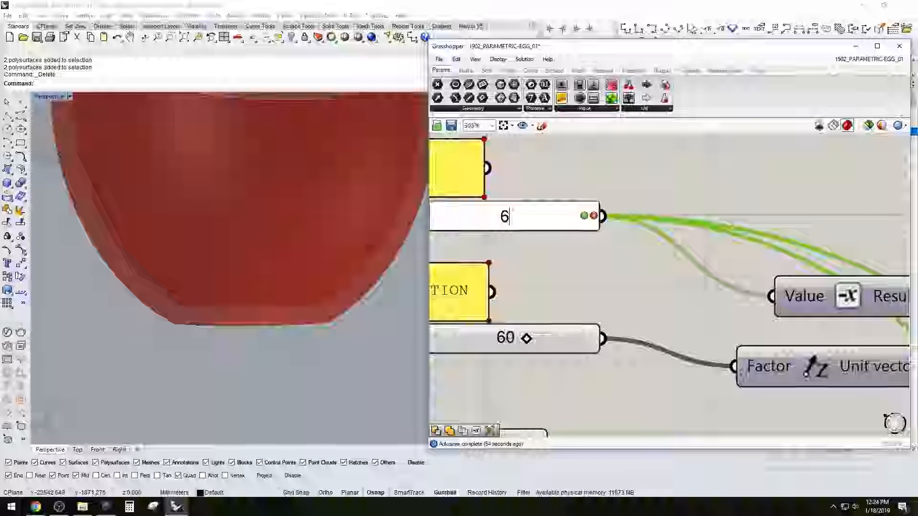
{"action": "key", "text": "Return"}
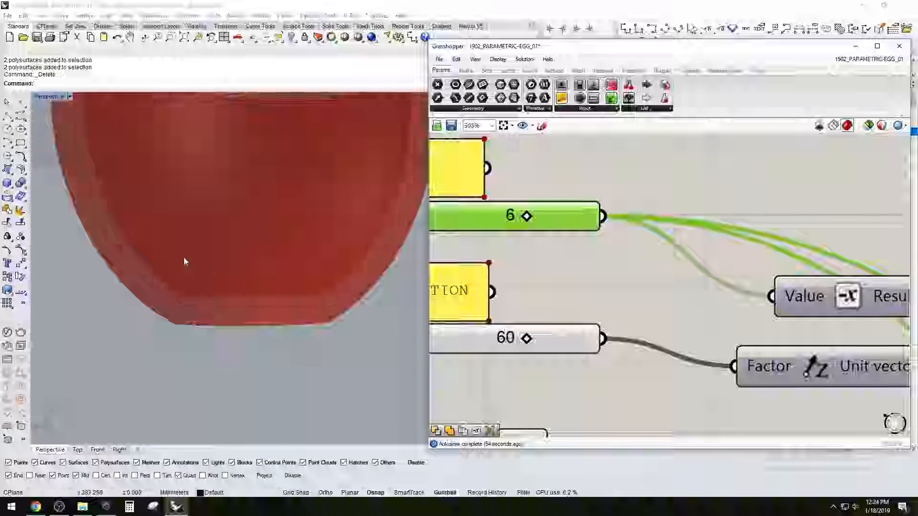
{"action": "scroll", "coordinate": [184, 258], "scroll_direction": "down", "scroll_amount": 5}
{"action": "left_click", "coordinate": [628, 175]}
Examine the closing lip in the egg preview together with its height and bottom slope controls
{"action": "scroll", "coordinate": [202, 196], "scroll_direction": "down", "scroll_amount": 2}
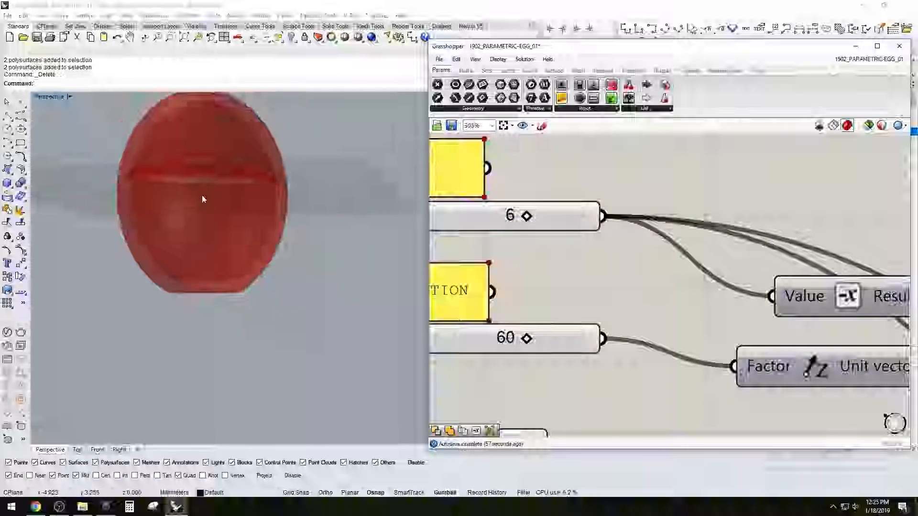
{"action": "scroll", "coordinate": [164, 164], "scroll_direction": "up", "scroll_amount": 8}
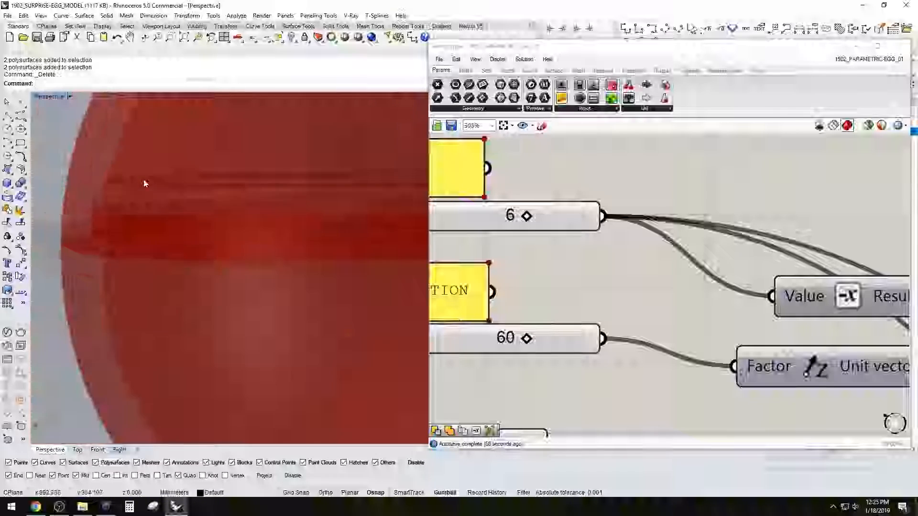
{"action": "scroll", "coordinate": [153, 184], "scroll_direction": "down", "scroll_amount": 12}
{"action": "left_click", "coordinate": [652, 174]}
{"action": "right_click_drag", "start_coordinate": [846, 220], "coordinate": [707, 191]}
{"action": "scroll", "coordinate": [753, 219], "scroll_direction": "down", "scroll_amount": 4}
{"action": "right_click_drag", "start_coordinate": [885, 217], "coordinate": [623, 226]}
{"action": "scroll", "coordinate": [624, 226], "scroll_direction": "down", "scroll_amount": 1}
{"action": "scroll", "coordinate": [624, 225], "scroll_direction": "up", "scroll_amount": 2}
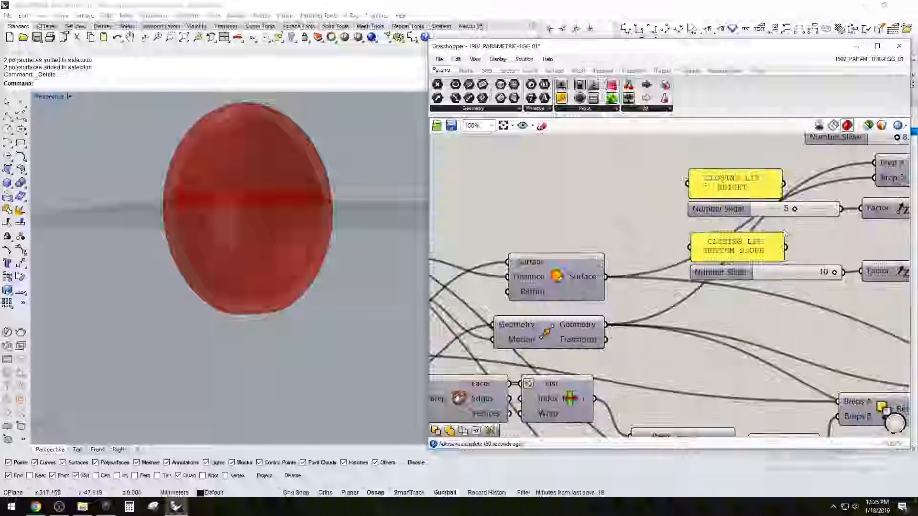
{"action": "scroll", "coordinate": [721, 232], "scroll_direction": "up", "scroll_amount": 2}
{"action": "scroll", "coordinate": [251, 213], "scroll_direction": "up", "scroll_amount": 5}
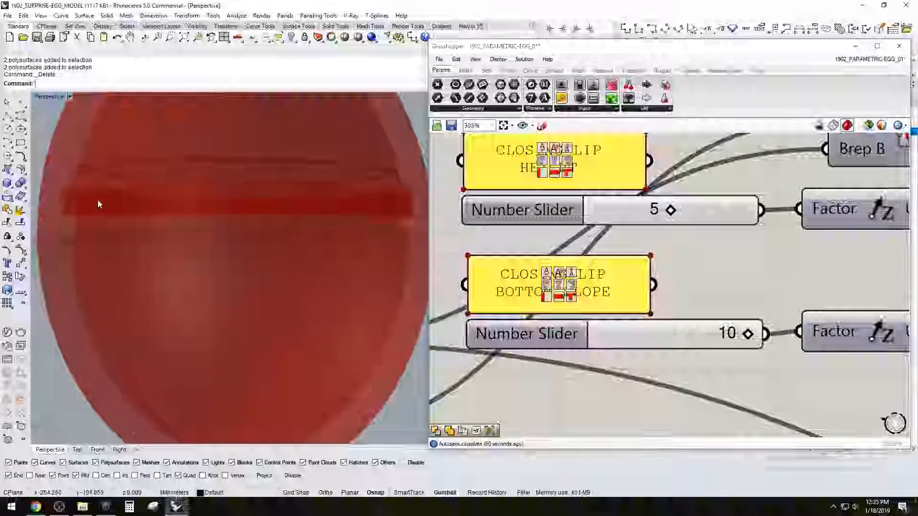
{"action": "mouse_move", "coordinate": [97, 210]}
{"action": "right_mouse_down"}
{"action": "mouse_move", "coordinate": [70, 195]}
{"action": "mouse_move", "coordinate": [91, 201]}
{"action": "right_mouse_up"}
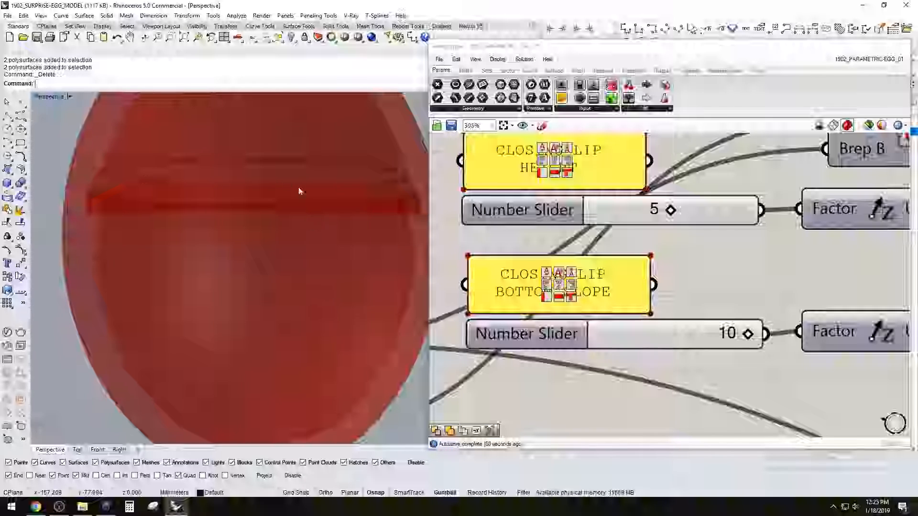
{"action": "left_click", "coordinate": [673, 222]}
Select the final component that collects the top and bottom egg halves at the end of the definition
{"action": "scroll", "coordinate": [673, 221], "scroll_direction": "down", "scroll_amount": 2}
{"action": "scroll", "coordinate": [616, 272], "scroll_direction": "down", "scroll_amount": 2}
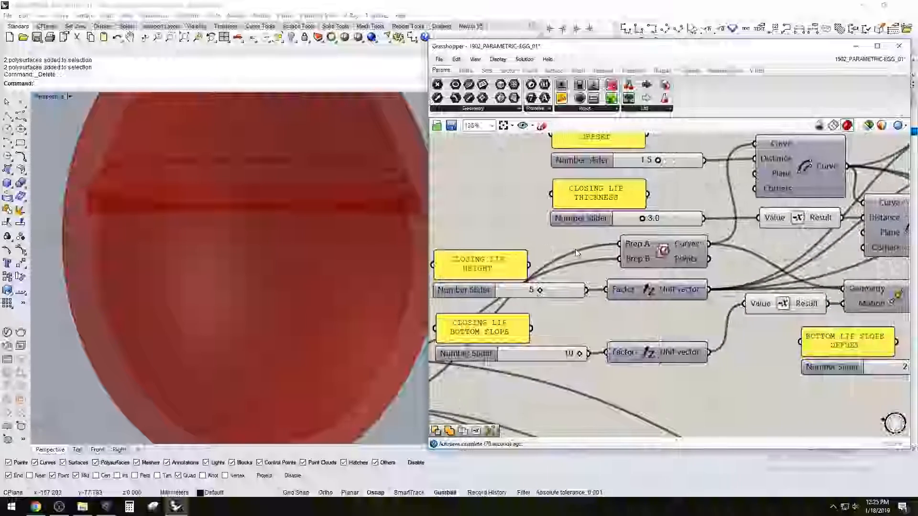
{"action": "scroll", "coordinate": [617, 272], "scroll_direction": "down", "scroll_amount": 2}
{"action": "right_click_drag", "start_coordinate": [617, 272], "coordinate": [748, 257]}
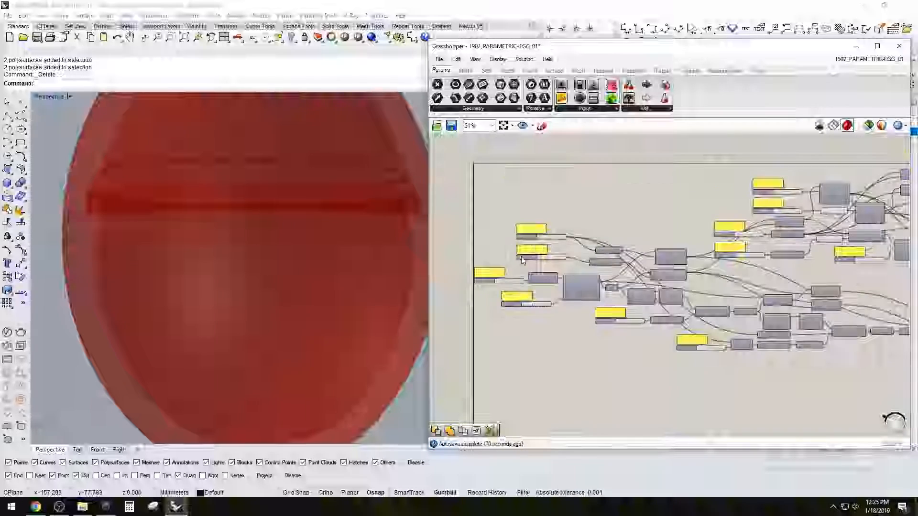
{"action": "scroll", "coordinate": [523, 294], "scroll_direction": "up", "scroll_amount": 3}
{"action": "scroll", "coordinate": [533, 309], "scroll_direction": "down", "scroll_amount": 2}
{"action": "right_click_drag", "start_coordinate": [784, 334], "coordinate": [610, 317]}
{"action": "right_click_drag", "start_coordinate": [858, 321], "coordinate": [697, 313]}
{"action": "scroll", "coordinate": [841, 311], "scroll_direction": "down", "scroll_amount": 2}
{"action": "right_click_drag", "start_coordinate": [833, 299], "coordinate": [724, 310]}
{"action": "scroll", "coordinate": [845, 265], "scroll_direction": "up", "scroll_amount": 3}
{"action": "left_click", "coordinate": [735, 279]}
{"action": "scroll", "coordinate": [293, 233], "scroll_direction": "down", "scroll_amount": 3}
{"action": "scroll", "coordinate": [284, 239], "scroll_direction": "up", "scroll_amount": 2}
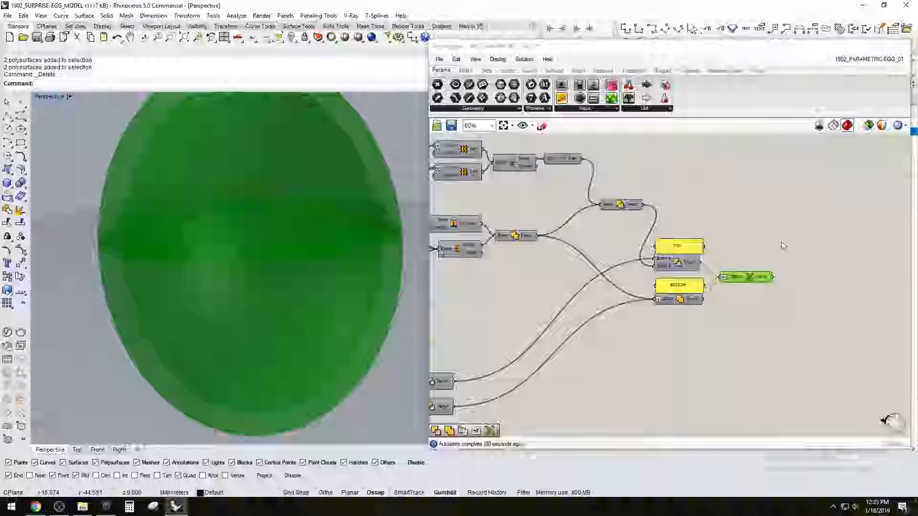
Examine the egg preview and the end of the definition where the top and bottom branches come together
{"action": "left_click", "coordinate": [816, 236]}
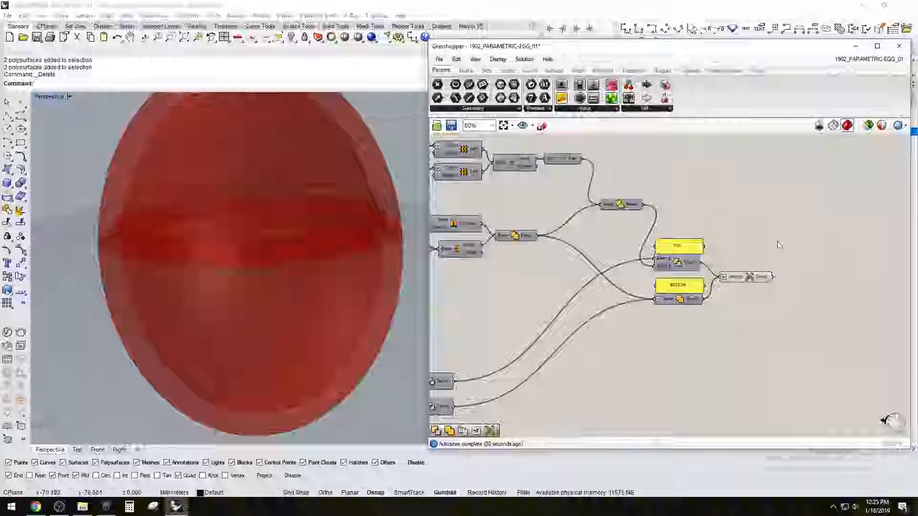
{"action": "scroll", "coordinate": [745, 263], "scroll_direction": "down", "scroll_amount": 1}
{"action": "right_click_drag", "start_coordinate": [655, 347], "coordinate": [715, 331]}
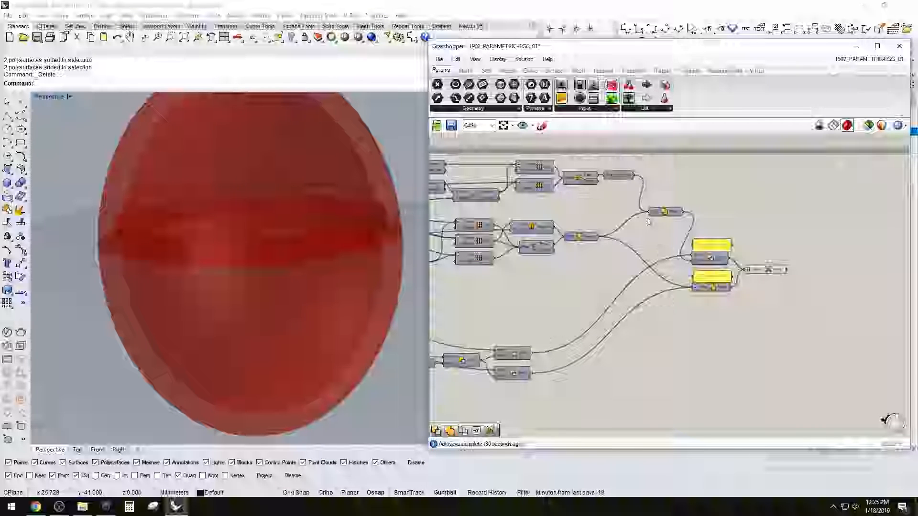
{"action": "right_click_drag", "start_coordinate": [288, 234], "coordinate": [258, 260]}
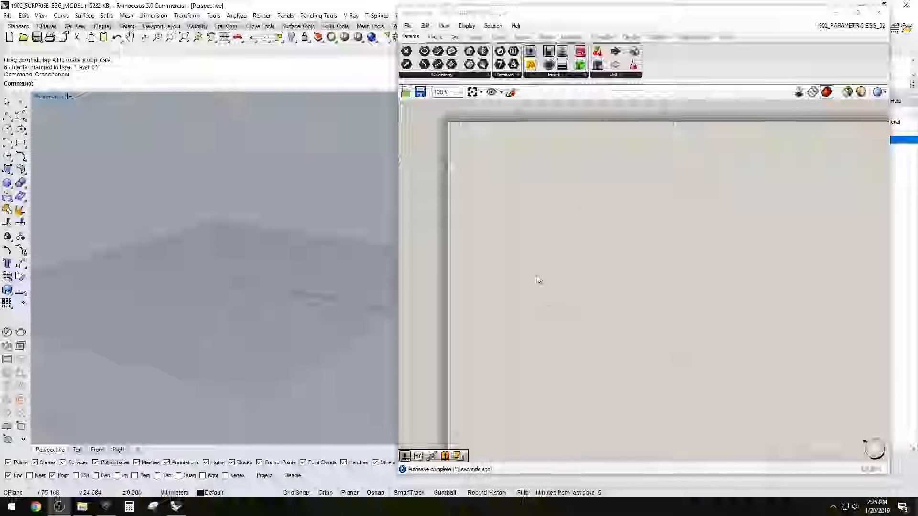
Add a Sphere component to the empty canvas of the new egg definition
{"action": "double_click", "coordinate": [517, 269]}
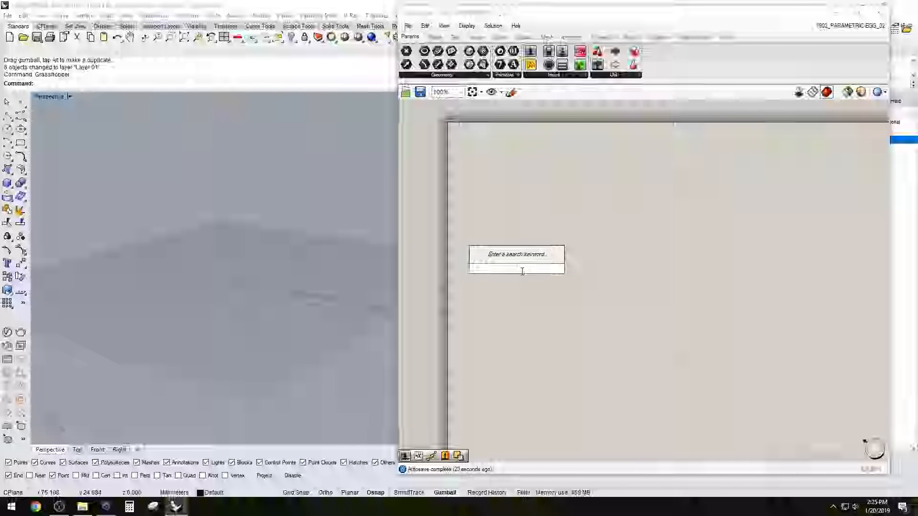
{"action": "type", "text": "sp"}
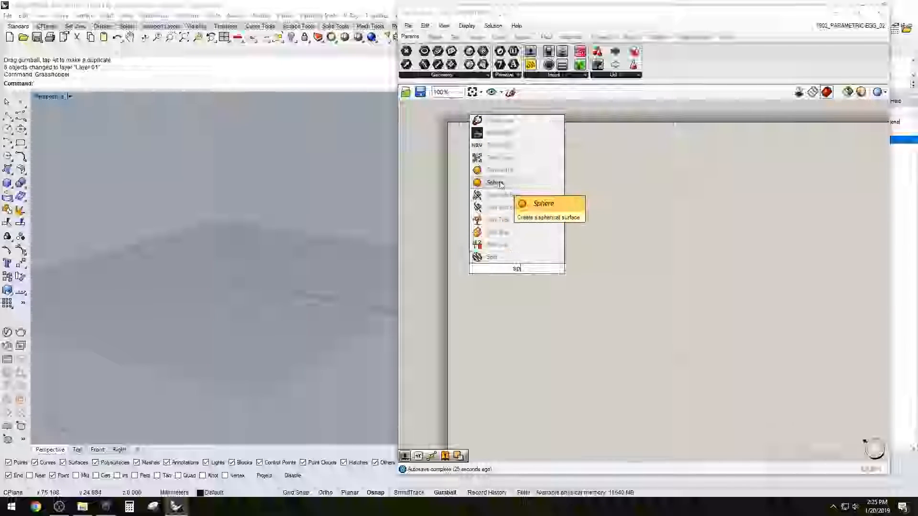
{"action": "left_click", "coordinate": [497, 183]}
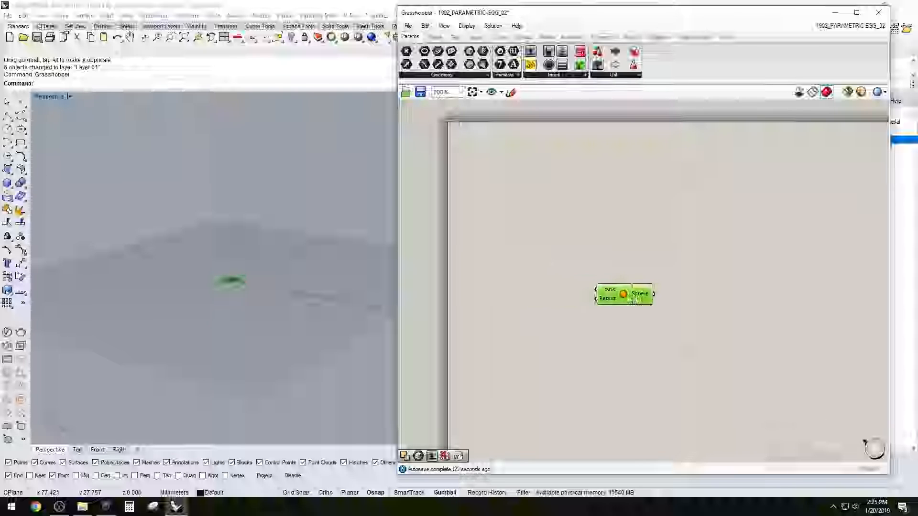
Add a number slider set to 50 and connect it to the sphere's radius
{"action": "double_click", "coordinate": [540, 316]}
{"action": "type", "text": "8"}
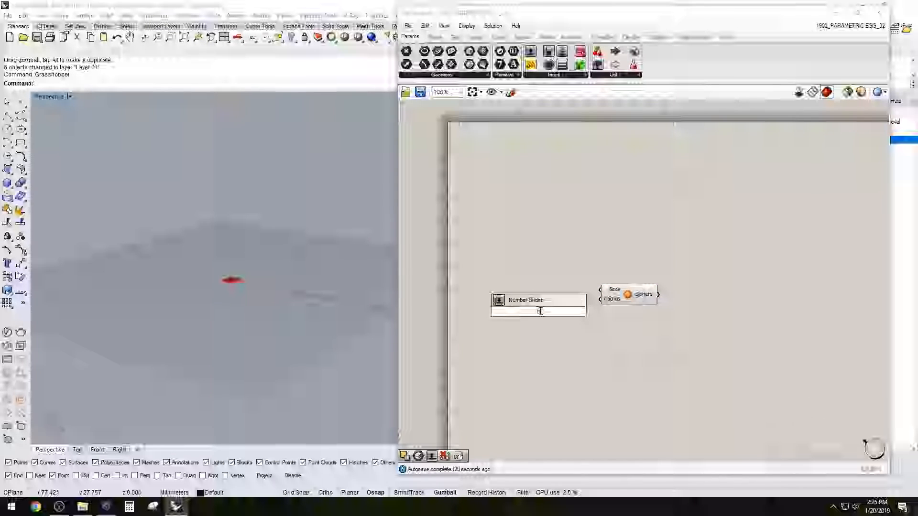
{"action": "key", "text": "Return"}
{"action": "left_click_drag", "start_coordinate": [514, 313], "coordinate": [503, 306]}
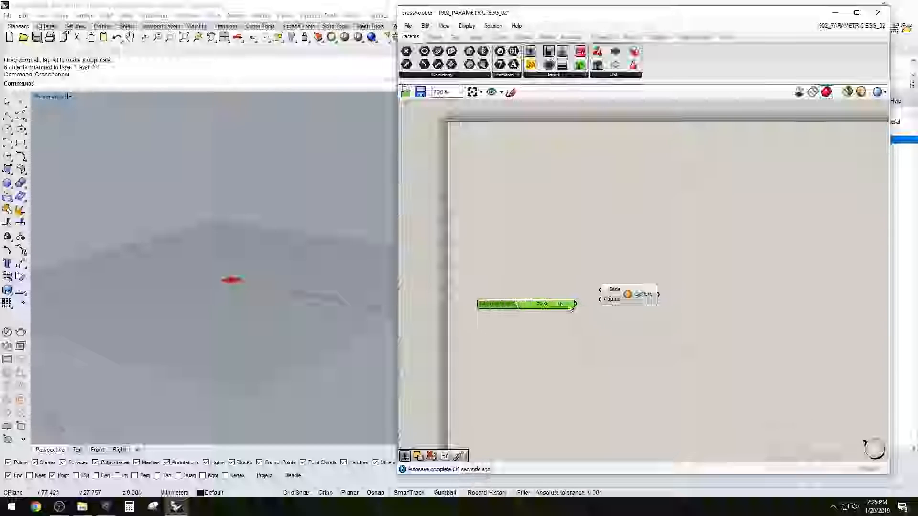
{"action": "left_click_drag", "start_coordinate": [576, 304], "coordinate": [628, 289]}
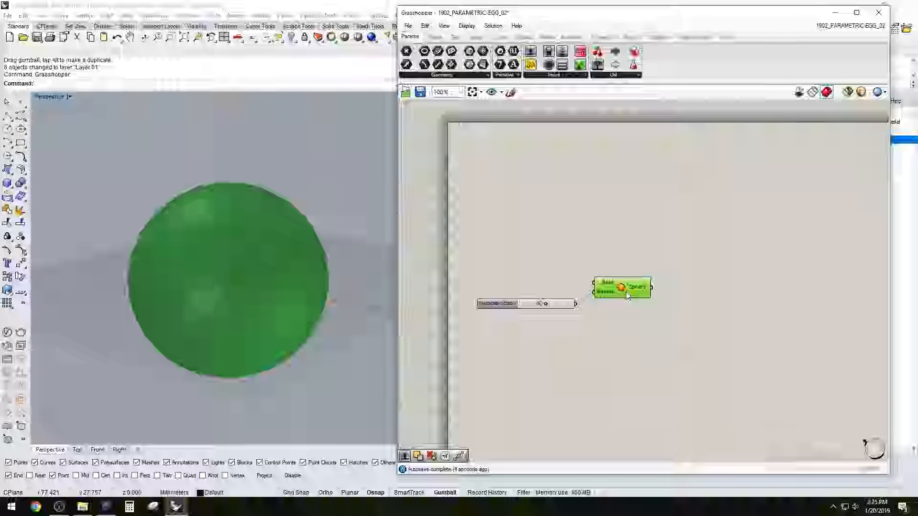
{"action": "left_click", "coordinate": [624, 262]}
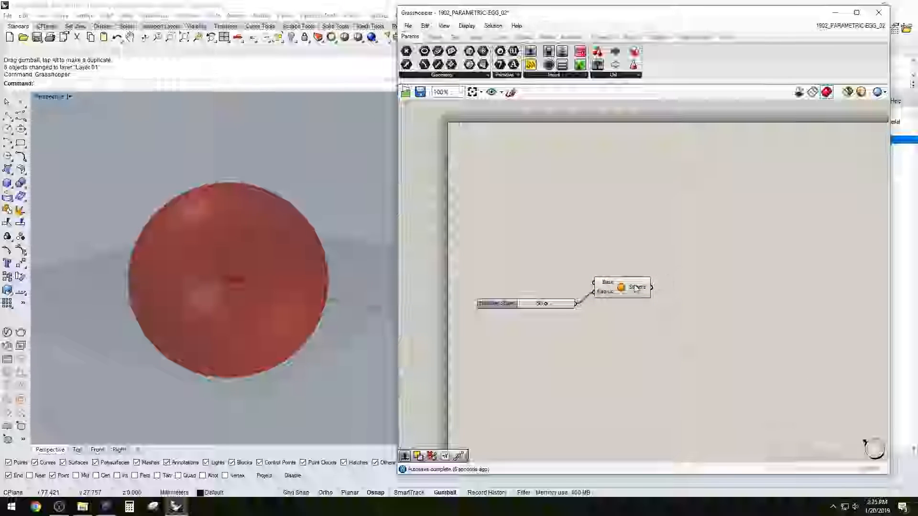
{"action": "left_click", "coordinate": [636, 287]}
Add a Scale NU component beside the sphere and connect the sphere to its geometry input
{"action": "double_click", "coordinate": [746, 276]}
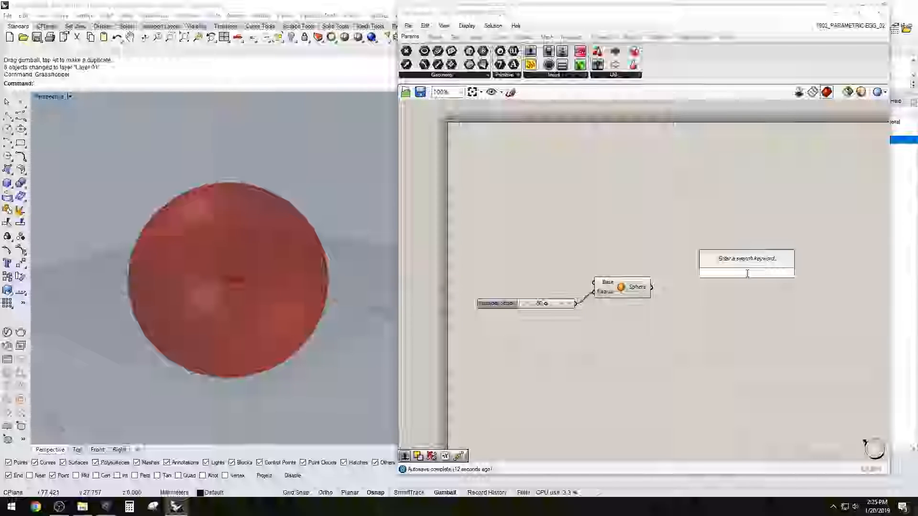
{"action": "type", "text": "scale"}
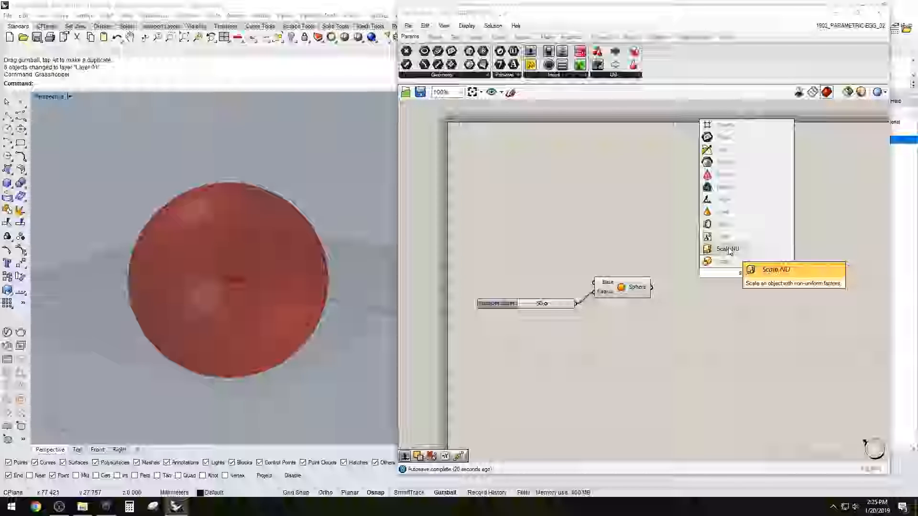
{"action": "left_click", "coordinate": [728, 249]}
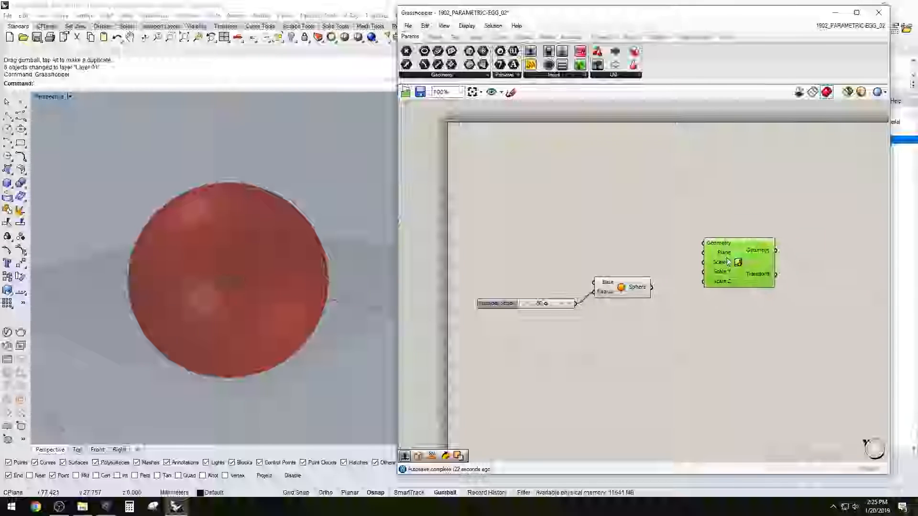
{"action": "left_click", "coordinate": [647, 290]}
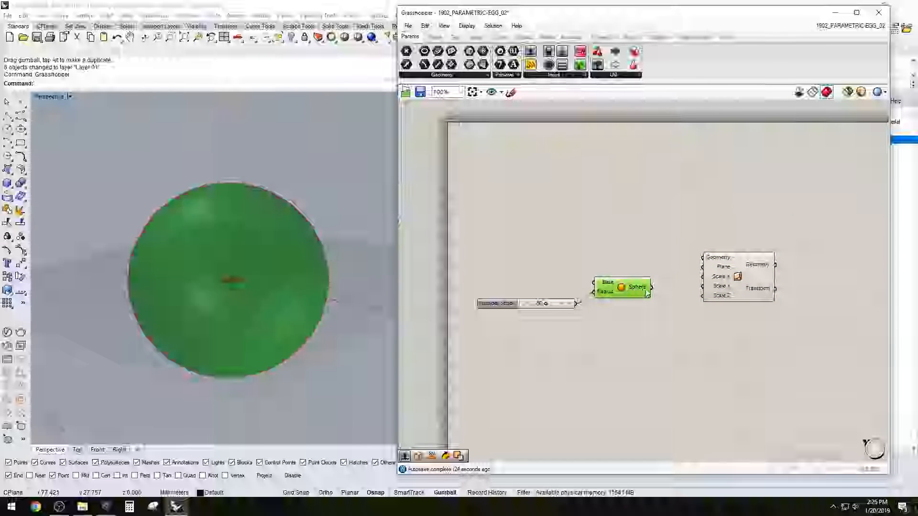
{"action": "left_click_drag", "start_coordinate": [651, 287], "coordinate": [703, 258]}
{"action": "left_click_drag", "start_coordinate": [730, 288], "coordinate": [728, 270]}
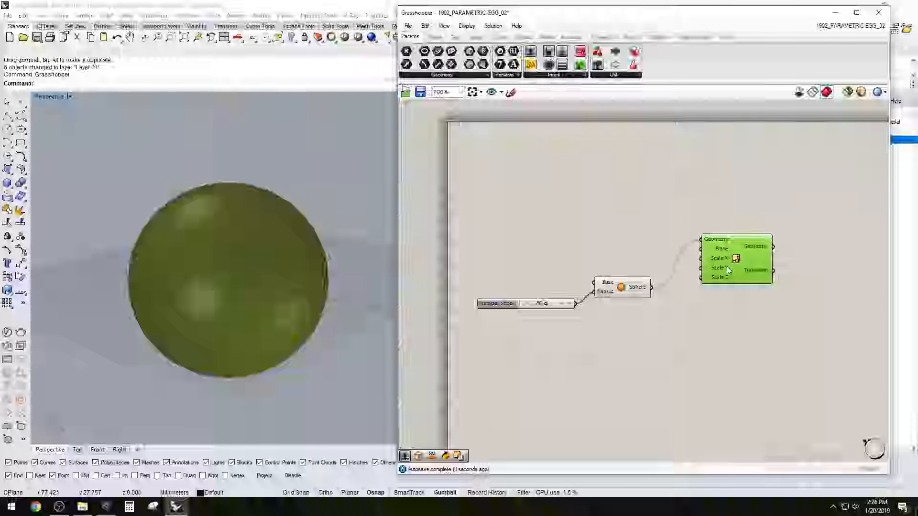
Add a number slider ranging from 1.0 to 2 and connect it to the Scale Z input
{"action": "double_click", "coordinate": [609, 223]}
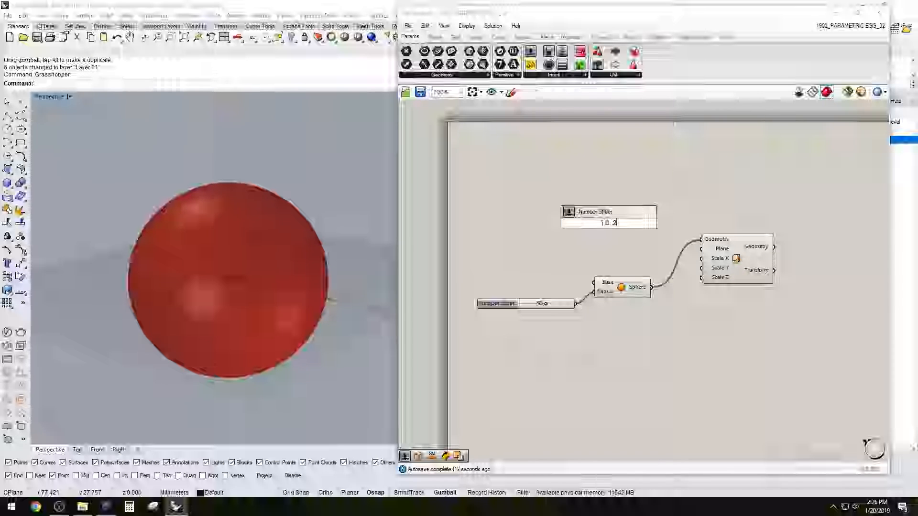
{"action": "key", "text": "Return"}
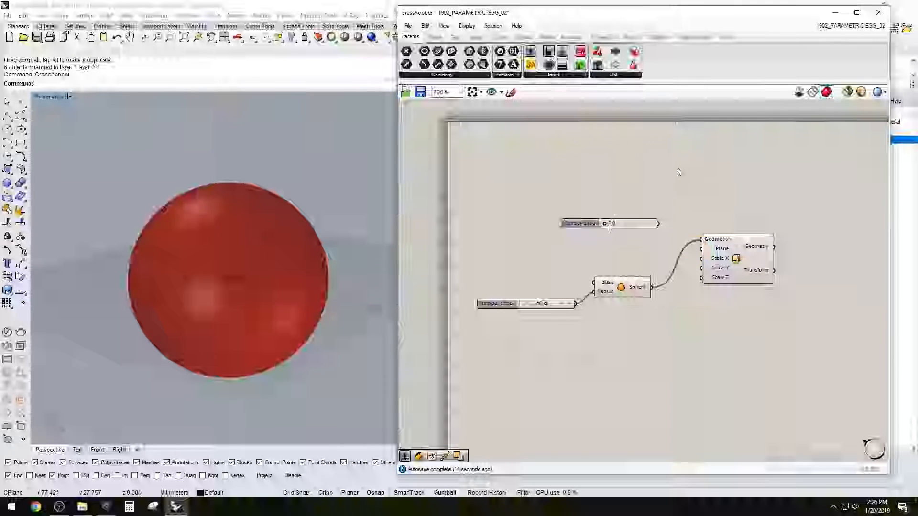
{"action": "left_click_drag", "start_coordinate": [576, 220], "coordinate": [549, 226]}
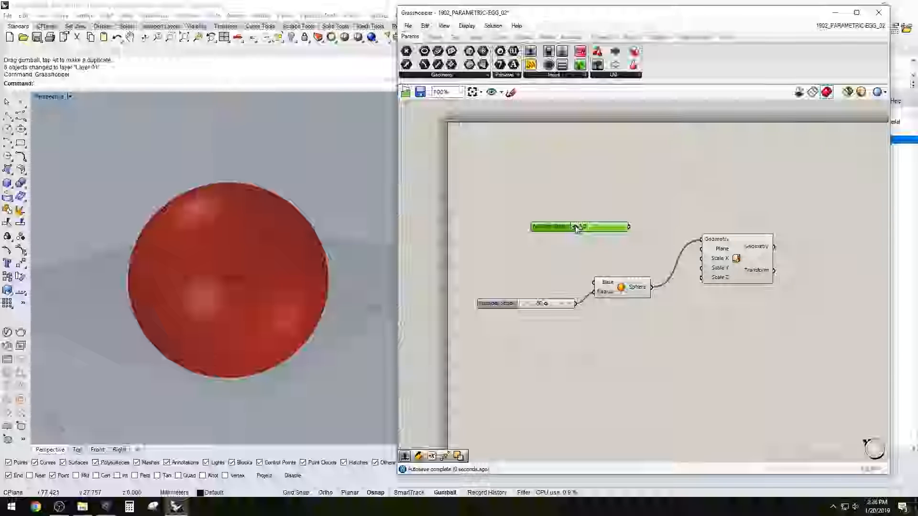
{"action": "left_click_drag", "start_coordinate": [573, 228], "coordinate": [586, 229]}
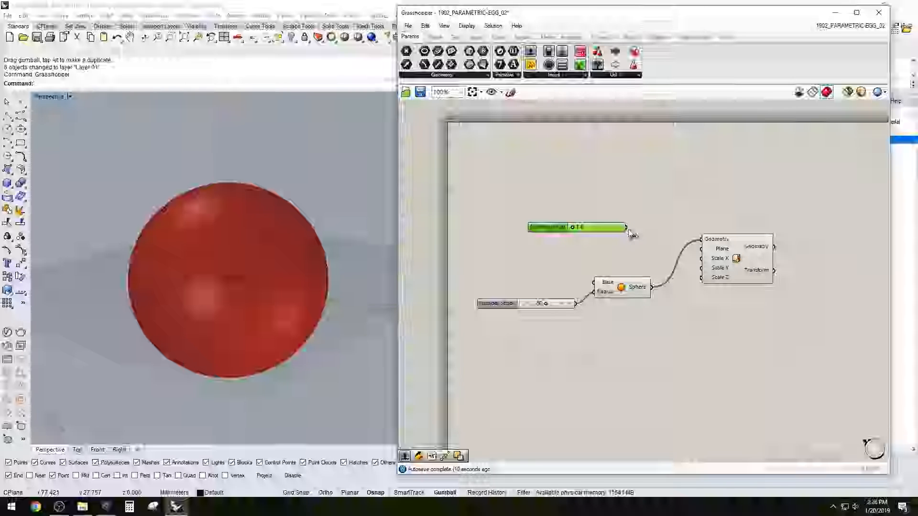
{"action": "left_click_drag", "start_coordinate": [626, 227], "coordinate": [701, 277]}
{"action": "left_click", "coordinate": [759, 253]}
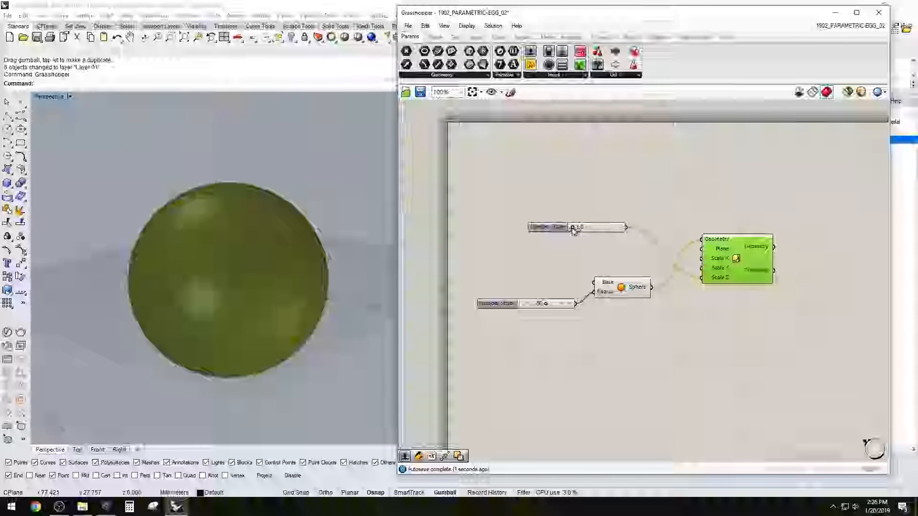
Raise the Z scale factor to stretch the sphere into a tall ellipsoid, and hide the original sphere's preview
{"action": "left_click_drag", "start_coordinate": [573, 229], "coordinate": [601, 231]}
{"action": "left_click", "coordinate": [625, 204]}
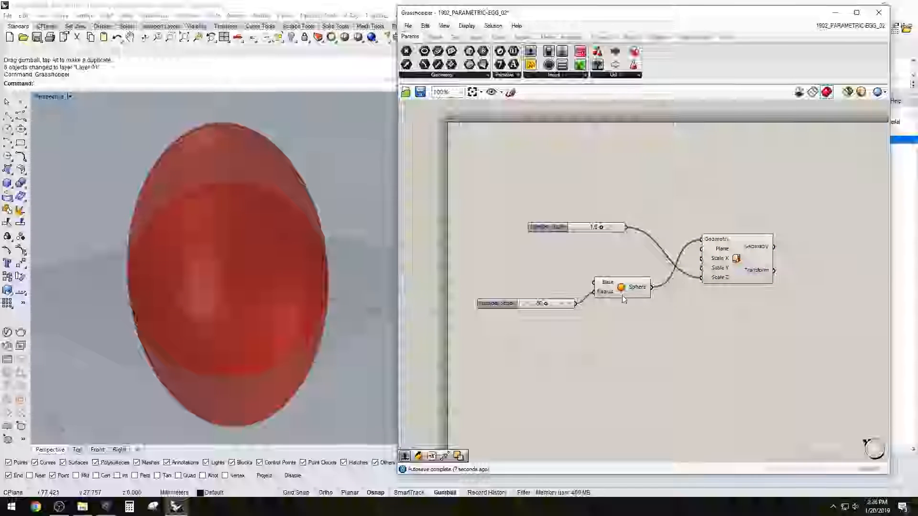
{"action": "right_click", "coordinate": [624, 287]}
{"action": "left_click", "coordinate": [652, 303]}
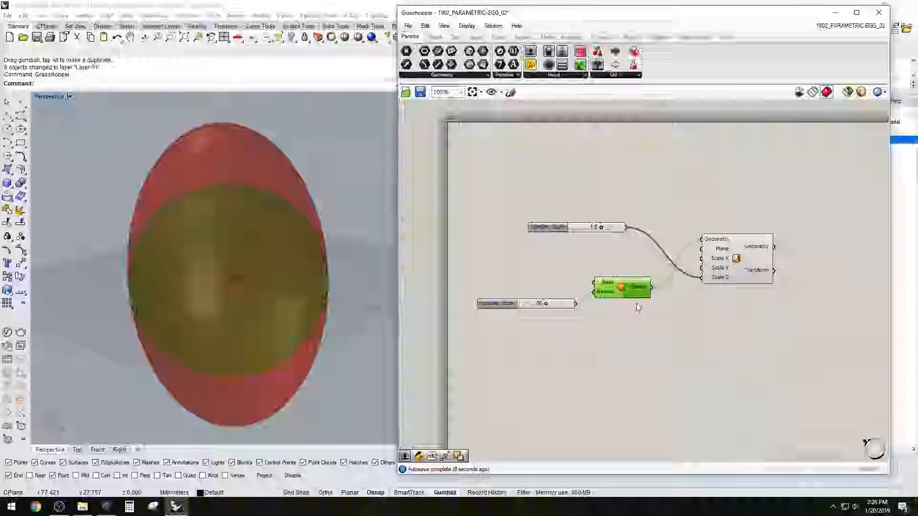
Arrange the Scale NU component beside the sphere and align both sliders with the inputs they feed
{"action": "left_click", "coordinate": [734, 270]}
{"action": "left_click_drag", "start_coordinate": [734, 270], "coordinate": [718, 287]}
{"action": "left_click", "coordinate": [560, 241]}
{"action": "left_click_drag", "start_coordinate": [550, 228], "coordinate": [577, 344]}
{"action": "left_click", "coordinate": [563, 319]}
{"action": "left_click_drag", "start_coordinate": [497, 303], "coordinate": [504, 292]}
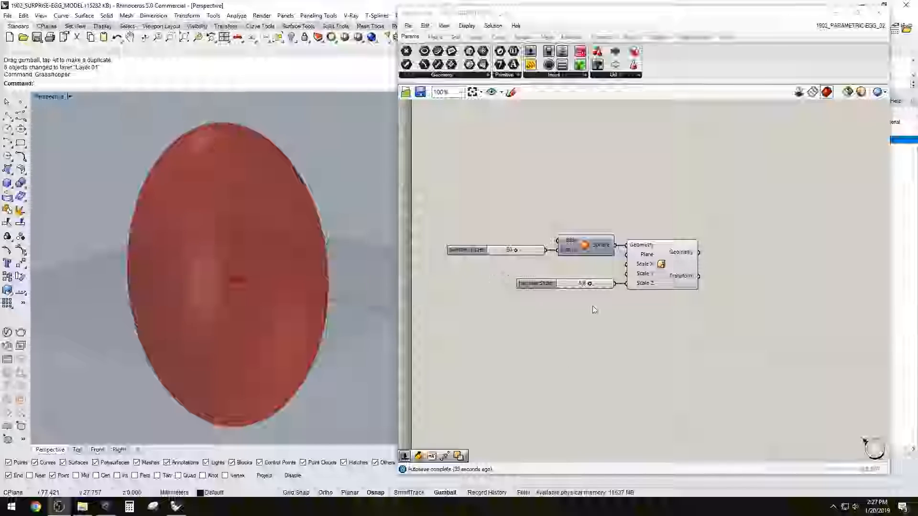
Add a Box parameter and connect the scaled ellipsoid geometry to it, producing a box around the shape
{"action": "right_click_drag", "start_coordinate": [271, 388], "coordinate": [267, 313]}
{"action": "scroll", "coordinate": [253, 311], "scroll_direction": "down", "scroll_amount": 5}
{"action": "scroll", "coordinate": [265, 323], "scroll_direction": "up", "scroll_amount": 4}
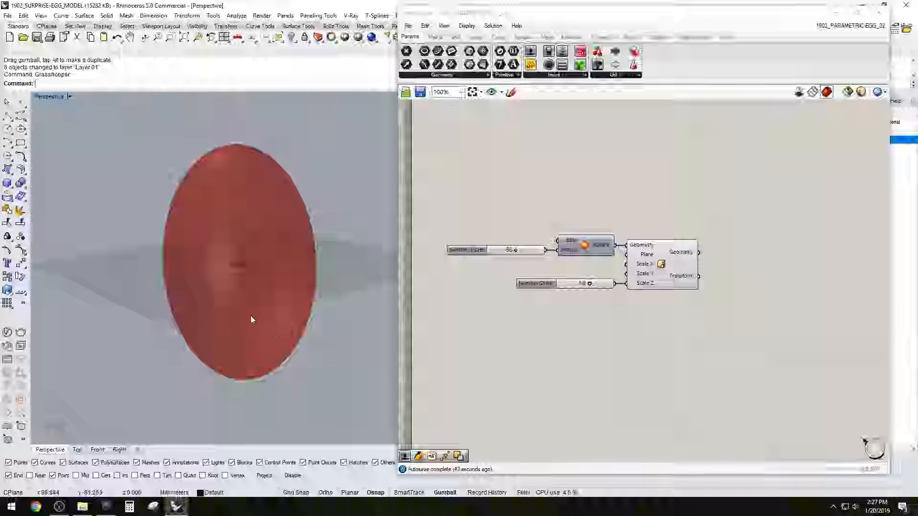
{"action": "right_click_drag", "start_coordinate": [286, 284], "coordinate": [287, 354]}
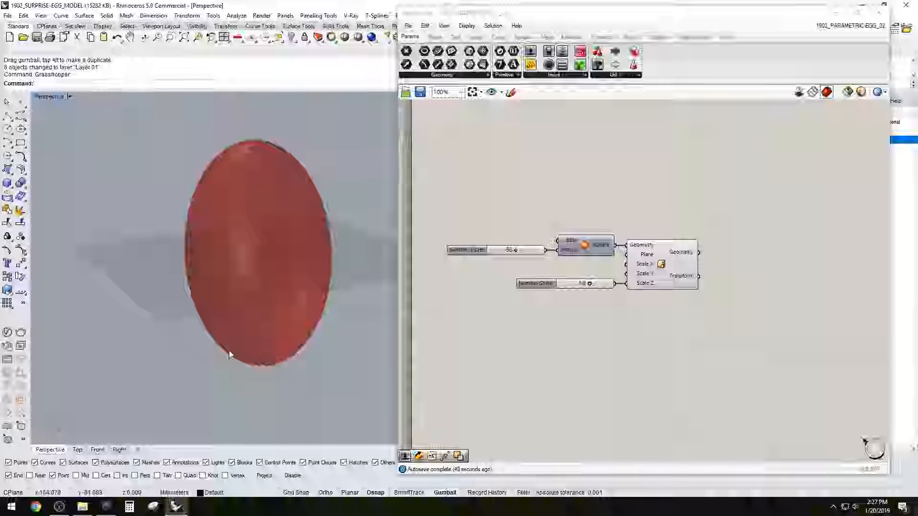
{"action": "double_click", "coordinate": [763, 278]}
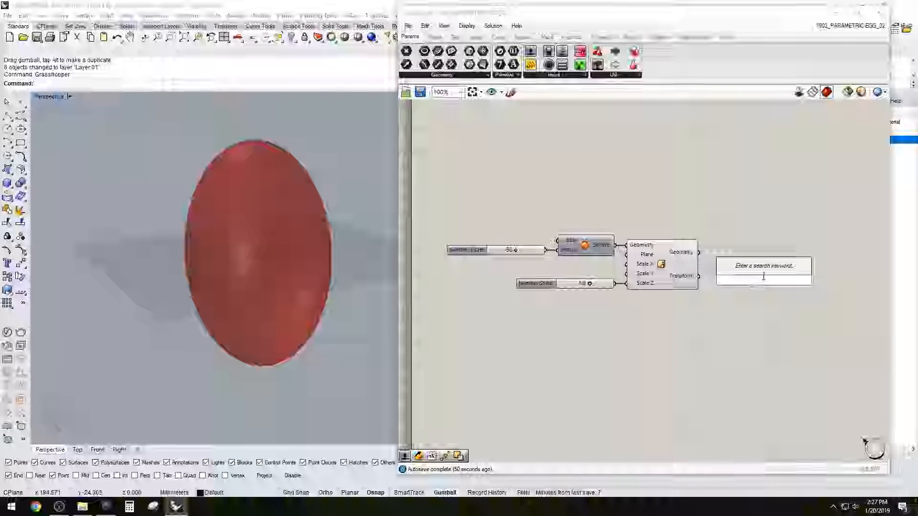
{"action": "type", "text": "box"}
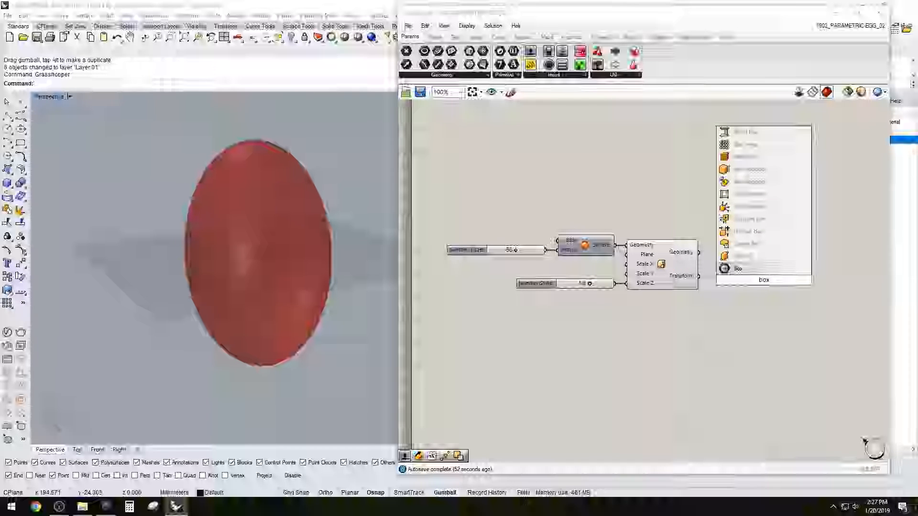
{"action": "left_click", "coordinate": [749, 268]}
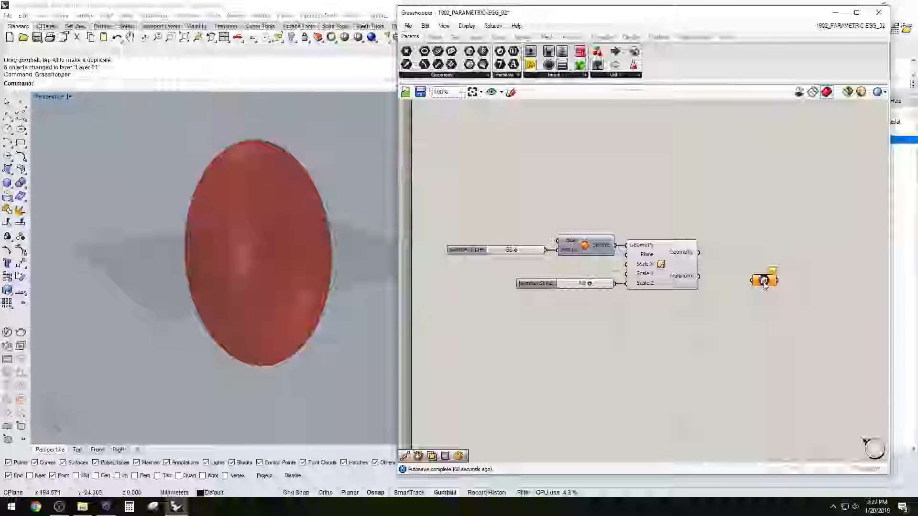
{"action": "left_click_drag", "start_coordinate": [749, 280], "coordinate": [765, 253]}
Add a Bounding Box component below the Box parameter and connect the scaled geometry to its content input
{"action": "double_click", "coordinate": [764, 253]}
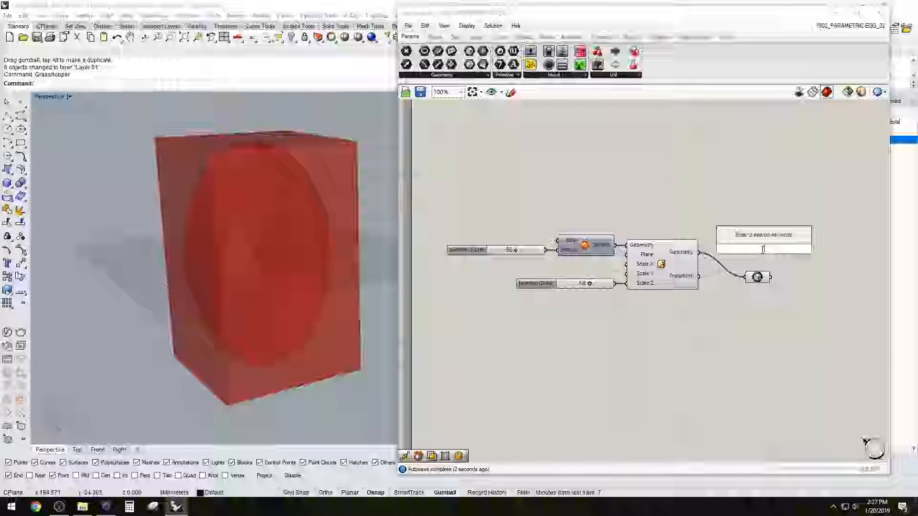
{"action": "type", "text": "bound"}
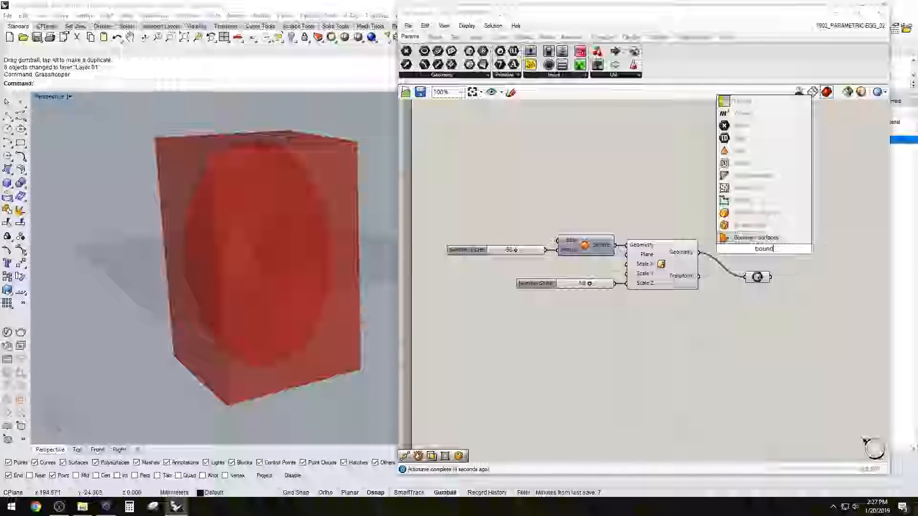
{"action": "left_click", "coordinate": [763, 230]}
{"action": "left_click_drag", "start_coordinate": [764, 251], "coordinate": [764, 312]}
{"action": "left_click_drag", "start_coordinate": [701, 258], "coordinate": [741, 306]}
{"action": "left_click", "coordinate": [774, 320]}
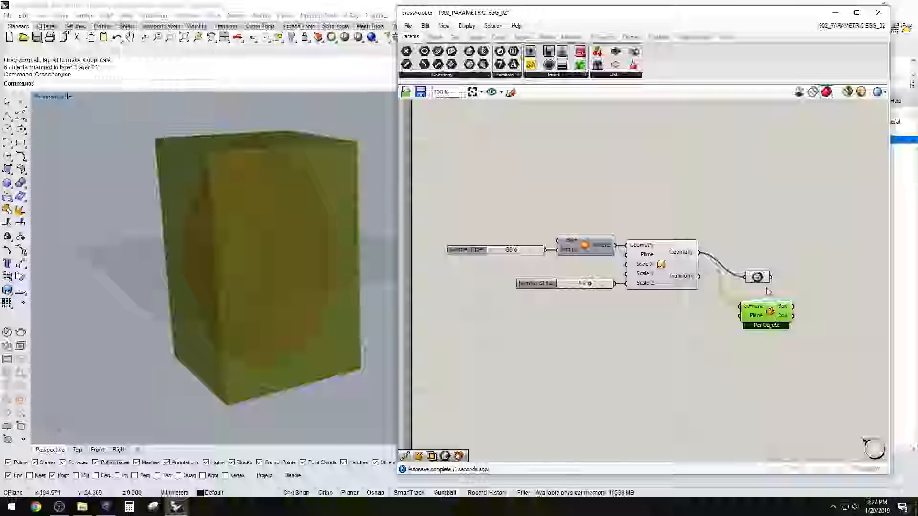
Compare the Box parameter's preview with that of the Bounding Box component
{"action": "left_click", "coordinate": [757, 278]}
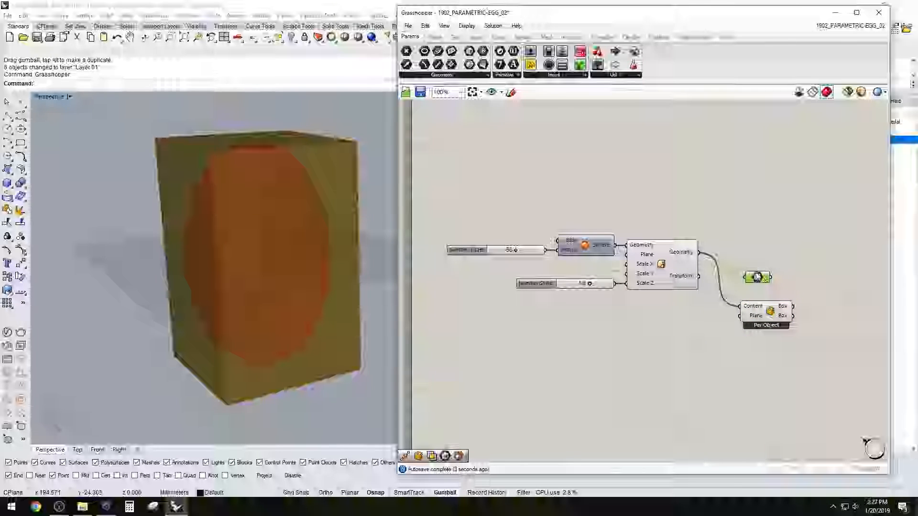
{"action": "left_click", "coordinate": [762, 292]}
{"action": "left_click", "coordinate": [754, 279]}
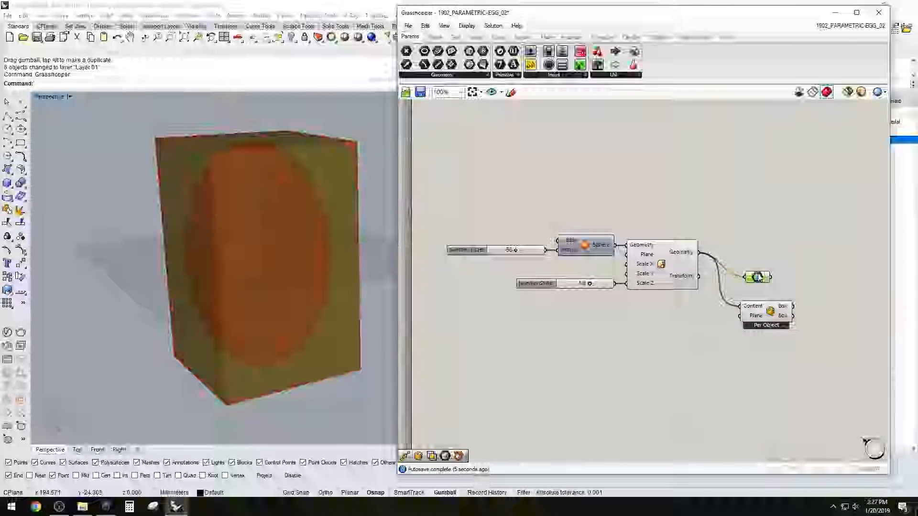
{"action": "left_click", "coordinate": [765, 293]}
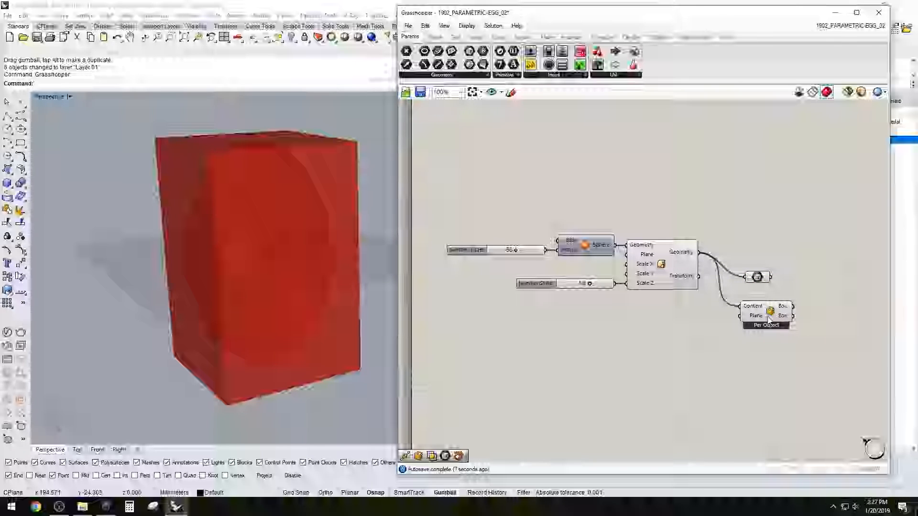
Delete the Bounding Box component and place the Box parameter directly beside the Scale NU geometry output
{"action": "left_click", "coordinate": [769, 319]}
{"action": "key", "text": "Delete"}
{"action": "left_click_drag", "start_coordinate": [757, 277], "coordinate": [724, 253]}
{"action": "left_click", "coordinate": [723, 225]}
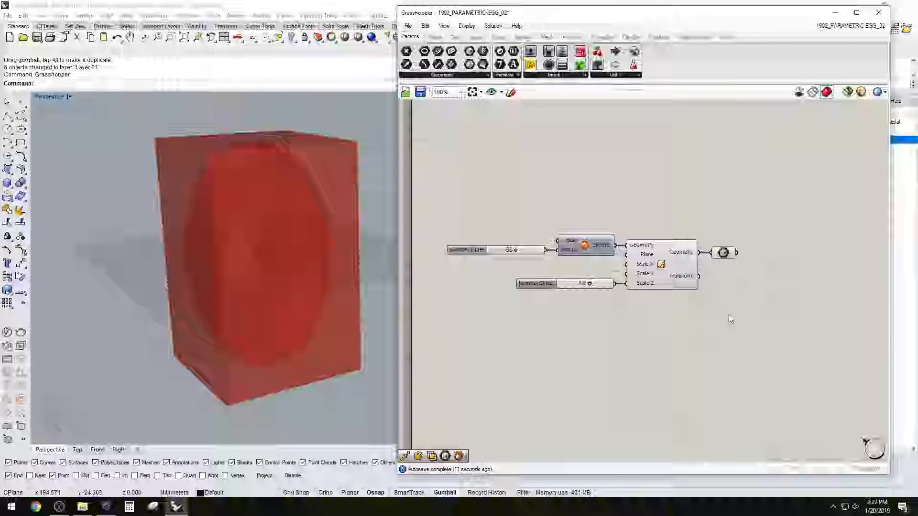
Add a Deconstruct Brep component beside the Box parameter and connect the box to its Brep input
{"action": "left_click", "coordinate": [723, 252]}
{"action": "right_click_drag", "start_coordinate": [293, 348], "coordinate": [281, 308]}
{"action": "left_click", "coordinate": [707, 329]}
{"action": "right_click_drag", "start_coordinate": [310, 359], "coordinate": [280, 291]}
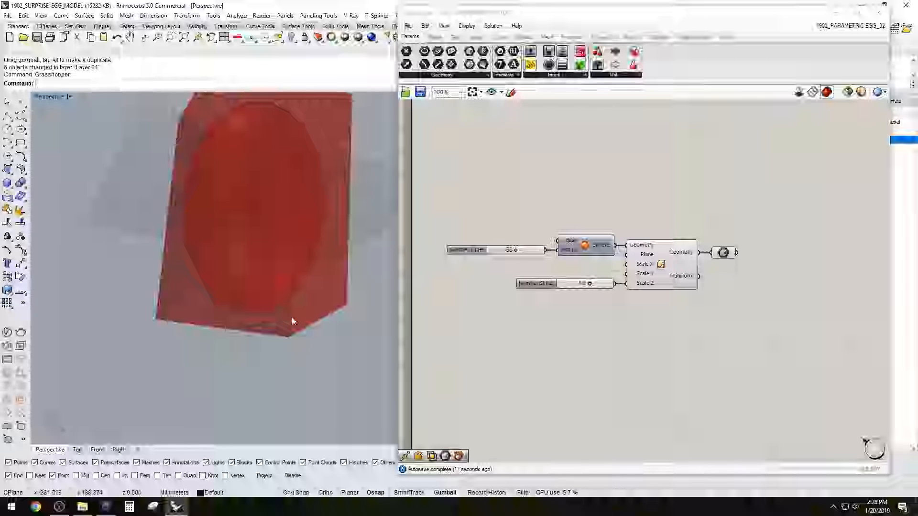
{"action": "right_click_drag", "start_coordinate": [741, 257], "coordinate": [717, 297]}
{"action": "double_click", "coordinate": [721, 293]}
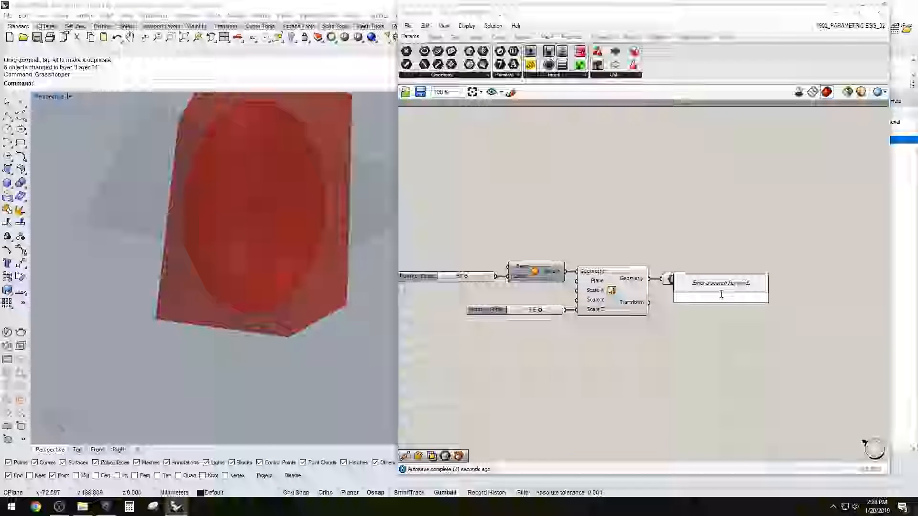
{"action": "type", "text": "deco"}
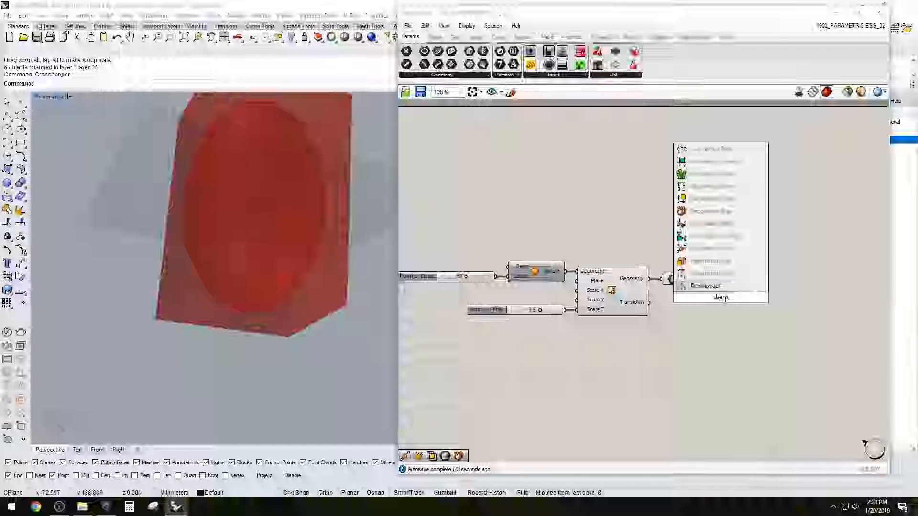
{"action": "left_click", "coordinate": [711, 211]}
{"action": "mouse_move", "coordinate": [723, 291]}
{"action": "left_mouse_down"}
{"action": "mouse_move", "coordinate": [735, 274]}
{"action": "mouse_move", "coordinate": [709, 283]}
{"action": "left_mouse_up"}
{"action": "left_click_drag", "start_coordinate": [727, 282], "coordinate": [721, 279]}
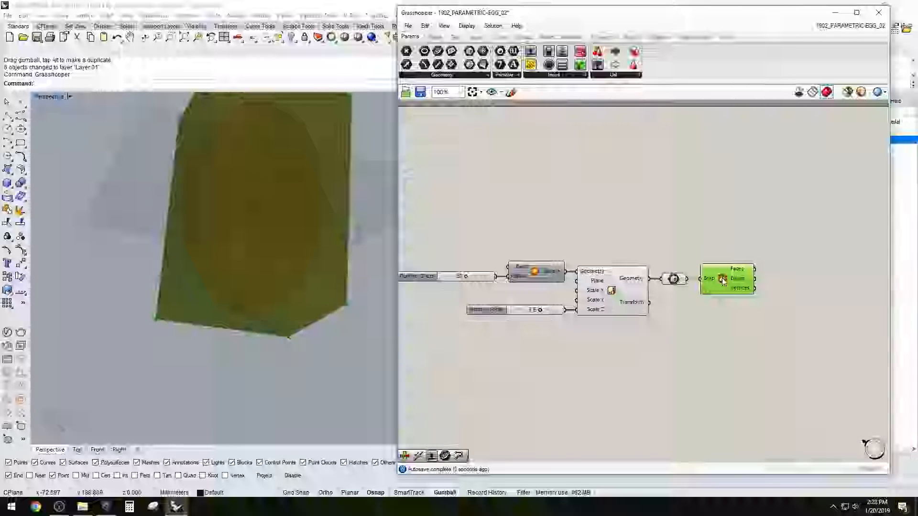
{"action": "left_click", "coordinate": [721, 307]}
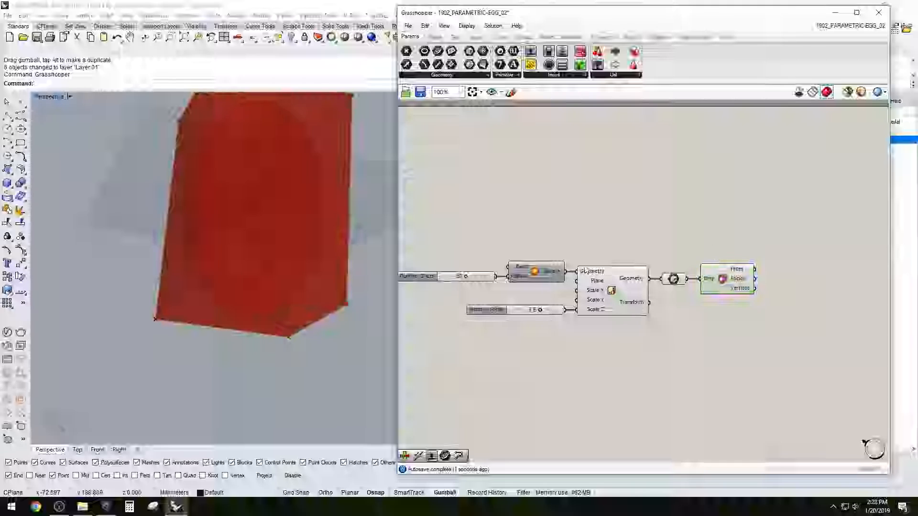
Turn off the preview of the Box parameter and the Deconstruct Brep component
{"action": "left_click_drag", "start_coordinate": [742, 302], "coordinate": [675, 251]}
{"action": "middle_click", "coordinate": [746, 255]}
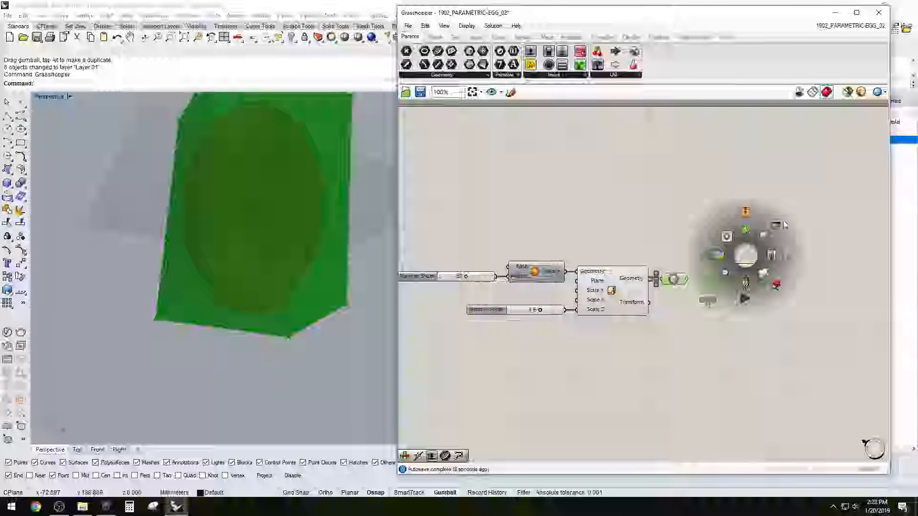
{"action": "left_click_drag", "start_coordinate": [810, 328], "coordinate": [672, 248]}
{"action": "middle_click", "coordinate": [758, 239]}
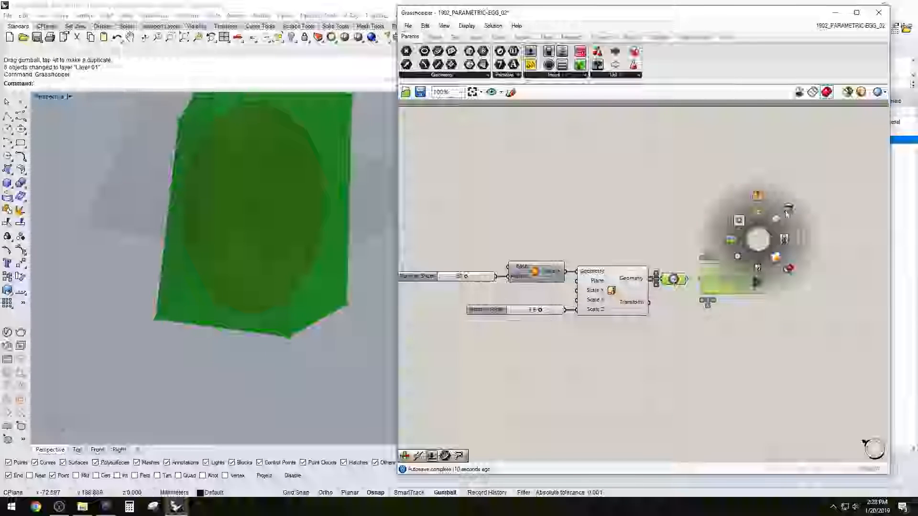
{"action": "left_click", "coordinate": [789, 209]}
Add a List Item component and place it next to the Deconstruct Brep component
{"action": "right_click_drag", "start_coordinate": [801, 252], "coordinate": [728, 285]}
{"action": "double_click", "coordinate": [728, 284]}
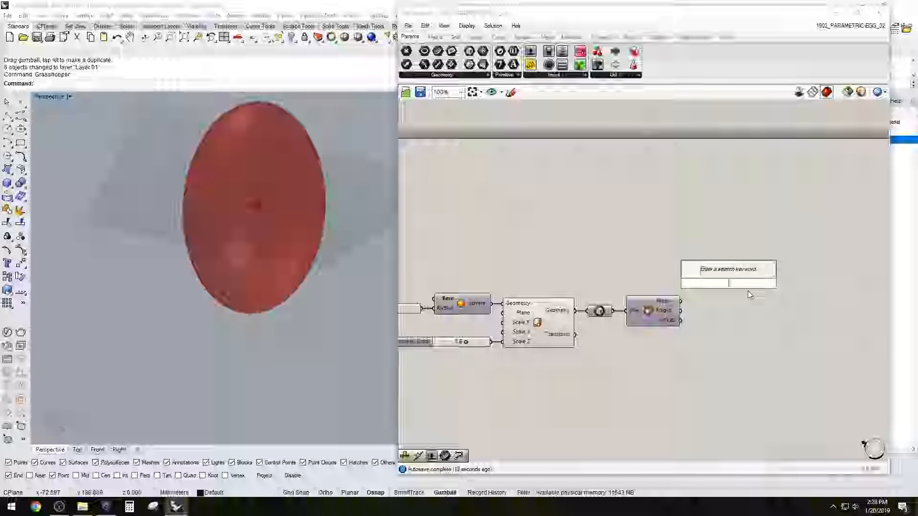
{"action": "mouse_move", "coordinate": [674, 303]}
{"action": "double_click", "coordinate": [742, 276]}
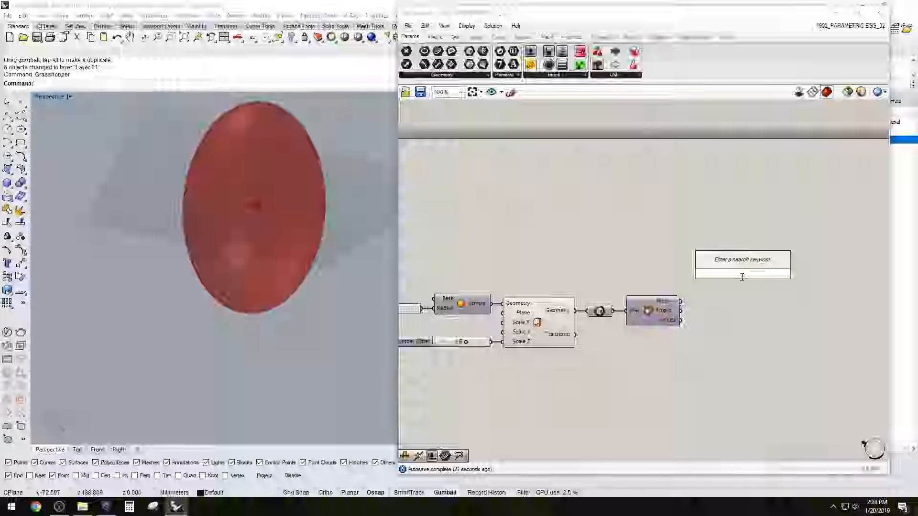
{"action": "type", "text": "list"}
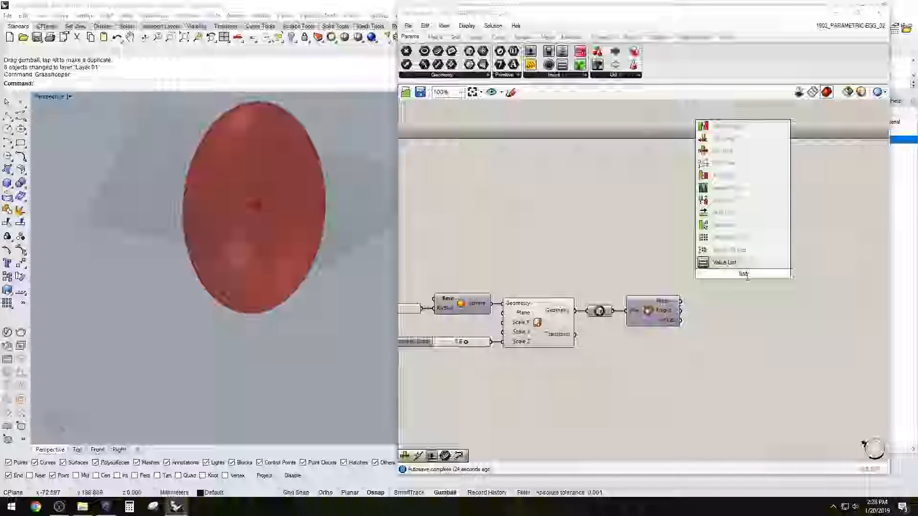
{"action": "left_click", "coordinate": [731, 151]}
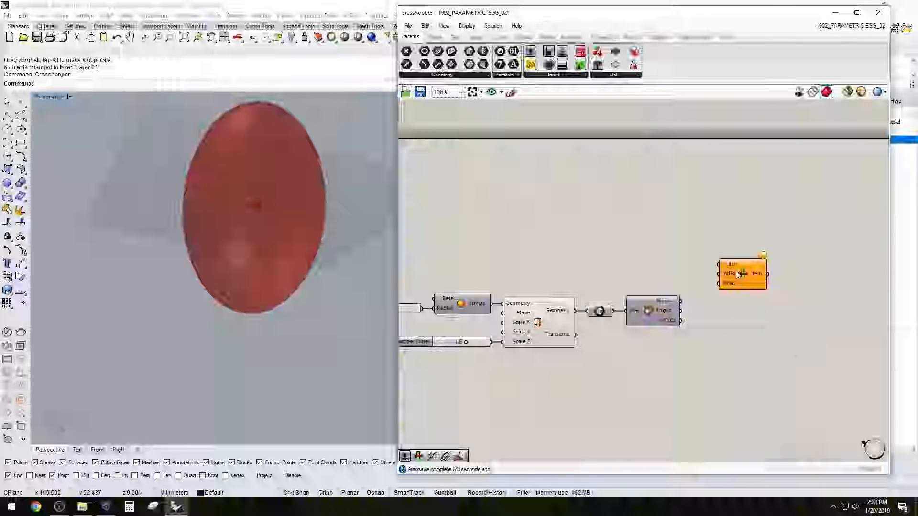
{"action": "left_click_drag", "start_coordinate": [738, 273], "coordinate": [744, 330]}
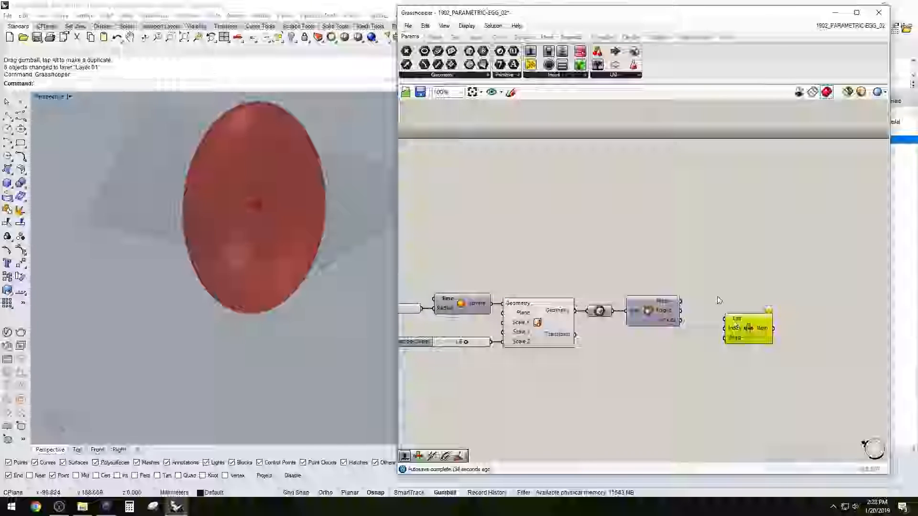
{"action": "left_click_drag", "start_coordinate": [747, 330], "coordinate": [736, 333]}
Connect the Faces output of Deconstruct Brep to the List input of List Item and check which box face is picked
{"action": "left_click", "coordinate": [665, 310]}
{"action": "left_click", "coordinate": [709, 304]}
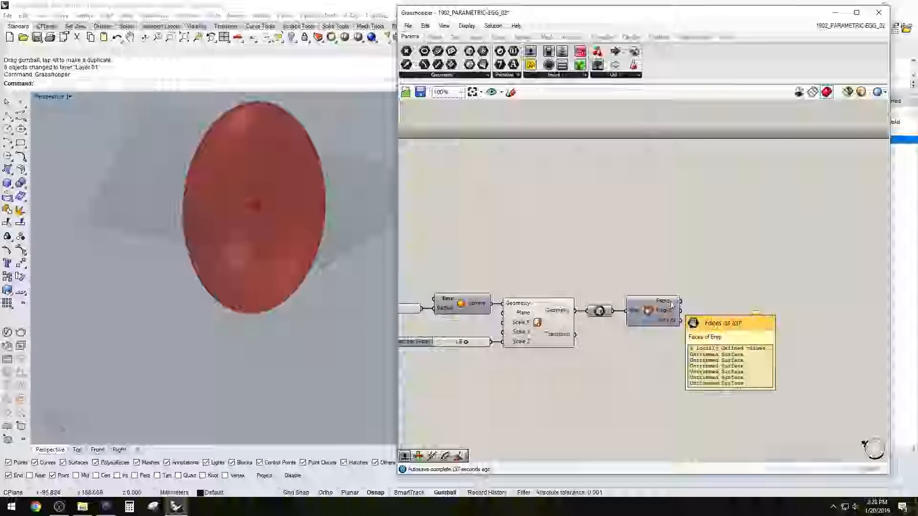
{"action": "mouse_move", "coordinate": [669, 304]}
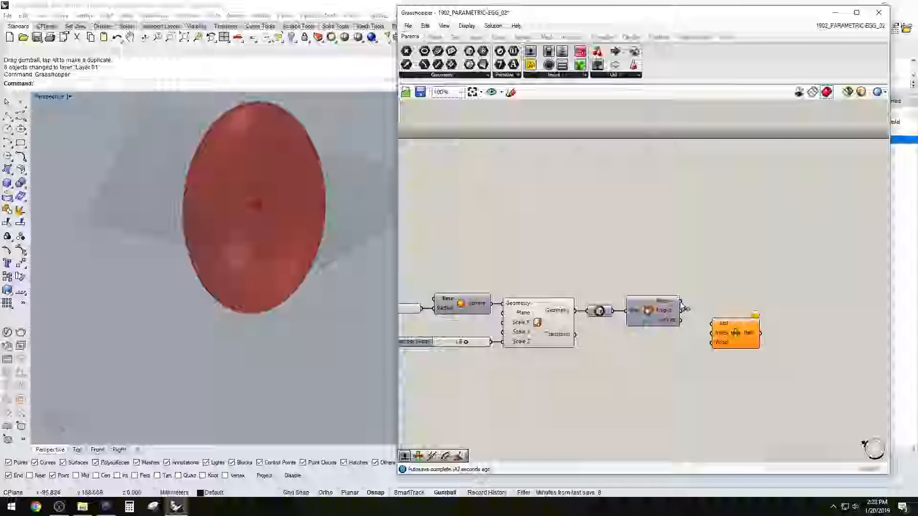
{"action": "left_click_drag", "start_coordinate": [710, 325], "coordinate": [711, 325]}
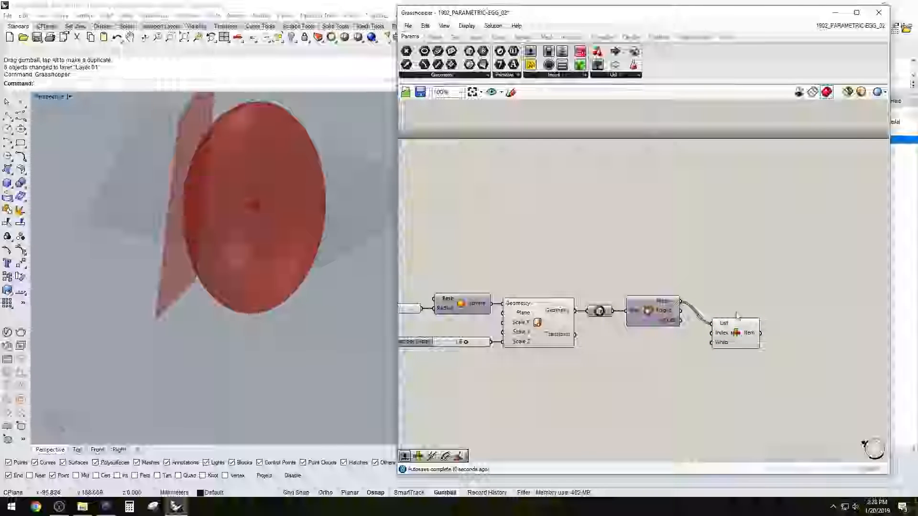
{"action": "left_click", "coordinate": [738, 326]}
{"action": "right_click_drag", "start_coordinate": [250, 213], "coordinate": [231, 219]}
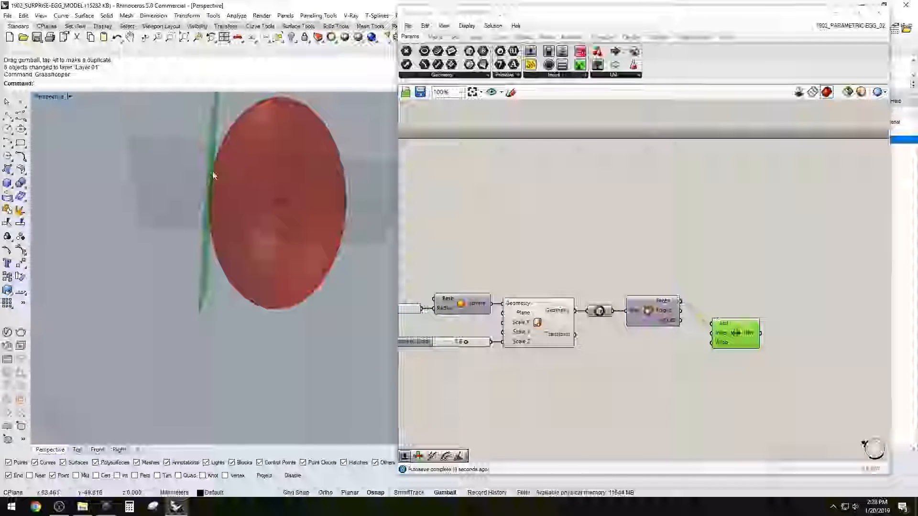
Reverse the List input of List Item and place the component slightly below the Deconstruct Brep component
{"action": "left_click", "coordinate": [721, 336]}
{"action": "right_click", "coordinate": [723, 335]}
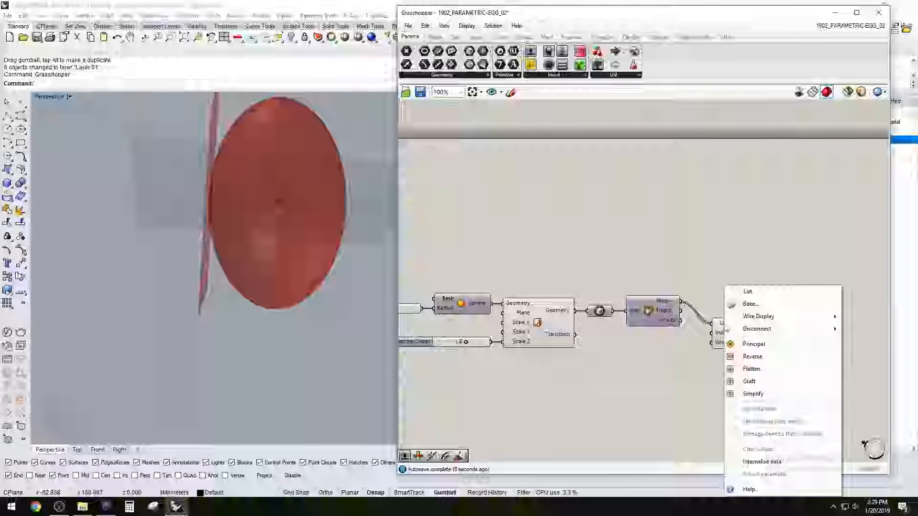
{"action": "left_click", "coordinate": [755, 360]}
{"action": "right_click_drag", "start_coordinate": [310, 231], "coordinate": [304, 207]}
{"action": "left_click", "coordinate": [753, 343]}
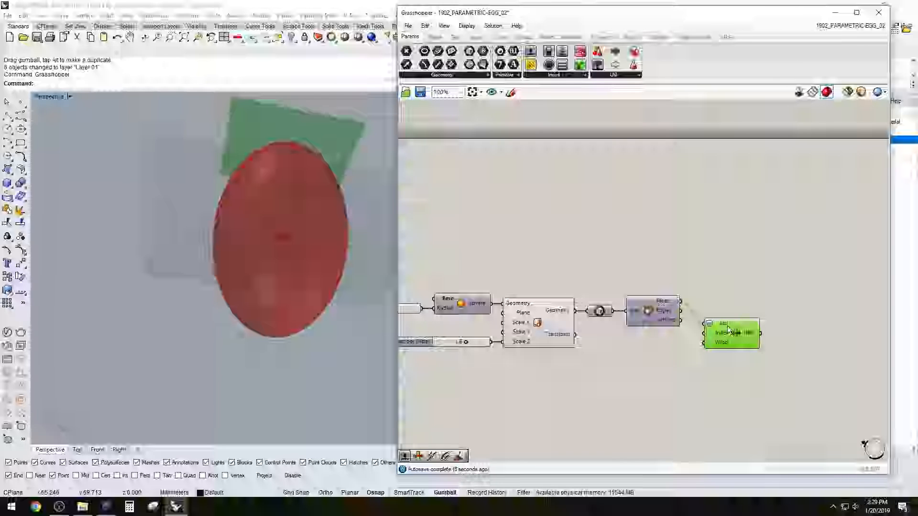
{"action": "left_click_drag", "start_coordinate": [728, 329], "coordinate": [724, 331]}
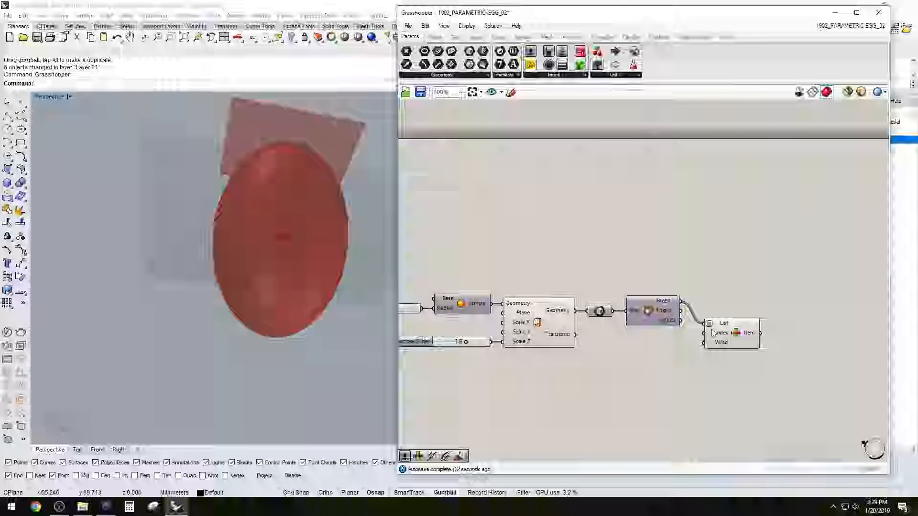
{"action": "left_click_drag", "start_coordinate": [726, 337], "coordinate": [723, 335]}
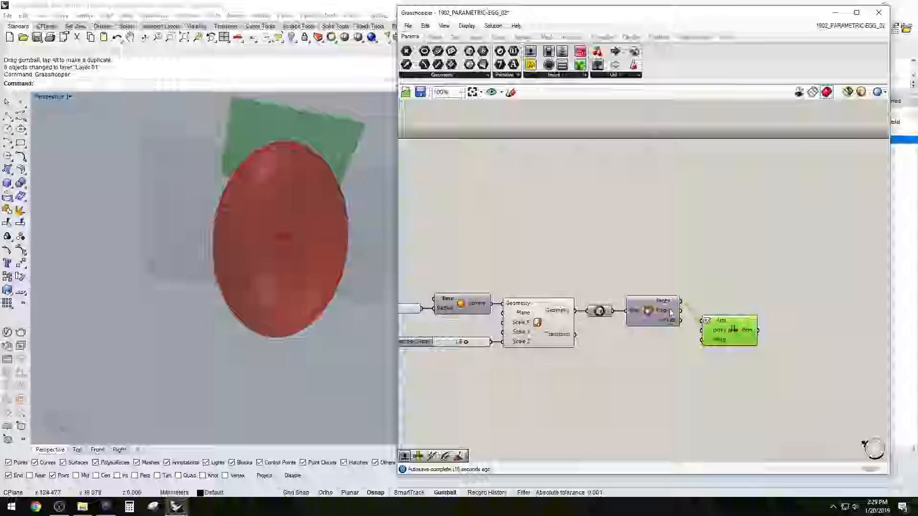
{"action": "left_click", "coordinate": [754, 303]}
{"action": "left_click_drag", "start_coordinate": [725, 337], "coordinate": [742, 346]}
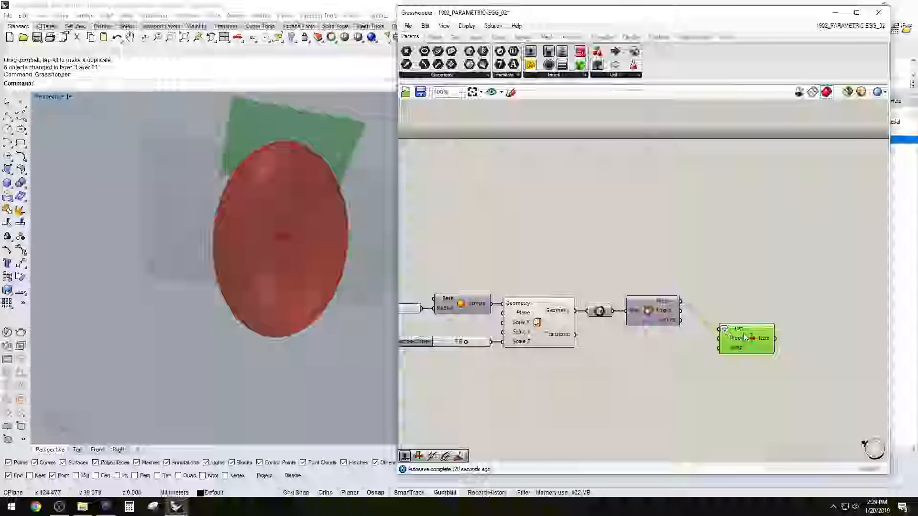
{"action": "left_click_drag", "start_coordinate": [743, 334], "coordinate": [739, 329]}
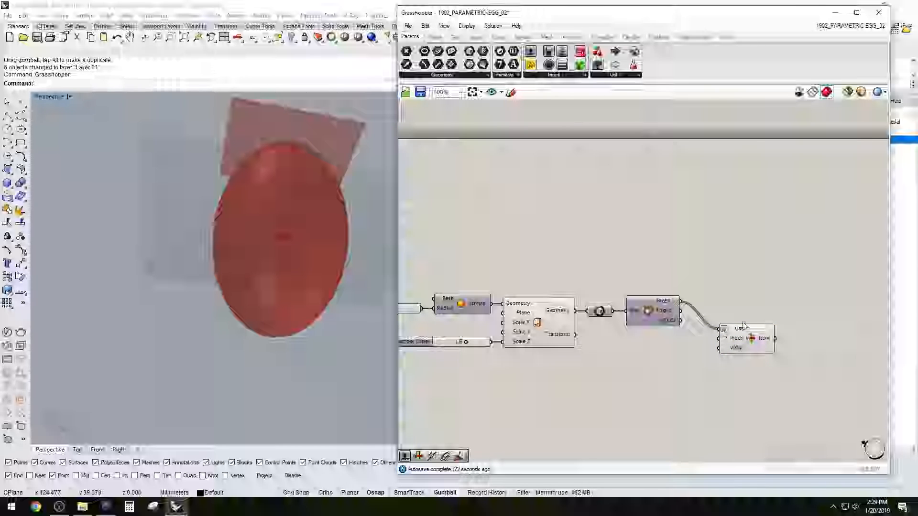
Add a number slider with the value 1 and connect it to the Index input of List Item
{"action": "double_click", "coordinate": [668, 352]}
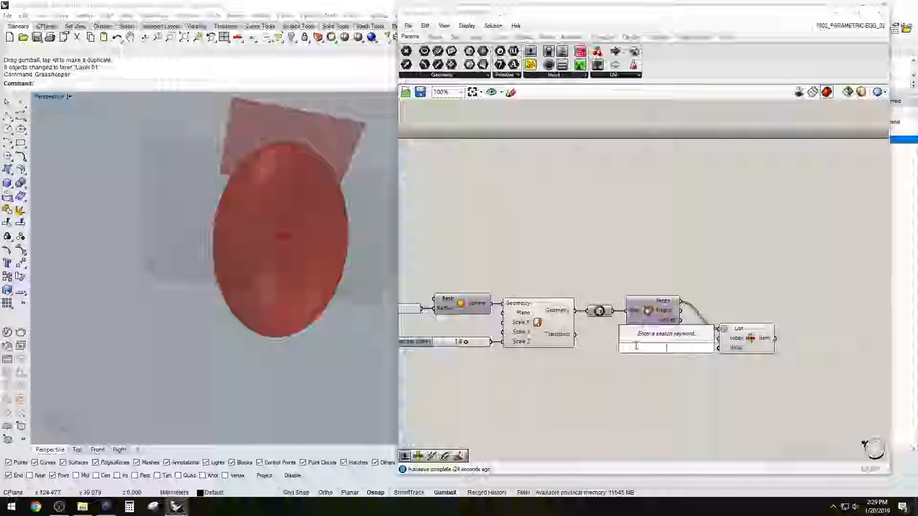
{"action": "type", "text": "1"}
{"action": "key", "text": "Return"}
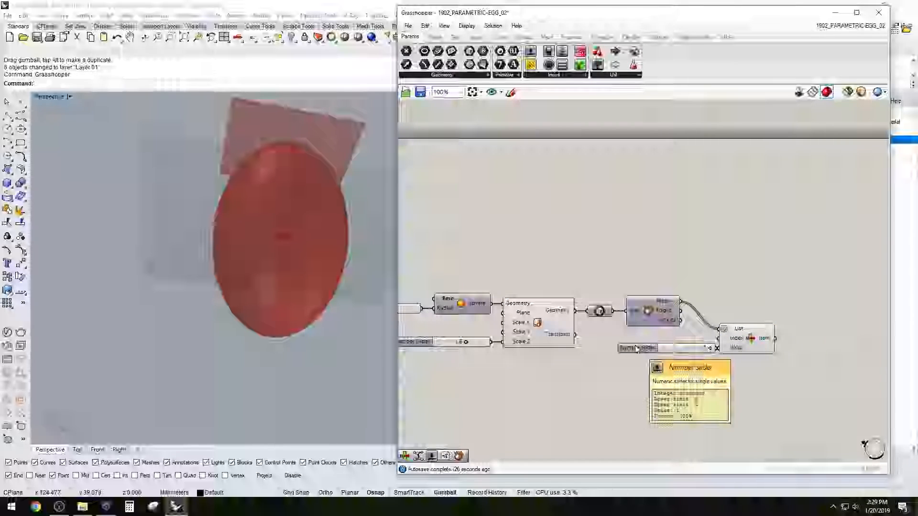
{"action": "left_click_drag", "start_coordinate": [635, 348], "coordinate": [610, 348]}
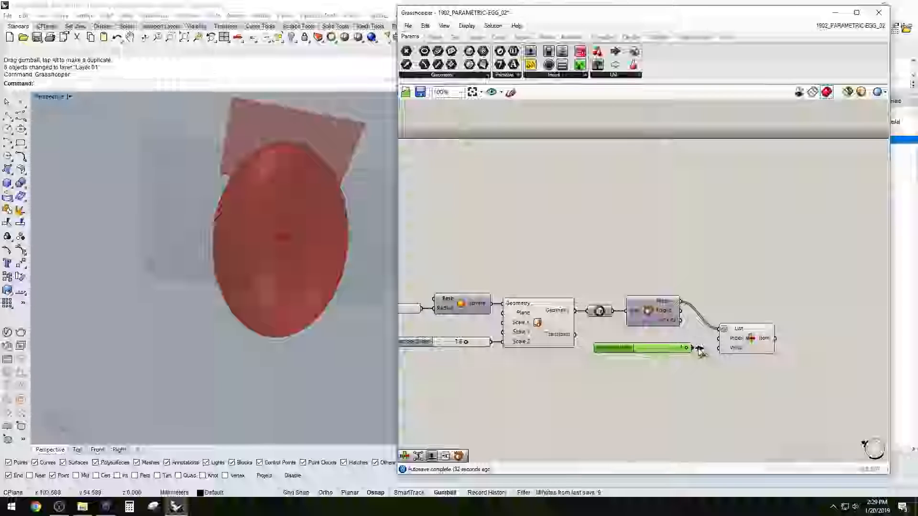
{"action": "left_click_drag", "start_coordinate": [715, 348], "coordinate": [718, 339]}
{"action": "right_click_drag", "start_coordinate": [278, 337], "coordinate": [295, 350]}
{"action": "scroll", "coordinate": [717, 320], "scroll_direction": "up", "scroll_amount": 2}
{"action": "left_click_drag", "start_coordinate": [772, 352], "coordinate": [746, 316]}
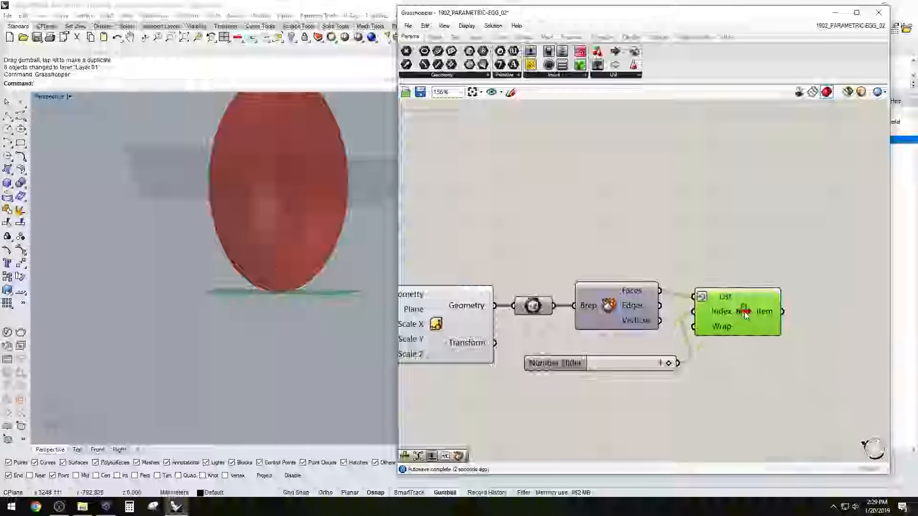
Delete the number slider that feeds the Index input of List Item
{"action": "left_click", "coordinate": [570, 367]}
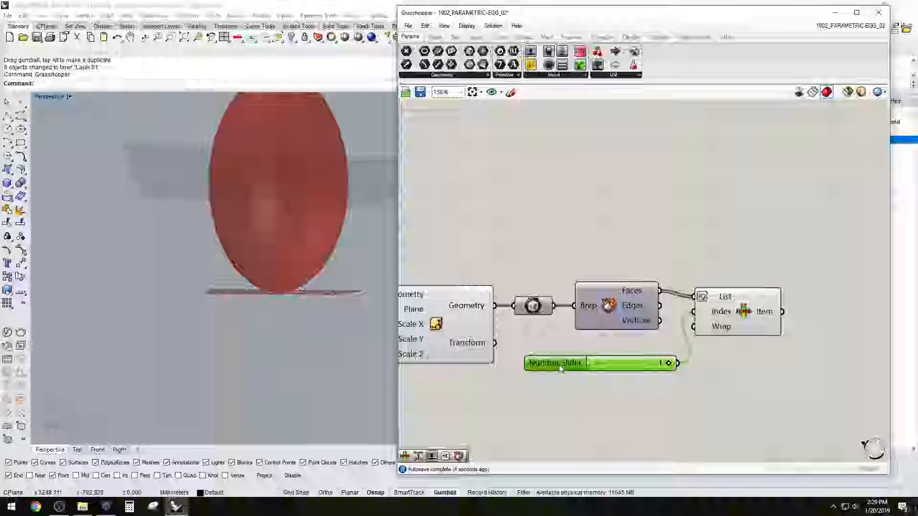
{"action": "left_click_drag", "start_coordinate": [560, 368], "coordinate": [545, 357]}
{"action": "left_click", "coordinate": [634, 393]}
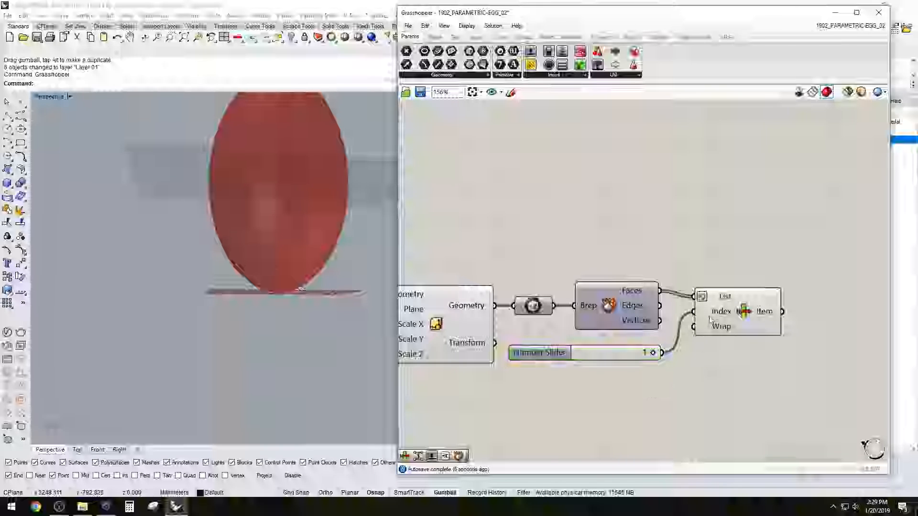
{"action": "right_click", "coordinate": [709, 323]}
{"action": "left_click", "coordinate": [537, 352]}
{"action": "key", "text": "Delete"}
Set the Index input of List Item to the fixed integer 1 and check the selected bottom face
{"action": "right_click", "coordinate": [722, 311]}
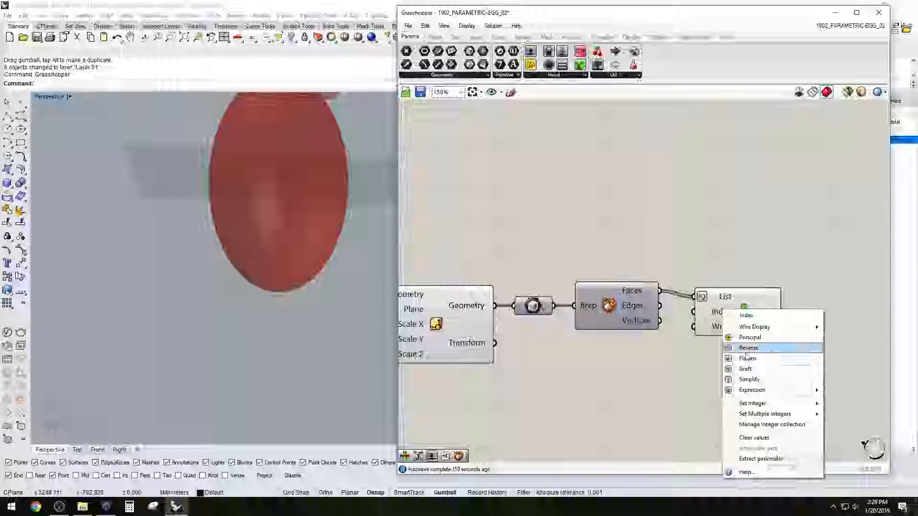
{"action": "mouse_move", "coordinate": [781, 407]}
{"action": "type", "text": "1"}
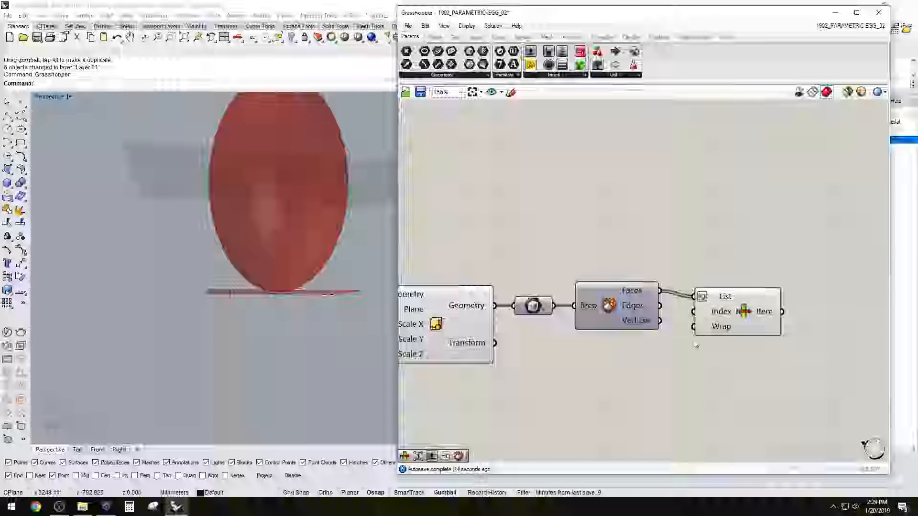
{"action": "left_click", "coordinate": [729, 317]}
{"action": "right_click_drag", "start_coordinate": [299, 262], "coordinate": [297, 288]}
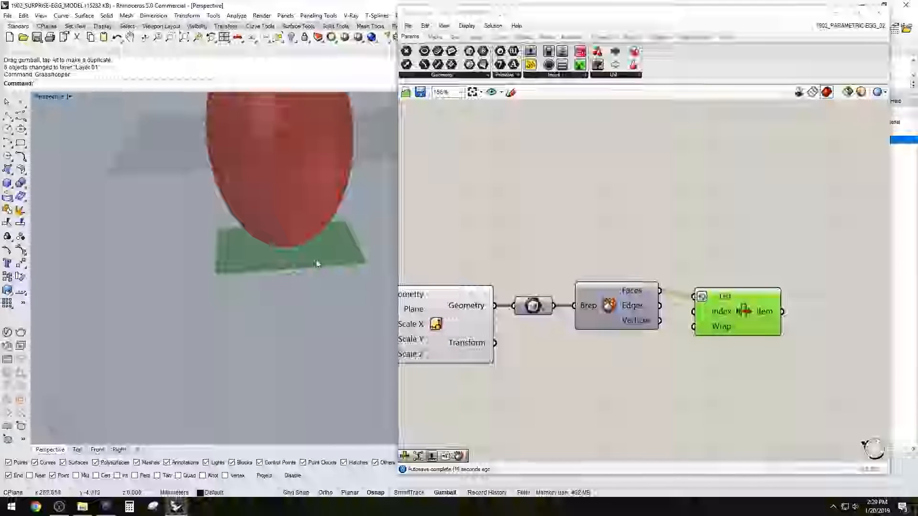
Align the List Item component directly beside Deconstruct Brep, leaving free canvas space after it
{"action": "left_click_drag", "start_coordinate": [731, 314], "coordinate": [727, 333]}
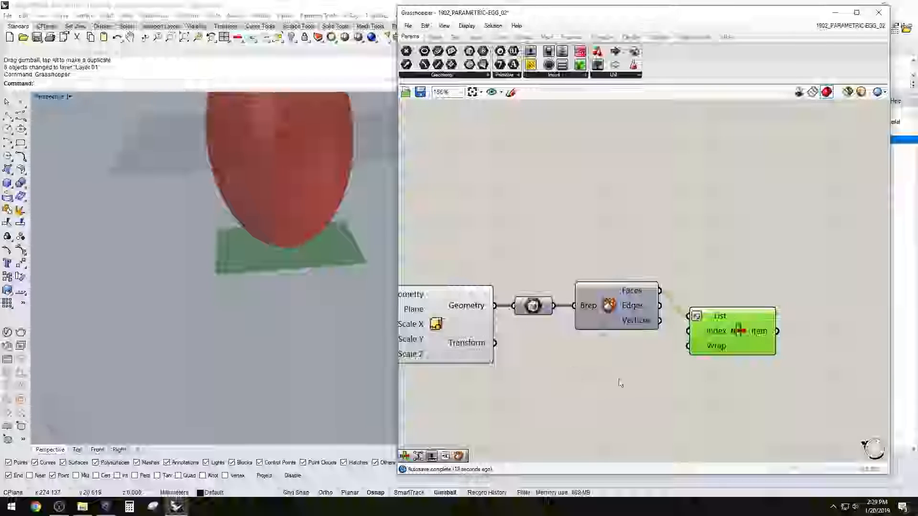
{"action": "double_click", "coordinate": [622, 381]}
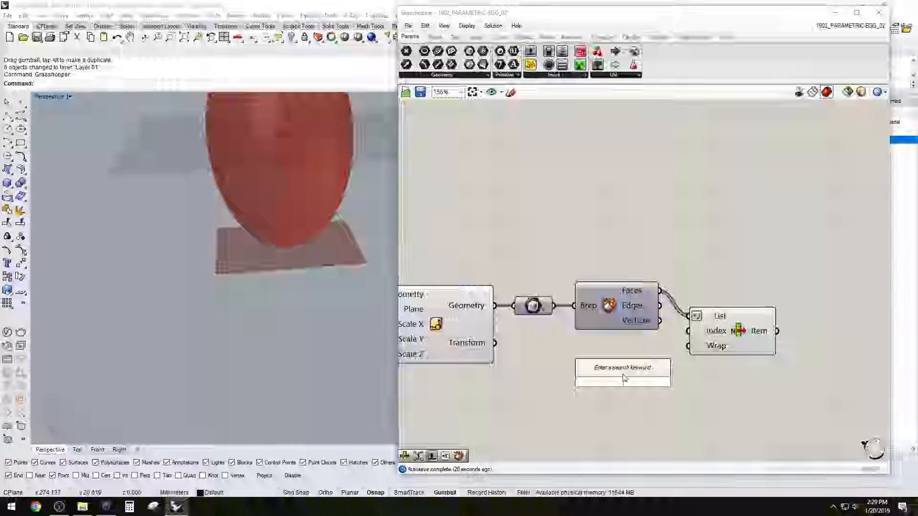
{"action": "left_click", "coordinate": [696, 362]}
{"action": "left_click_drag", "start_coordinate": [721, 335], "coordinate": [712, 309]}
{"action": "left_click", "coordinate": [739, 224]}
{"action": "right_click_drag", "start_coordinate": [727, 310], "coordinate": [655, 325]}
{"action": "right_click_drag", "start_coordinate": [227, 312], "coordinate": [221, 281]}
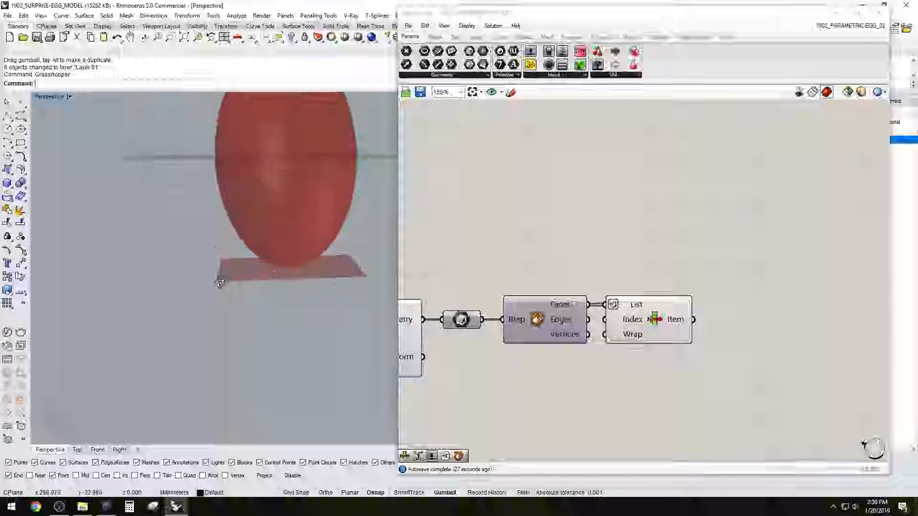
{"action": "left_click", "coordinate": [662, 314]}
{"action": "left_click", "coordinate": [761, 322]}
{"action": "right_click_drag", "start_coordinate": [758, 322], "coordinate": [720, 323]}
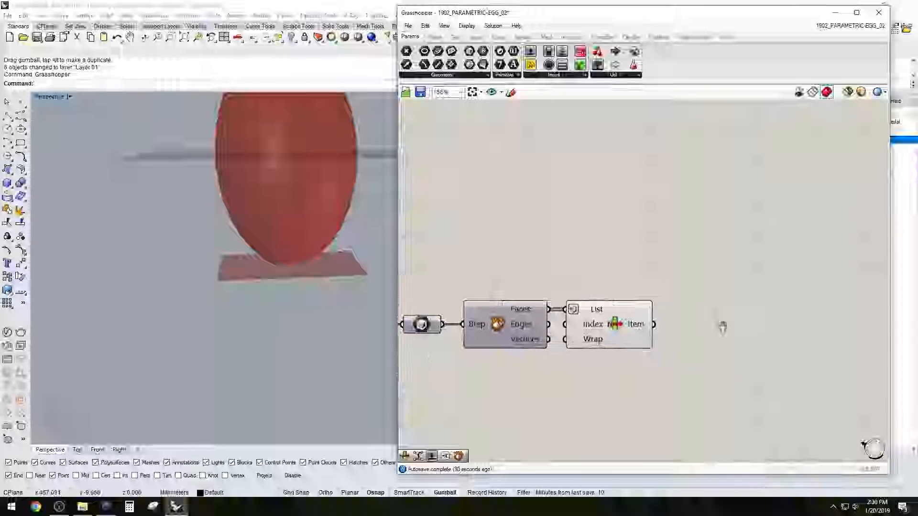
Add an Extrude component and feed its Base input from the Item output of List Item
{"action": "double_click", "coordinate": [725, 334]}
{"action": "type", "text": "extr"}
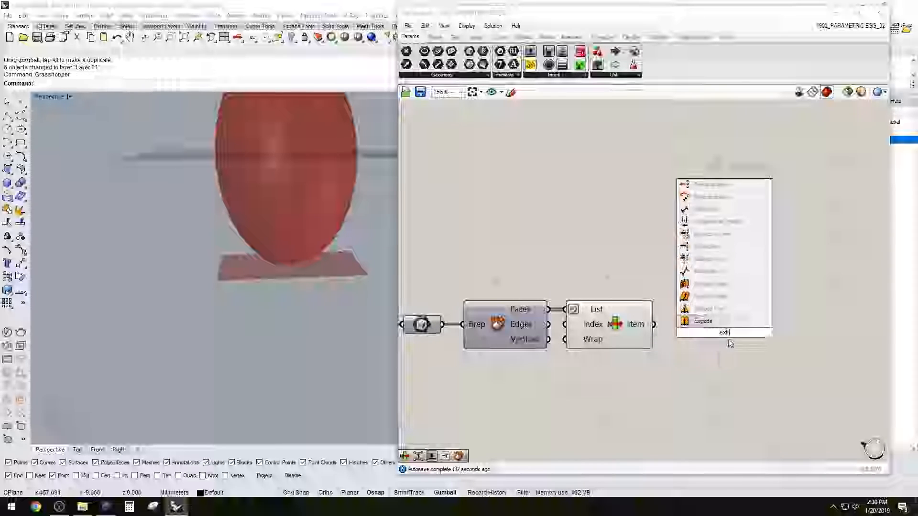
{"action": "left_click", "coordinate": [706, 323]}
{"action": "left_click_drag", "start_coordinate": [702, 333], "coordinate": [745, 375]}
{"action": "right_click_drag", "start_coordinate": [617, 377], "coordinate": [672, 358]}
{"action": "left_click", "coordinate": [706, 374]}
Add a Unit Z vector component and connect its output to the Direction input of Extrude
{"action": "double_click", "coordinate": [674, 384]}
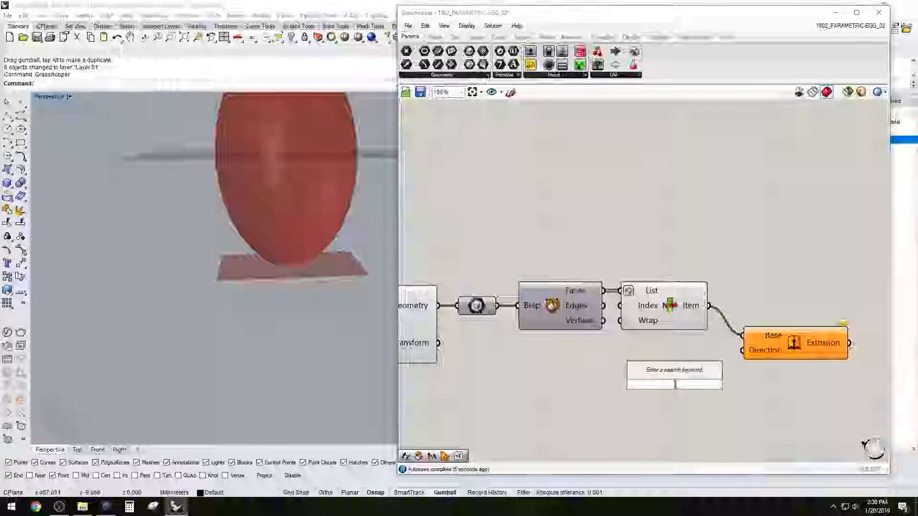
{"action": "type", "text": "z"}
{"action": "left_click", "coordinate": [652, 372]}
{"action": "left_click_drag", "start_coordinate": [726, 391], "coordinate": [712, 357]}
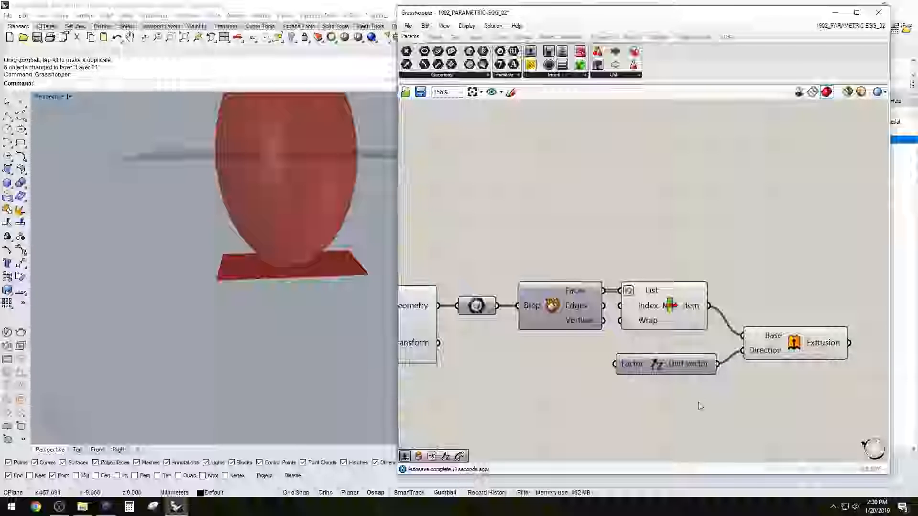
Add a number slider with the value 1 for the Factor input of Unit Z and straighten the two components
{"action": "double_click", "coordinate": [536, 373]}
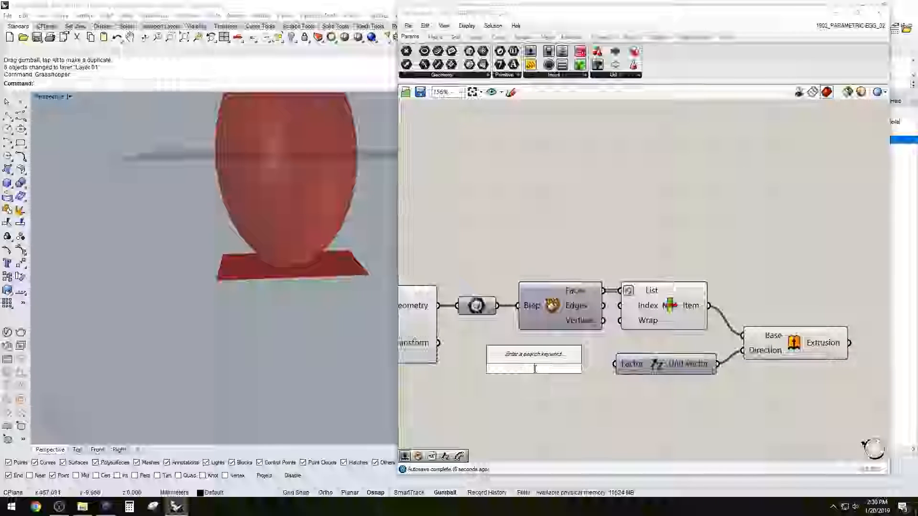
{"action": "type", "text": "10"}
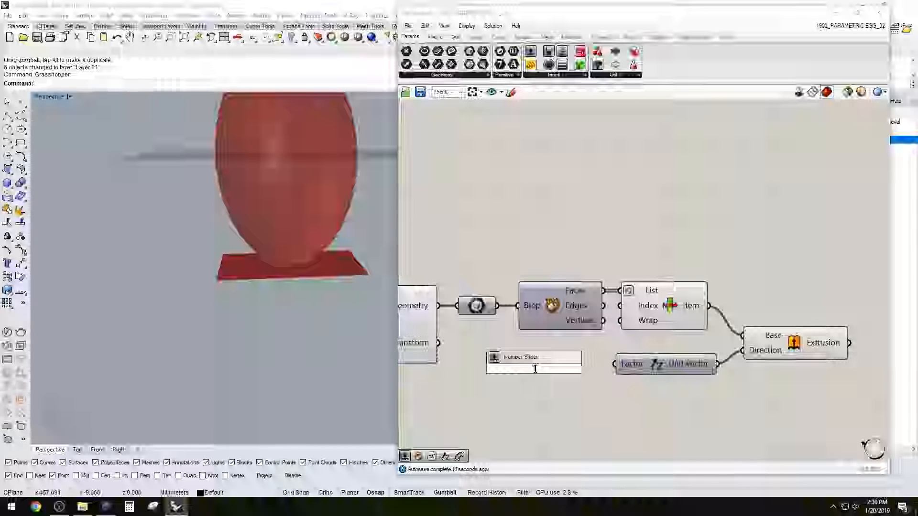
{"action": "type", "text": "0"}
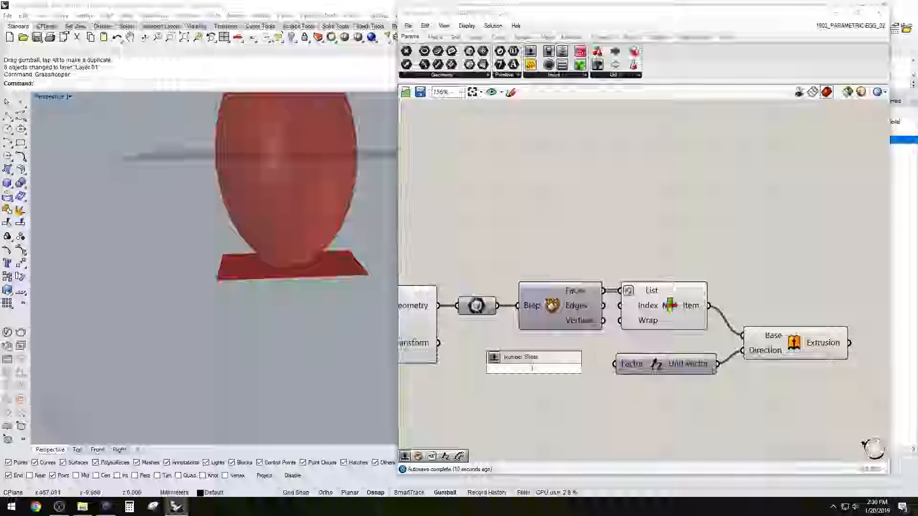
{"action": "key", "text": "Return"}
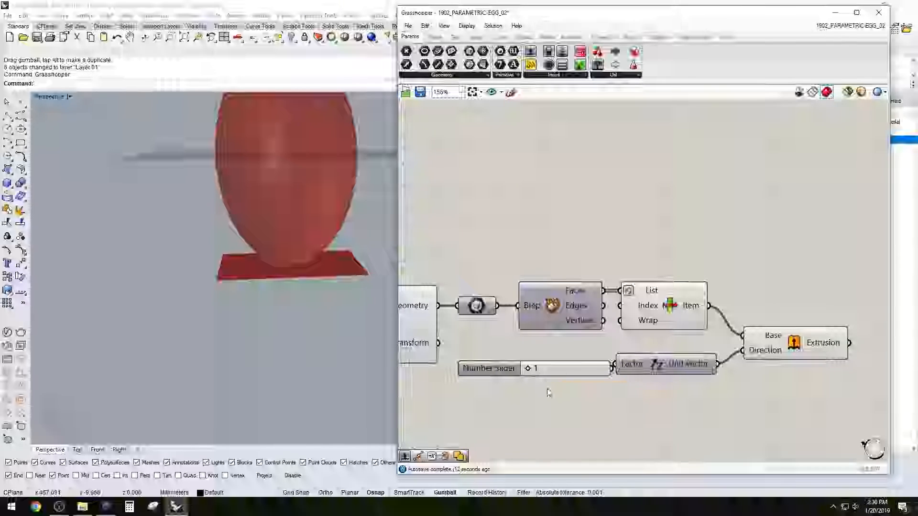
{"action": "left_click_drag", "start_coordinate": [678, 364], "coordinate": [682, 364]}
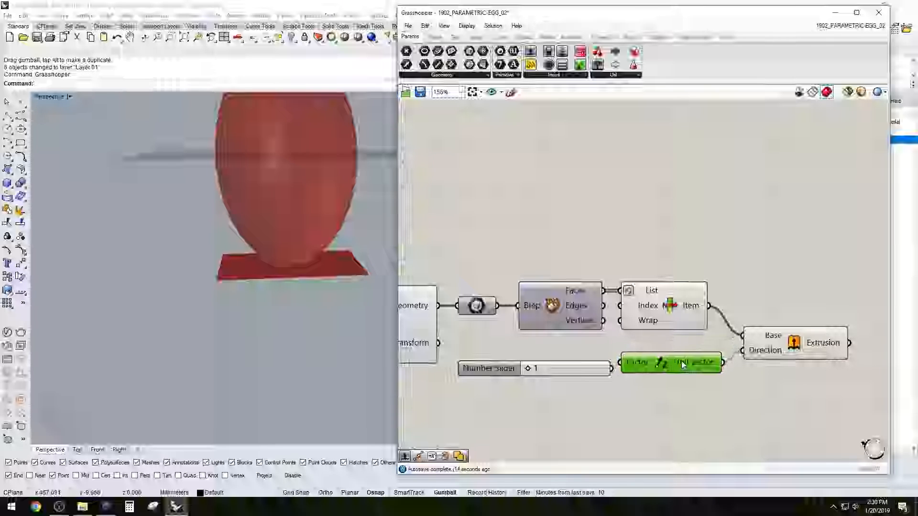
{"action": "left_click_drag", "start_coordinate": [622, 373], "coordinate": [622, 371]}
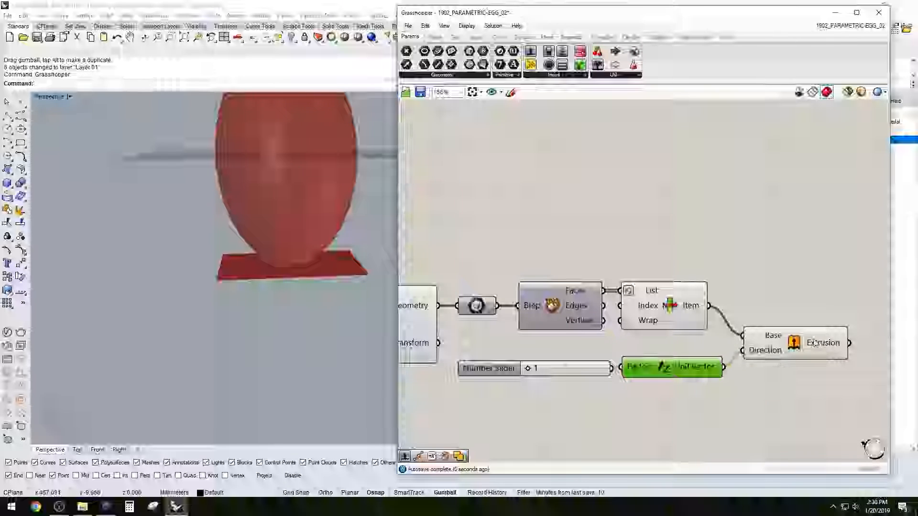
{"action": "left_click", "coordinate": [786, 376]}
{"action": "left_click", "coordinate": [780, 353]}
Set the slider feeding Unit Z to 19 and check the extruded block beneath the scaled sphere
{"action": "left_click_drag", "start_coordinate": [527, 368], "coordinate": [555, 369]}
{"action": "left_click", "coordinate": [672, 408]}
{"action": "left_click", "coordinate": [661, 316]}
{"action": "left_click", "coordinate": [801, 289]}
{"action": "left_click", "coordinate": [807, 354]}
{"action": "right_click_drag", "start_coordinate": [219, 304], "coordinate": [268, 309]}
Turn off the preview of List Item and move the Extrude component slightly up and closer to it
{"action": "left_click", "coordinate": [730, 286]}
{"action": "left_click", "coordinate": [669, 306]}
{"action": "right_click", "coordinate": [670, 308]}
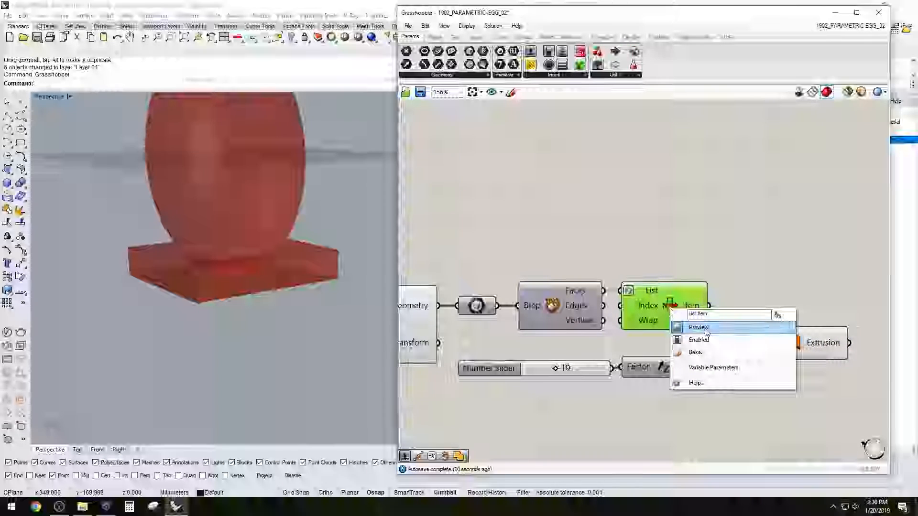
{"action": "left_click", "coordinate": [702, 329]}
{"action": "left_click", "coordinate": [739, 292]}
{"action": "left_click_drag", "start_coordinate": [776, 340], "coordinate": [770, 317]}
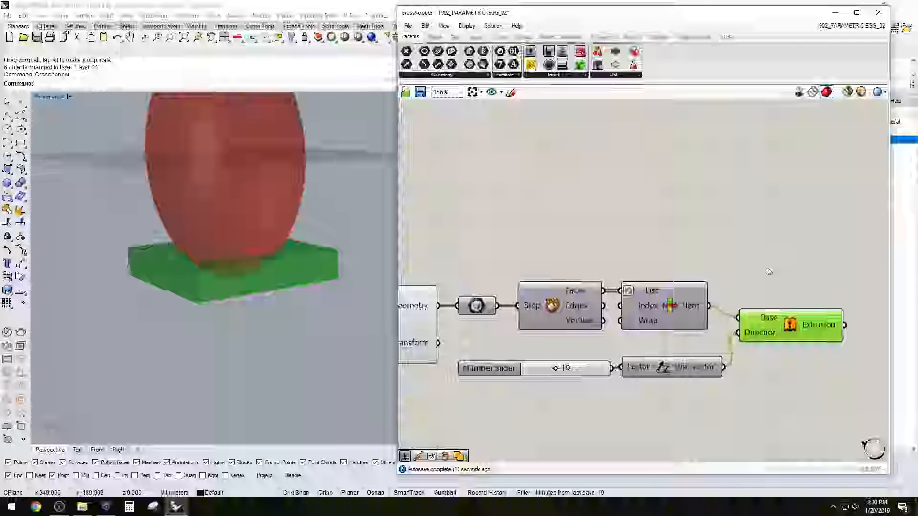
Check the extruded block around the sphere's base, set its height slider to 20 and place the slider closer to Unit Z
{"action": "left_click_drag", "start_coordinate": [711, 414], "coordinate": [559, 346]}
{"action": "scroll", "coordinate": [563, 357], "scroll_direction": "down", "scroll_amount": 1}
{"action": "right_click_drag", "start_coordinate": [600, 381], "coordinate": [655, 324]}
{"action": "left_click", "coordinate": [684, 165]}
{"action": "right_click_drag", "start_coordinate": [153, 247], "coordinate": [337, 222]}
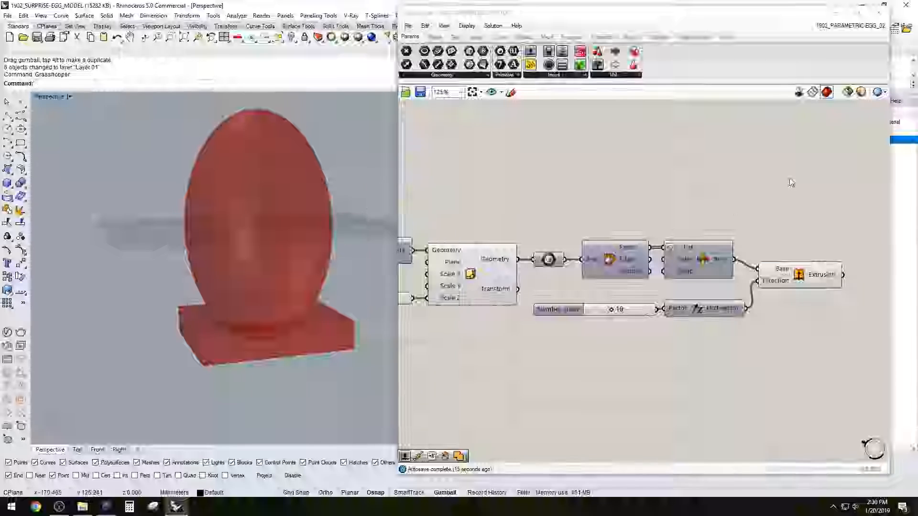
{"action": "left_click", "coordinate": [799, 277]}
{"action": "right_click_drag", "start_coordinate": [256, 249], "coordinate": [274, 318]}
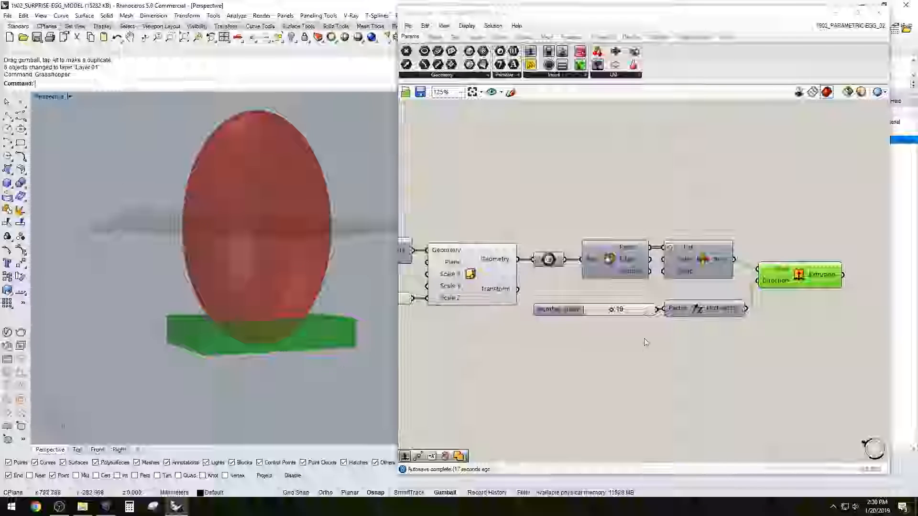
{"action": "left_click", "coordinate": [613, 314]}
{"action": "mouse_move", "coordinate": [621, 311]}
{"action": "left_mouse_down"}
{"action": "mouse_move", "coordinate": [633, 311]}
{"action": "mouse_move", "coordinate": [617, 310]}
{"action": "left_mouse_up"}
{"action": "left_click", "coordinate": [606, 321]}
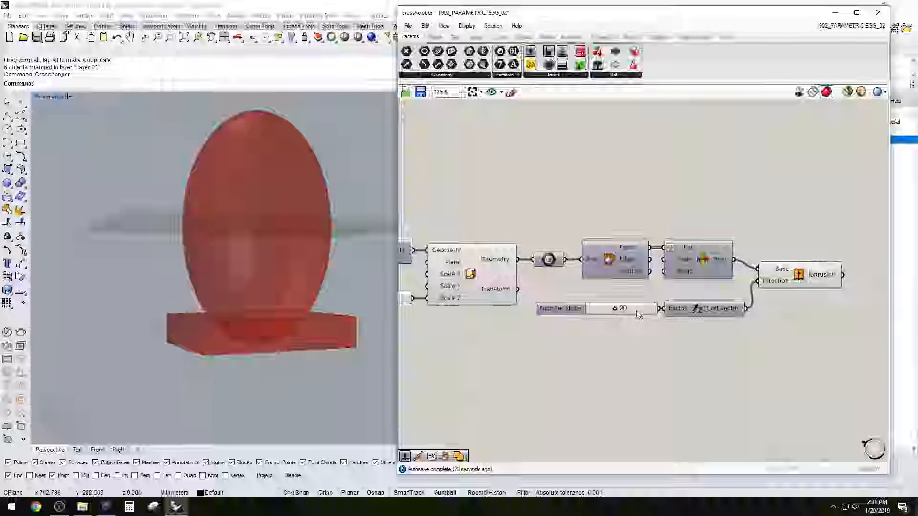
{"action": "left_click", "coordinate": [798, 284]}
{"action": "left_click", "coordinate": [824, 366]}
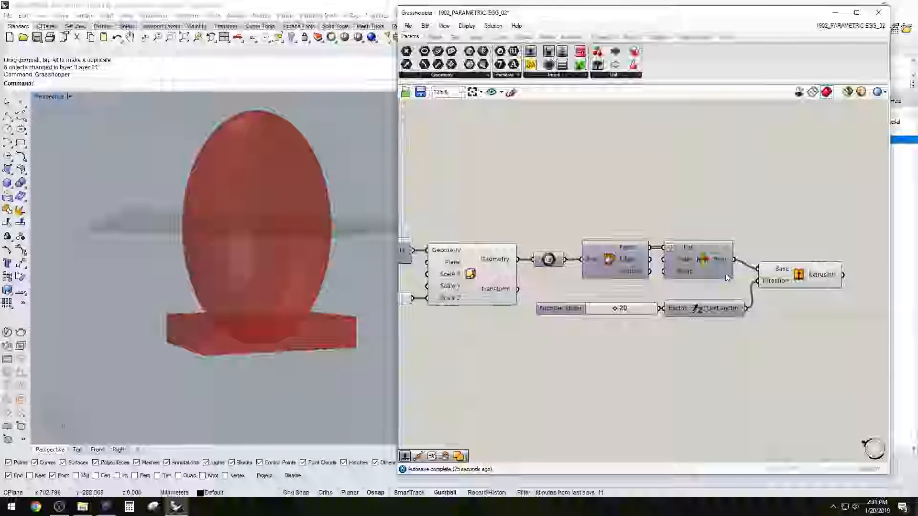
Add a Solid Difference component in the free canvas space after Extrude
{"action": "right_click_drag", "start_coordinate": [759, 214], "coordinate": [671, 235]}
{"action": "double_click", "coordinate": [789, 236]}
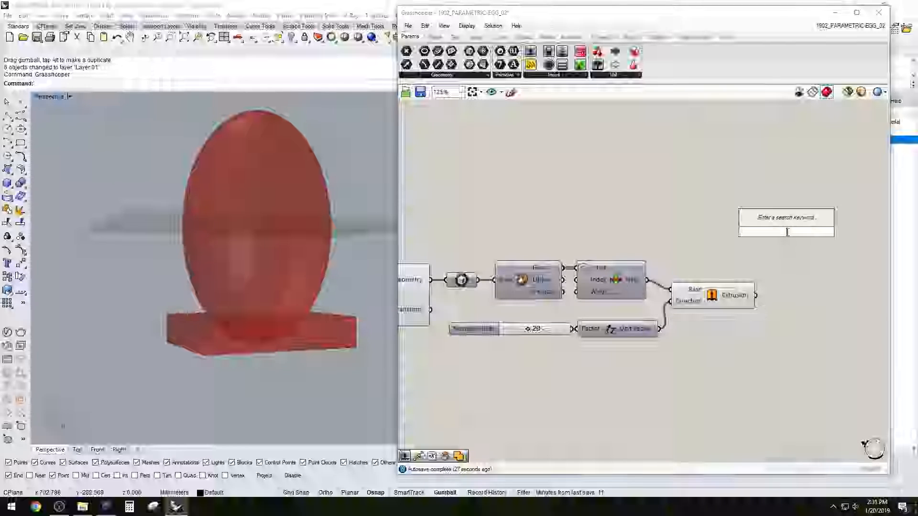
{"action": "type", "text": "soli"}
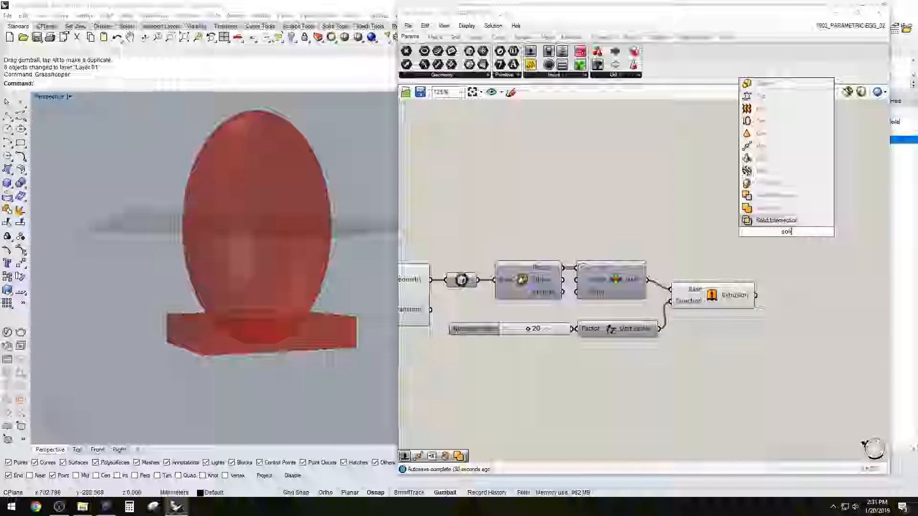
{"action": "left_click", "coordinate": [779, 196]}
Connect the scaled sphere to Breps A and the extruded block to Breps B of Solid Difference
{"action": "scroll", "coordinate": [631, 253], "scroll_direction": "down", "scroll_amount": 2}
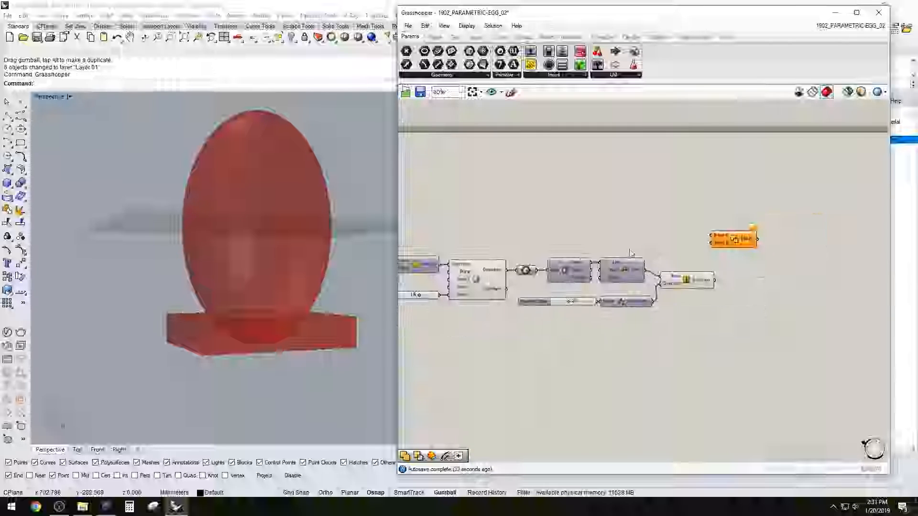
{"action": "right_click_drag", "start_coordinate": [631, 253], "coordinate": [663, 261]}
{"action": "left_click", "coordinate": [509, 284]}
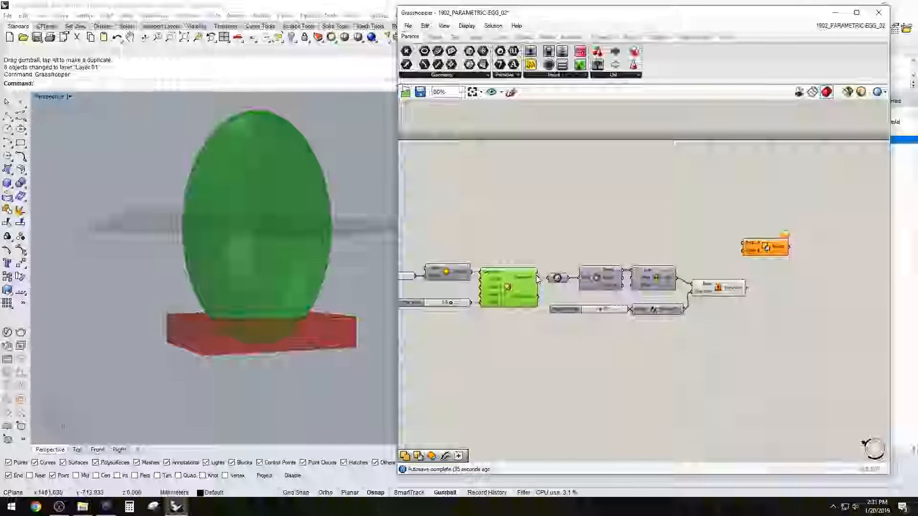
{"action": "left_click_drag", "start_coordinate": [699, 228], "coordinate": [798, 252]}
{"action": "left_click_drag", "start_coordinate": [763, 277], "coordinate": [782, 264]}
{"action": "left_click", "coordinate": [774, 314]}
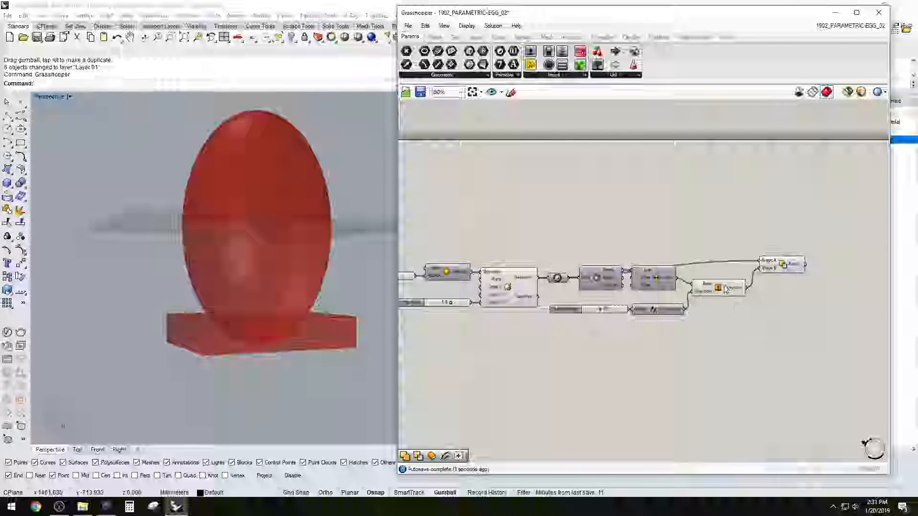
Hide the previews of the scaled sphere and the Extrude component, leaving only the Solid Difference result shown
{"action": "left_click", "coordinate": [784, 266]}
{"action": "left_click", "coordinate": [215, 256]}
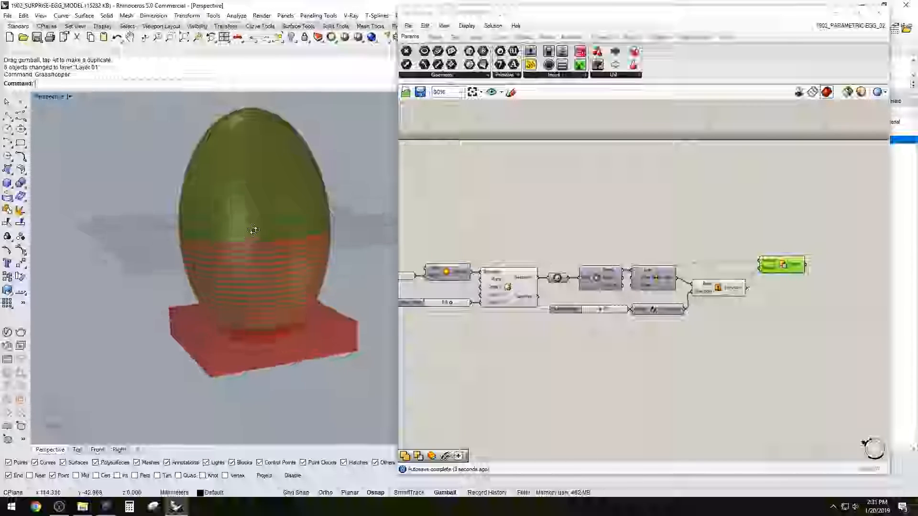
{"action": "left_click", "coordinate": [663, 191]}
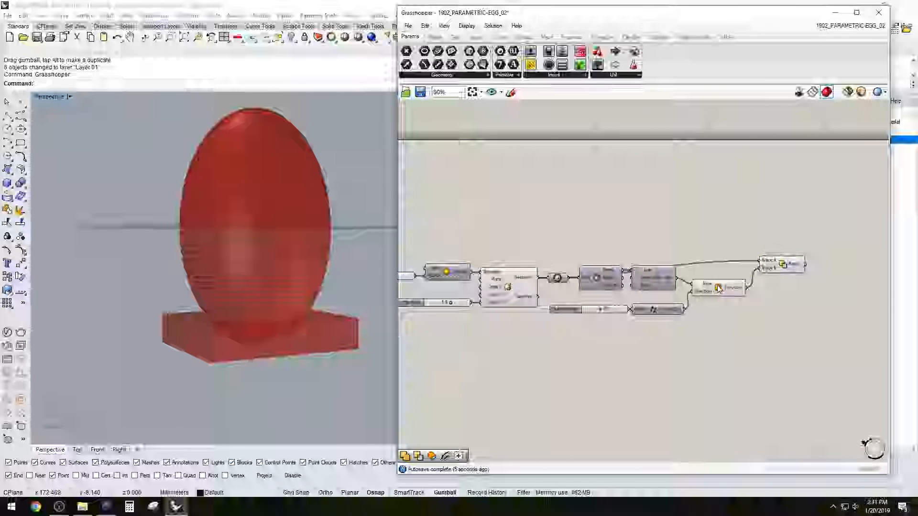
{"action": "left_click", "coordinate": [717, 289]}
{"action": "left_click", "coordinate": [533, 294], "text": "shift"}
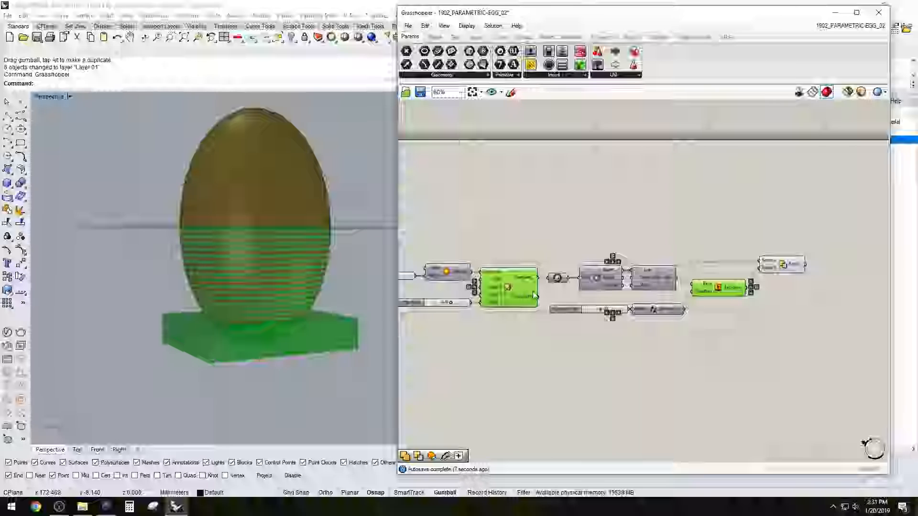
{"action": "middle_click", "coordinate": [586, 286]}
{"action": "left_click", "coordinate": [617, 259]}
{"action": "left_click", "coordinate": [744, 262]}
{"action": "left_click_drag", "start_coordinate": [787, 264], "coordinate": [787, 262]}
{"action": "left_click", "coordinate": [780, 288]}
Try extrusion heights such as 30 and 18 on the Unit Z slider, then settle on 17 for the egg's flat base
{"action": "scroll", "coordinate": [625, 310], "scroll_direction": "up", "scroll_amount": 3}
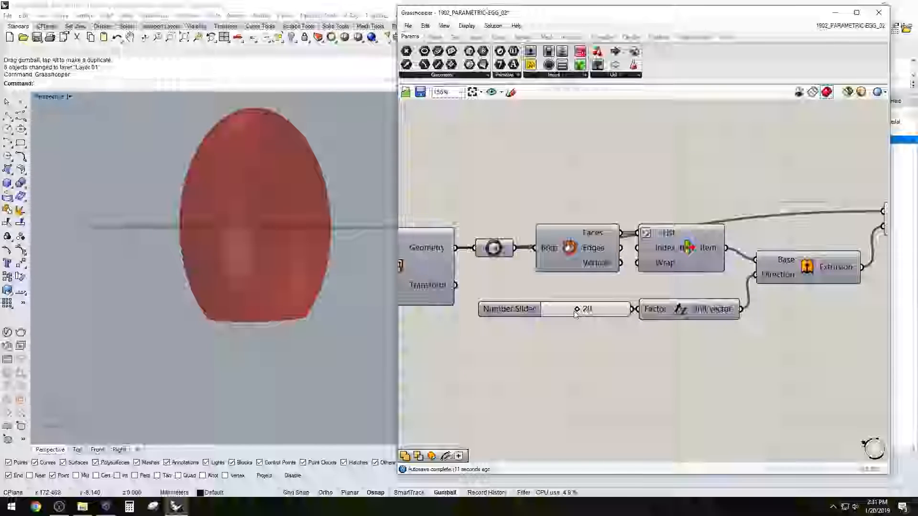
{"action": "mouse_move", "coordinate": [565, 311]}
{"action": "left_mouse_down"}
{"action": "mouse_move", "coordinate": [617, 311]}
{"action": "mouse_move", "coordinate": [579, 319]}
{"action": "left_mouse_up"}
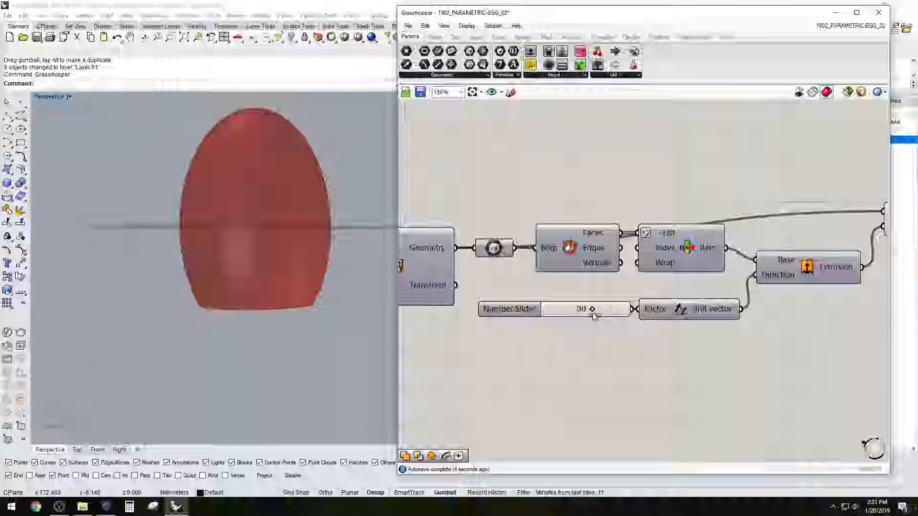
{"action": "left_click_drag", "start_coordinate": [583, 316], "coordinate": [578, 316]}
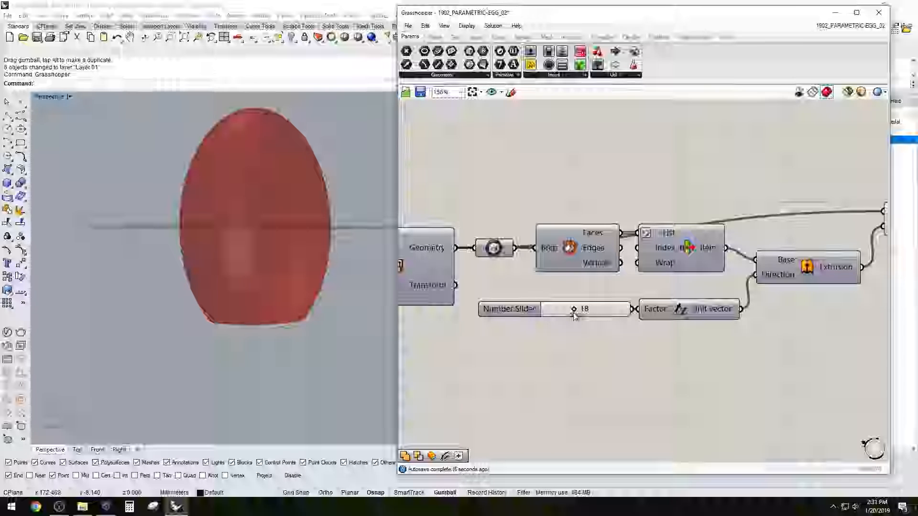
{"action": "right_click_drag", "start_coordinate": [511, 339], "coordinate": [634, 325]}
{"action": "scroll", "coordinate": [603, 306], "scroll_direction": "up", "scroll_amount": 2}
{"action": "left_click_drag", "start_coordinate": [600, 288], "coordinate": [511, 289]}
{"action": "mouse_move", "coordinate": [282, 218]}
{"action": "right_mouse_down"}
{"action": "mouse_move", "coordinate": [268, 253]}
{"action": "mouse_move", "coordinate": [312, 185]}
{"action": "mouse_move", "coordinate": [254, 220]}
{"action": "mouse_move", "coordinate": [269, 236]}
{"action": "mouse_move", "coordinate": [275, 219]}
{"action": "right_mouse_up"}
{"action": "scroll", "coordinate": [254, 220], "scroll_direction": "up", "scroll_amount": 6}
{"action": "left_click_drag", "start_coordinate": [535, 288], "coordinate": [568, 289]}
Move the Solid Difference component closer to Extrude and examine the flat-bottomed egg
{"action": "scroll", "coordinate": [637, 370], "scroll_direction": "down", "scroll_amount": 6}
{"action": "right_click_drag", "start_coordinate": [746, 359], "coordinate": [519, 321]}
{"action": "scroll", "coordinate": [650, 279], "scroll_direction": "up", "scroll_amount": 4}
{"action": "left_click_drag", "start_coordinate": [667, 258], "coordinate": [657, 272]}
{"action": "left_click", "coordinate": [626, 234]}
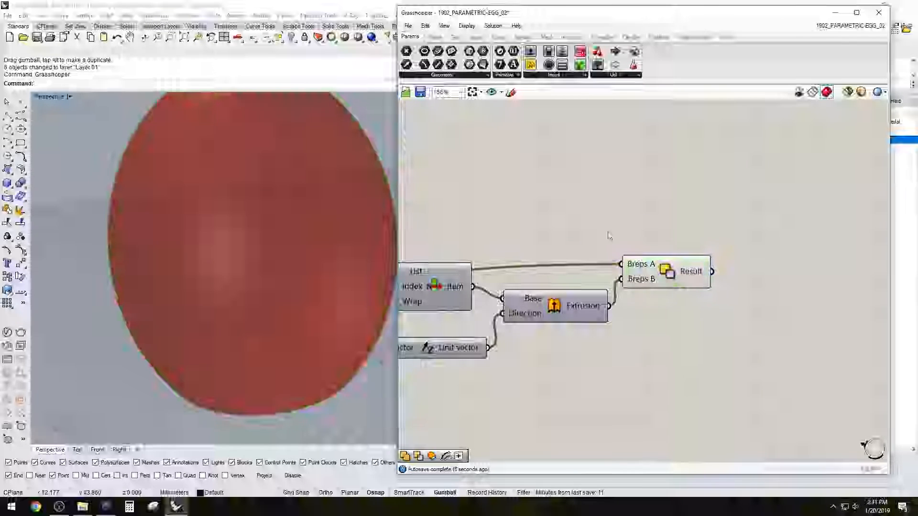
{"action": "scroll", "coordinate": [269, 231], "scroll_direction": "down", "scroll_amount": 4}
{"action": "right_click_drag", "start_coordinate": [269, 232], "coordinate": [246, 218]}
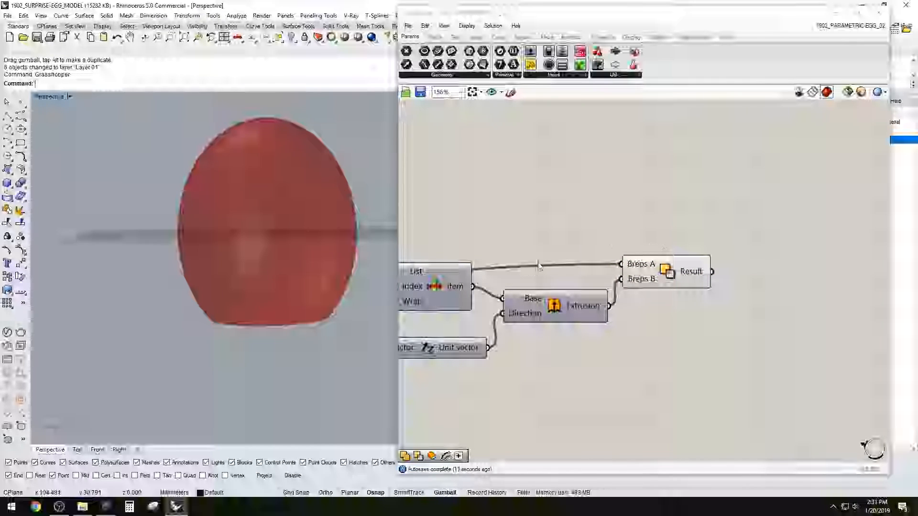
{"action": "scroll", "coordinate": [546, 229], "scroll_direction": "up", "scroll_amount": 2}
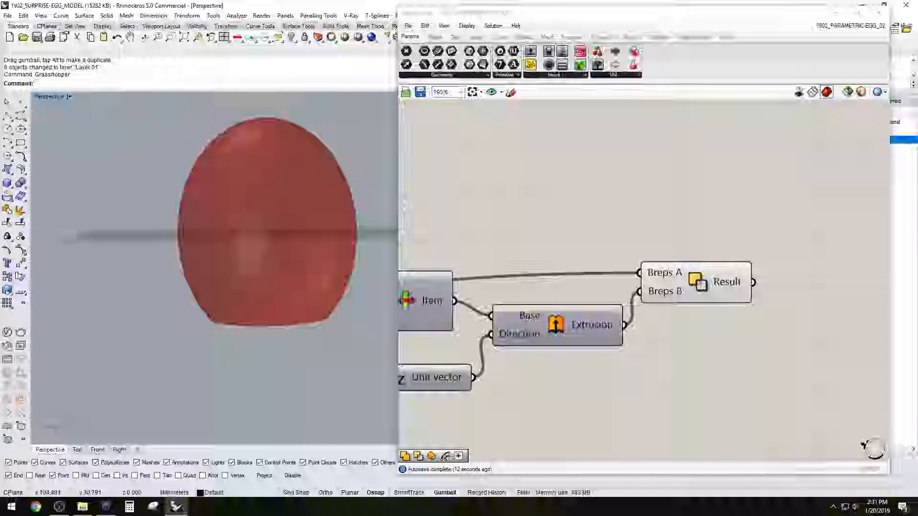
{"action": "scroll", "coordinate": [662, 237], "scroll_direction": "down", "scroll_amount": 5}
{"action": "mouse_move", "coordinate": [740, 220]}
{"action": "right_mouse_down"}
{"action": "mouse_move", "coordinate": [715, 221]}
{"action": "mouse_move", "coordinate": [739, 221]}
{"action": "right_mouse_up"}
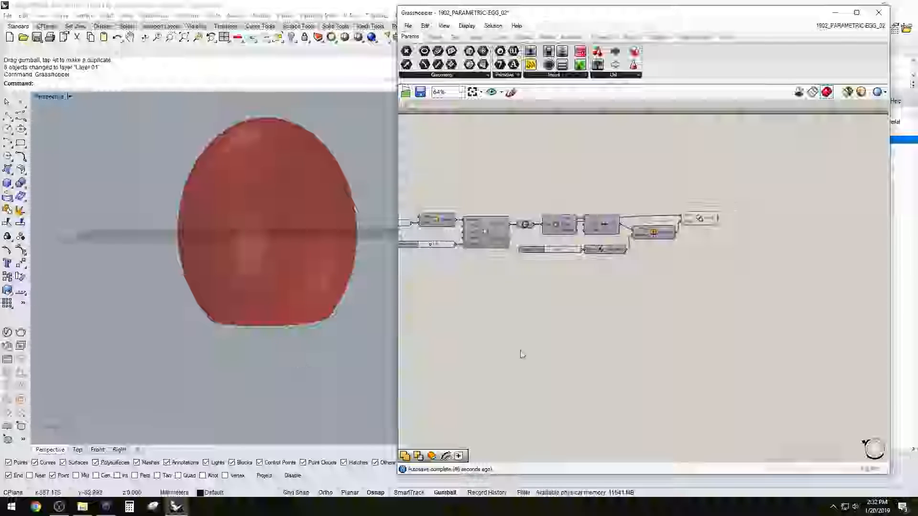
Check the Solid Difference result and add a Box parameter after it
{"action": "left_click", "coordinate": [699, 219]}
{"action": "scroll", "coordinate": [783, 256], "scroll_direction": "up", "scroll_amount": 3}
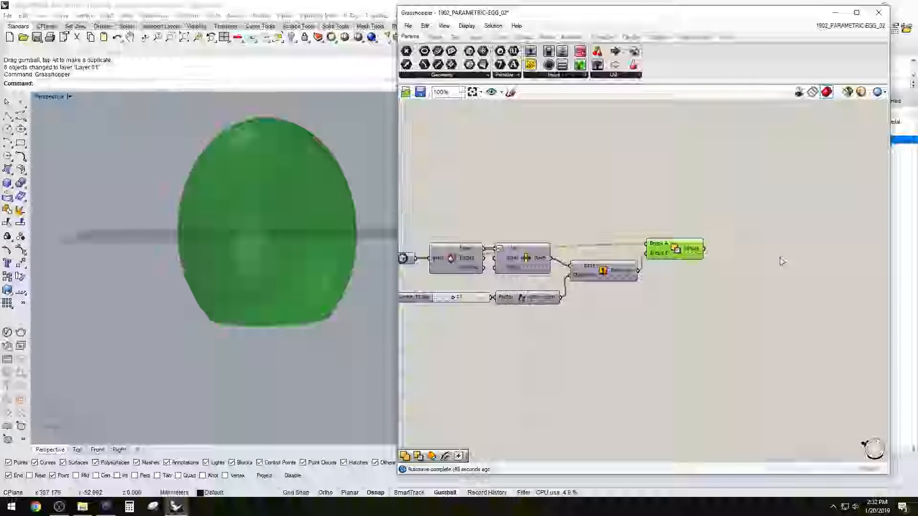
{"action": "left_click", "coordinate": [776, 256]}
{"action": "double_click", "coordinate": [775, 250]}
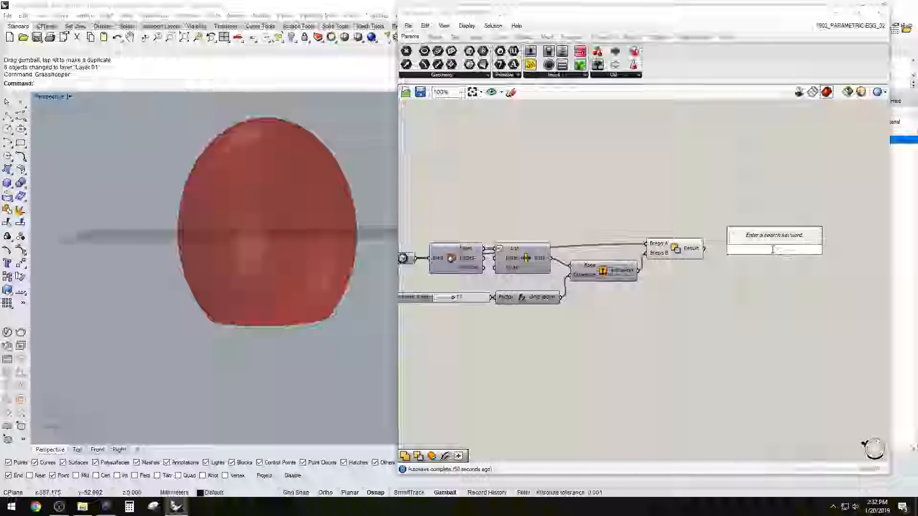
{"action": "type", "text": "brep"}
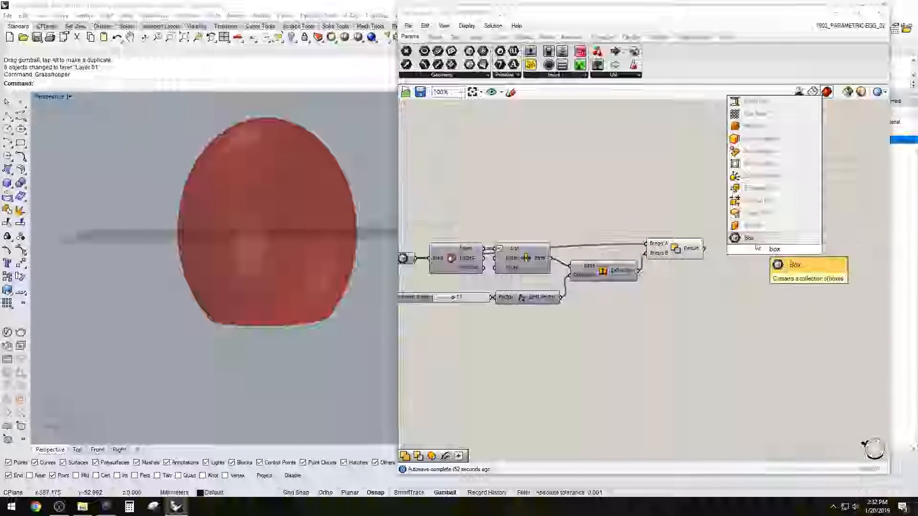
{"action": "left_click", "coordinate": [771, 239]}
Connect the Result of Solid Difference to the Box parameter, place it directly beside and check the enclosing box
{"action": "left_click_drag", "start_coordinate": [704, 250], "coordinate": [763, 250]}
{"action": "left_click_drag", "start_coordinate": [769, 253], "coordinate": [727, 253]}
{"action": "left_click", "coordinate": [739, 237]}
{"action": "left_click", "coordinate": [733, 250]}
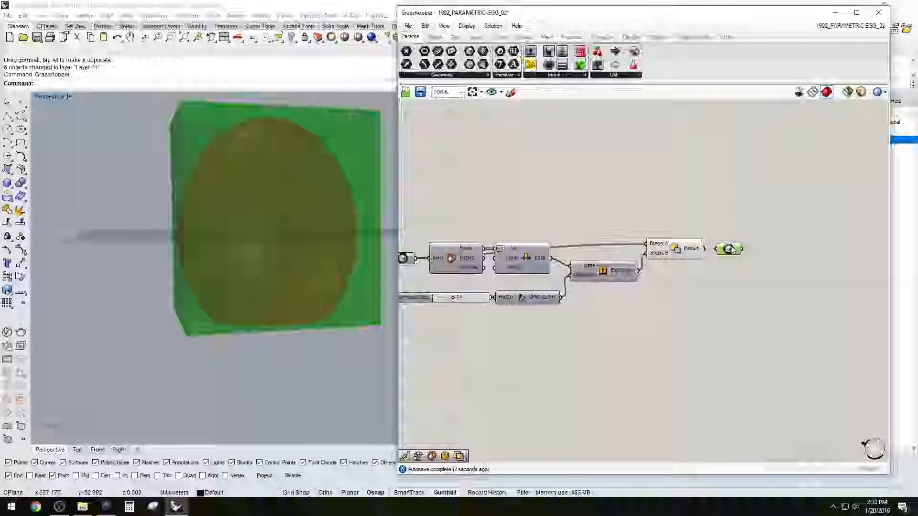
Add a Move component after the Box parameter and connect the box to its Geometry input
{"action": "right_click_drag", "start_coordinate": [769, 222], "coordinate": [711, 238]}
{"action": "double_click", "coordinate": [711, 251]}
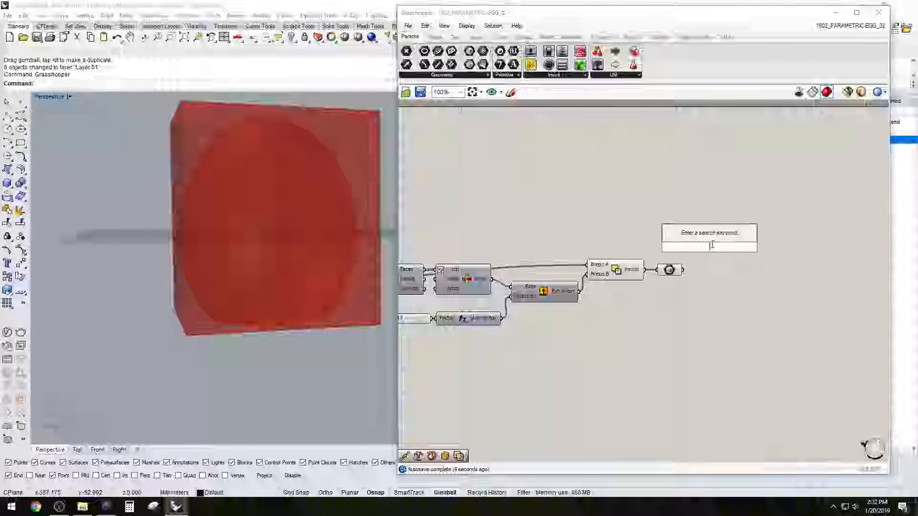
{"action": "type", "text": "move"}
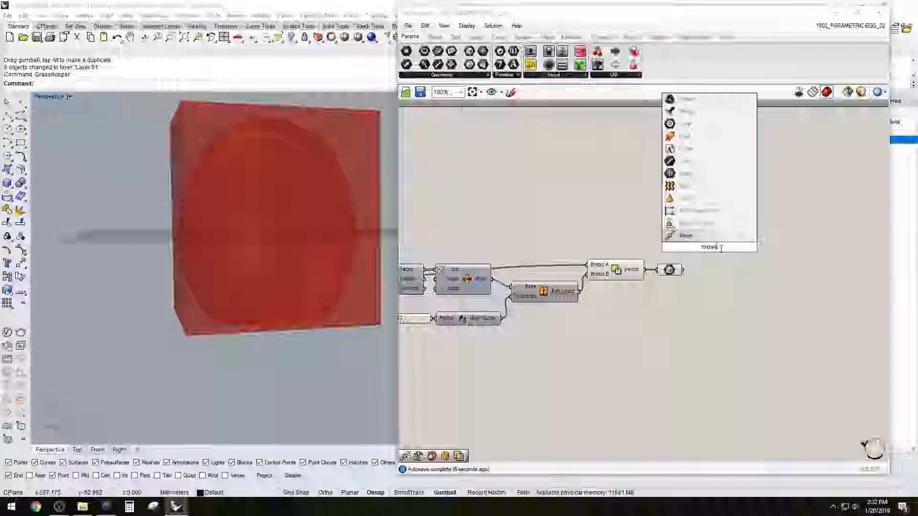
{"action": "key", "text": "Return"}
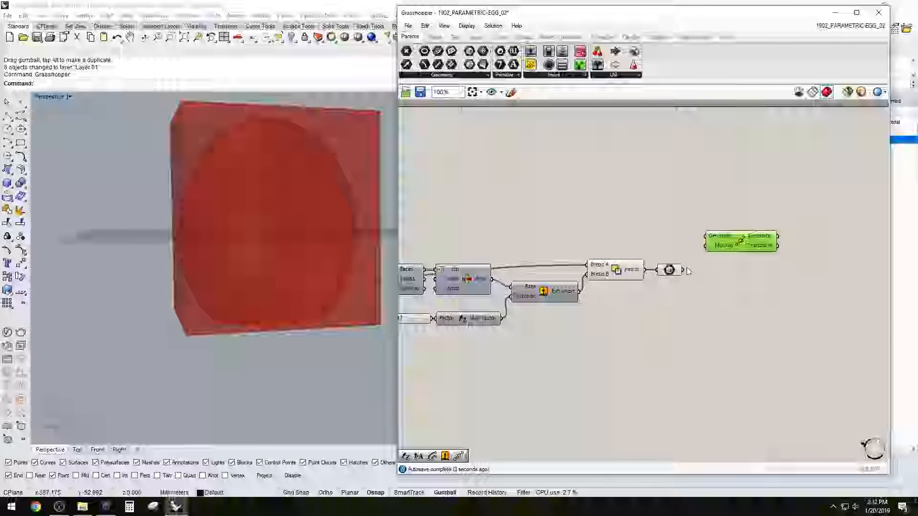
{"action": "left_click_drag", "start_coordinate": [703, 236], "coordinate": [682, 270]}
Add a Unit Z vector, connect it to the Motion input of Move and examine the moved box
{"action": "double_click", "coordinate": [650, 237]}
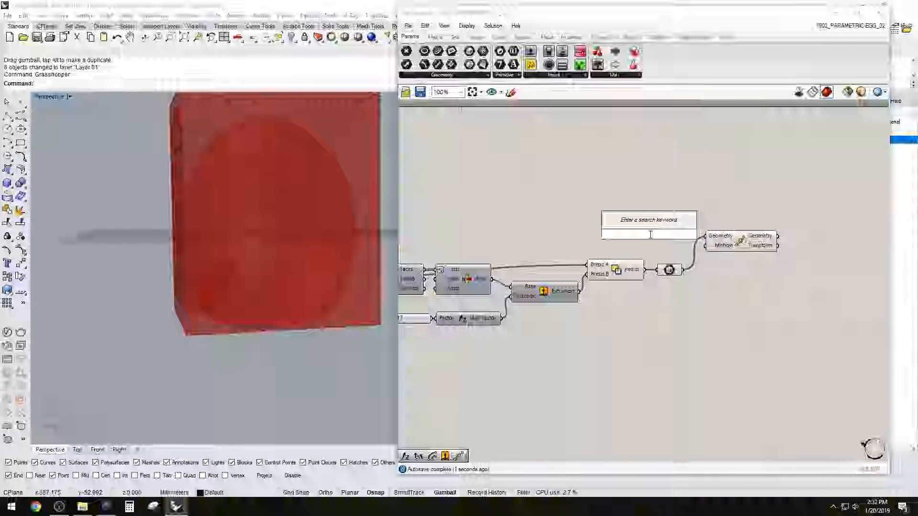
{"action": "key", "text": "Return"}
{"action": "left_click_drag", "start_coordinate": [684, 235], "coordinate": [728, 233]}
{"action": "left_click", "coordinate": [682, 218]}
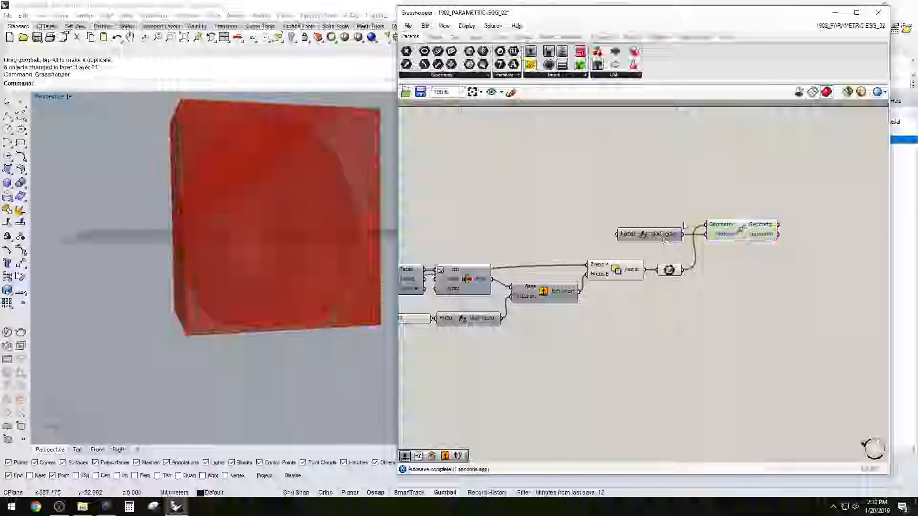
{"action": "left_click_drag", "start_coordinate": [653, 234], "coordinate": [651, 227]}
{"action": "left_click", "coordinate": [746, 232]}
Add a Division component ahead of the Unit Z vector that feeds Move
{"action": "mouse_move", "coordinate": [295, 332]}
{"action": "right_mouse_down"}
{"action": "mouse_move", "coordinate": [292, 315]}
{"action": "mouse_move", "coordinate": [295, 337]}
{"action": "right_mouse_up"}
{"action": "left_click", "coordinate": [590, 173]}
{"action": "scroll", "coordinate": [584, 201], "scroll_direction": "down", "scroll_amount": 2}
{"action": "right_click_drag", "start_coordinate": [587, 229], "coordinate": [743, 240]}
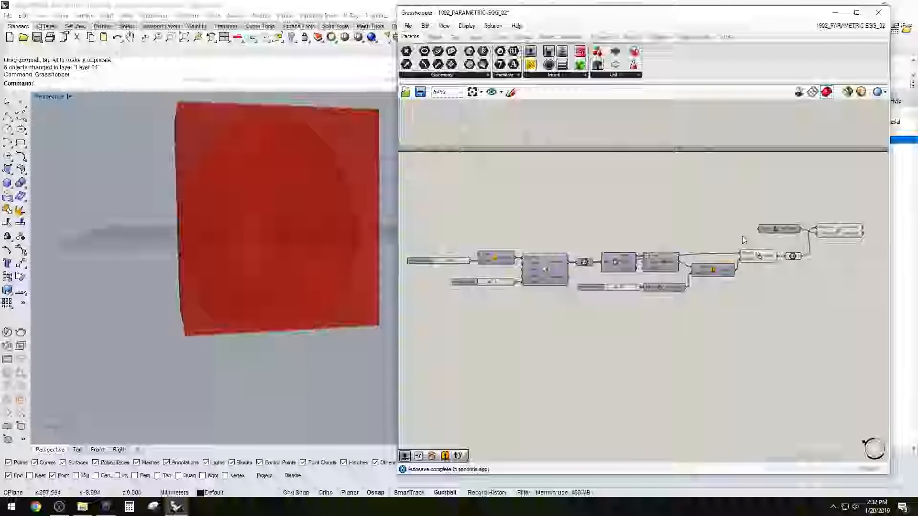
{"action": "double_click", "coordinate": [704, 213]}
{"action": "type", "text": "divi"}
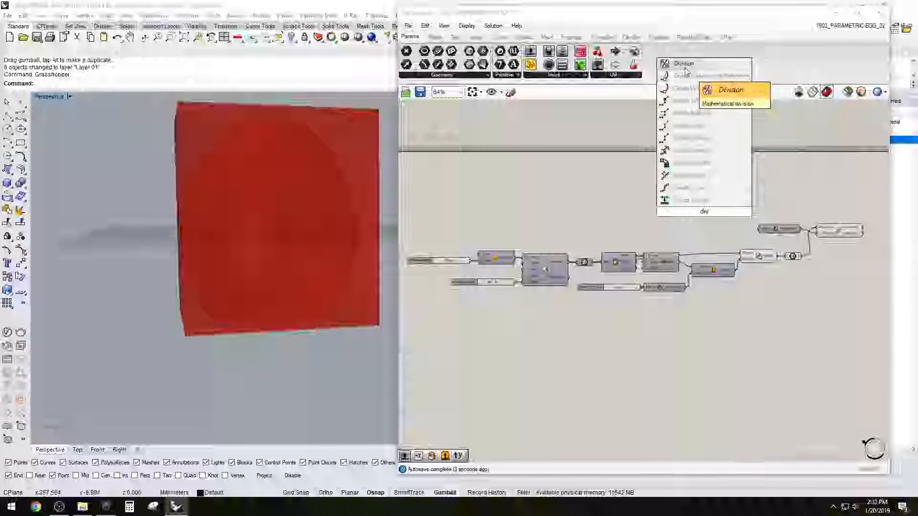
{"action": "left_click", "coordinate": [683, 63]}
{"action": "scroll", "coordinate": [693, 213], "scroll_direction": "up", "scroll_amount": 2}
{"action": "left_click_drag", "start_coordinate": [693, 212], "coordinate": [718, 220]}
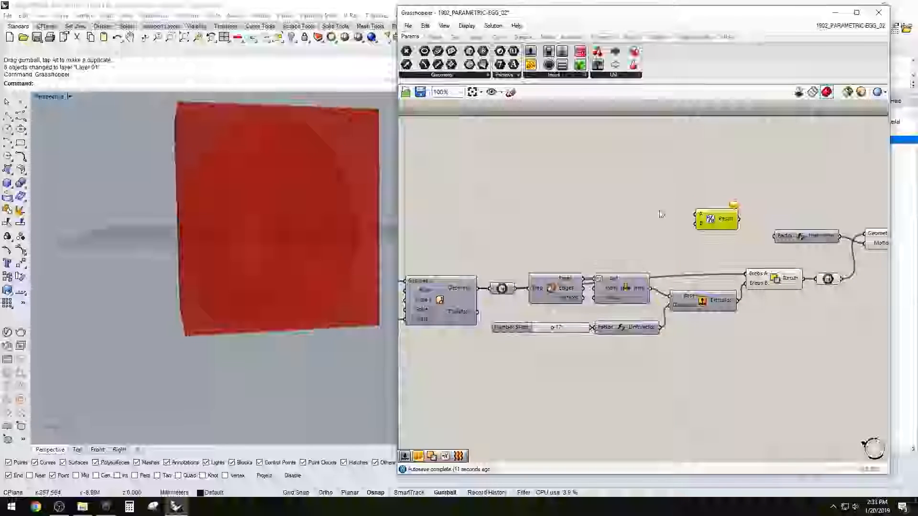
Connect the sphere's radius slider to the Factor input of the Unit Z vector that feeds Move
{"action": "right_click_drag", "start_coordinate": [597, 210], "coordinate": [631, 200]}
{"action": "scroll", "coordinate": [636, 206], "scroll_direction": "down", "scroll_amount": 1}
{"action": "left_click", "coordinate": [664, 225]}
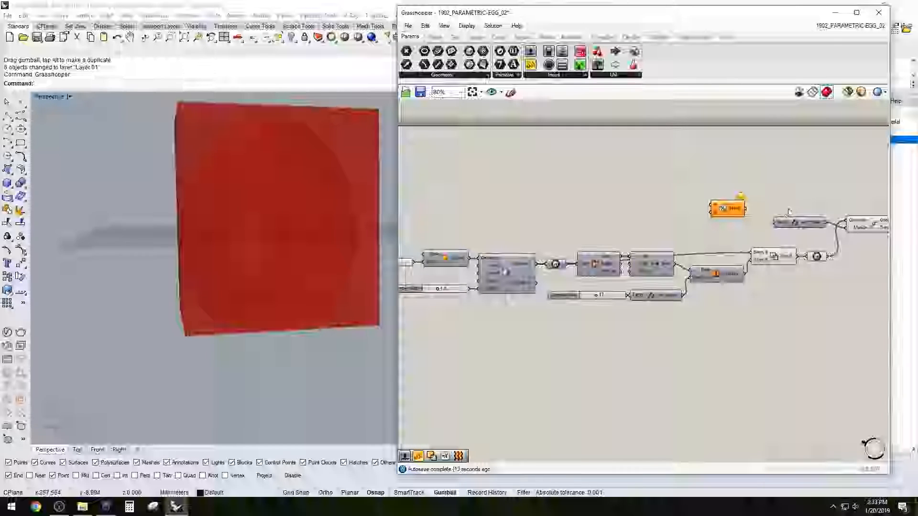
{"action": "right_click_drag", "start_coordinate": [860, 225], "coordinate": [775, 226]}
{"action": "left_click", "coordinate": [776, 225]}
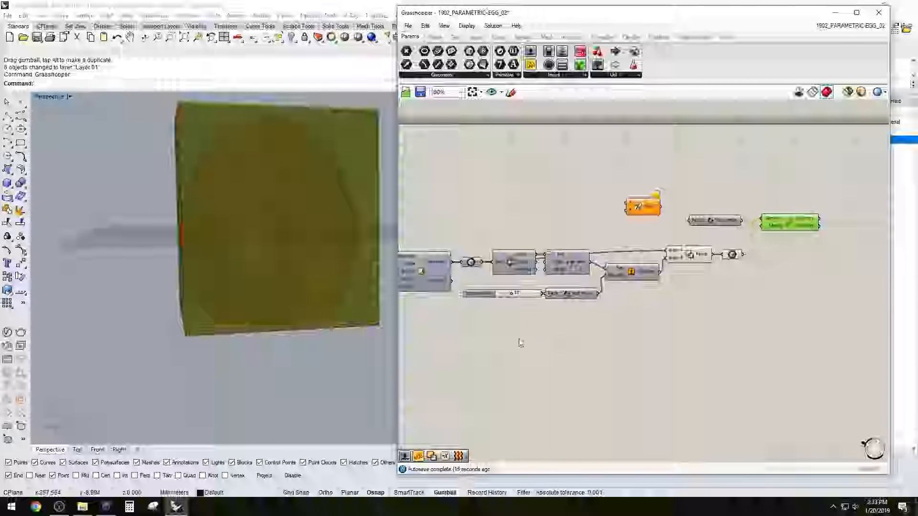
{"action": "right_click_drag", "start_coordinate": [498, 352], "coordinate": [819, 344]}
{"action": "scroll", "coordinate": [689, 263], "scroll_direction": "up", "scroll_amount": 2}
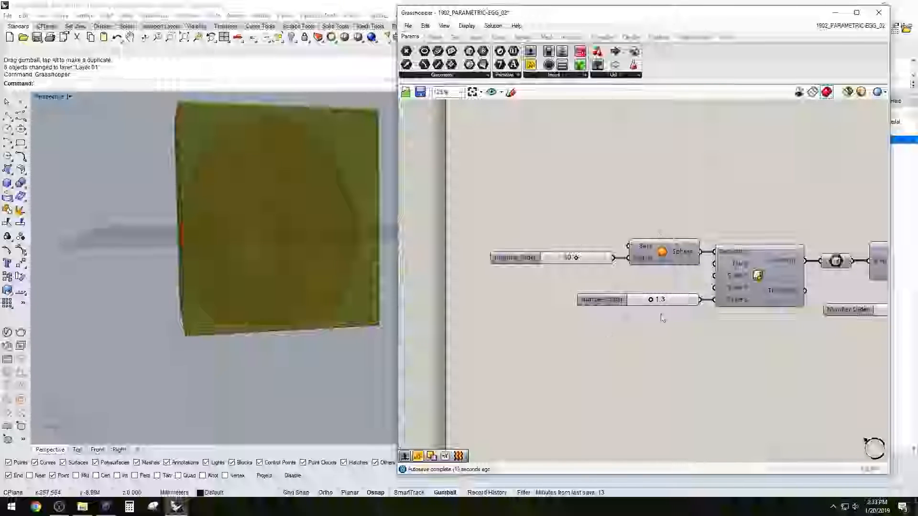
{"action": "right_click_drag", "start_coordinate": [567, 248], "coordinate": [506, 256]}
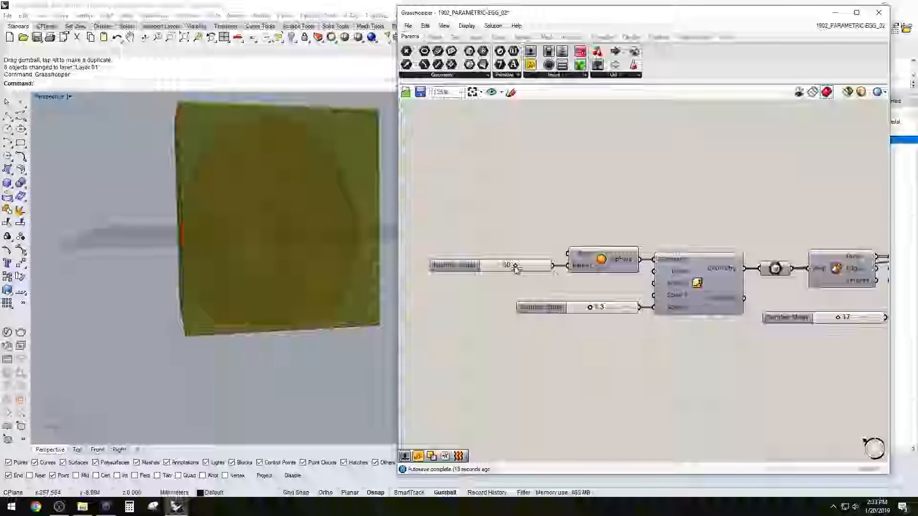
{"action": "scroll", "coordinate": [529, 269], "scroll_direction": "down", "scroll_amount": 2}
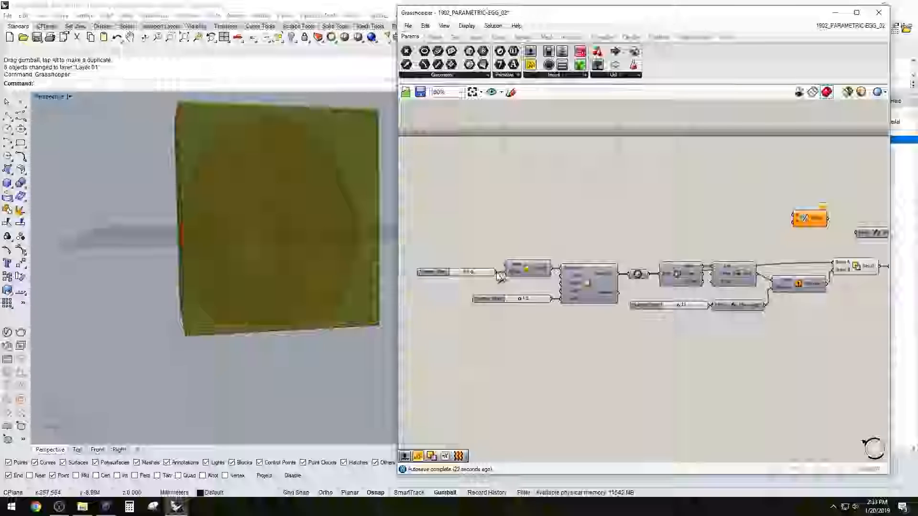
{"action": "scroll", "coordinate": [500, 273], "scroll_direction": "down", "scroll_amount": 2}
{"action": "left_click_drag", "start_coordinate": [499, 272], "coordinate": [729, 246]}
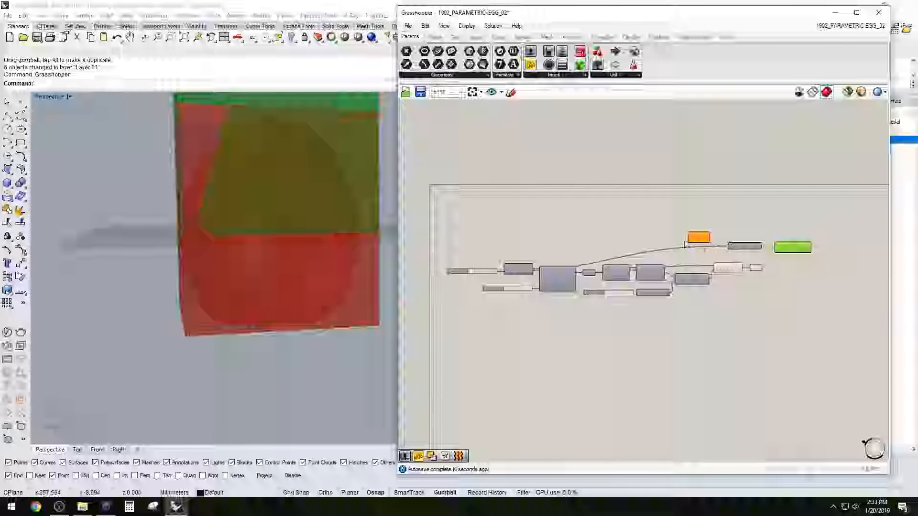
Undo the slider connection and remove the Division, Unit Z, Move and Box components that follow Solid Difference
{"action": "scroll", "coordinate": [698, 244], "scroll_direction": "up", "scroll_amount": 2}
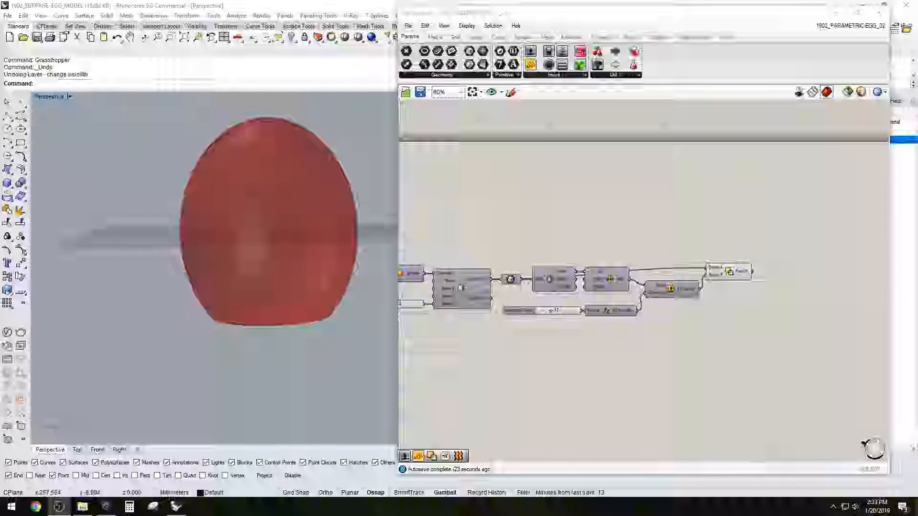
{"action": "left_click", "coordinate": [729, 271]}
{"action": "right_click_drag", "start_coordinate": [746, 267], "coordinate": [687, 278]}
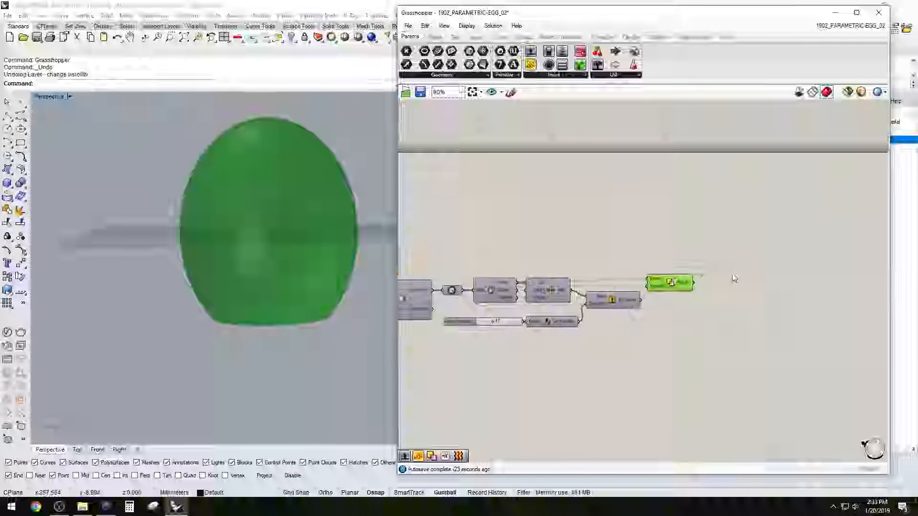
Add a Box parameter beside Solid Difference, connect the Result to it and check the box around the egg
{"action": "double_click", "coordinate": [735, 274]}
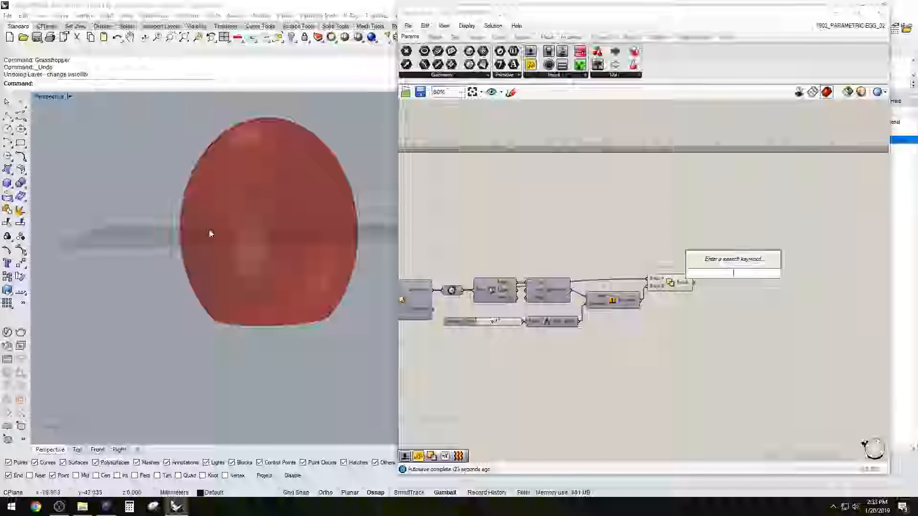
{"action": "double_click", "coordinate": [734, 253]}
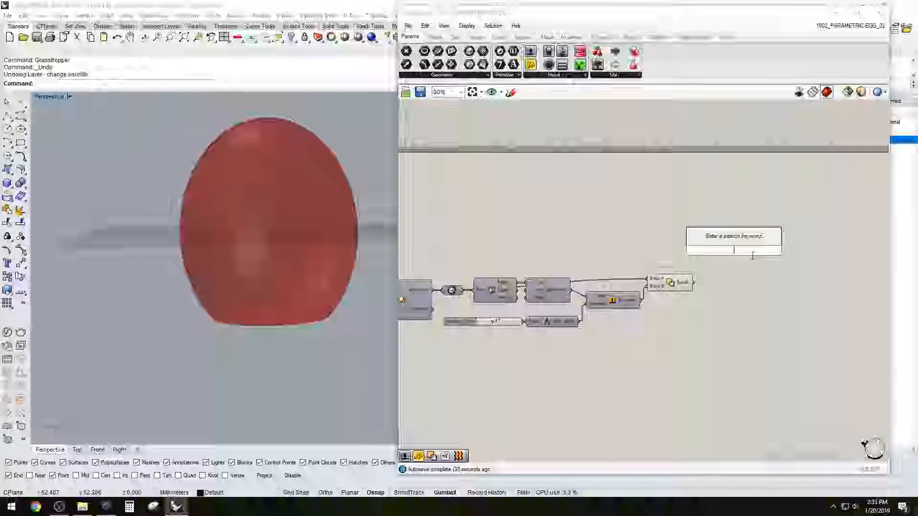
{"action": "type", "text": "box"}
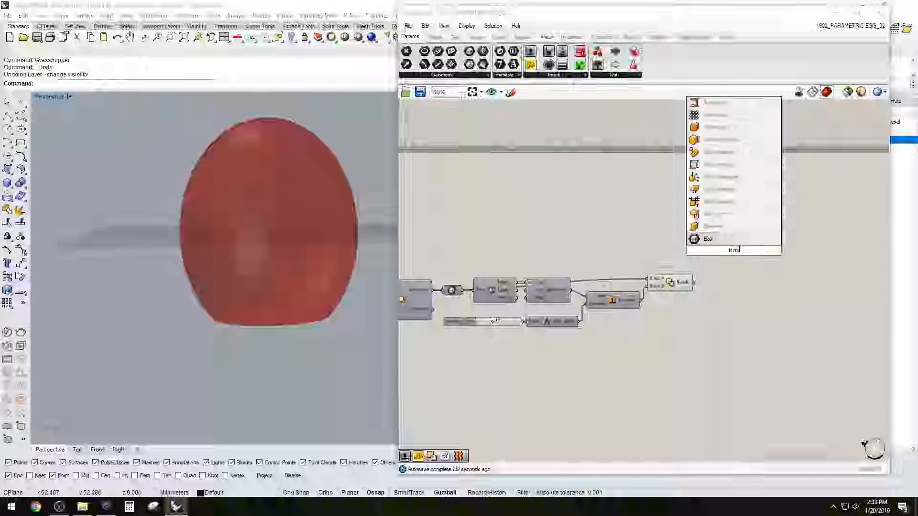
{"action": "left_click", "coordinate": [727, 238]}
{"action": "scroll", "coordinate": [689, 285], "scroll_direction": "up", "scroll_amount": 1}
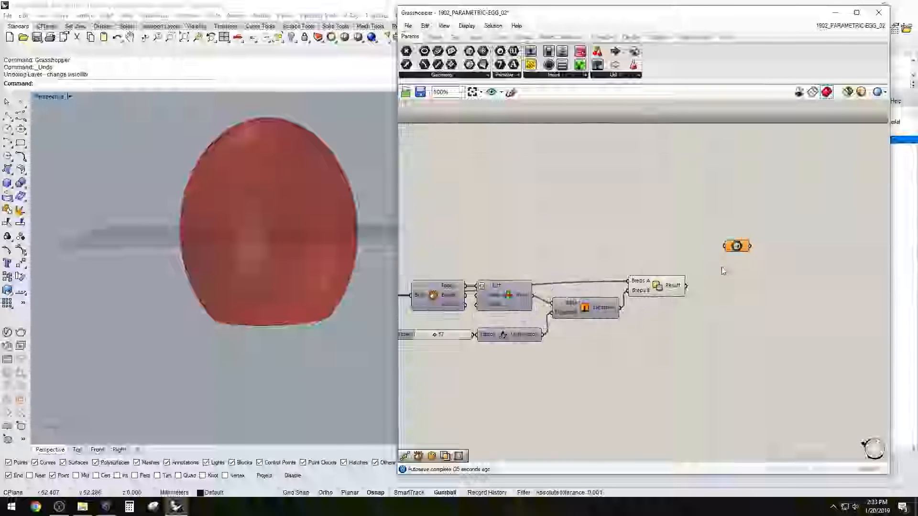
{"action": "left_click_drag", "start_coordinate": [688, 286], "coordinate": [716, 290]}
{"action": "left_click", "coordinate": [721, 273]}
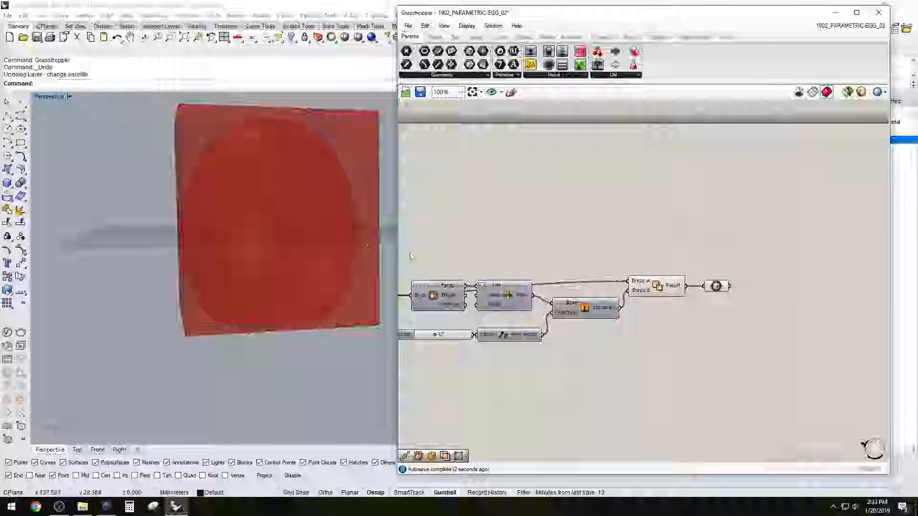
{"action": "left_click", "coordinate": [713, 287]}
{"action": "left_click", "coordinate": [692, 258]}
{"action": "right_click_drag", "start_coordinate": [297, 215], "coordinate": [316, 210]}
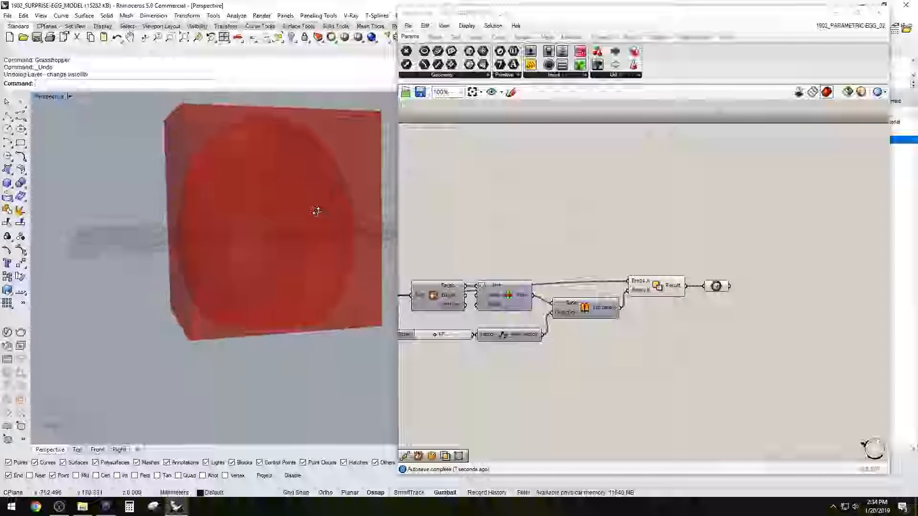
Place a Move component above the Box parameter and connect the box to its Geometry input
{"action": "double_click", "coordinate": [730, 225]}
{"action": "type", "text": "move"}
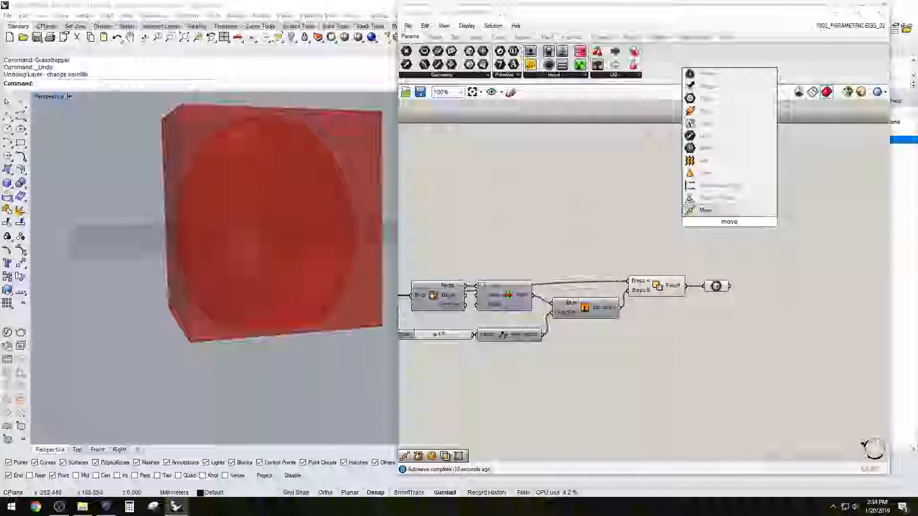
{"action": "left_click", "coordinate": [704, 212]}
{"action": "left_click_drag", "start_coordinate": [716, 228], "coordinate": [766, 239]}
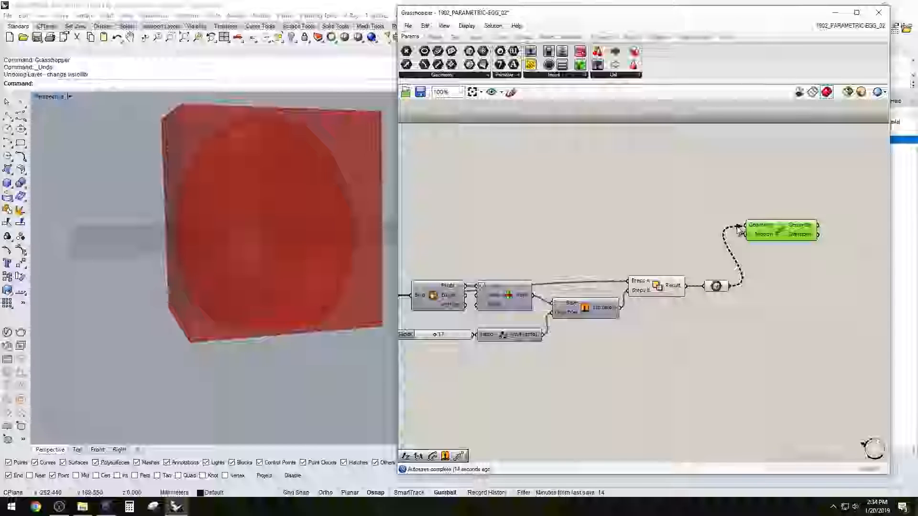
{"action": "left_click_drag", "start_coordinate": [742, 226], "coordinate": [744, 227]}
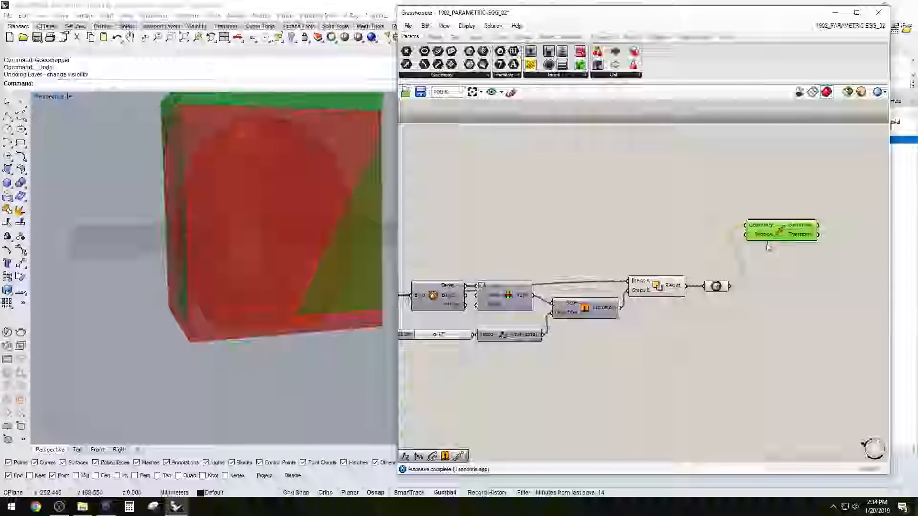
Add a Unit Z vector, connect it to the Motion input of Move and place it close to that component
{"action": "double_click", "coordinate": [652, 227]}
{"action": "type", "text": "z"}
{"action": "key", "text": "Return"}
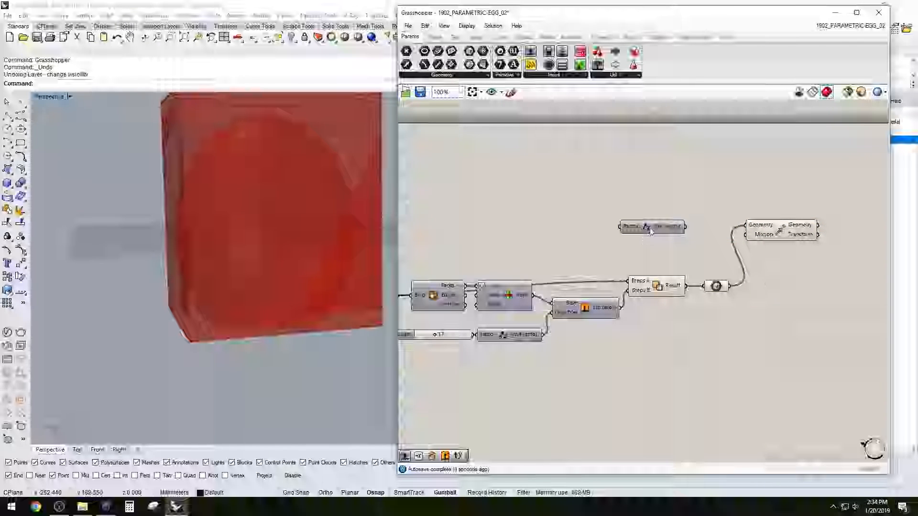
{"action": "left_click_drag", "start_coordinate": [754, 251], "coordinate": [745, 234]}
{"action": "left_click", "coordinate": [782, 231]}
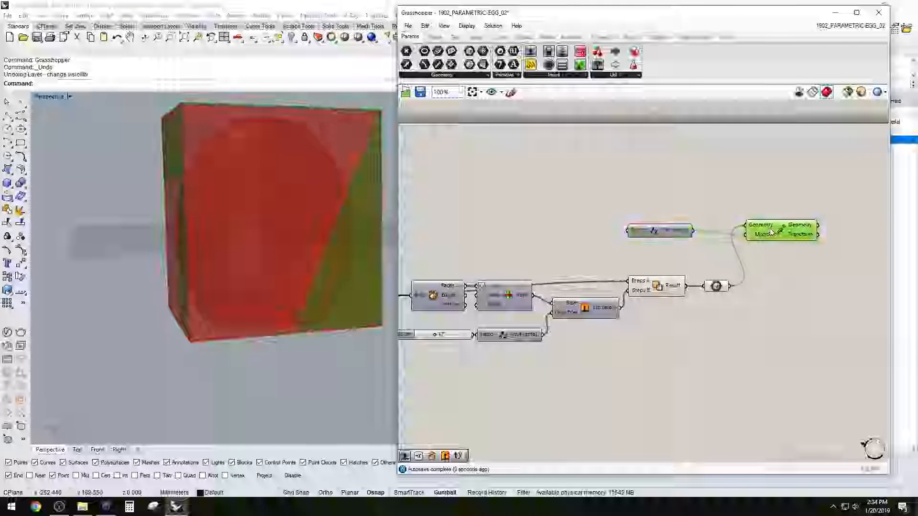
{"action": "left_click_drag", "start_coordinate": [674, 231], "coordinate": [710, 237]}
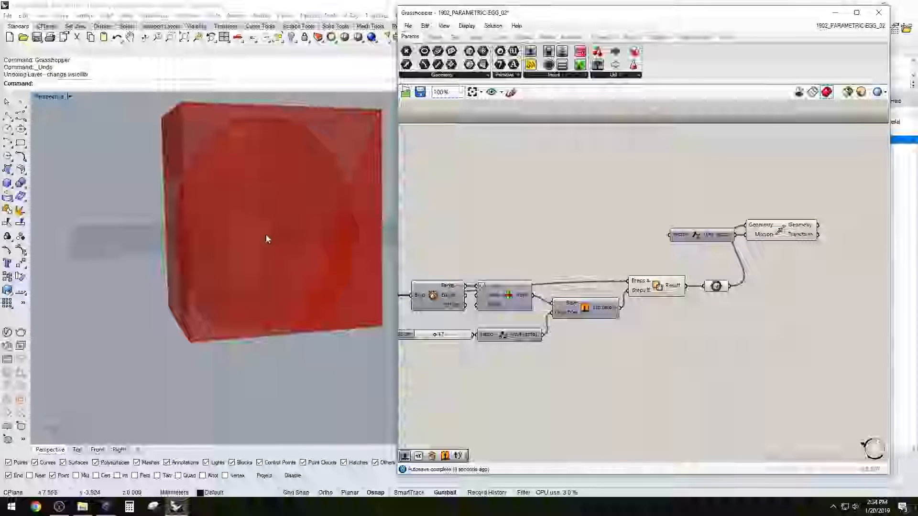
Use the sphere's radius slider as the Factor of the Unit Z vector to drive the box's upward move
{"action": "left_click", "coordinate": [266, 237]}
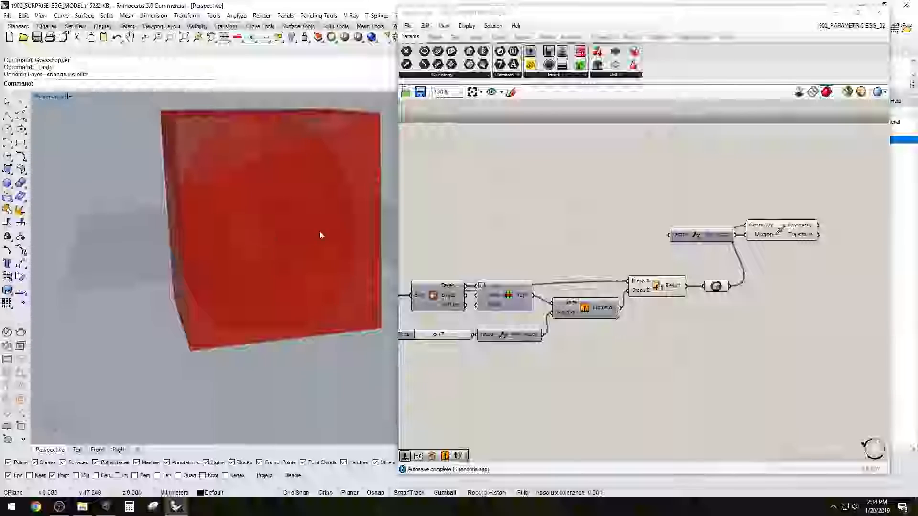
{"action": "scroll", "coordinate": [770, 226], "scroll_direction": "down", "scroll_amount": 3}
{"action": "scroll", "coordinate": [607, 242], "scroll_direction": "up", "scroll_amount": 3}
{"action": "left_click_drag", "start_coordinate": [802, 229], "coordinate": [787, 217]}
{"action": "left_click", "coordinate": [733, 245]}
{"action": "scroll", "coordinate": [734, 246], "scroll_direction": "down", "scroll_amount": 4}
{"action": "scroll", "coordinate": [569, 258], "scroll_direction": "up", "scroll_amount": 4}
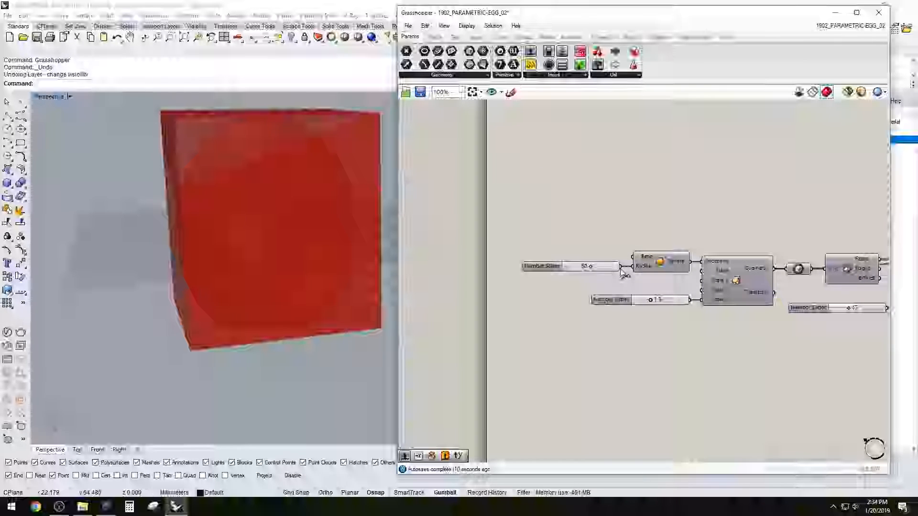
{"action": "scroll", "coordinate": [623, 270], "scroll_direction": "down", "scroll_amount": 3}
{"action": "scroll", "coordinate": [736, 267], "scroll_direction": "up", "scroll_amount": 3}
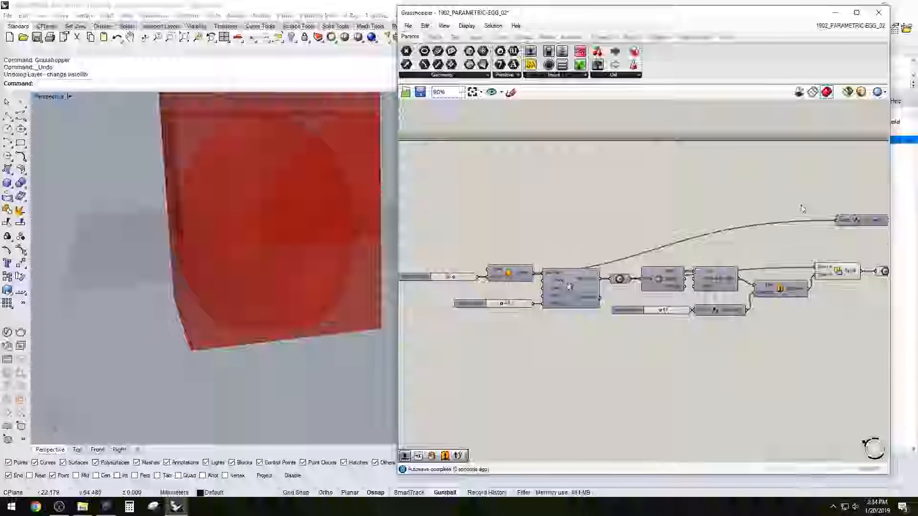
{"action": "left_click", "coordinate": [742, 266]}
Align the Unit Z vector with the Motion input of Move and examine the raised box
{"action": "mouse_move", "coordinate": [275, 232]}
{"action": "right_mouse_down"}
{"action": "mouse_move", "coordinate": [293, 191]}
{"action": "mouse_move", "coordinate": [263, 232]}
{"action": "mouse_move", "coordinate": [275, 236]}
{"action": "right_mouse_up"}
{"action": "scroll", "coordinate": [696, 235], "scroll_direction": "up", "scroll_amount": 1}
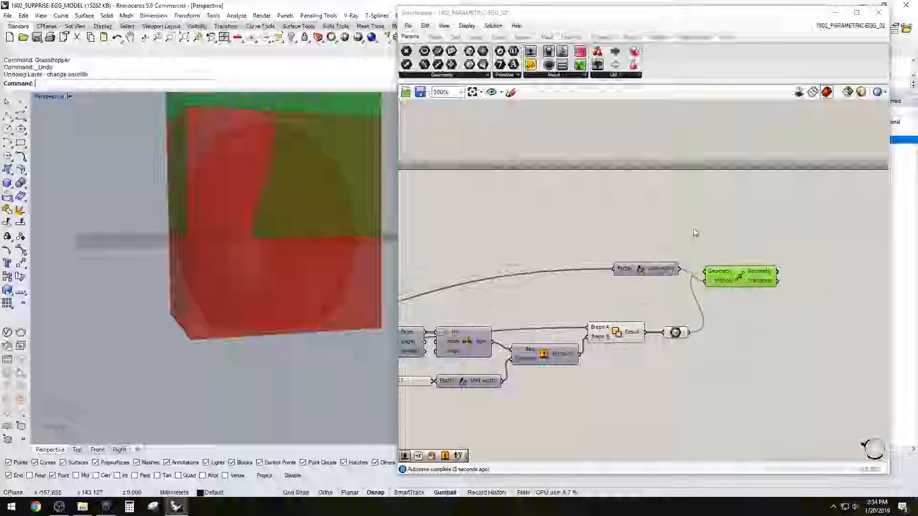
{"action": "left_click", "coordinate": [689, 241]}
{"action": "left_click_drag", "start_coordinate": [649, 264], "coordinate": [657, 280]}
{"action": "left_click", "coordinate": [709, 271]}
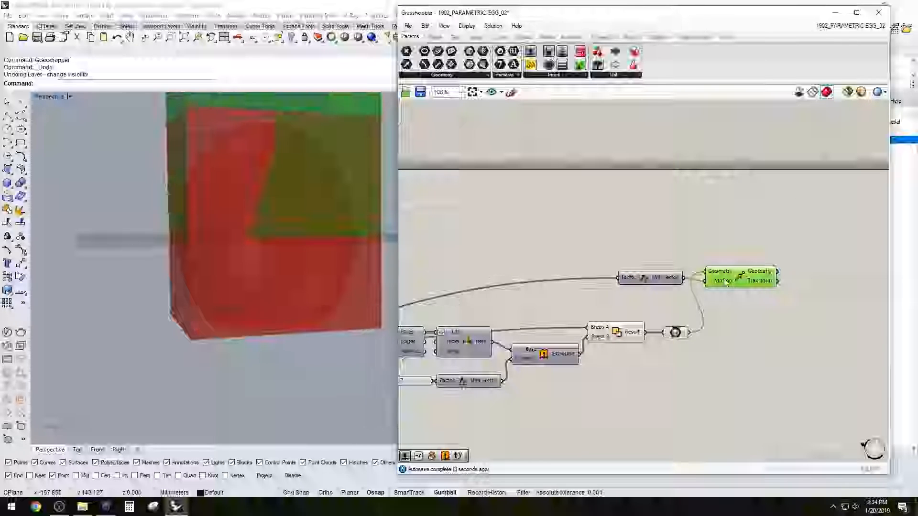
Turn off the preview of the Box parameter and inspect the raised box over the egg
{"action": "left_click", "coordinate": [639, 251]}
{"action": "left_click_drag", "start_coordinate": [686, 367], "coordinate": [630, 321]}
{"action": "left_click", "coordinate": [631, 308]}
{"action": "left_click", "coordinate": [678, 331]}
{"action": "middle_click", "coordinate": [678, 331]}
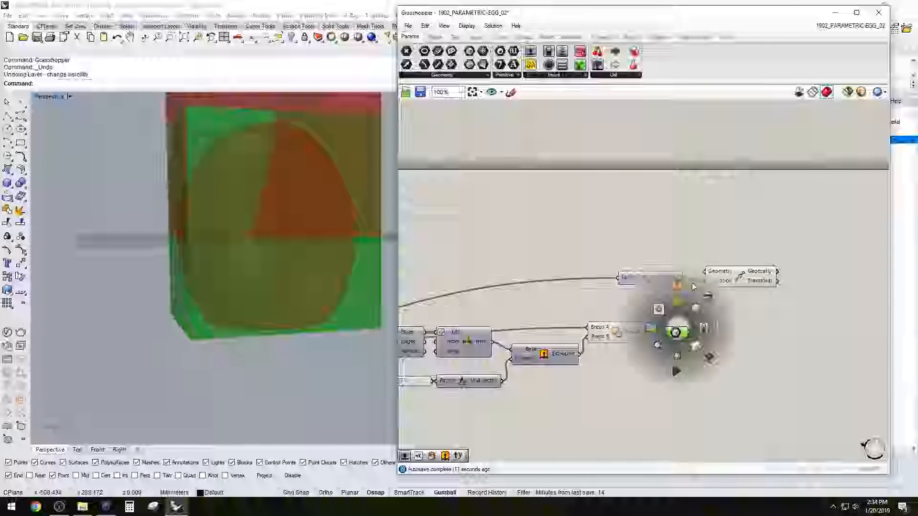
{"action": "left_click", "coordinate": [658, 308]}
{"action": "left_click", "coordinate": [638, 302]}
{"action": "right_click_drag", "start_coordinate": [211, 215], "coordinate": [453, 244]}
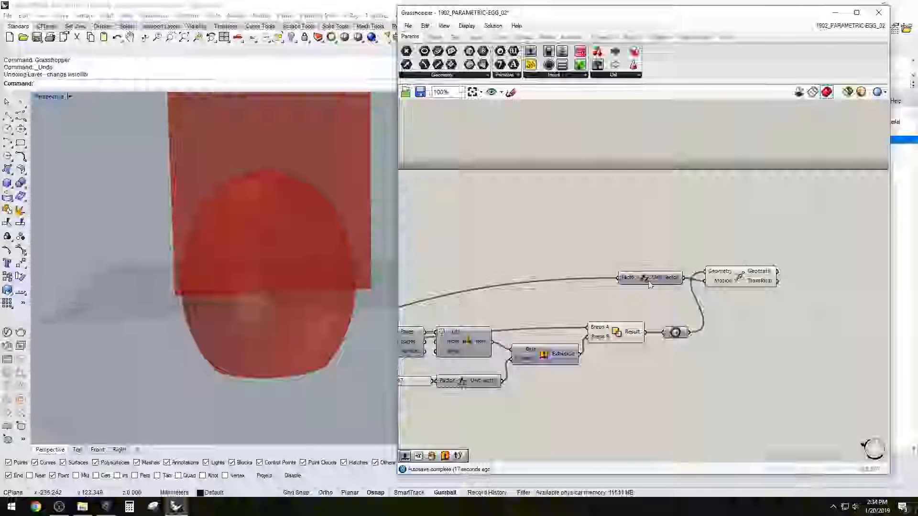
Rearrange the Move component so it sits between the Unit Z vector and the space for the next component
{"action": "left_click", "coordinate": [745, 300]}
{"action": "left_click_drag", "start_coordinate": [738, 276], "coordinate": [745, 310]}
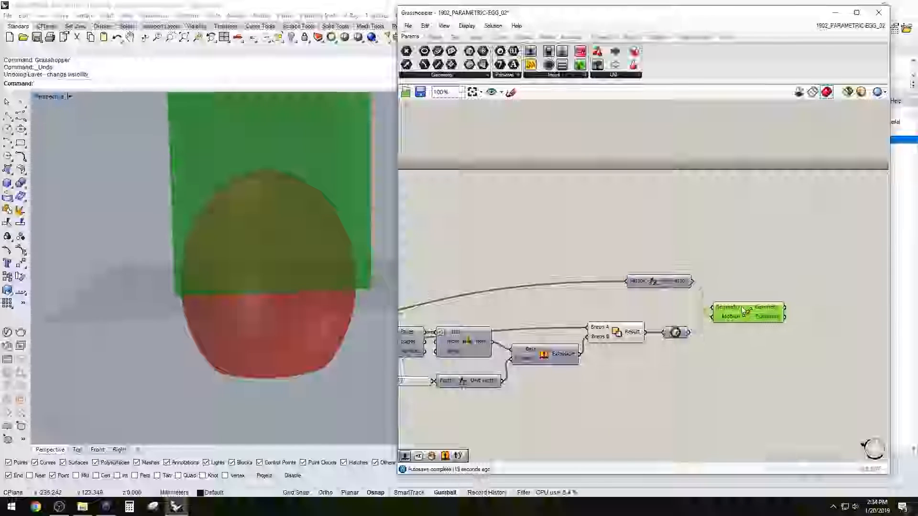
{"action": "left_click", "coordinate": [755, 279]}
{"action": "right_click_drag", "start_coordinate": [816, 301], "coordinate": [697, 293]}
Add a Solid Difference component and place it beyond the Move component
{"action": "double_click", "coordinate": [730, 294]}
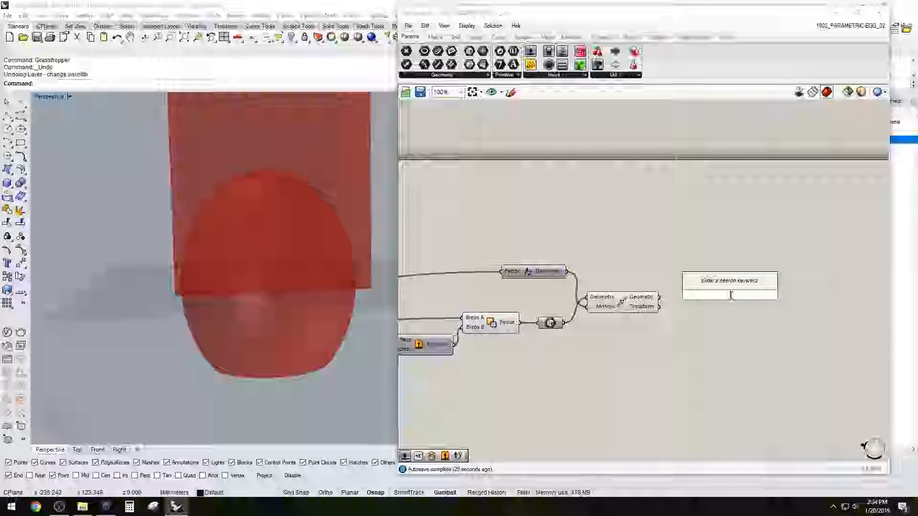
{"action": "type", "text": "sol"}
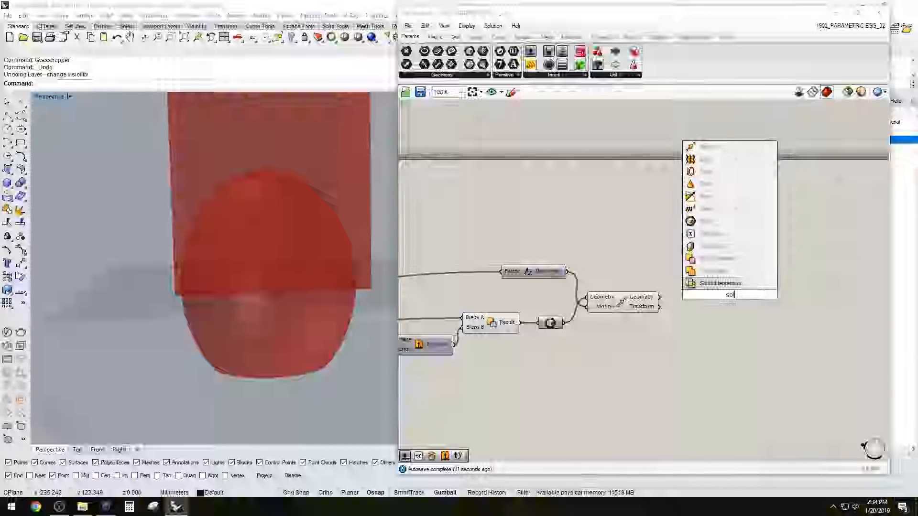
{"action": "type", "text": "idd"}
{"action": "key", "text": "BackSpace"}
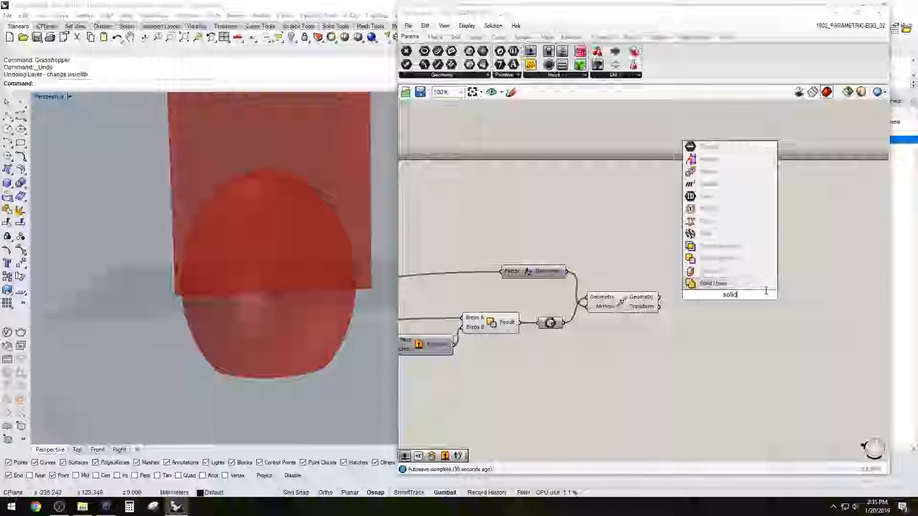
{"action": "left_click", "coordinate": [750, 261]}
{"action": "left_click_drag", "start_coordinate": [743, 294], "coordinate": [732, 285]}
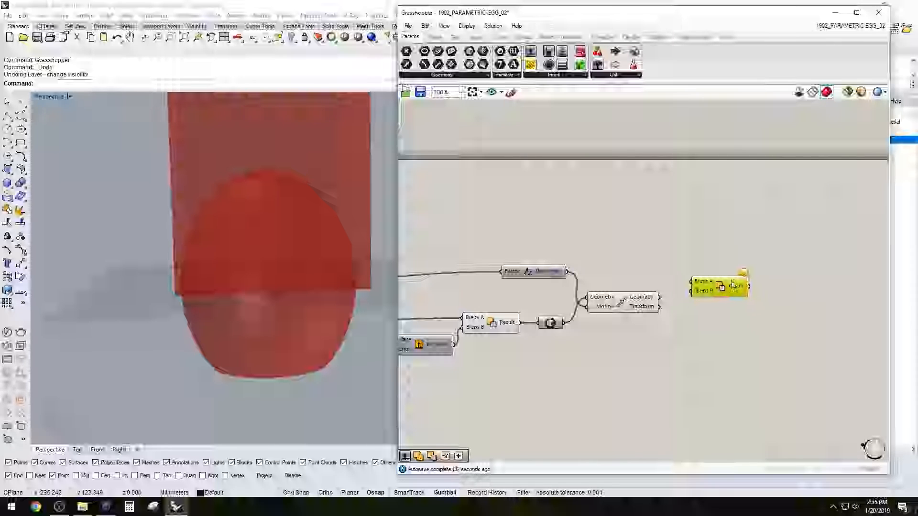
Connect Move's Geometry to Breps B and the flat-bottomed egg's Result to Breps A of the new Solid Difference
{"action": "left_click", "coordinate": [634, 302]}
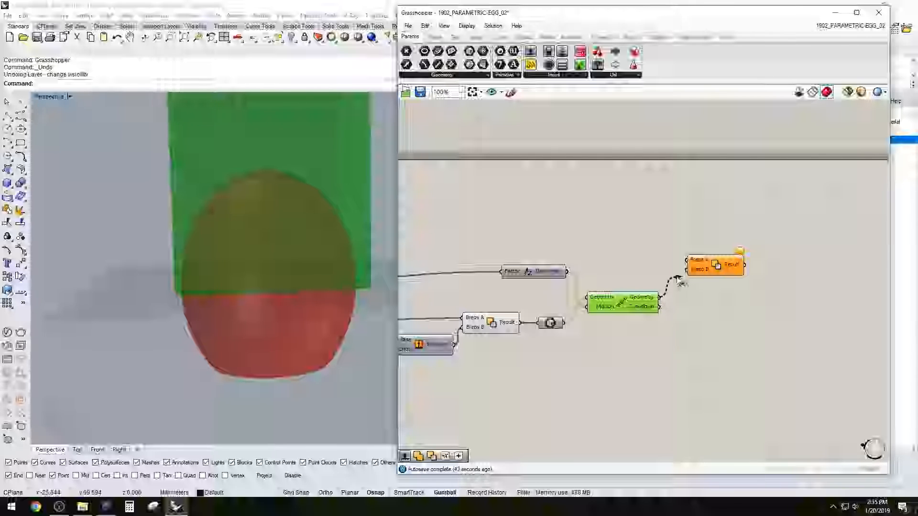
{"action": "left_click", "coordinate": [707, 266]}
{"action": "left_click", "coordinate": [495, 321]}
{"action": "left_click_drag", "start_coordinate": [521, 323], "coordinate": [617, 272]}
{"action": "left_click_drag", "start_coordinate": [686, 261], "coordinate": [689, 261]}
{"action": "left_click", "coordinate": [713, 225]}
{"action": "left_click", "coordinate": [721, 266]}
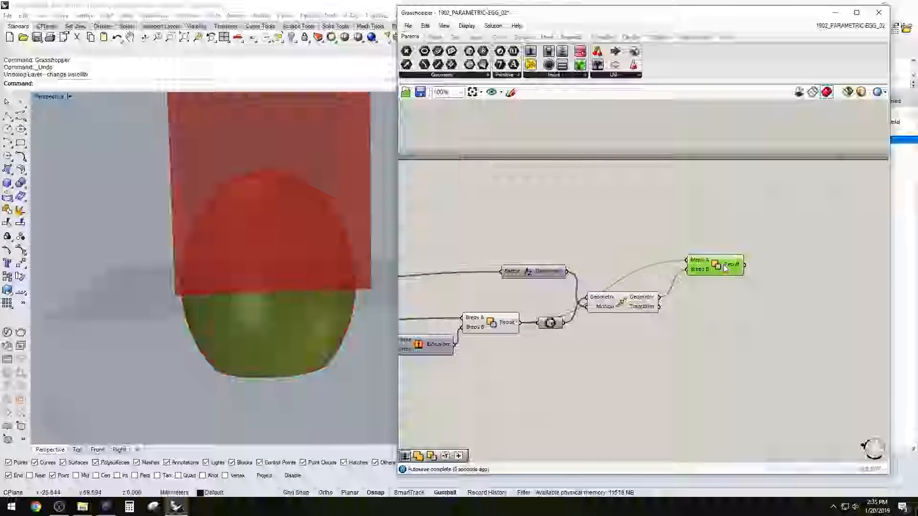
Turn off the preview of the Move component and orbit around the egg
{"action": "right_click_drag", "start_coordinate": [328, 301], "coordinate": [258, 335]}
{"action": "left_click", "coordinate": [636, 207]}
{"action": "left_click", "coordinate": [621, 302]}
{"action": "right_click", "coordinate": [621, 302]}
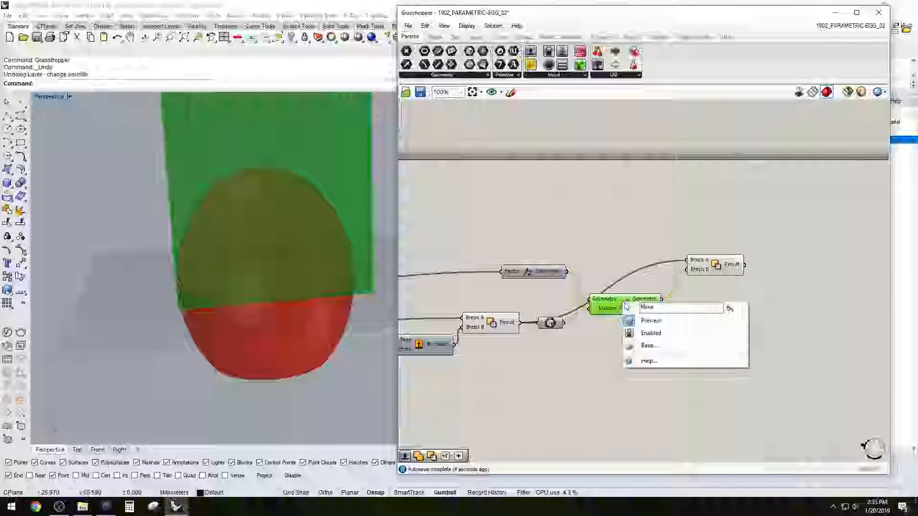
{"action": "left_click", "coordinate": [631, 320]}
{"action": "right_click_drag", "start_coordinate": [324, 283], "coordinate": [299, 276]}
Compare the whole egg with its lower part, and place the new Solid Difference below and beyond Move
{"action": "left_click", "coordinate": [495, 322]}
{"action": "left_click", "coordinate": [506, 293]}
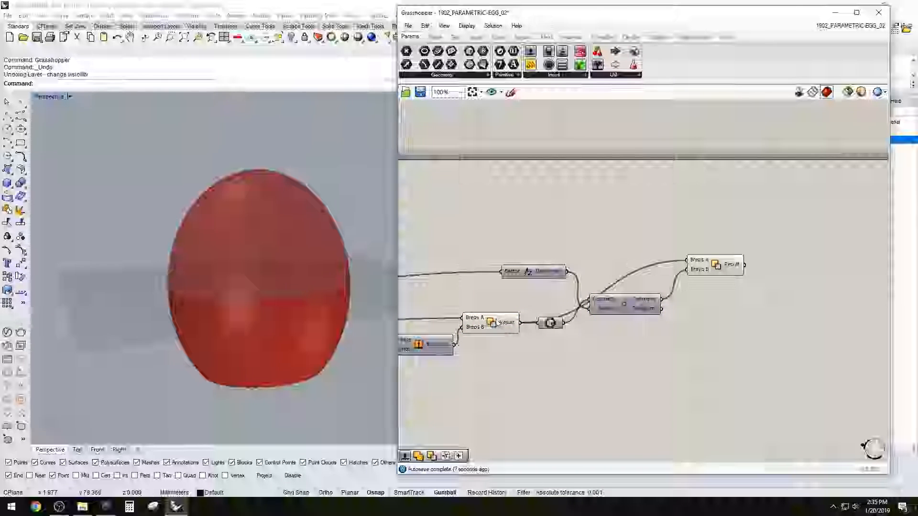
{"action": "left_click", "coordinate": [495, 322]}
{"action": "right_click_drag", "start_coordinate": [204, 272], "coordinate": [296, 231]}
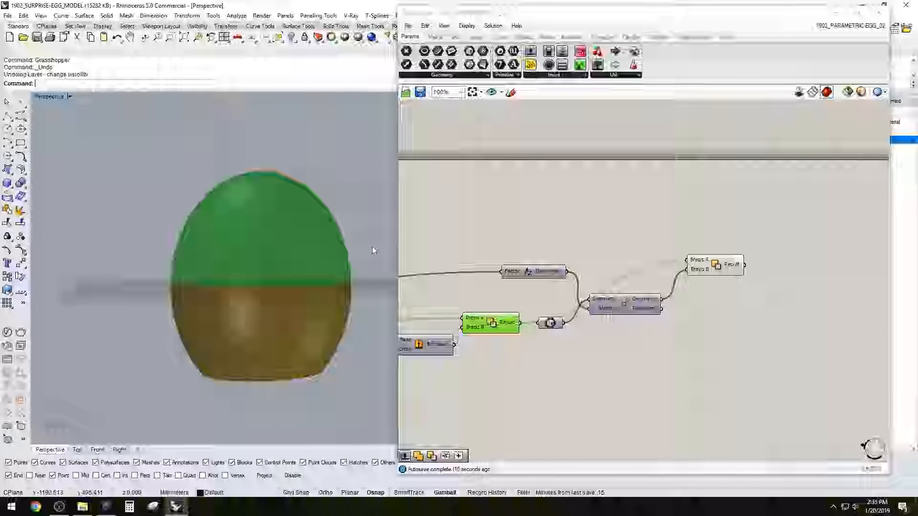
{"action": "left_click", "coordinate": [718, 271]}
{"action": "left_click", "coordinate": [723, 303]}
{"action": "left_click", "coordinate": [710, 273]}
{"action": "left_click_drag", "start_coordinate": [709, 274], "coordinate": [676, 322]}
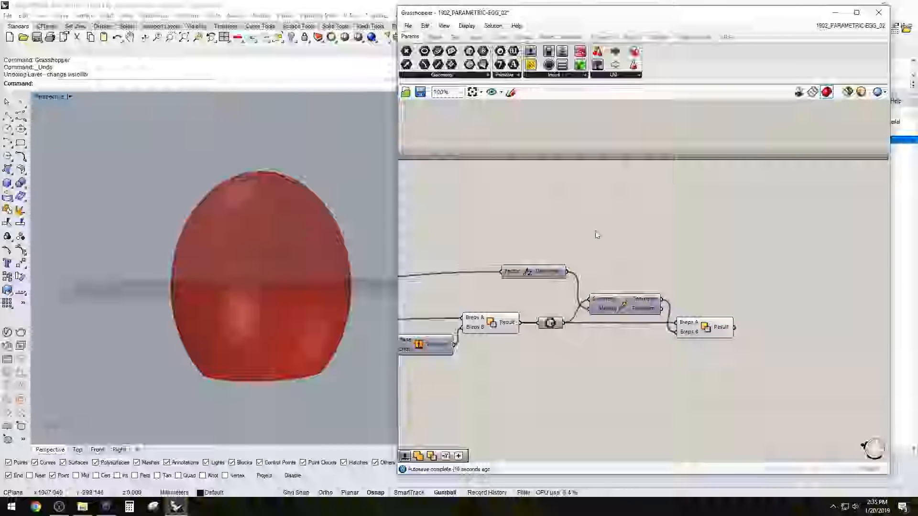
{"action": "double_click", "coordinate": [790, 284]}
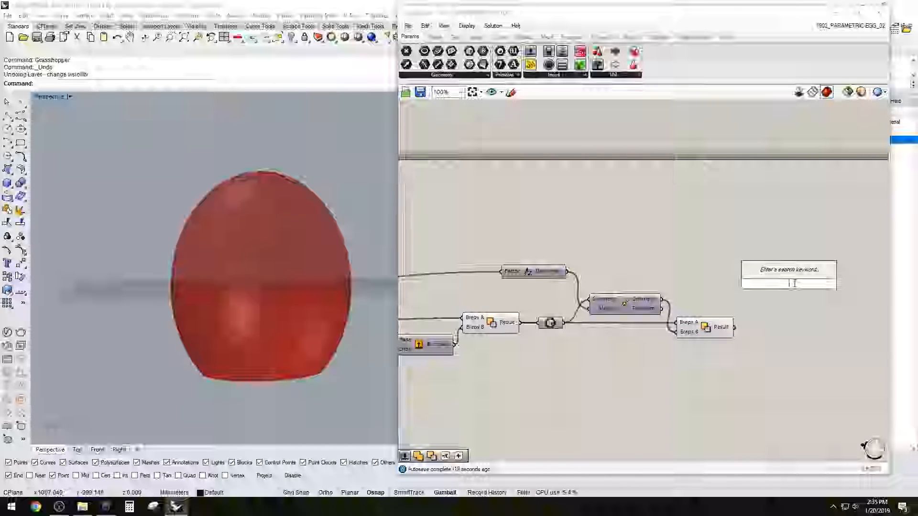
{"action": "key", "text": "Escape"}
{"action": "left_click", "coordinate": [493, 327]}
{"action": "left_click", "coordinate": [708, 336]}
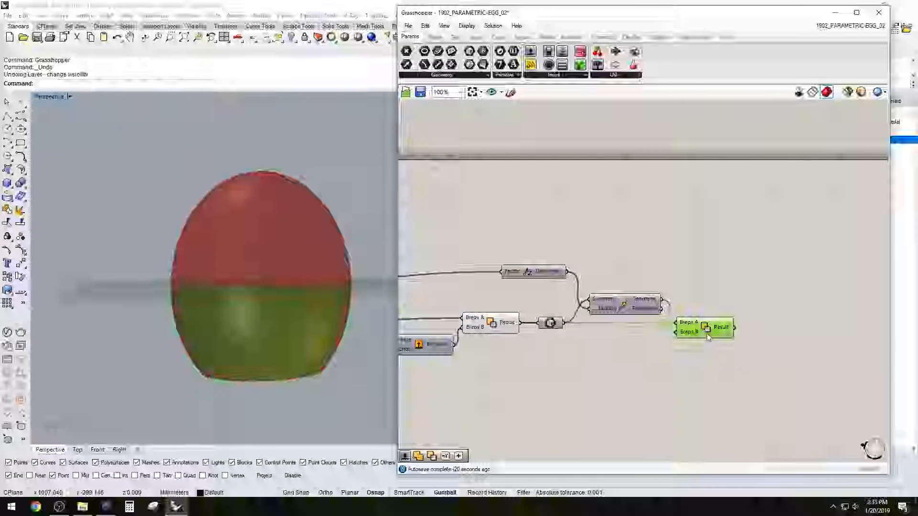
{"action": "left_click", "coordinate": [500, 328]}
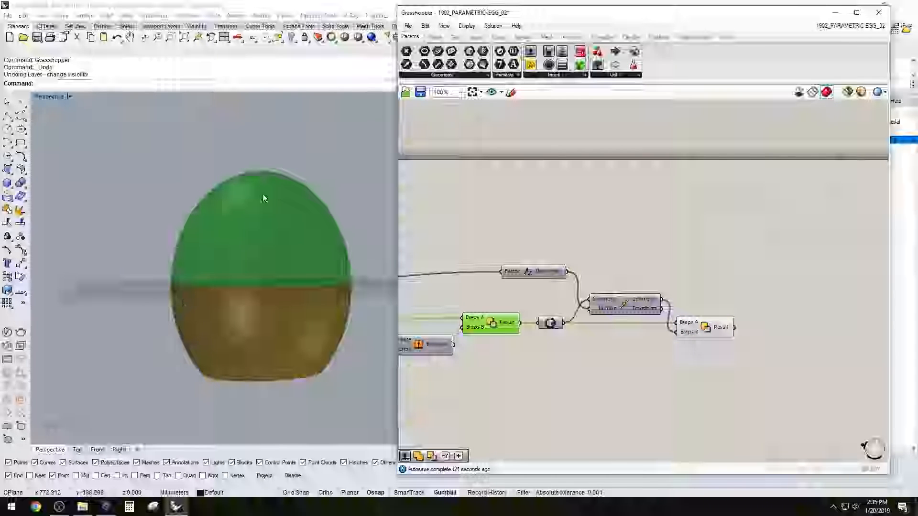
{"action": "double_click", "coordinate": [804, 272]}
{"action": "type", "text": "sub"}
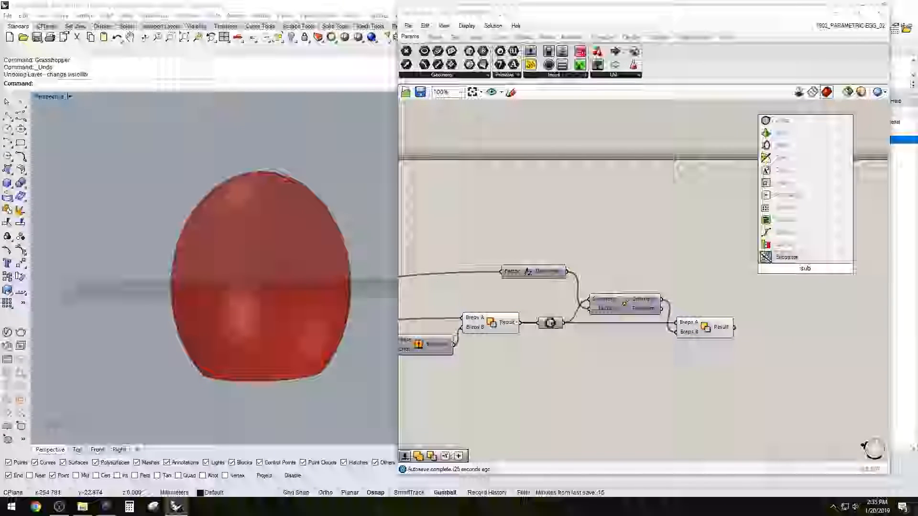
{"action": "key", "text": "Escape"}
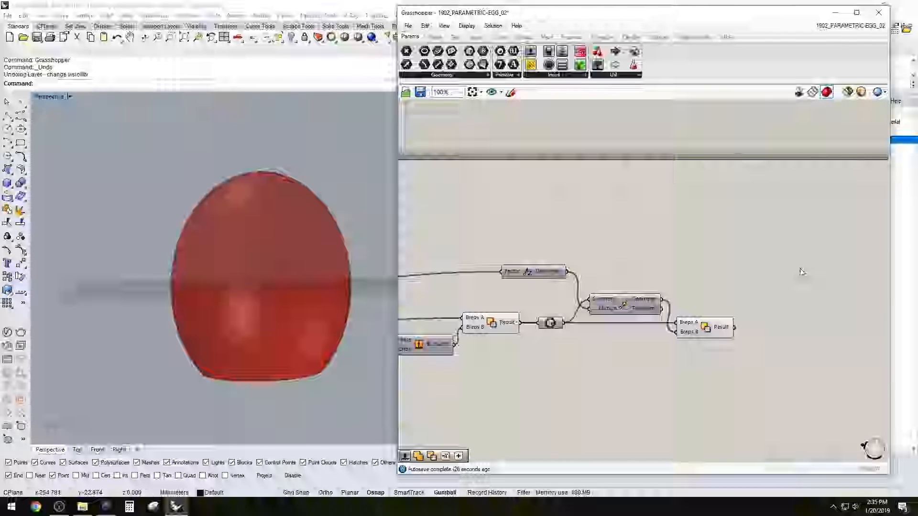
Add another Solid Difference component beyond the one that produces the egg's lower part
{"action": "double_click", "coordinate": [784, 316]}
{"action": "type", "text": "sol"}
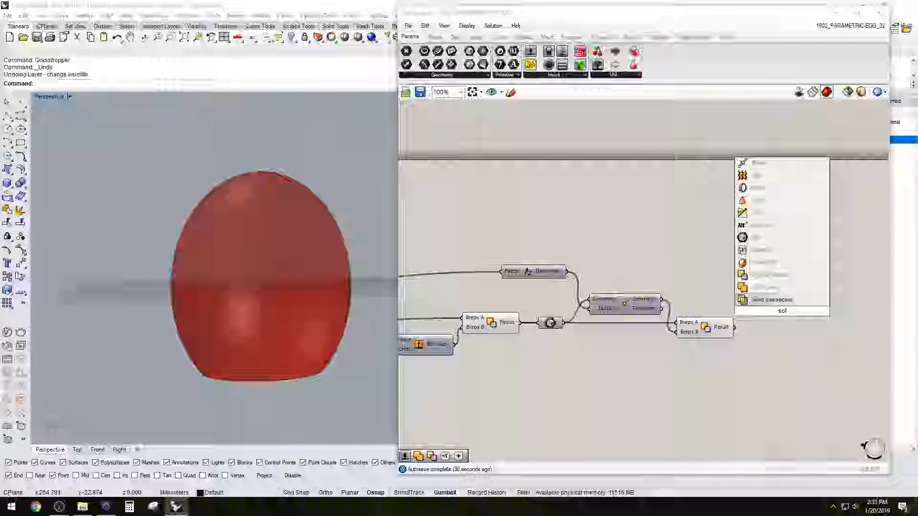
{"action": "left_click", "coordinate": [765, 287]}
Feed the lower part into Breps B and the whole egg into Breps A of the last Solid Difference
{"action": "left_click", "coordinate": [696, 334]}
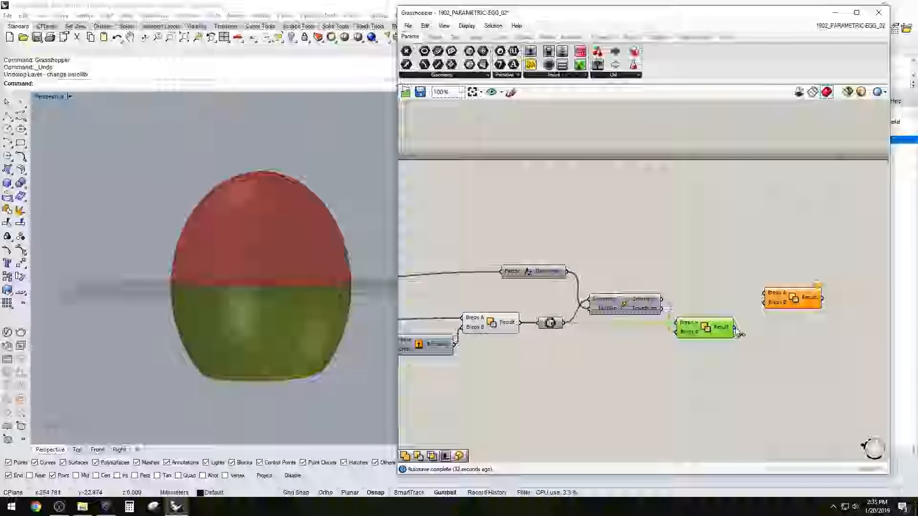
{"action": "left_click_drag", "start_coordinate": [786, 302], "coordinate": [783, 297]}
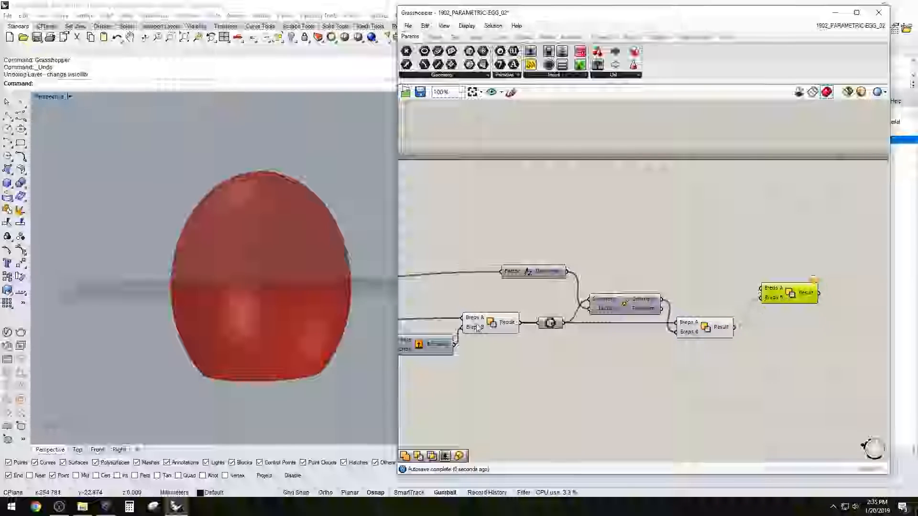
{"action": "left_click", "coordinate": [497, 322]}
{"action": "right_click", "coordinate": [503, 326]}
{"action": "left_click", "coordinate": [492, 360]}
{"action": "left_click_drag", "start_coordinate": [563, 322], "coordinate": [790, 298]}
{"action": "left_click", "coordinate": [764, 269]}
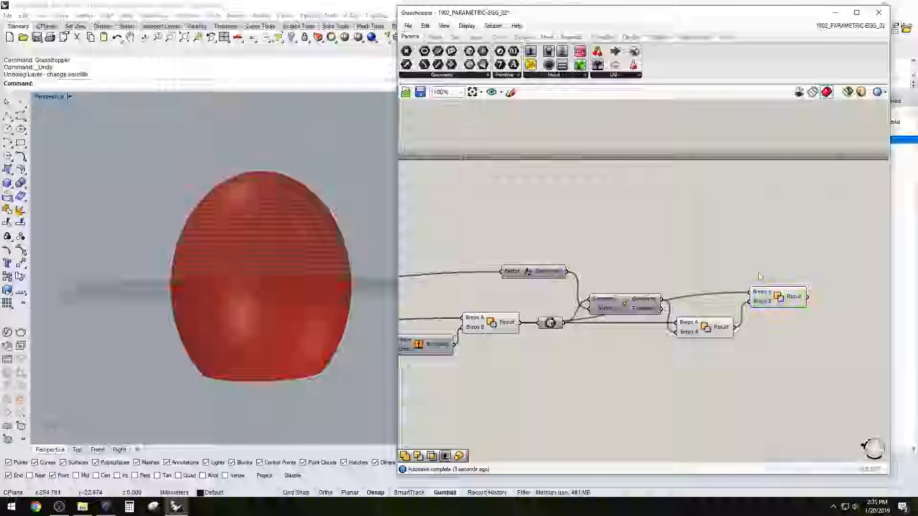
Turn off the preview of the whole egg's Solid Difference and orbit to see the divided egg
{"action": "left_click_drag", "start_coordinate": [524, 353], "coordinate": [489, 319]}
{"action": "left_click", "coordinate": [509, 364]}
{"action": "left_click", "coordinate": [490, 323]}
{"action": "right_click", "coordinate": [478, 323]}
{"action": "left_click", "coordinate": [509, 345]}
{"action": "right_click_drag", "start_coordinate": [239, 230], "coordinate": [224, 254]}
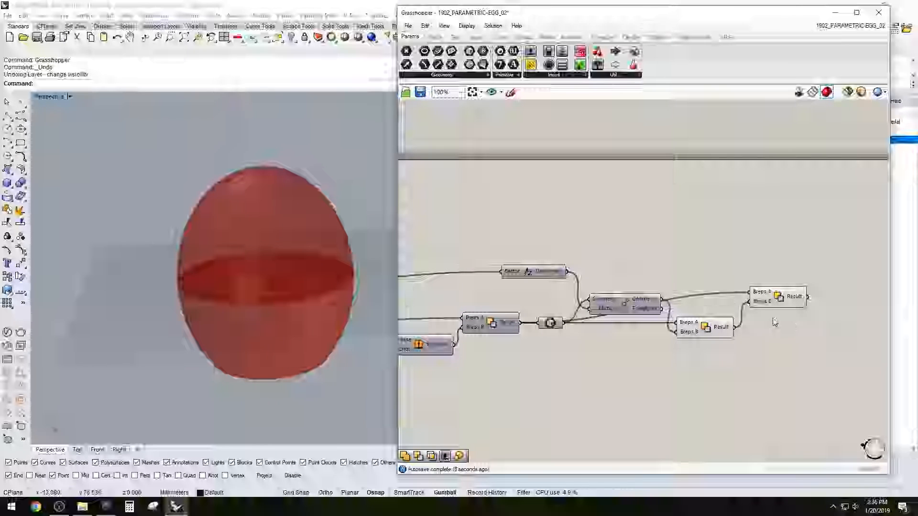
Highlight the last two Solid Difference results separately and together to check the egg's upper and lower parts
{"action": "left_click", "coordinate": [768, 300]}
{"action": "left_click", "coordinate": [709, 328]}
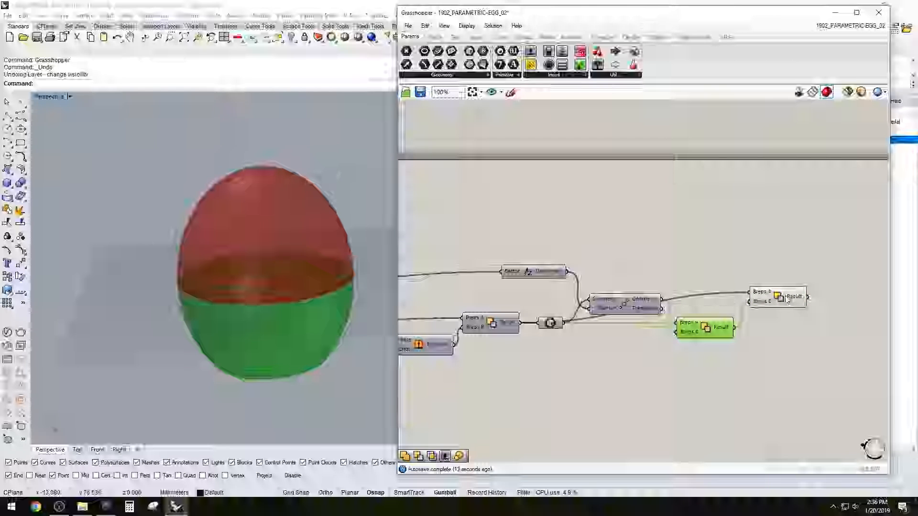
{"action": "left_click", "coordinate": [801, 354]}
{"action": "right_click_drag", "start_coordinate": [327, 174], "coordinate": [319, 177]}
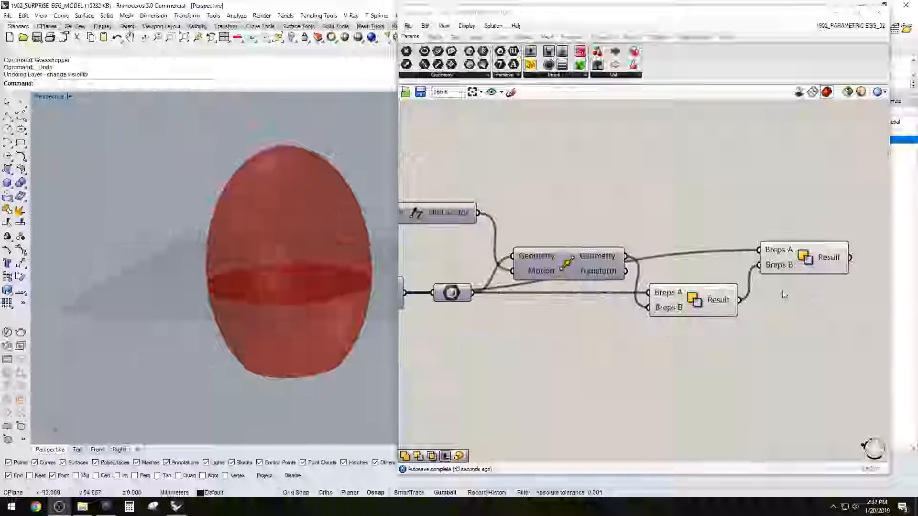
{"action": "left_click_drag", "start_coordinate": [832, 336], "coordinate": [708, 240]}
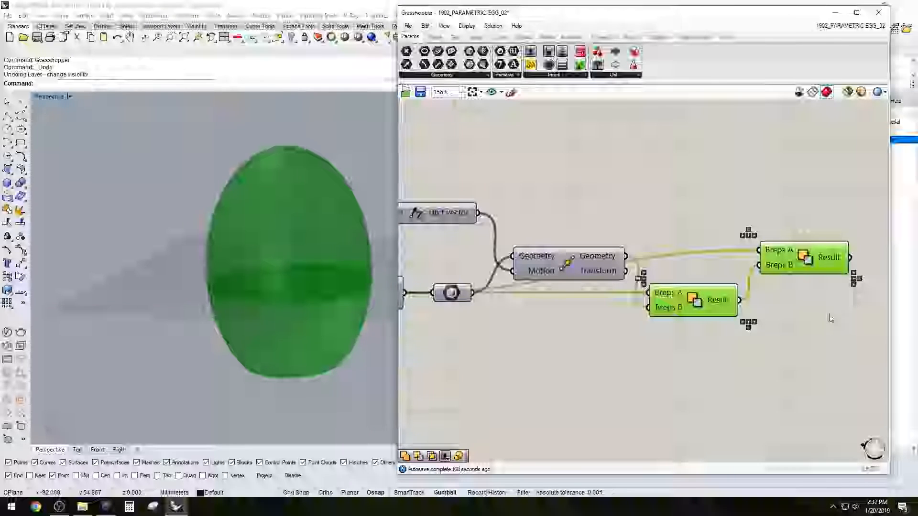
{"action": "left_click", "coordinate": [808, 265]}
{"action": "left_click", "coordinate": [698, 305]}
Turn on the preview of the Scale NU component and highlight the scaled sphere
{"action": "scroll", "coordinate": [698, 332], "scroll_direction": "down", "scroll_amount": 3}
{"action": "right_click_drag", "start_coordinate": [620, 359], "coordinate": [774, 337]}
{"action": "left_click", "coordinate": [519, 339]}
{"action": "right_click_drag", "start_coordinate": [482, 352], "coordinate": [565, 354]}
{"action": "left_click", "coordinate": [547, 354]}
{"action": "right_click", "coordinate": [547, 353]}
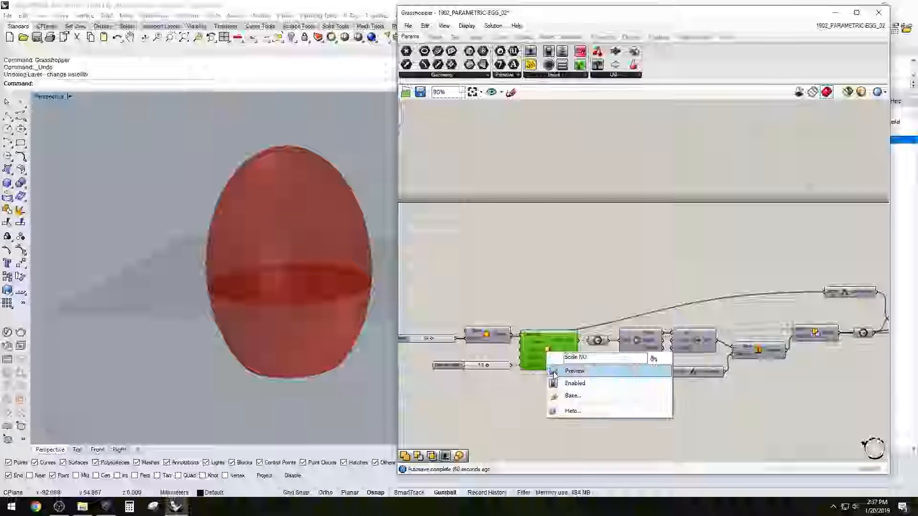
{"action": "left_click", "coordinate": [598, 371]}
{"action": "left_click", "coordinate": [580, 294]}
{"action": "left_click", "coordinate": [547, 348]}
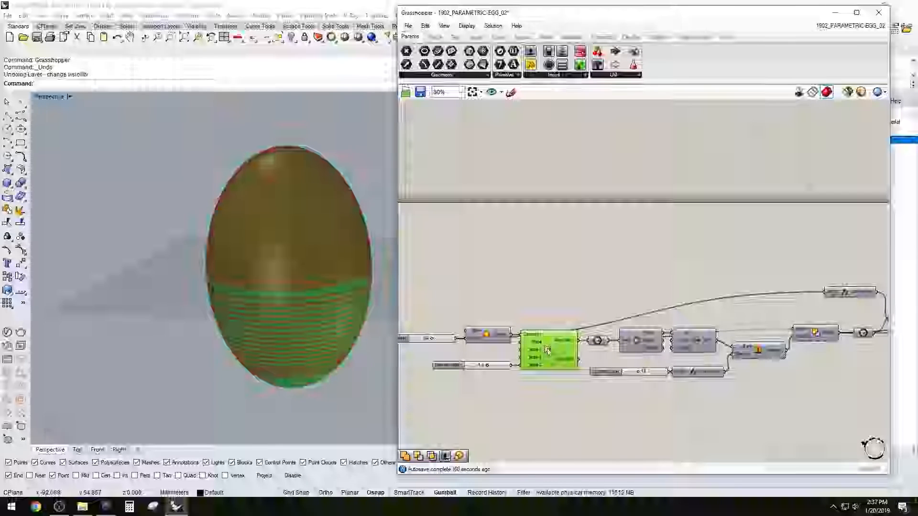
Add an Offset Surface component above the definition and connect the scaled sphere's geometry to its Surface input
{"action": "scroll", "coordinate": [550, 311], "scroll_direction": "up", "scroll_amount": 3}
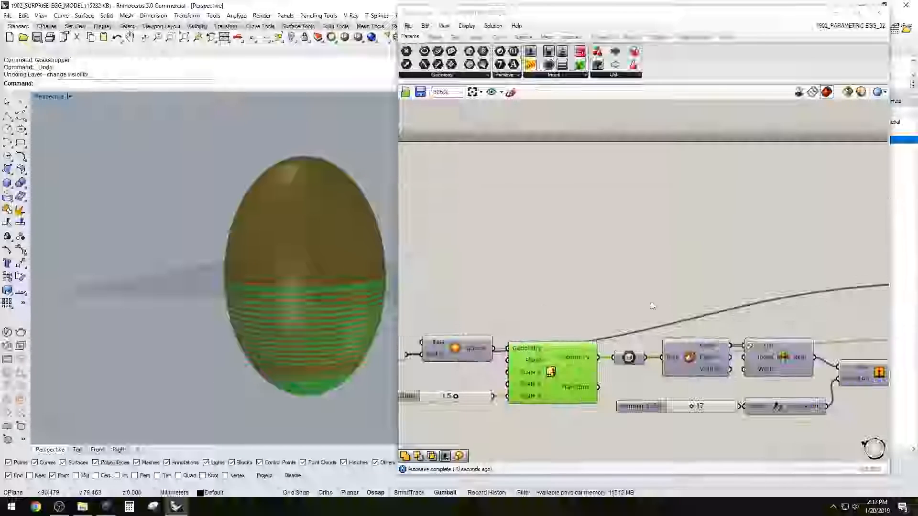
{"action": "double_click", "coordinate": [668, 276]}
{"action": "type", "text": "off"}
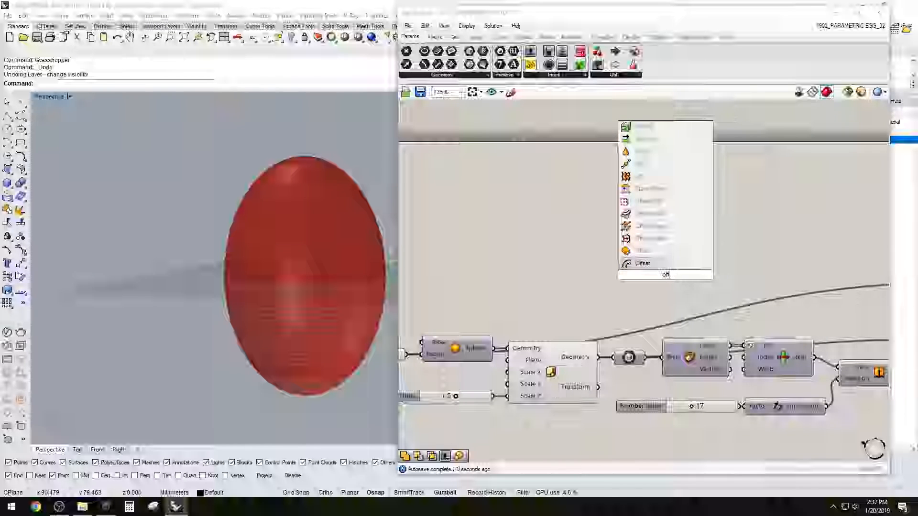
{"action": "left_click", "coordinate": [649, 251]}
{"action": "left_click_drag", "start_coordinate": [626, 263], "coordinate": [598, 357]}
{"action": "left_click_drag", "start_coordinate": [667, 275], "coordinate": [700, 256]}
Add a number slider with value 5 and connect it to the Distance input of Offset Surface
{"action": "double_click", "coordinate": [552, 236]}
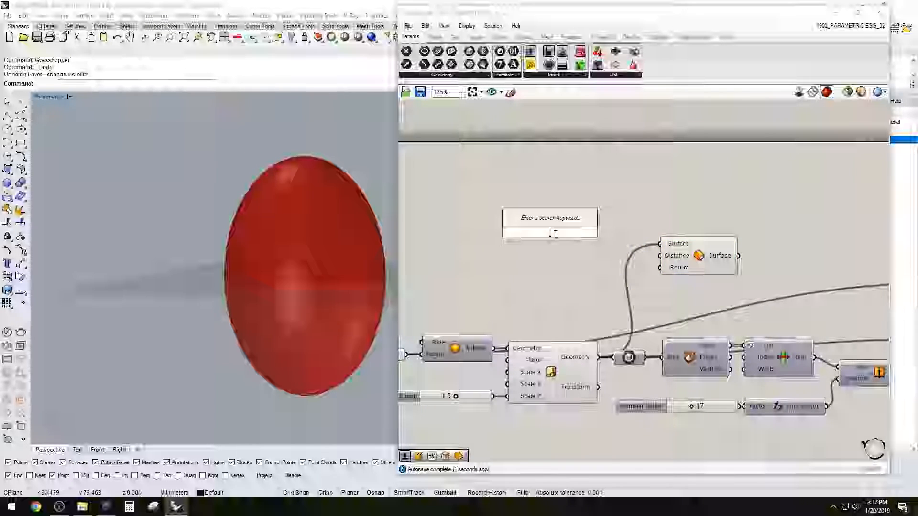
{"action": "type", "text": "5"}
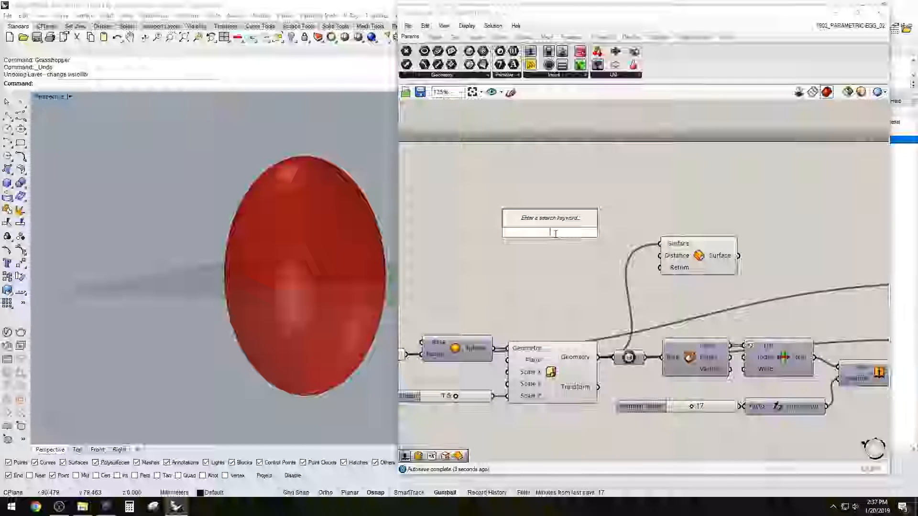
{"action": "key", "text": "Return"}
{"action": "left_click_drag", "start_coordinate": [612, 233], "coordinate": [692, 243]}
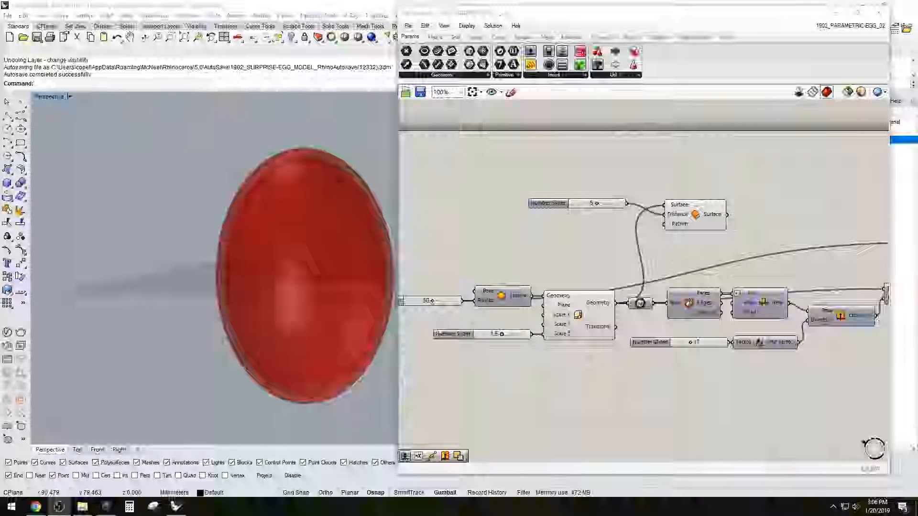
Insert a Negative component between the 5 slider and the Distance input so the surface offsets inward
{"action": "left_click_drag", "start_coordinate": [535, 208], "coordinate": [504, 209]}
{"action": "double_click", "coordinate": [621, 164]}
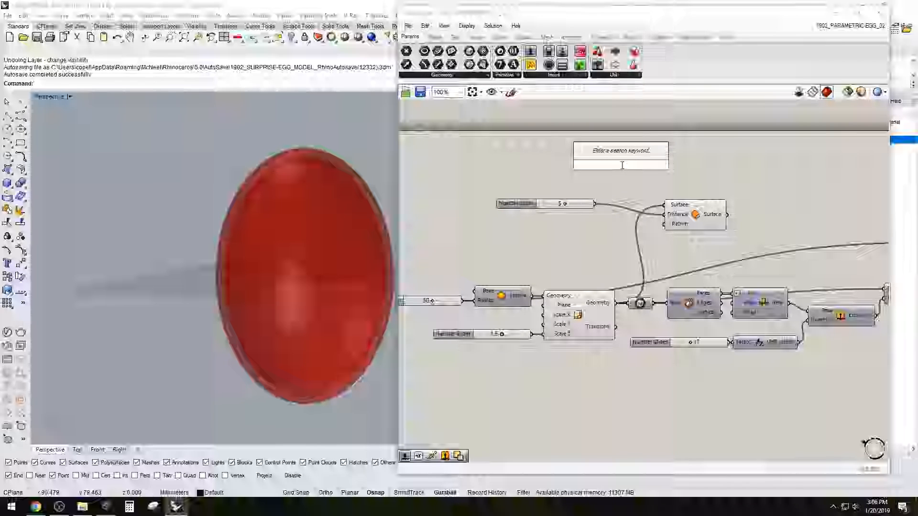
{"action": "type", "text": "neg"}
{"action": "left_click", "coordinate": [621, 156]}
{"action": "left_click_drag", "start_coordinate": [526, 208], "coordinate": [521, 178]}
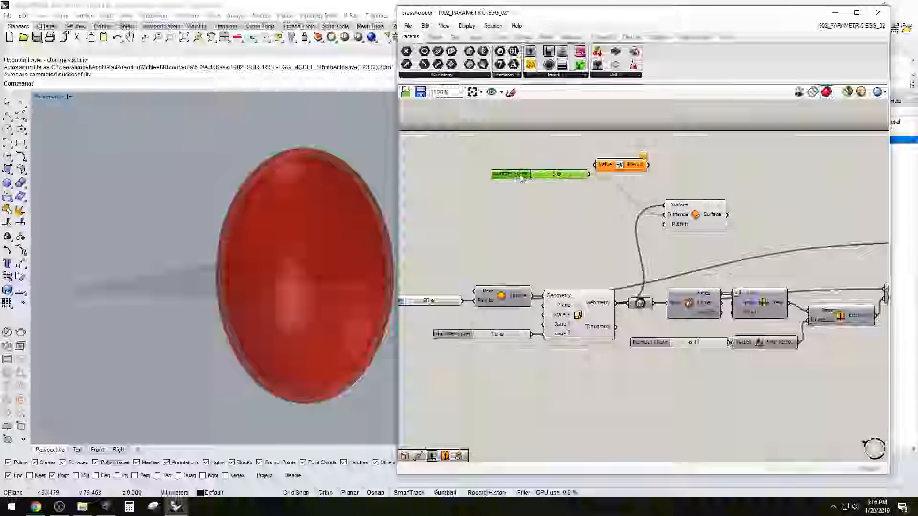
{"action": "left_click_drag", "start_coordinate": [619, 164], "coordinate": [622, 177]}
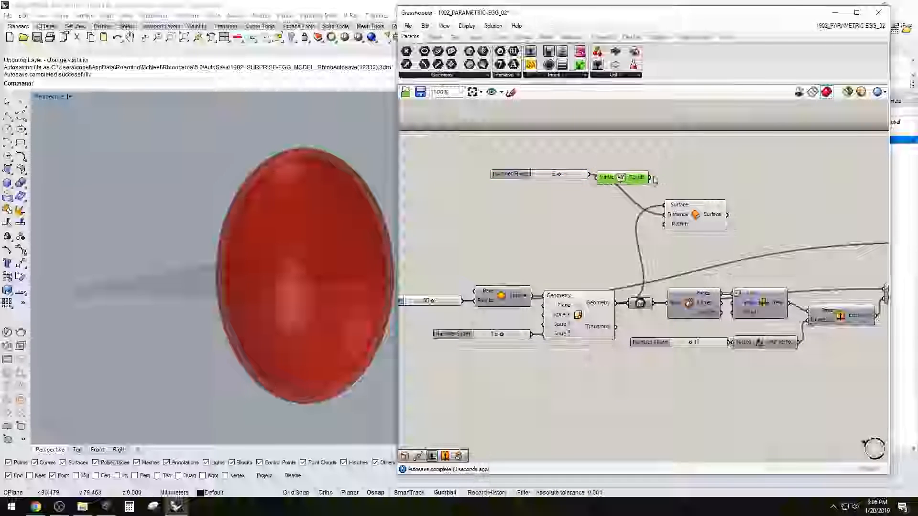
{"action": "left_click_drag", "start_coordinate": [669, 218], "coordinate": [682, 197]}
{"action": "left_click", "coordinate": [704, 167]}
Examine the offset surface inside the scaled sphere and restore the viewport layout with several views
{"action": "right_click_drag", "start_coordinate": [544, 199], "coordinate": [525, 209]}
{"action": "right_click_drag", "start_coordinate": [244, 241], "coordinate": [304, 266]}
{"action": "scroll", "coordinate": [208, 171], "scroll_direction": "down", "scroll_amount": 4}
{"action": "scroll", "coordinate": [303, 215], "scroll_direction": "up", "scroll_amount": 5}
{"action": "right_click_drag", "start_coordinate": [301, 215], "coordinate": [252, 213]}
{"action": "double_click", "coordinate": [42, 98]}
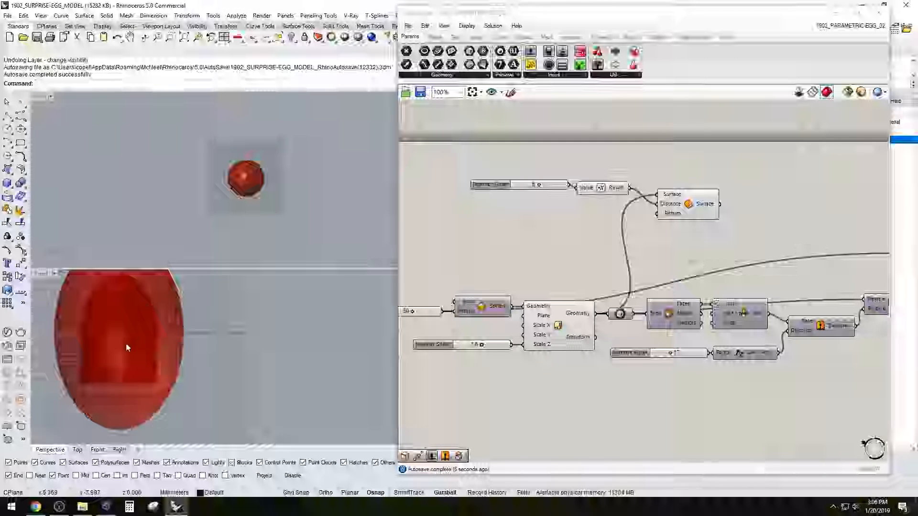
Examine the inward offset surface in an enlarged Front view together with the components that generate the egg
{"action": "double_click", "coordinate": [39, 275]}
{"action": "left_click", "coordinate": [566, 258]}
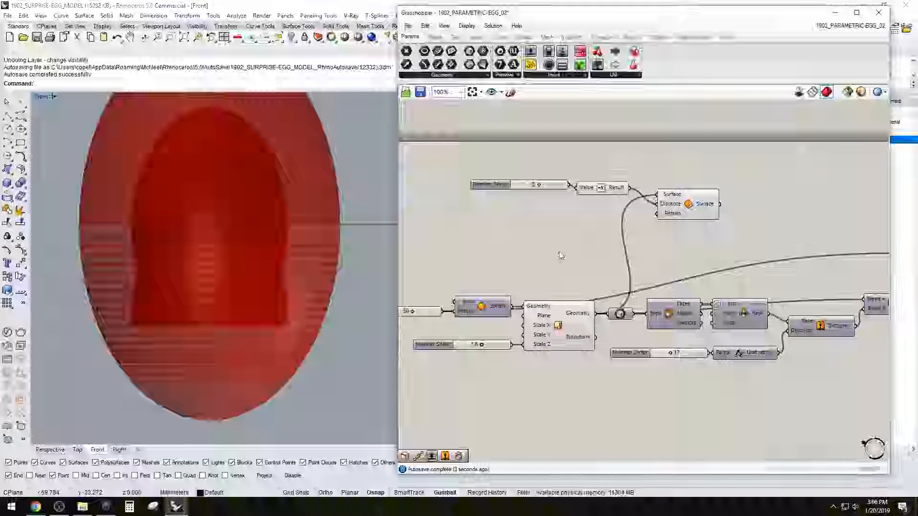
{"action": "scroll", "coordinate": [535, 232], "scroll_direction": "up", "scroll_amount": 2}
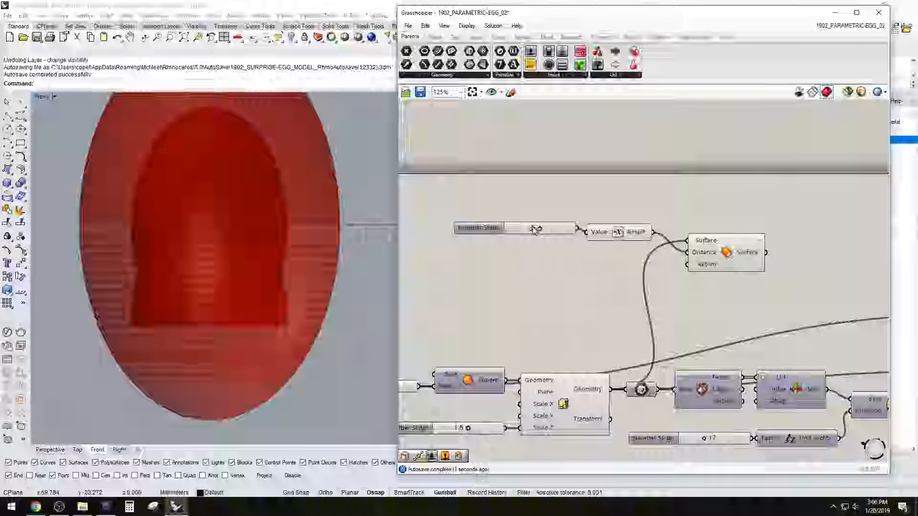
{"action": "scroll", "coordinate": [152, 213], "scroll_direction": "down", "scroll_amount": 10}
{"action": "scroll", "coordinate": [191, 196], "scroll_direction": "up", "scroll_amount": 4}
{"action": "scroll", "coordinate": [483, 345], "scroll_direction": "down", "scroll_amount": 1}
{"action": "right_click_drag", "start_coordinate": [484, 344], "coordinate": [607, 291]}
{"action": "right_click_drag", "start_coordinate": [762, 314], "coordinate": [609, 310]}
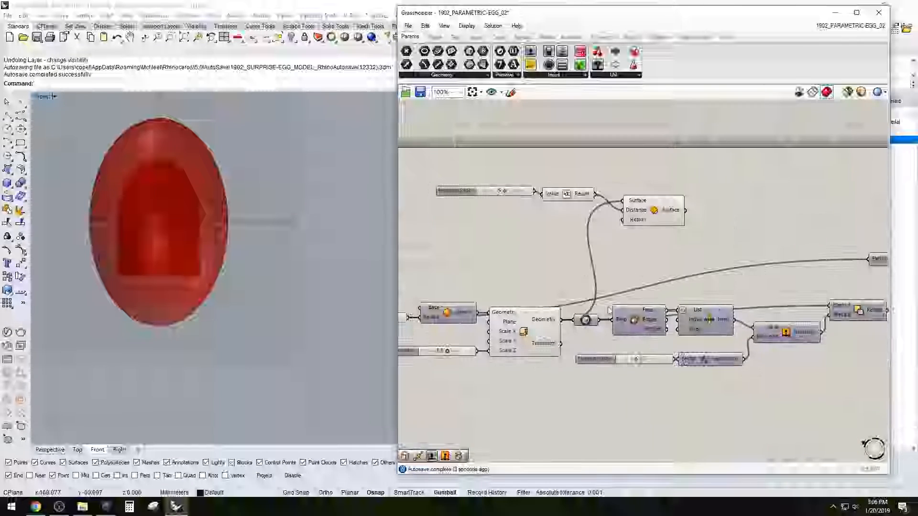
{"action": "scroll", "coordinate": [609, 310], "scroll_direction": "down", "scroll_amount": 2}
{"action": "left_click", "coordinate": [563, 318]}
{"action": "right_click_drag", "start_coordinate": [832, 313], "coordinate": [650, 319]}
{"action": "left_click_drag", "start_coordinate": [778, 349], "coordinate": [703, 285]}
{"action": "left_click", "coordinate": [690, 268]}
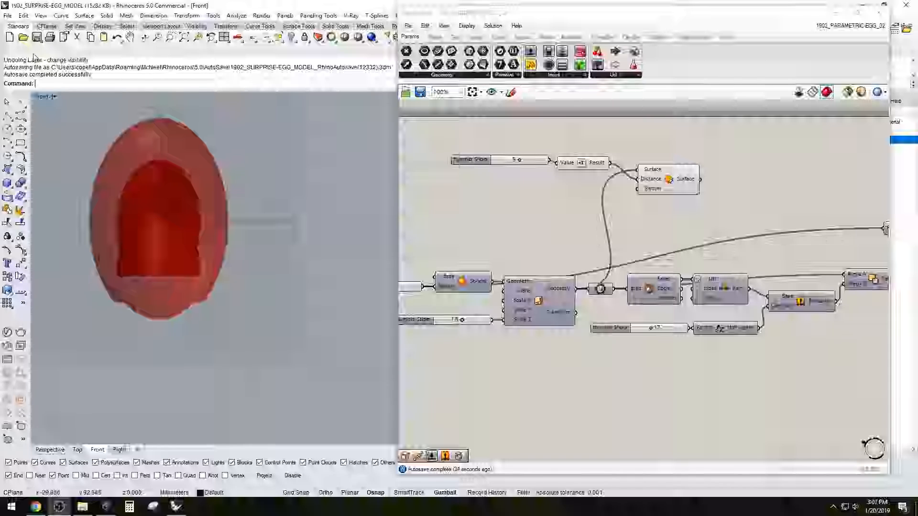
Restore the multi-view layout, select the existing Rhino meshes and polysurfaces in the Top view, and hide them
{"action": "double_click", "coordinate": [46, 102]}
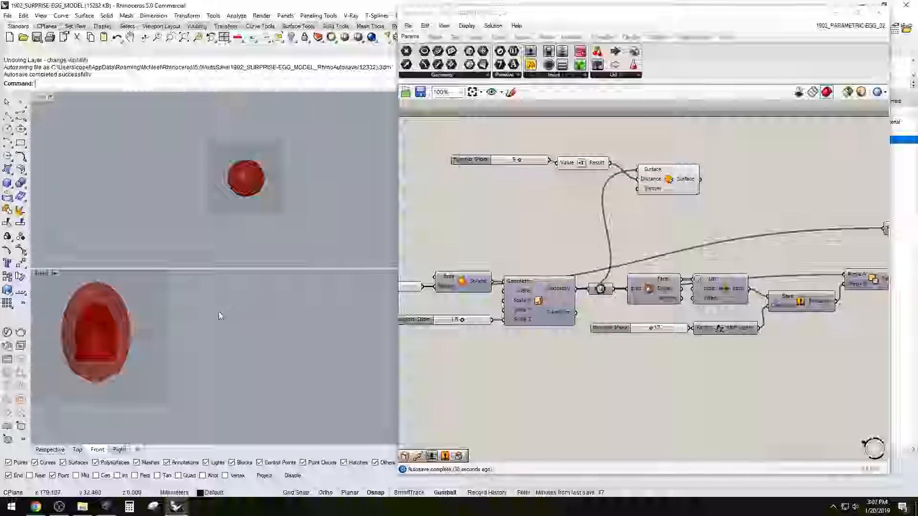
{"action": "scroll", "coordinate": [218, 176], "scroll_direction": "down", "scroll_amount": 5}
{"action": "right_click_drag", "start_coordinate": [218, 176], "coordinate": [231, 219]}
{"action": "scroll", "coordinate": [231, 219], "scroll_direction": "up", "scroll_amount": 6}
{"action": "left_click_drag", "start_coordinate": [253, 166], "coordinate": [206, 136]}
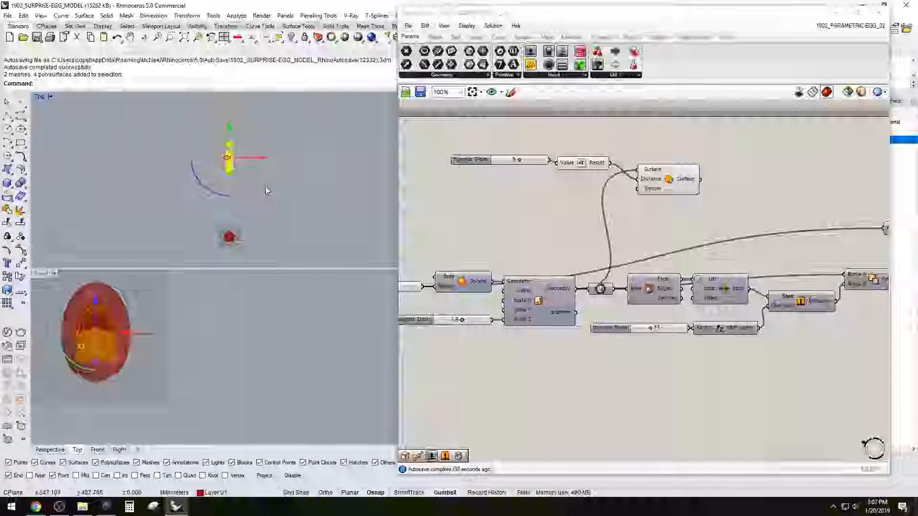
{"action": "key", "text": "ctrl+h"}
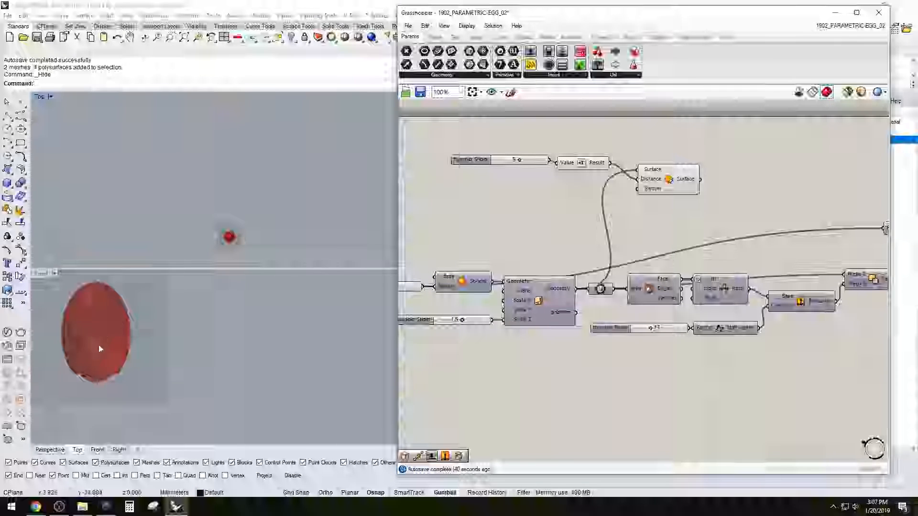
Move the Grasshopper window lower, enlarge the Perspective view, and inspect the egg's interior from several angles
{"action": "scroll", "coordinate": [234, 353], "scroll_direction": "up", "scroll_amount": 5}
{"action": "scroll", "coordinate": [262, 354], "scroll_direction": "up", "scroll_amount": 3}
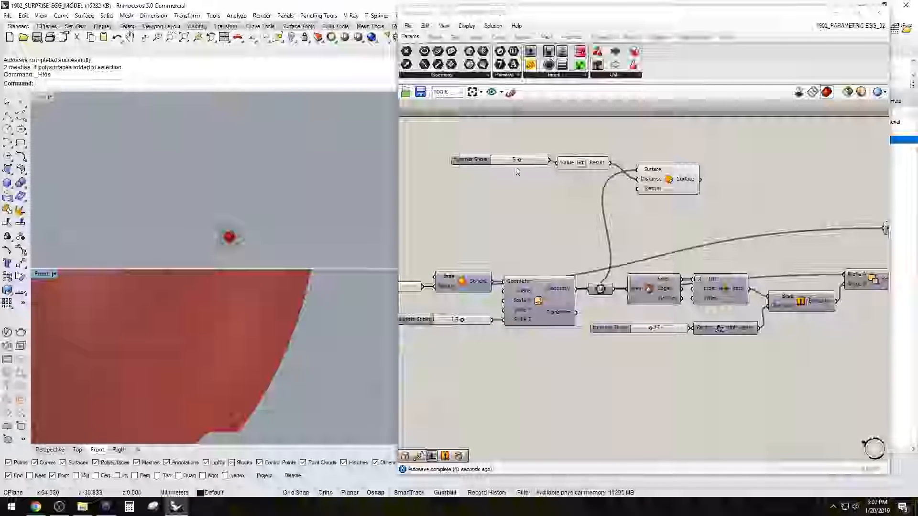
{"action": "left_click", "coordinate": [190, 185]}
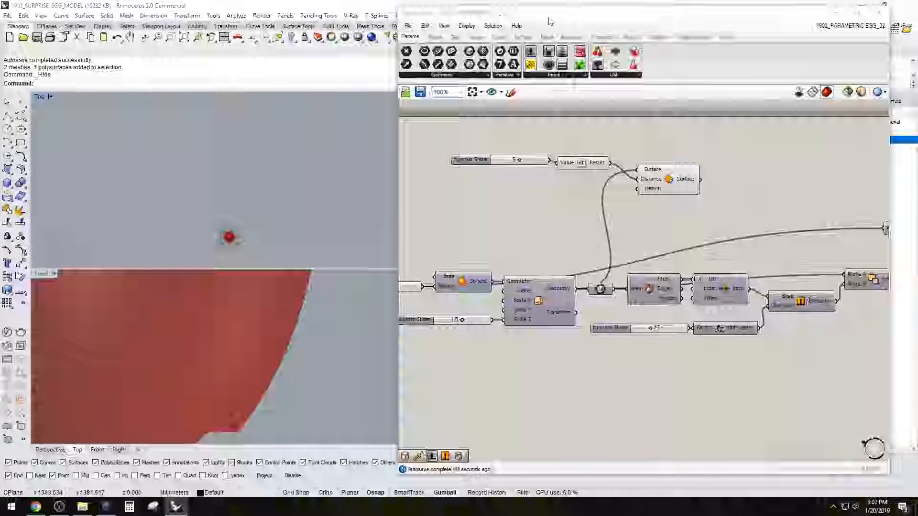
{"action": "left_click_drag", "start_coordinate": [550, 16], "coordinate": [558, 113]}
{"action": "double_click", "coordinate": [419, 96]}
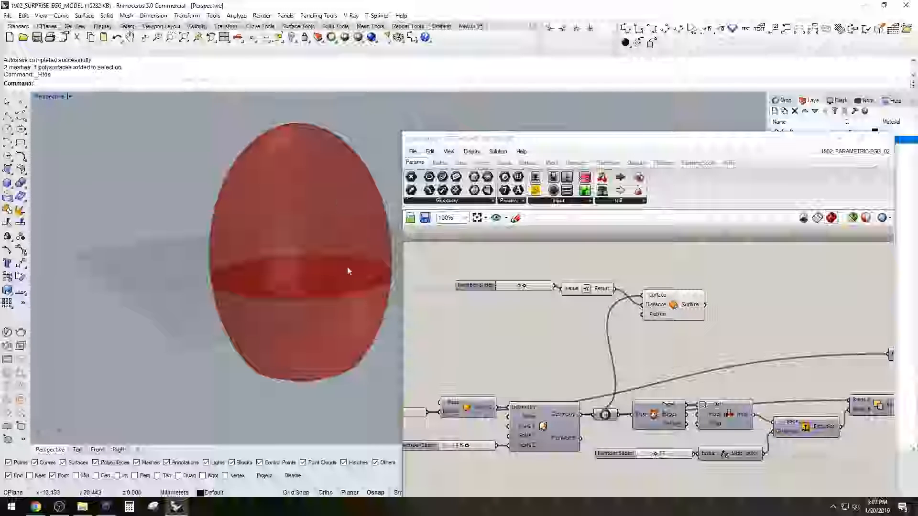
{"action": "right_click_drag", "start_coordinate": [279, 303], "coordinate": [286, 257]}
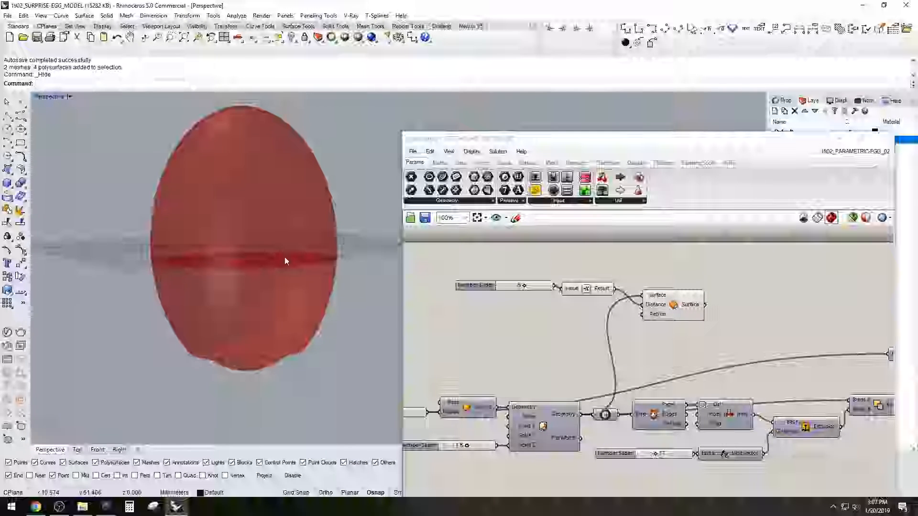
{"action": "right_click_drag", "start_coordinate": [231, 269], "coordinate": [313, 290]}
Set the minimum of the offset distance slider to 1 and reduce its value for a thinner wall
{"action": "mouse_move", "coordinate": [527, 289]}
{"action": "left_mouse_down"}
{"action": "mouse_move", "coordinate": [502, 288]}
{"action": "mouse_move", "coordinate": [539, 288]}
{"action": "mouse_move", "coordinate": [515, 288]}
{"action": "left_mouse_up"}
{"action": "double_click", "coordinate": [473, 287]}
{"action": "double_click", "coordinate": [525, 310]}
{"action": "type", "text": "1"}
{"action": "key", "text": "Return"}
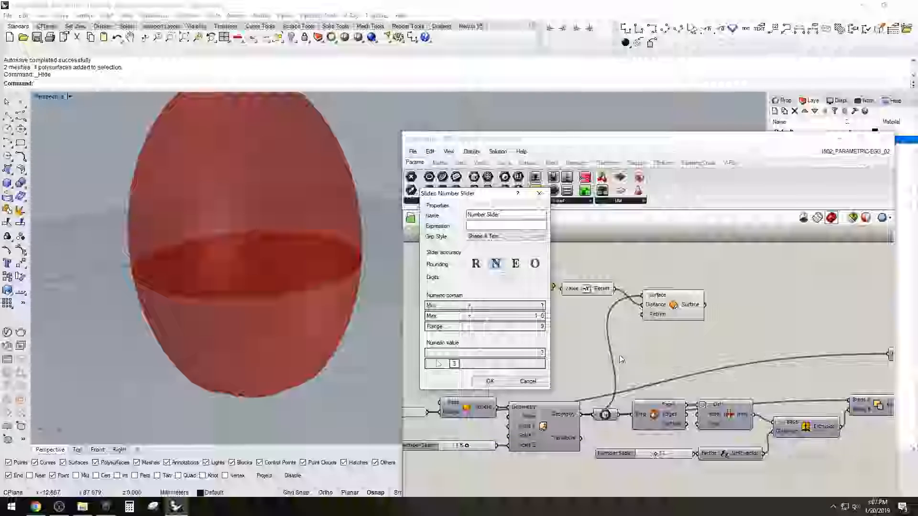
{"action": "left_click", "coordinate": [489, 380]}
{"action": "mouse_move", "coordinate": [499, 289]}
{"action": "left_mouse_down"}
{"action": "mouse_move", "coordinate": [537, 287]}
{"action": "mouse_move", "coordinate": [504, 289]}
{"action": "left_mouse_up"}
Tidy the Negative component beside Offset Surface and inspect the offset surface in the Perspective view
{"action": "left_click_drag", "start_coordinate": [740, 336], "coordinate": [474, 261]}
{"action": "scroll", "coordinate": [647, 315], "scroll_direction": "down", "scroll_amount": 2}
{"action": "right_click_drag", "start_coordinate": [647, 314], "coordinate": [575, 283]}
{"action": "left_click_drag", "start_coordinate": [596, 277], "coordinate": [592, 309]}
{"action": "left_click", "coordinate": [596, 285]}
{"action": "scroll", "coordinate": [521, 299], "scroll_direction": "up", "scroll_amount": 2}
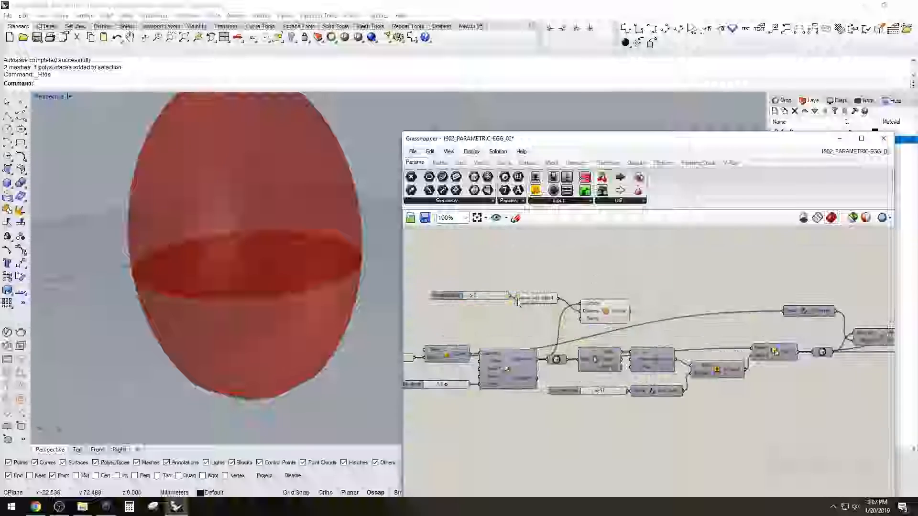
{"action": "left_click_drag", "start_coordinate": [532, 301], "coordinate": [539, 297]}
{"action": "left_click", "coordinate": [607, 313]}
{"action": "right_click_drag", "start_coordinate": [299, 358], "coordinate": [309, 328]}
{"action": "left_click", "coordinate": [643, 282]}
Select the two final Boolean components in turn to check which egg part each one produces
{"action": "right_click_drag", "start_coordinate": [739, 298], "coordinate": [573, 303]}
{"action": "scroll", "coordinate": [784, 300], "scroll_direction": "up", "scroll_amount": 1}
{"action": "right_click_drag", "start_coordinate": [787, 301], "coordinate": [643, 289]}
{"action": "right_click_drag", "start_coordinate": [800, 338], "coordinate": [727, 326]}
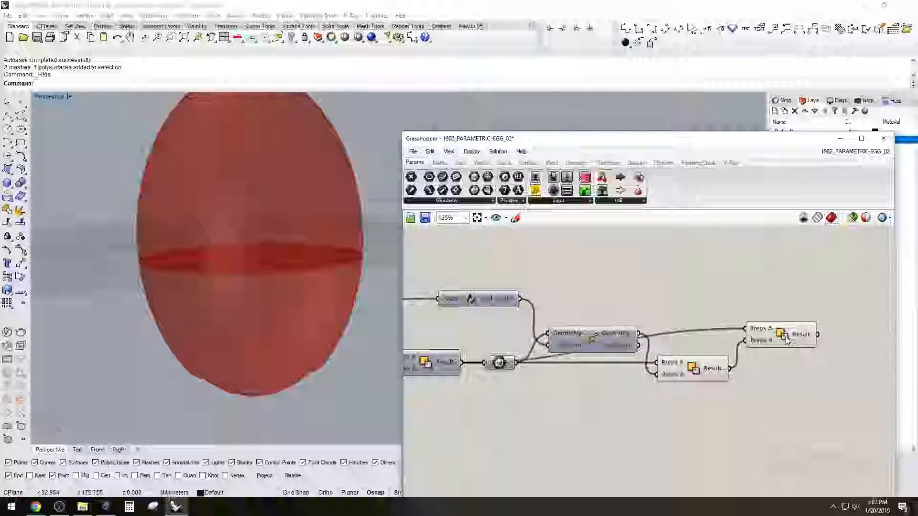
{"action": "left_click", "coordinate": [782, 336]}
{"action": "left_click", "coordinate": [728, 293]}
{"action": "left_click", "coordinate": [782, 336]}
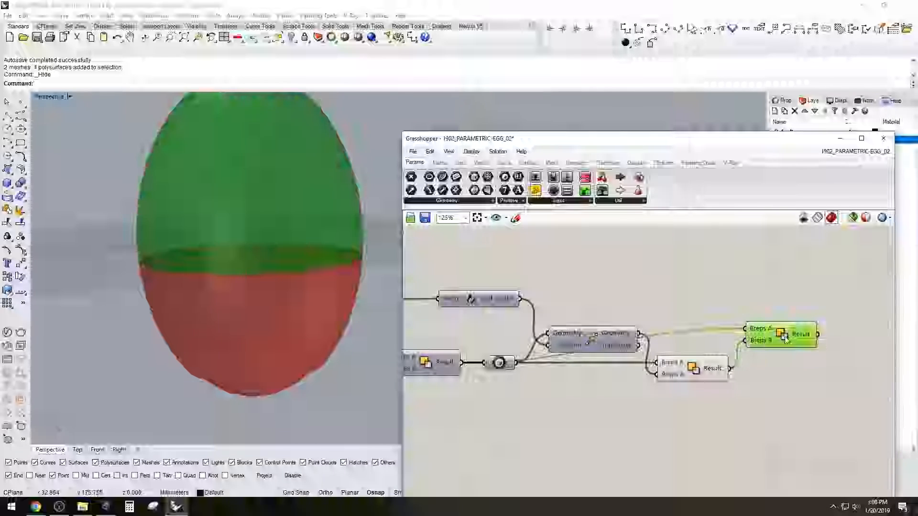
{"action": "left_click", "coordinate": [699, 372]}
{"action": "left_click", "coordinate": [782, 337]}
Turn off the preview of the two Boolean components that produce the egg parts
{"action": "scroll", "coordinate": [757, 300], "scroll_direction": "down", "scroll_amount": 3}
{"action": "right_click_drag", "start_coordinate": [758, 301], "coordinate": [675, 332]}
{"action": "left_click", "coordinate": [736, 325]}
{"action": "scroll", "coordinate": [727, 334], "scroll_direction": "up", "scroll_amount": 1}
{"action": "left_click_drag", "start_coordinate": [749, 404], "coordinate": [633, 334]}
{"action": "left_click", "coordinate": [690, 354]}
{"action": "left_click", "coordinate": [617, 375]}
{"action": "left_click", "coordinate": [690, 356]}
{"action": "left_click", "coordinate": [744, 335]}
{"action": "middle_click", "coordinate": [673, 329]}
{"action": "left_click", "coordinate": [662, 309]}
Turn off the preview of the Offset Surface component
{"action": "scroll", "coordinate": [661, 309], "scroll_direction": "down", "scroll_amount": 2}
{"action": "right_click_drag", "start_coordinate": [584, 313], "coordinate": [615, 298]}
{"action": "scroll", "coordinate": [615, 300], "scroll_direction": "up", "scroll_amount": 3}
{"action": "left_click", "coordinate": [617, 301]}
{"action": "middle_click", "coordinate": [616, 301]}
{"action": "left_click", "coordinate": [647, 270]}
Open the component search on the empty canvas beyond the last Boolean component
{"action": "scroll", "coordinate": [614, 298], "scroll_direction": "down", "scroll_amount": 2}
{"action": "scroll", "coordinate": [842, 319], "scroll_direction": "up", "scroll_amount": 2}
{"action": "right_click_drag", "start_coordinate": [843, 319], "coordinate": [710, 321]}
{"action": "double_click", "coordinate": [803, 296]}
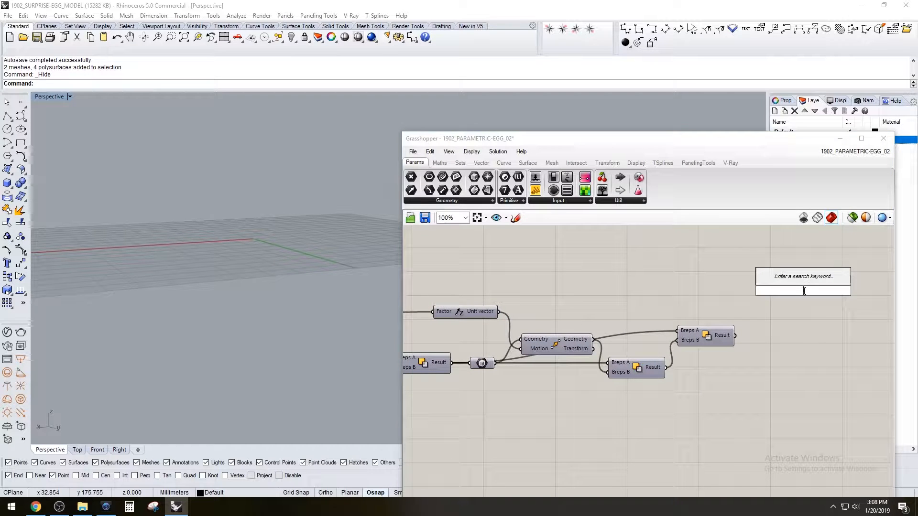
Add a Solid Difference component on the empty canvas beyond the last Boolean component
{"action": "type", "text": "sol"}
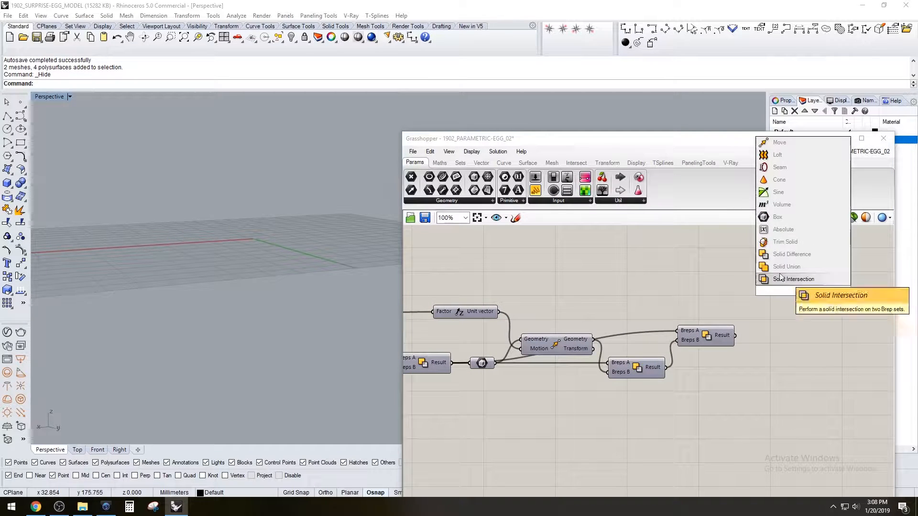
{"action": "left_click", "coordinate": [779, 253]}
{"action": "left_click_drag", "start_coordinate": [806, 290], "coordinate": [822, 289]}
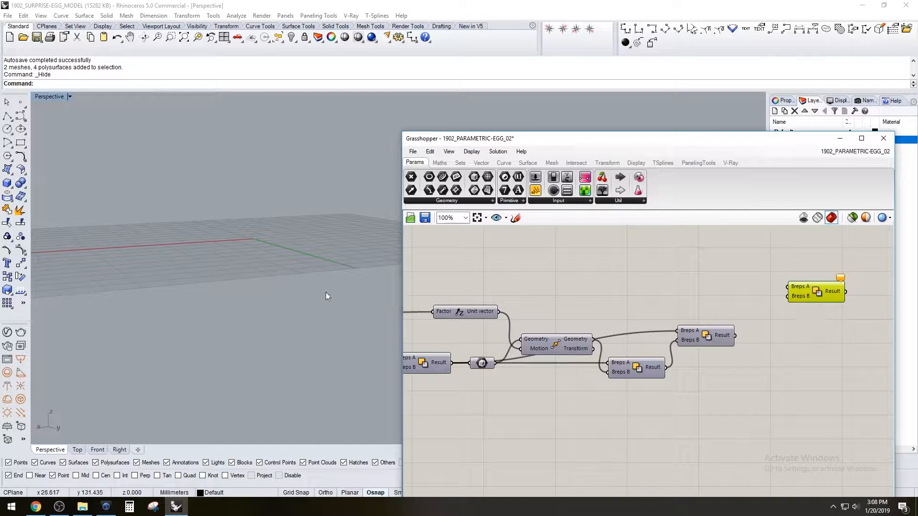
Duplicate the Solid Difference component and feed one egg part's Boolean result into Breps A of each copy
{"action": "right_click_drag", "start_coordinate": [285, 207], "coordinate": [260, 239]}
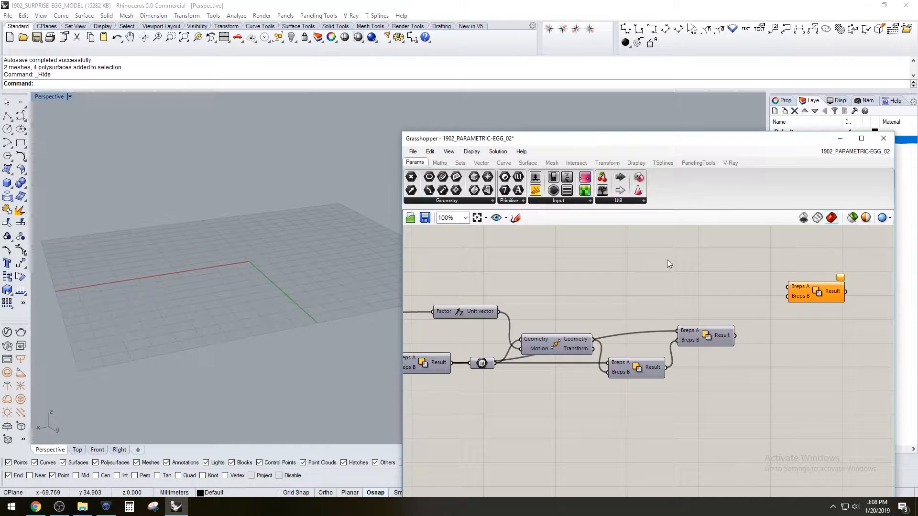
{"action": "left_click", "coordinate": [713, 336]}
{"action": "left_click_drag", "start_coordinate": [735, 336], "coordinate": [817, 368]}
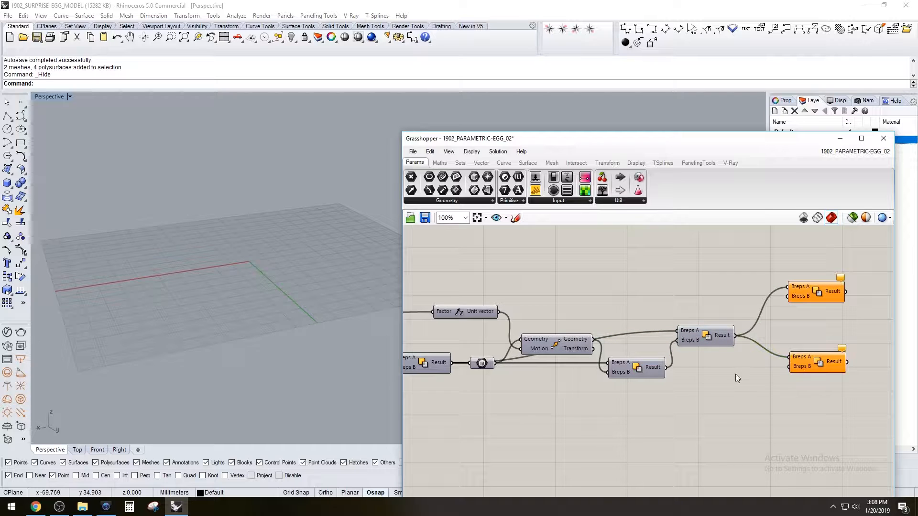
{"action": "mouse_move", "coordinate": [665, 367]}
{"action": "left_mouse_down"}
{"action": "mouse_move", "coordinate": [790, 358]}
{"action": "mouse_move", "coordinate": [819, 373]}
{"action": "mouse_move", "coordinate": [804, 277]}
{"action": "mouse_move", "coordinate": [794, 308]}
{"action": "left_mouse_up"}
{"action": "left_click", "coordinate": [803, 363]}
Connect the Offset Surface output to Breps B of the upper Solid Difference component
{"action": "scroll", "coordinate": [727, 335], "scroll_direction": "down", "scroll_amount": 2}
{"action": "scroll", "coordinate": [518, 317], "scroll_direction": "up", "scroll_amount": 5}
{"action": "scroll", "coordinate": [507, 313], "scroll_direction": "down", "scroll_amount": 3}
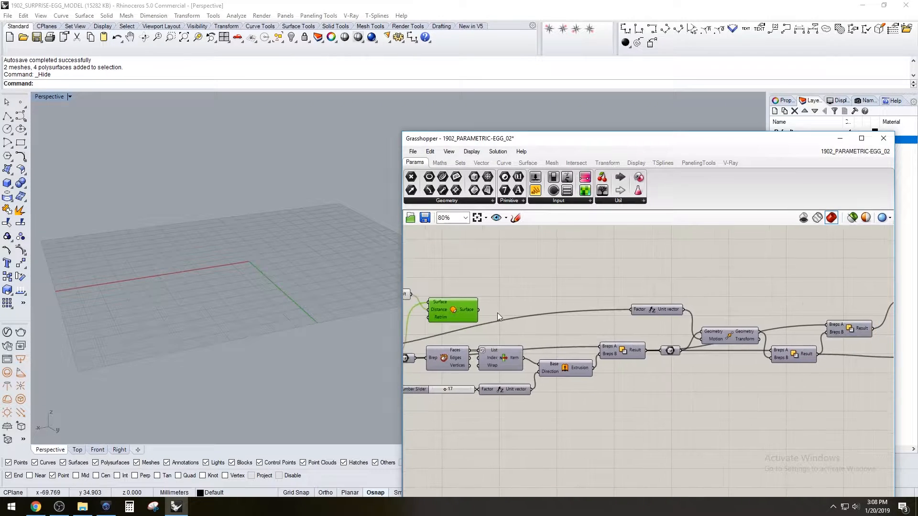
{"action": "scroll", "coordinate": [502, 310], "scroll_direction": "down", "scroll_amount": 3}
{"action": "left_click_drag", "start_coordinate": [496, 306], "coordinate": [715, 302]}
{"action": "scroll", "coordinate": [705, 313], "scroll_direction": "up", "scroll_amount": 4}
{"action": "right_click_drag", "start_coordinate": [254, 292], "coordinate": [274, 334]}
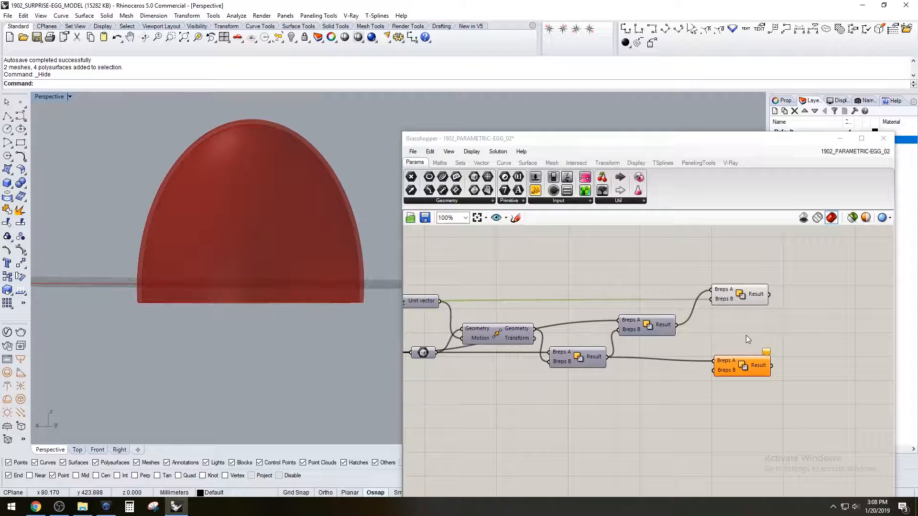
Connect the Offset Surface output to Breps B of the lower Solid Difference and check the hollowed egg from below
{"action": "scroll", "coordinate": [727, 340], "scroll_direction": "down", "scroll_amount": 3}
{"action": "right_click_drag", "start_coordinate": [592, 362], "coordinate": [688, 349]}
{"action": "scroll", "coordinate": [542, 321], "scroll_direction": "up", "scroll_amount": 2}
{"action": "scroll", "coordinate": [574, 318], "scroll_direction": "down", "scroll_amount": 4}
{"action": "left_click_drag", "start_coordinate": [561, 314], "coordinate": [727, 329]}
{"action": "scroll", "coordinate": [755, 343], "scroll_direction": "up", "scroll_amount": 3}
{"action": "right_click_drag", "start_coordinate": [289, 353], "coordinate": [266, 354]}
{"action": "right_click_drag", "start_coordinate": [265, 353], "coordinate": [236, 215], "text": "shift"}
Line up the two hollowing Solid Difference components in a column at the end of the definition
{"action": "left_click_drag", "start_coordinate": [789, 349], "coordinate": [747, 282]}
{"action": "left_click", "coordinate": [831, 291]}
{"action": "scroll", "coordinate": [574, 346], "scroll_direction": "down", "scroll_amount": 3}
{"action": "scroll", "coordinate": [533, 361], "scroll_direction": "up", "scroll_amount": 3}
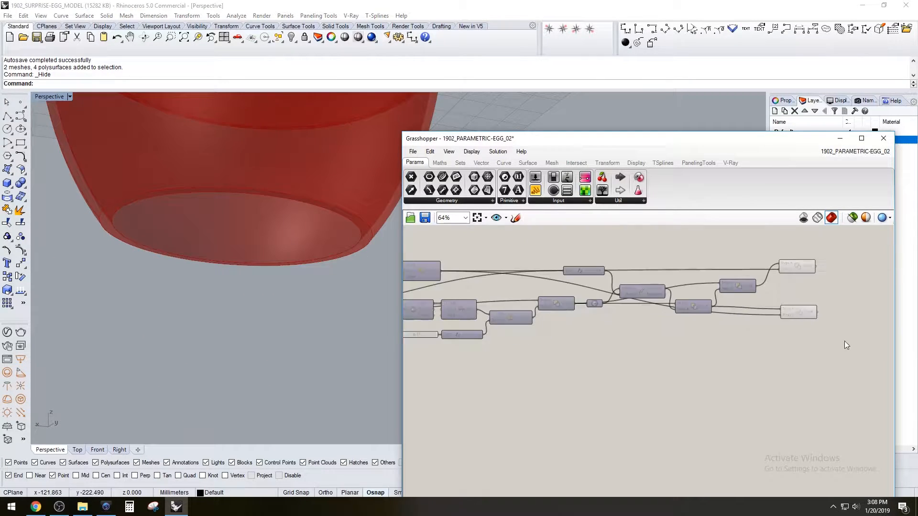
{"action": "left_click_drag", "start_coordinate": [803, 313], "coordinate": [801, 317]}
{"action": "left_click", "coordinate": [803, 282]}
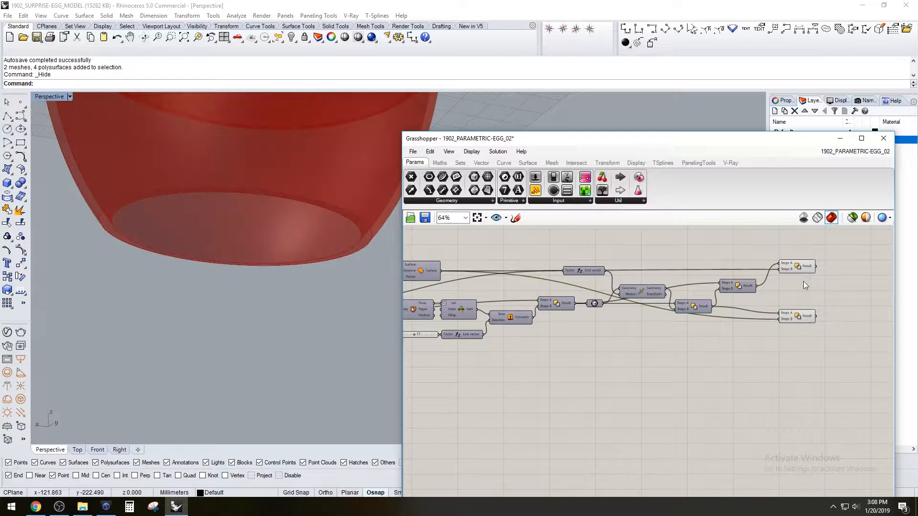
Examine the base of the hollowed egg and trace the definition back to the components that cut it flat
{"action": "right_click_drag", "start_coordinate": [474, 403], "coordinate": [662, 391]}
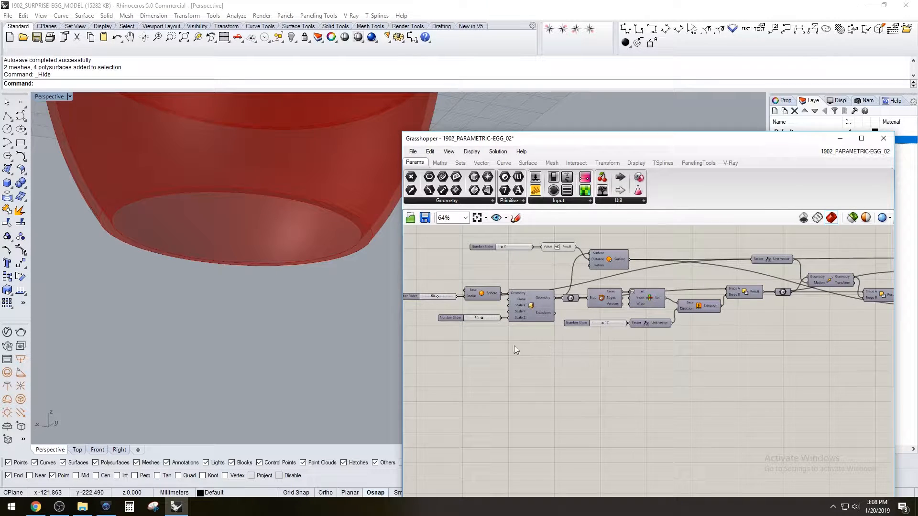
{"action": "right_click_drag", "start_coordinate": [535, 346], "coordinate": [535, 338]}
{"action": "scroll", "coordinate": [598, 357], "scroll_direction": "down", "scroll_amount": 2}
{"action": "right_click_drag", "start_coordinate": [747, 375], "coordinate": [666, 386]}
{"action": "scroll", "coordinate": [808, 362], "scroll_direction": "up", "scroll_amount": 1}
{"action": "right_click_drag", "start_coordinate": [319, 289], "coordinate": [299, 324]}
{"action": "right_click_drag", "start_coordinate": [482, 400], "coordinate": [736, 394]}
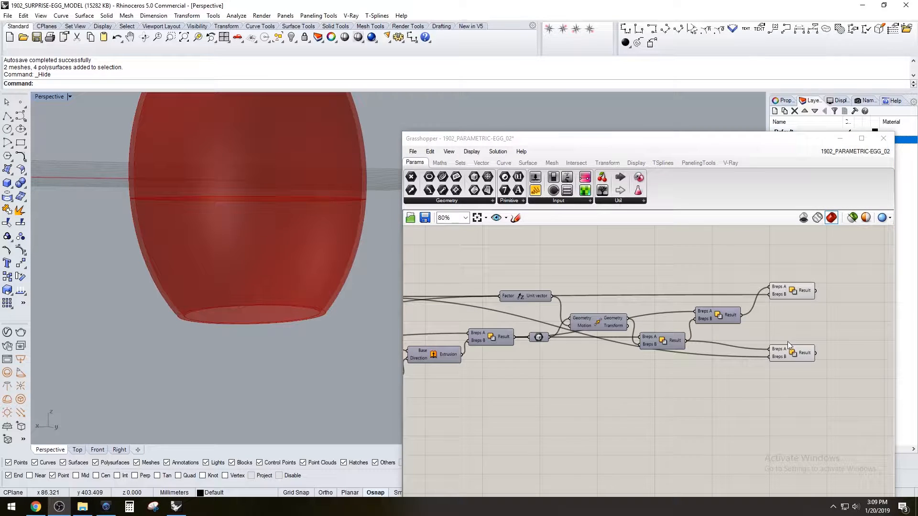
{"action": "left_click_drag", "start_coordinate": [846, 392], "coordinate": [829, 354]}
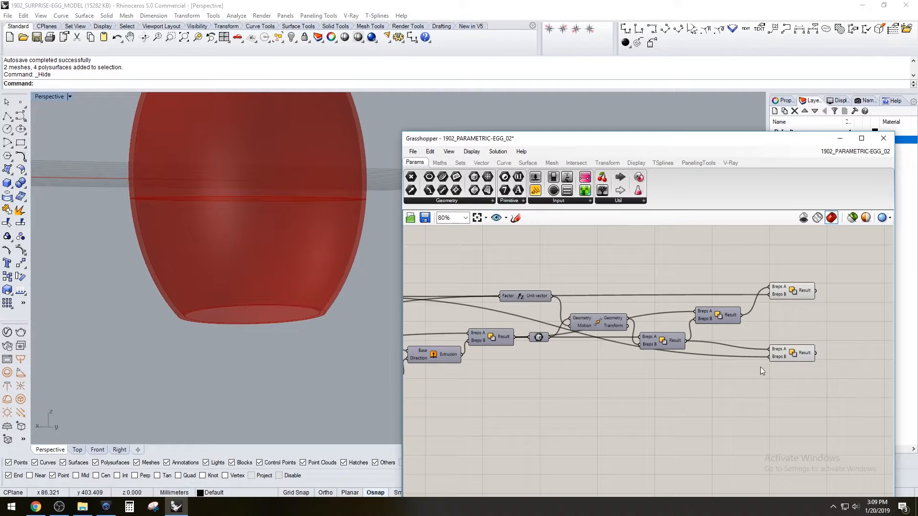
{"action": "right_click_drag", "start_coordinate": [416, 404], "coordinate": [611, 381]}
{"action": "right_click_drag", "start_coordinate": [471, 352], "coordinate": [488, 354]}
{"action": "scroll", "coordinate": [702, 283], "scroll_direction": "up", "scroll_amount": 1}
Preview the List Item's selected box face beneath the egg, and switch that preview off again
{"action": "right_click_drag", "start_coordinate": [696, 350], "coordinate": [616, 353]}
{"action": "right_click", "coordinate": [562, 334]}
{"action": "left_click", "coordinate": [570, 351]}
{"action": "mouse_move", "coordinate": [326, 371]}
{"action": "right_mouse_down"}
{"action": "mouse_move", "coordinate": [316, 349]}
{"action": "mouse_move", "coordinate": [322, 372]}
{"action": "right_mouse_up"}
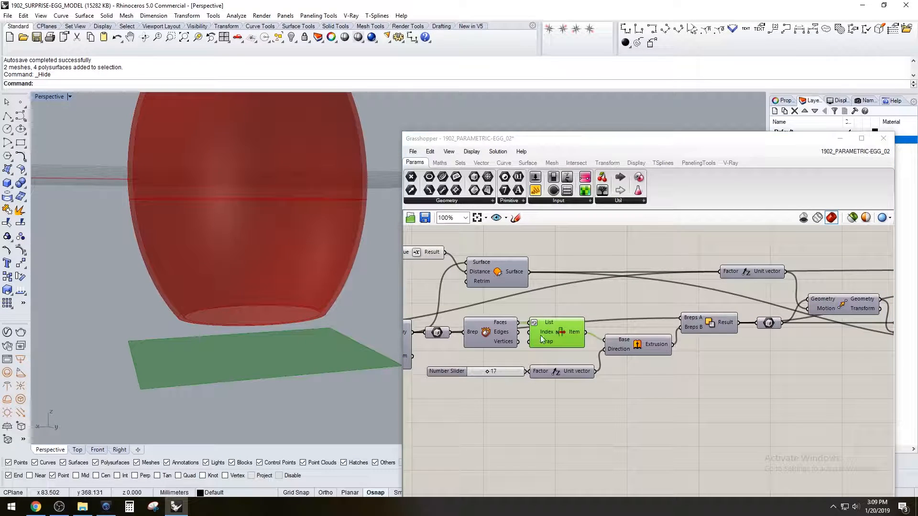
{"action": "right_click", "coordinate": [561, 331]}
{"action": "left_click", "coordinate": [576, 351]}
Turn on the preview of the Extrude component and inspect the block that cuts the egg's base
{"action": "left_click", "coordinate": [646, 381]}
{"action": "right_click", "coordinate": [641, 349]}
{"action": "left_click", "coordinate": [657, 366]}
{"action": "right_click_drag", "start_coordinate": [306, 364], "coordinate": [348, 308]}
{"action": "scroll", "coordinate": [330, 318], "scroll_direction": "up", "scroll_amount": 4}
{"action": "left_click", "coordinate": [647, 357]}
{"action": "left_click", "coordinate": [618, 351]}
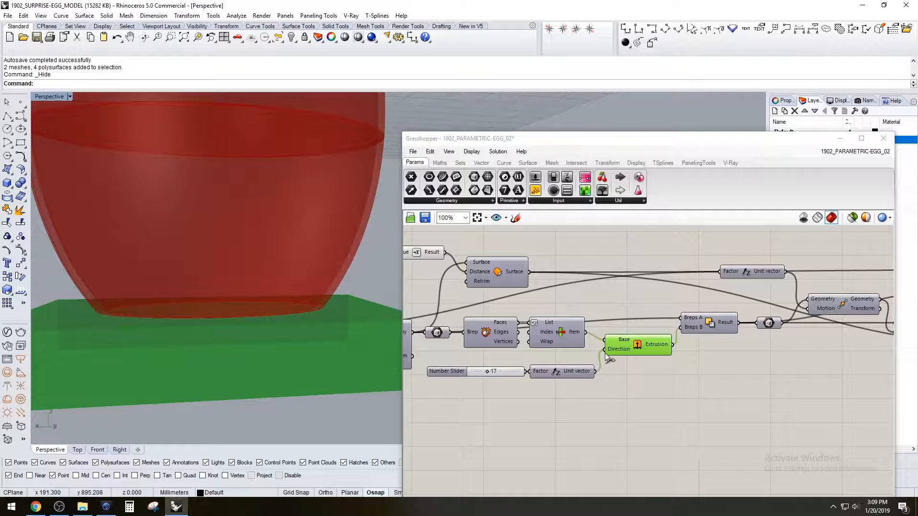
{"action": "left_click", "coordinate": [731, 402]}
{"action": "left_click", "coordinate": [657, 353]}
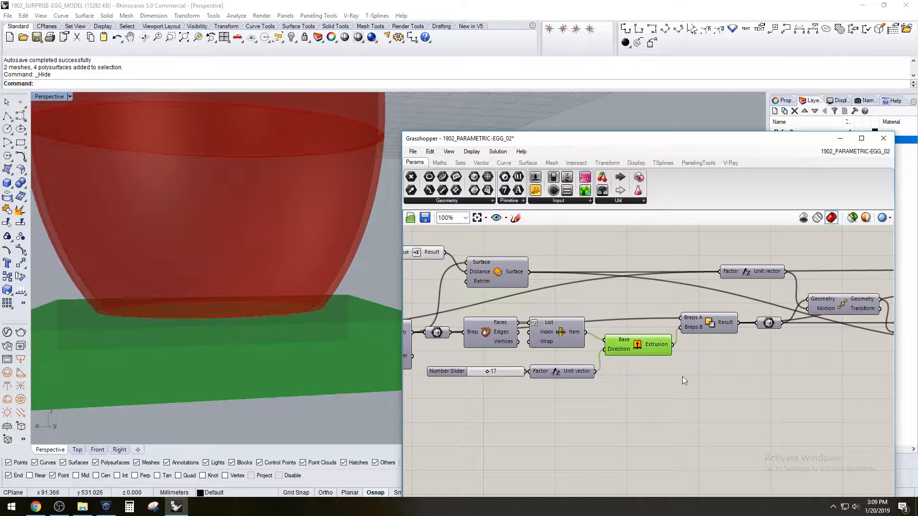
{"action": "double_click", "coordinate": [712, 388]}
{"action": "type", "text": "l"}
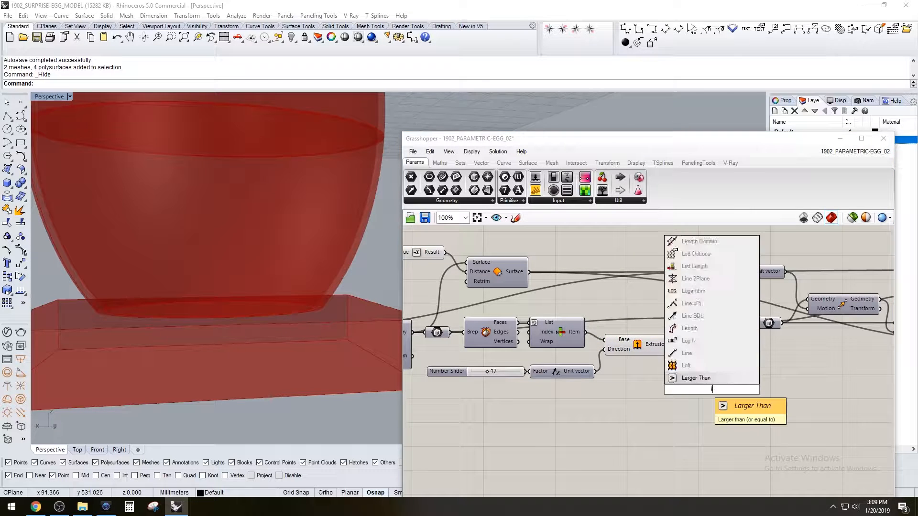
{"action": "key", "text": "Escape"}
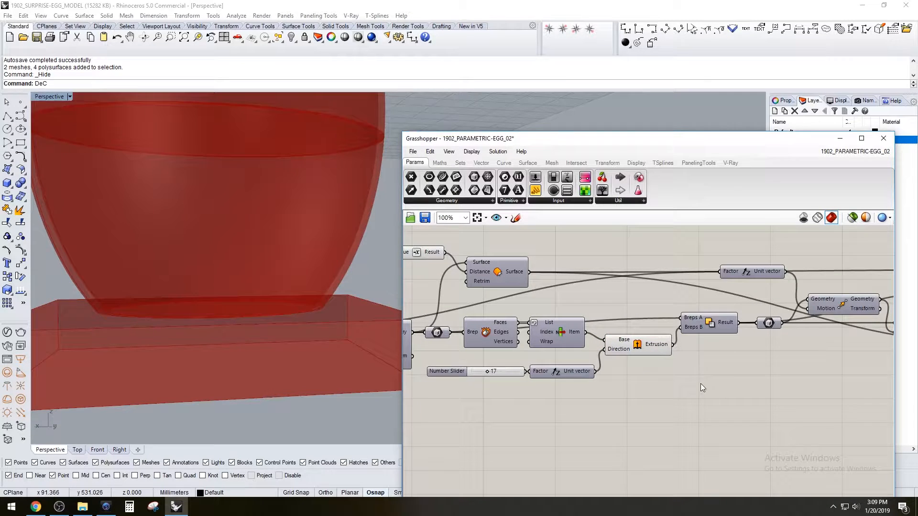
Add a Deconstruct Brep component below the base-cutting Boolean and connect the Extrusion output to its Brep input
{"action": "double_click", "coordinate": [722, 385]}
{"action": "type", "text": "de"}
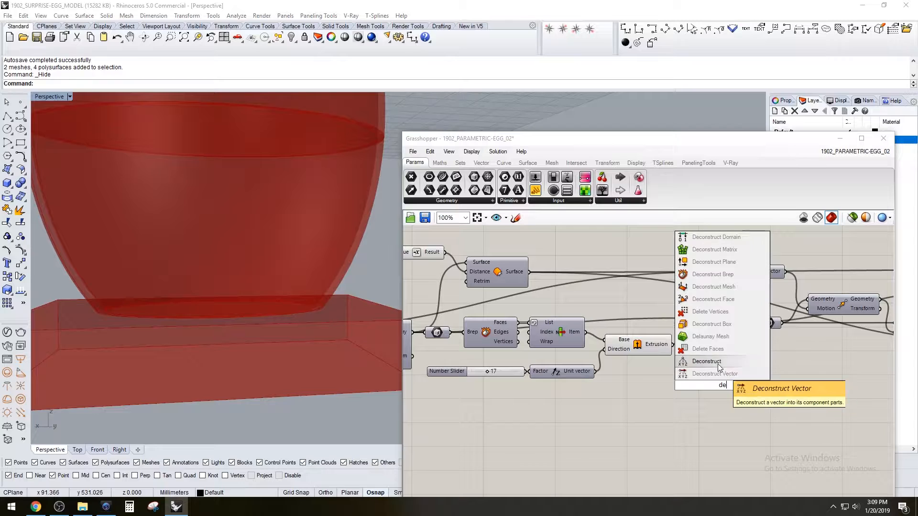
{"action": "left_click", "coordinate": [713, 274]}
{"action": "left_click", "coordinate": [672, 346]}
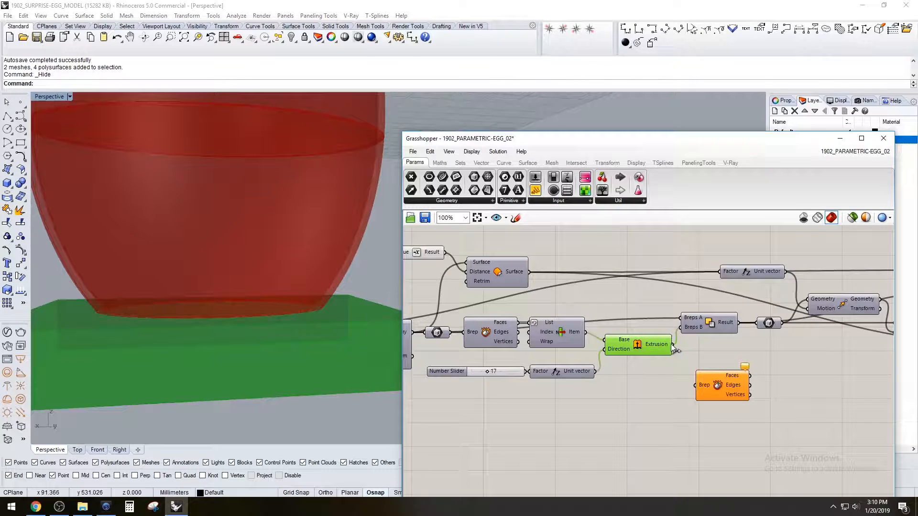
{"action": "left_click_drag", "start_coordinate": [689, 381], "coordinate": [696, 385]}
Turn off the preview of the Extrude component that forms the base-cutting block
{"action": "left_click", "coordinate": [661, 360]}
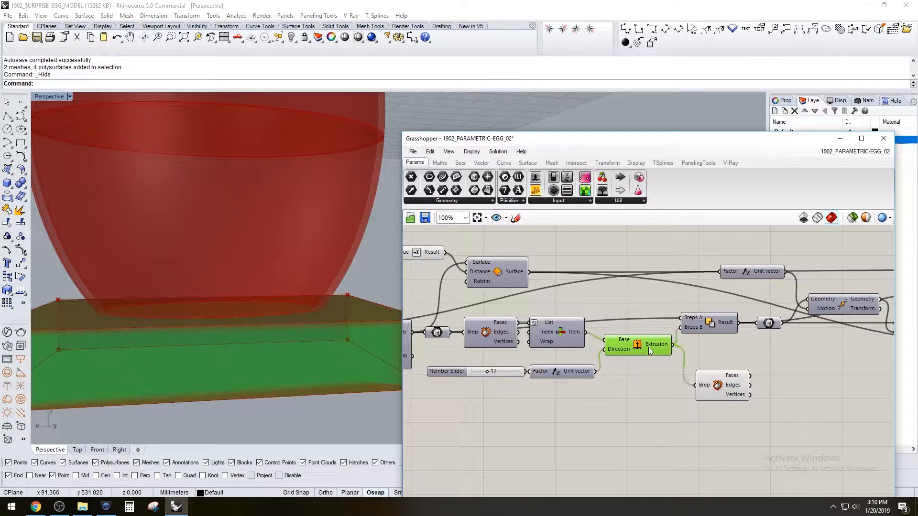
{"action": "right_click", "coordinate": [648, 347]}
{"action": "right_click", "coordinate": [631, 345]}
{"action": "left_click", "coordinate": [646, 364]}
{"action": "left_click", "coordinate": [732, 379]}
{"action": "left_click", "coordinate": [750, 361]}
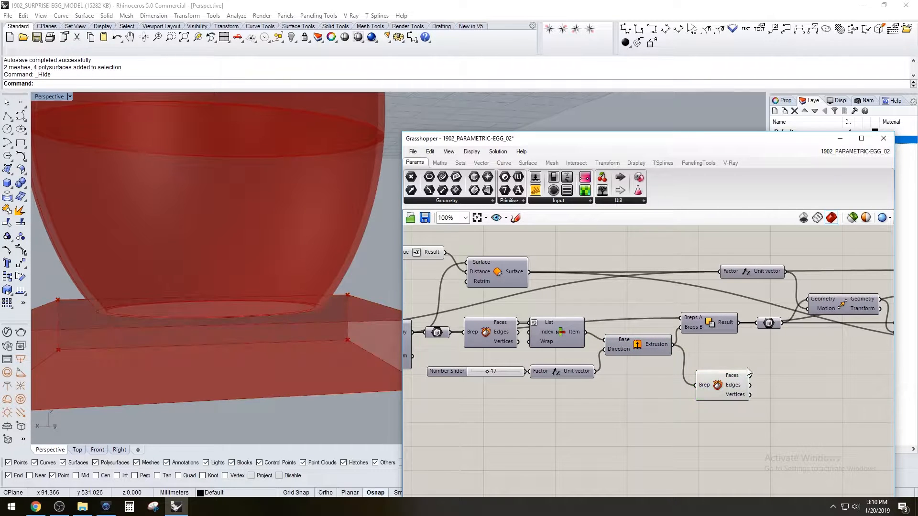
Add a List Item component beside Deconstruct Brep, feed Faces into its List input, and check which block face it selects
{"action": "double_click", "coordinate": [791, 371]}
{"action": "type", "text": "list"}
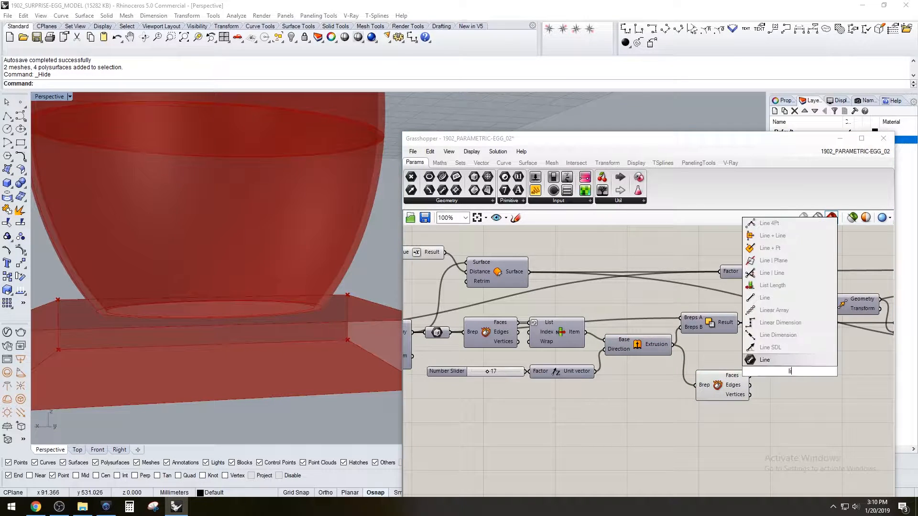
{"action": "left_click", "coordinate": [791, 347]}
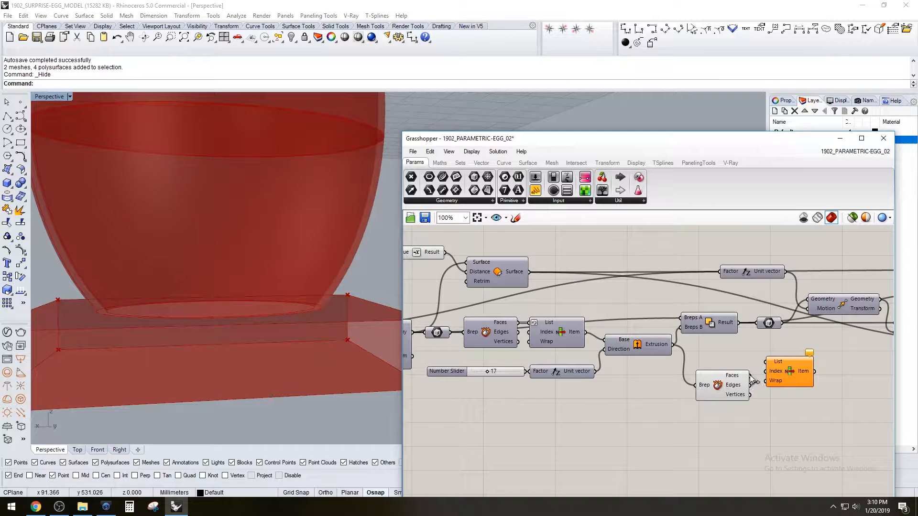
{"action": "left_click_drag", "start_coordinate": [766, 364], "coordinate": [766, 362]}
{"action": "left_click_drag", "start_coordinate": [779, 372], "coordinate": [780, 385]}
{"action": "scroll", "coordinate": [243, 326], "scroll_direction": "down", "scroll_amount": 8}
{"action": "right_click_drag", "start_coordinate": [196, 314], "coordinate": [270, 291]}
{"action": "scroll", "coordinate": [242, 326], "scroll_direction": "up", "scroll_amount": 6}
{"action": "scroll", "coordinate": [772, 373], "scroll_direction": "up", "scroll_amount": 3}
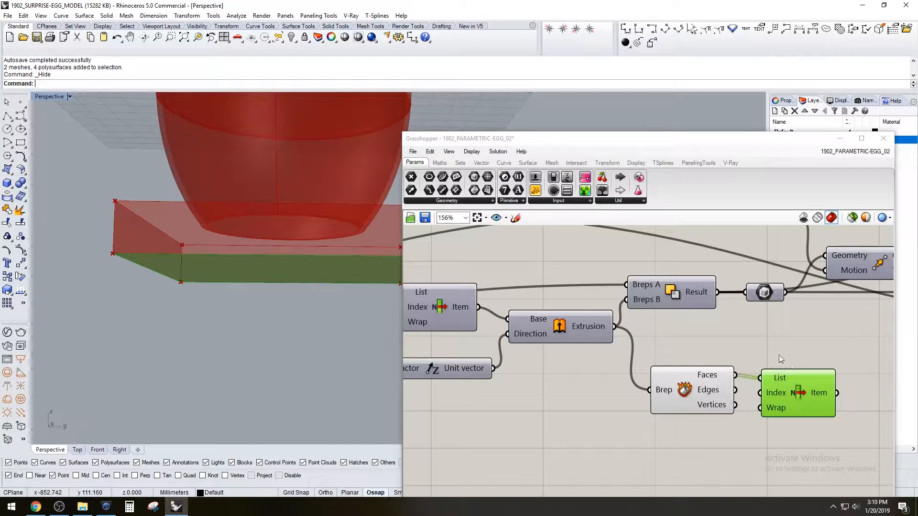
Try driving the new List Item's Index with a number slider set to 1, and delete the slider
{"action": "right_click", "coordinate": [787, 389]}
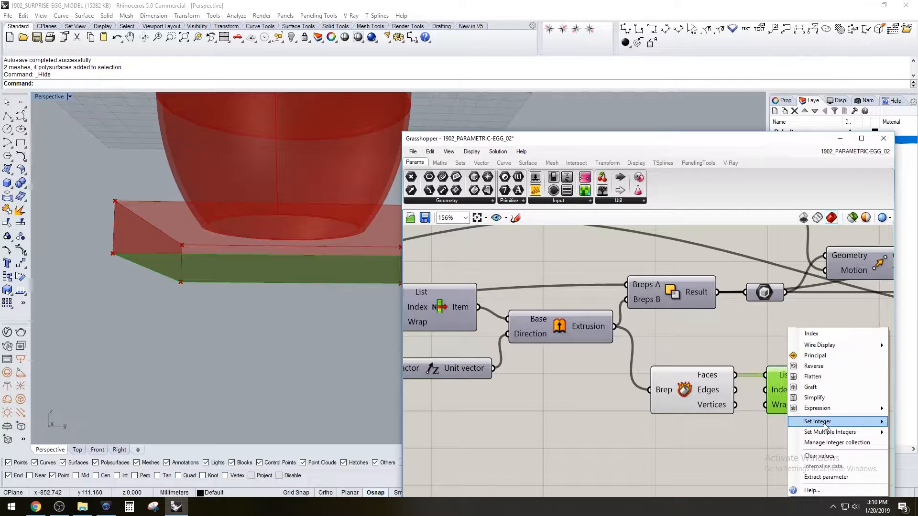
{"action": "double_click", "coordinate": [735, 437]}
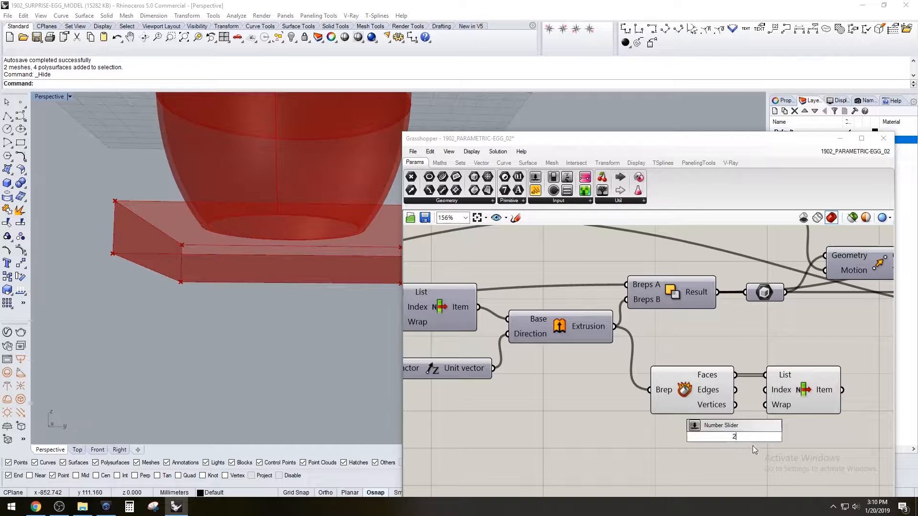
{"action": "type", "text": "2"}
{"action": "key", "text": "Return"}
{"action": "left_click_drag", "start_coordinate": [790, 398], "coordinate": [827, 394]}
{"action": "left_click_drag", "start_coordinate": [743, 438], "coordinate": [735, 438]}
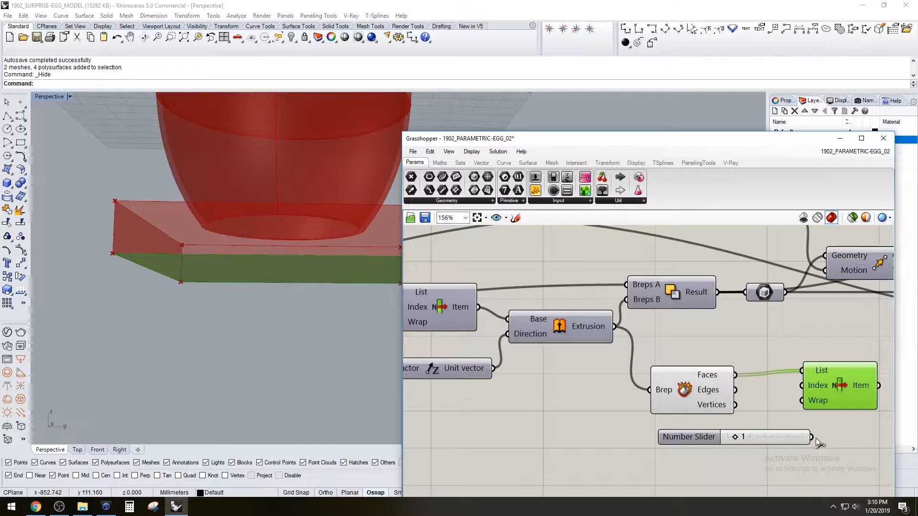
{"action": "left_click_drag", "start_coordinate": [800, 391], "coordinate": [802, 386]}
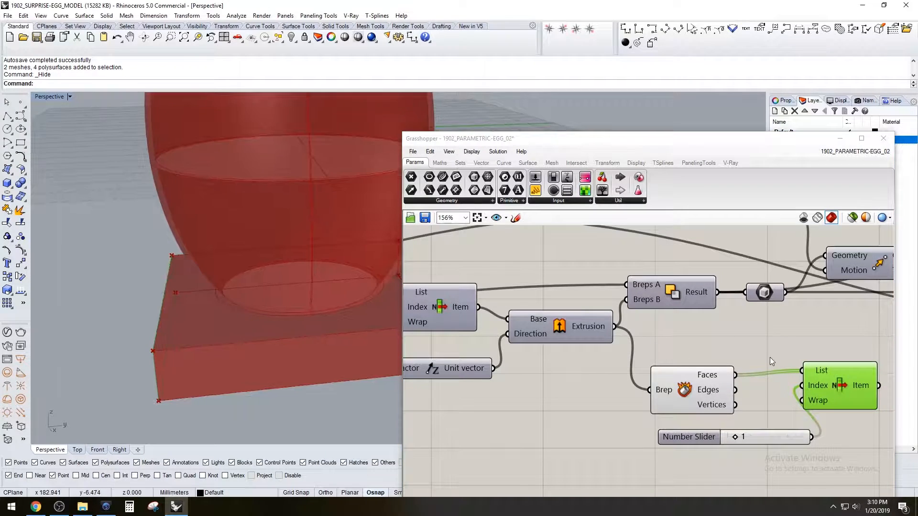
{"action": "left_click", "coordinate": [693, 439]}
{"action": "key", "text": "Delete"}
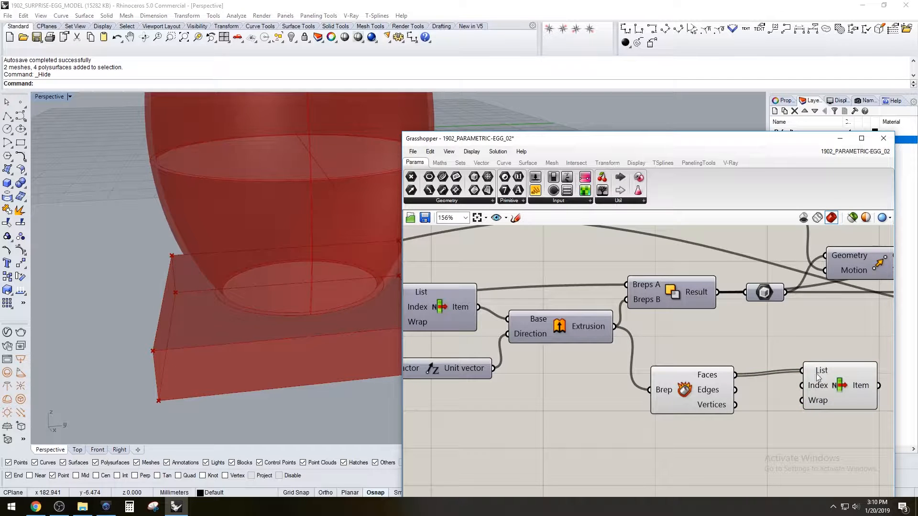
Reverse the new List Item's List input to pick the block's top face, and place the component close to Deconstruct Brep
{"action": "right_click_drag", "start_coordinate": [197, 320], "coordinate": [363, 318]}
{"action": "left_click_drag", "start_coordinate": [822, 391], "coordinate": [805, 390]}
{"action": "right_click_drag", "start_coordinate": [268, 335], "coordinate": [294, 350]}
{"action": "right_click", "coordinate": [799, 377]}
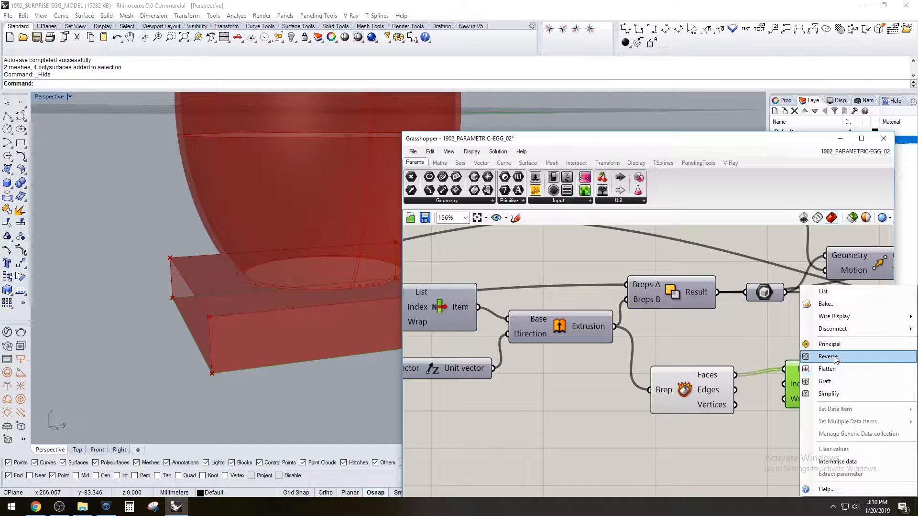
{"action": "left_click", "coordinate": [827, 357]}
{"action": "right_click_drag", "start_coordinate": [335, 315], "coordinate": [273, 291]}
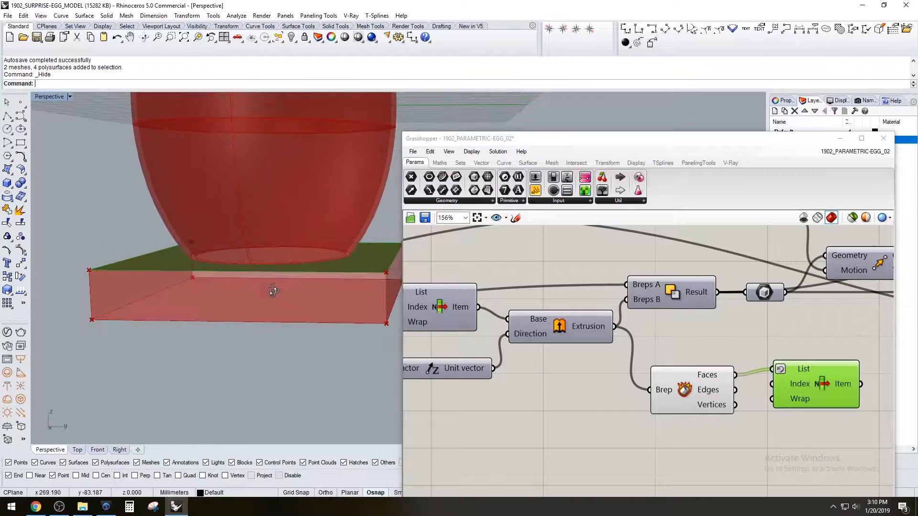
{"action": "left_click", "coordinate": [762, 311]}
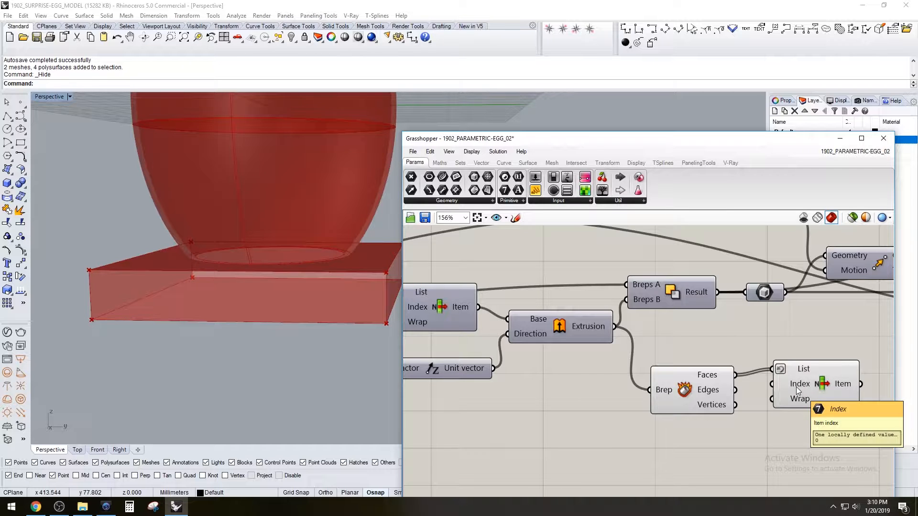
{"action": "left_click_drag", "start_coordinate": [805, 382], "coordinate": [795, 389]}
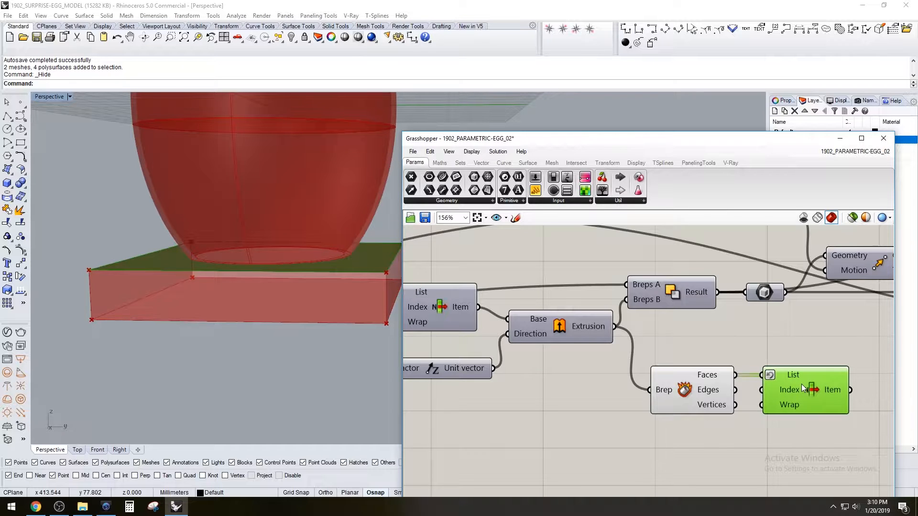
{"action": "left_click", "coordinate": [799, 343]}
Turn off the preview of the Deconstruct Brep component
{"action": "right_click_drag", "start_coordinate": [398, 322], "coordinate": [346, 306]}
{"action": "right_click", "coordinate": [684, 384]}
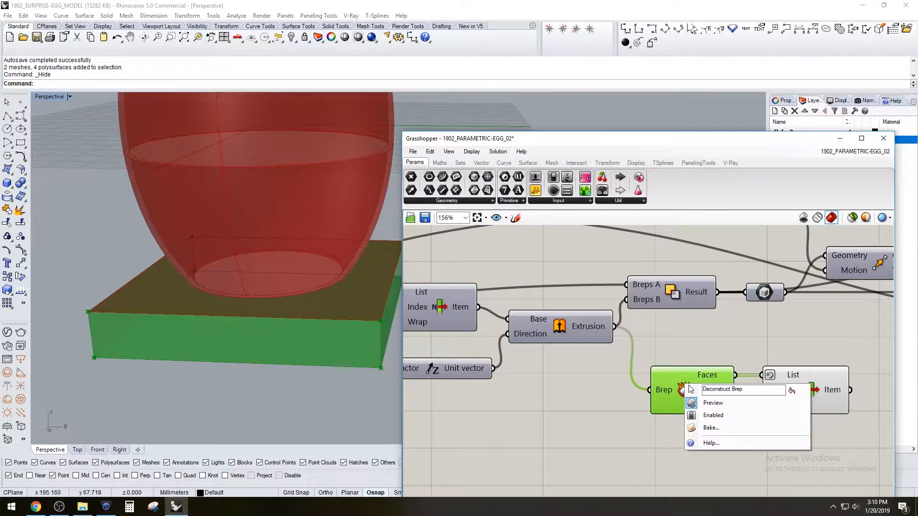
{"action": "left_click", "coordinate": [713, 403]}
{"action": "right_click_drag", "start_coordinate": [325, 305], "coordinate": [287, 287]}
{"action": "scroll", "coordinate": [742, 381], "scroll_direction": "up", "scroll_amount": 2}
Add an Extrude component beside the List Item that selects the block's top face
{"action": "double_click", "coordinate": [828, 397]}
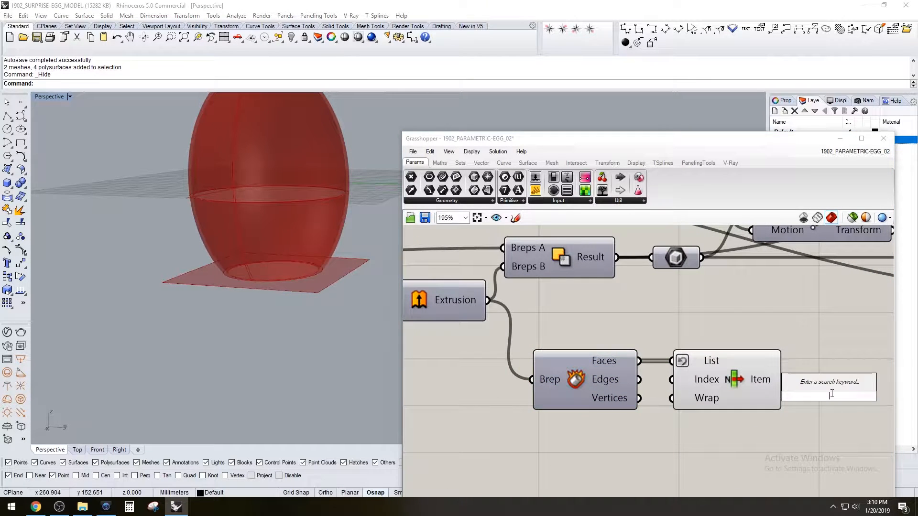
{"action": "type", "text": "extr"}
{"action": "left_click", "coordinate": [808, 384]}
{"action": "left_click_drag", "start_coordinate": [805, 392], "coordinate": [846, 383]}
{"action": "scroll", "coordinate": [846, 383], "scroll_direction": "down", "scroll_amount": 2}
{"action": "left_click", "coordinate": [746, 373]}
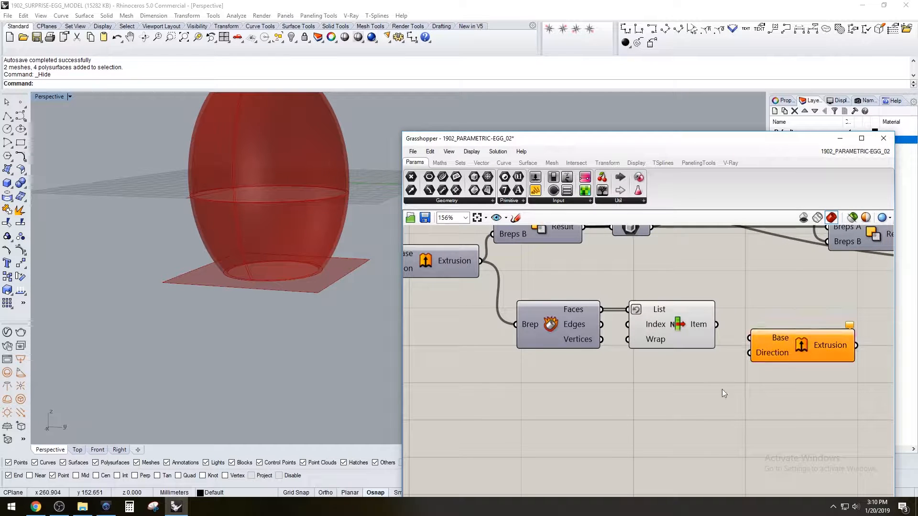
Add a Unit Z component to supply the new Extrude's Direction, and place the Extrude beside it below the List Item
{"action": "right_click_drag", "start_coordinate": [646, 413], "coordinate": [701, 419]}
{"action": "double_click", "coordinate": [700, 417]}
{"action": "type", "text": "z"}
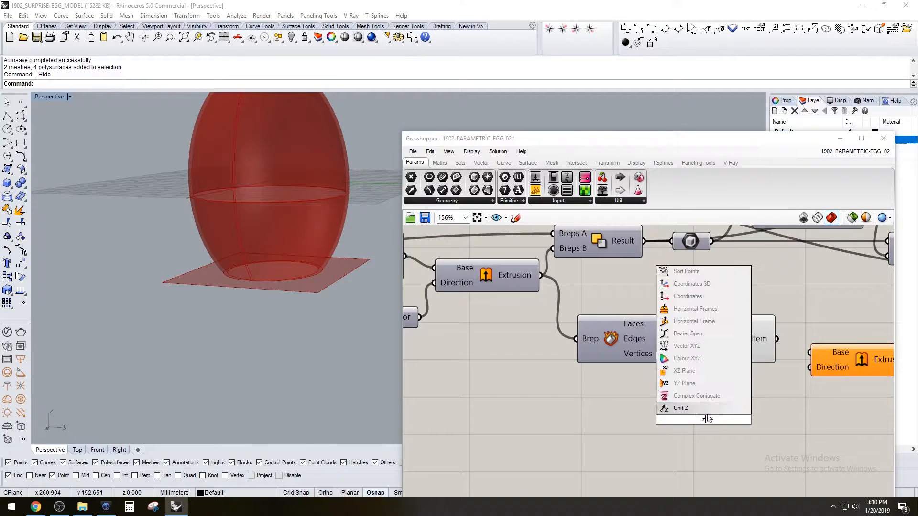
{"action": "left_click", "coordinate": [701, 409]}
{"action": "left_click_drag", "start_coordinate": [815, 372], "coordinate": [804, 412]}
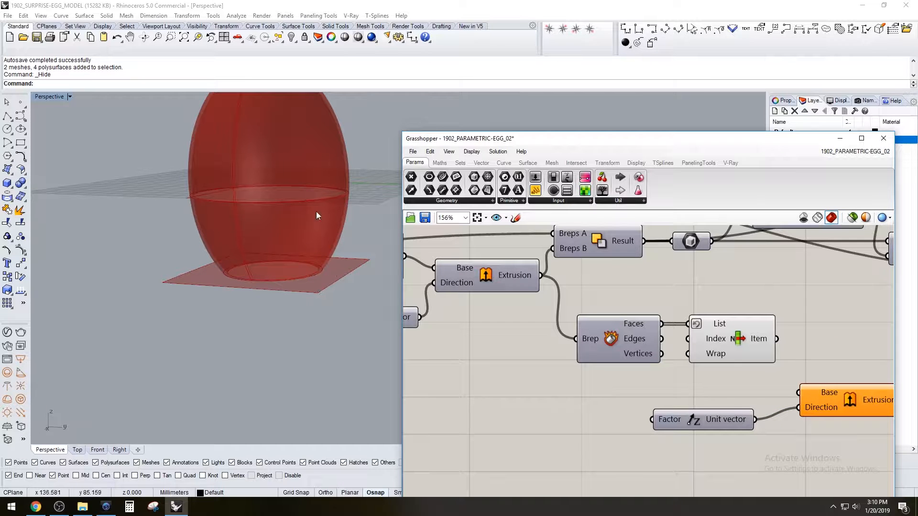
Set the wall thickness slider feeding the Negative component to 5
{"action": "scroll", "coordinate": [693, 409], "scroll_direction": "down", "scroll_amount": 5}
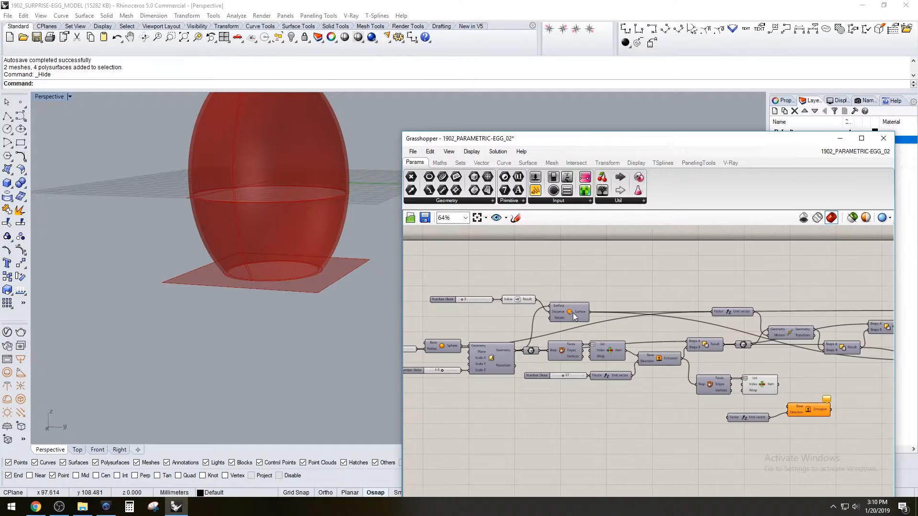
{"action": "scroll", "coordinate": [432, 308], "scroll_direction": "up", "scroll_amount": 7}
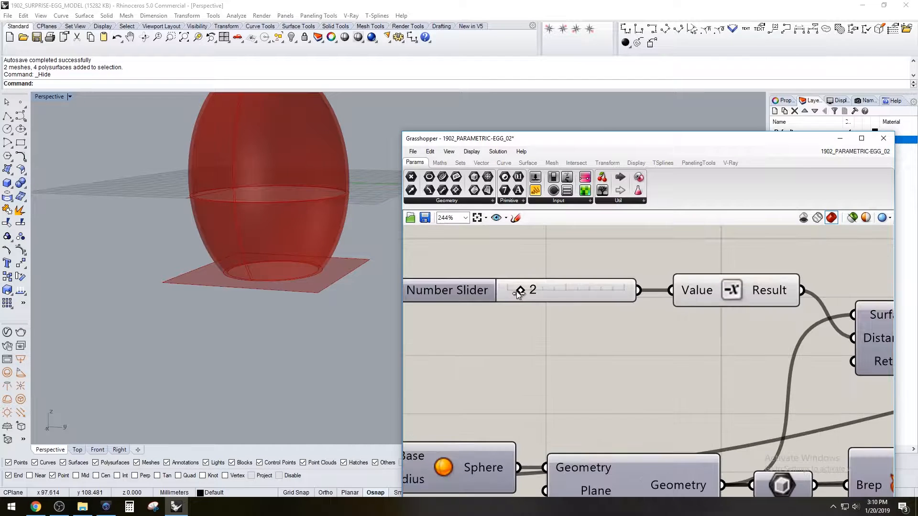
{"action": "left_click_drag", "start_coordinate": [543, 292], "coordinate": [553, 291]}
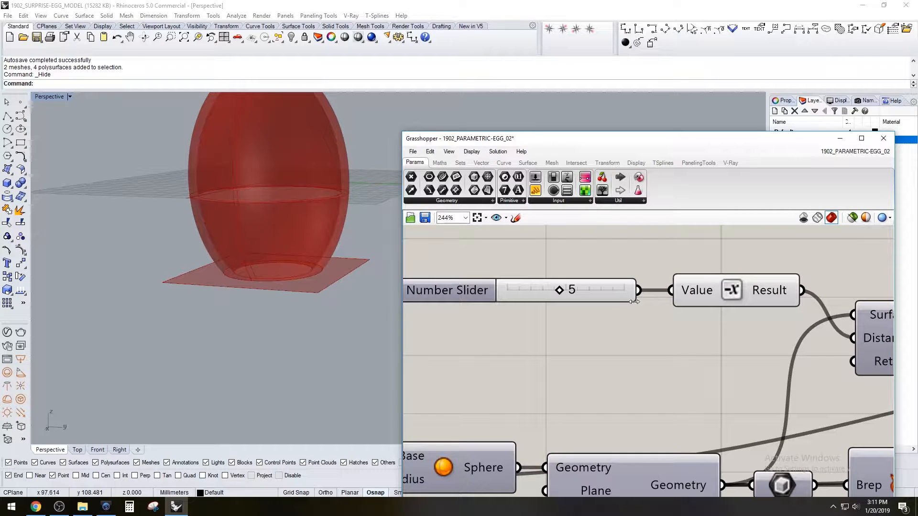
Connect the wall thickness slider to the Factor input of the new Unit Z component
{"action": "scroll", "coordinate": [640, 297], "scroll_direction": "down", "scroll_amount": 6}
{"action": "left_click_drag", "start_coordinate": [637, 295], "coordinate": [739, 354]}
{"action": "scroll", "coordinate": [662, 312], "scroll_direction": "down", "scroll_amount": 3}
{"action": "scroll", "coordinate": [790, 373], "scroll_direction": "up", "scroll_amount": 4}
{"action": "left_click", "coordinate": [841, 348]}
{"action": "scroll", "coordinate": [844, 345], "scroll_direction": "up", "scroll_amount": 3}
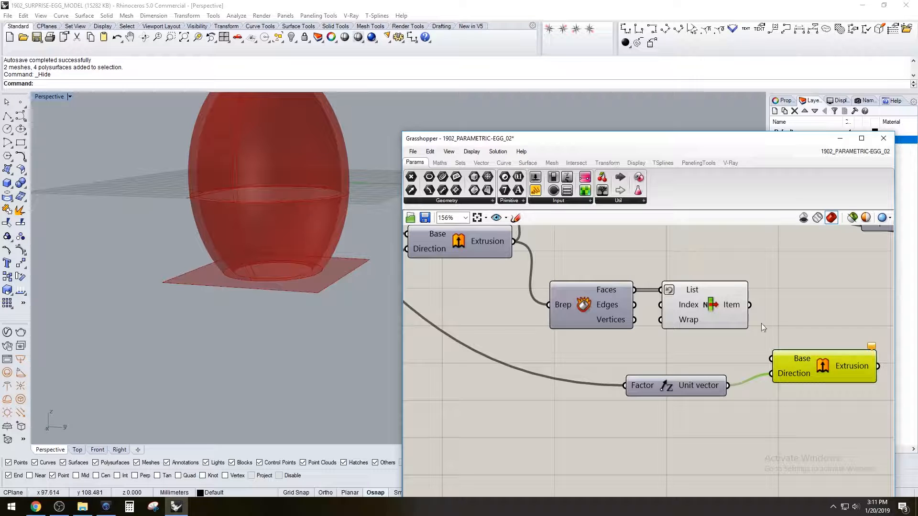
Connect the top face from the List Item to the new Extrude's Base input
{"action": "left_click", "coordinate": [721, 302]}
{"action": "left_click_drag", "start_coordinate": [751, 305], "coordinate": [771, 358]}
{"action": "right_click_drag", "start_coordinate": [309, 317], "coordinate": [311, 331]}
{"action": "mouse_move", "coordinate": [283, 267]}
{"action": "right_mouse_down"}
{"action": "mouse_move", "coordinate": [278, 289]}
{"action": "mouse_move", "coordinate": [283, 266]}
{"action": "right_mouse_up"}
Turn off the preview of the List Item that selects the block's top face
{"action": "left_click", "coordinate": [704, 343]}
{"action": "left_click", "coordinate": [691, 312]}
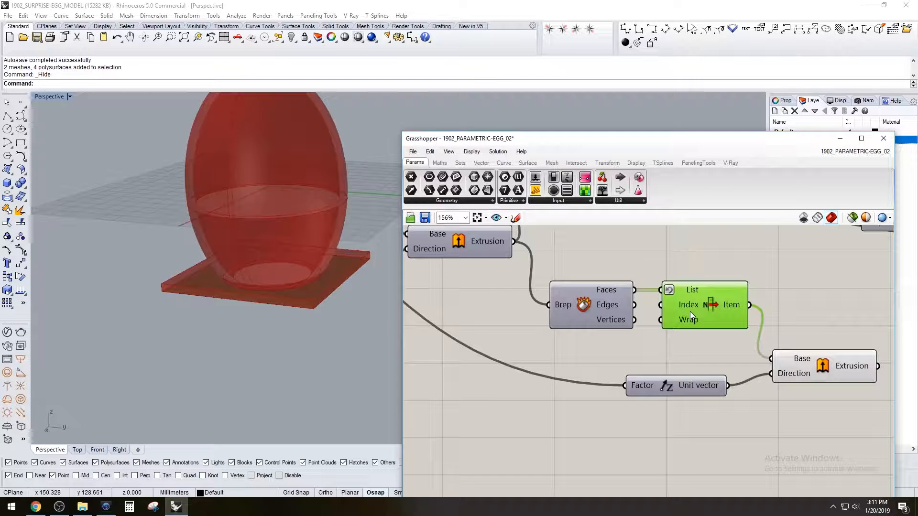
{"action": "right_click", "coordinate": [699, 303]}
{"action": "left_click", "coordinate": [675, 340]}
{"action": "right_click", "coordinate": [710, 308]}
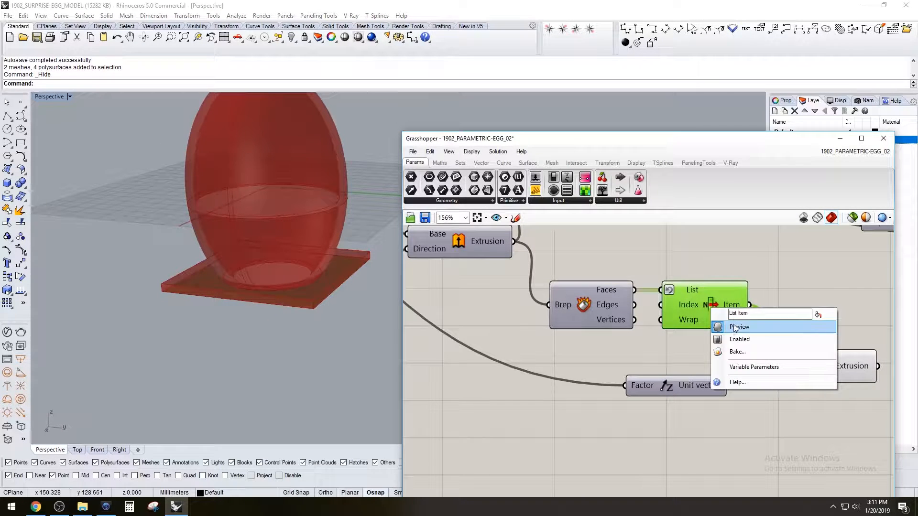
{"action": "left_click", "coordinate": [746, 318]}
Add a Solid Intersection component beside the Extrude of the block's top face
{"action": "left_click", "coordinate": [820, 357]}
{"action": "right_click_drag", "start_coordinate": [270, 296], "coordinate": [306, 267]}
{"action": "scroll", "coordinate": [546, 376], "scroll_direction": "down", "scroll_amount": 3}
{"action": "scroll", "coordinate": [320, 259], "scroll_direction": "up", "scroll_amount": 6}
{"action": "double_click", "coordinate": [802, 360]}
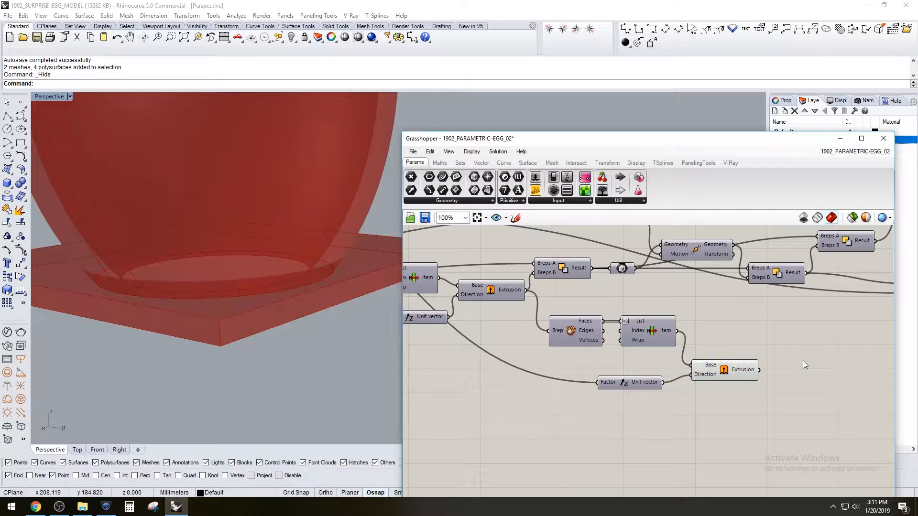
{"action": "type", "text": "nter"}
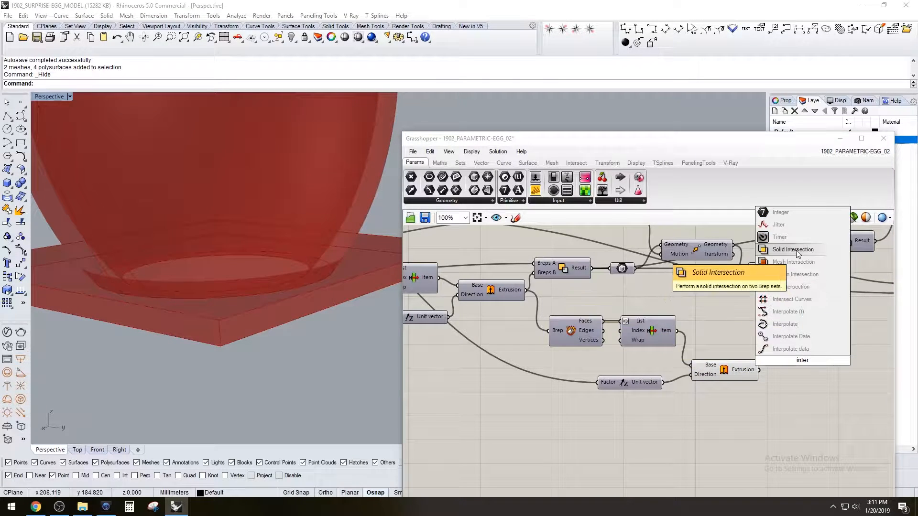
{"action": "left_click", "coordinate": [793, 250]}
Connect the top-face extrusion to the Solid Intersection's Breps B and the scaled egg geometry to its Breps A
{"action": "left_click", "coordinate": [736, 372]}
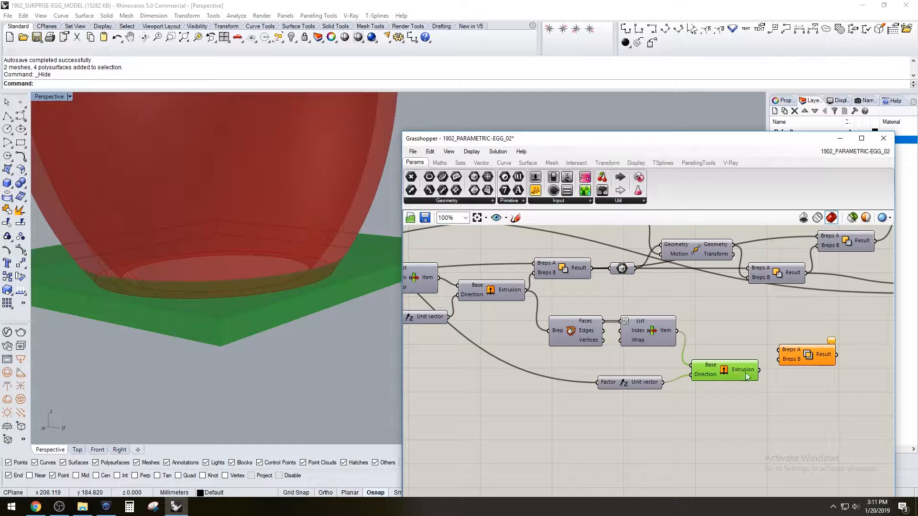
{"action": "left_click_drag", "start_coordinate": [780, 357], "coordinate": [781, 358]}
{"action": "scroll", "coordinate": [719, 314], "scroll_direction": "down", "scroll_amount": 3}
{"action": "right_click_drag", "start_coordinate": [720, 315], "coordinate": [779, 350]}
{"action": "scroll", "coordinate": [621, 324], "scroll_direction": "up", "scroll_amount": 3}
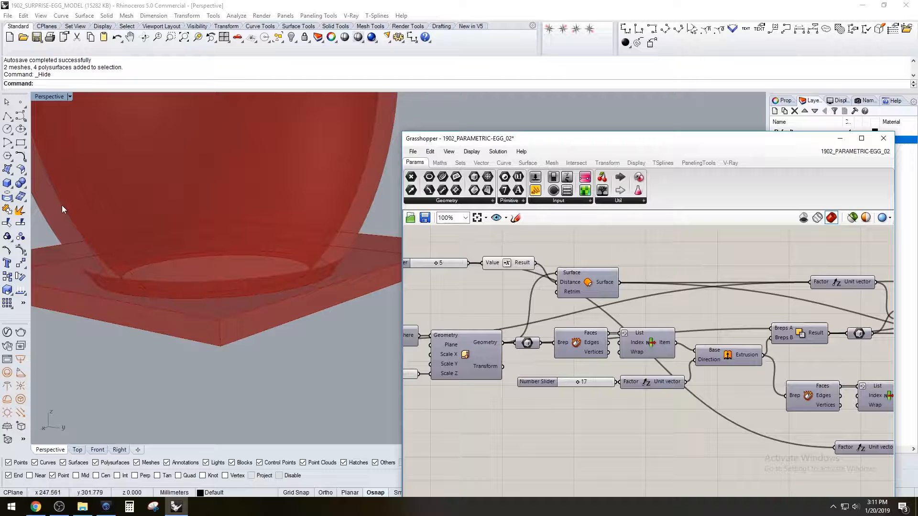
{"action": "scroll", "coordinate": [150, 258], "scroll_direction": "down", "scroll_amount": 4}
{"action": "mouse_move", "coordinate": [149, 259]}
{"action": "right_mouse_down"}
{"action": "mouse_move", "coordinate": [146, 318]}
{"action": "mouse_move", "coordinate": [147, 251]}
{"action": "right_mouse_up"}
{"action": "left_click", "coordinate": [495, 280]}
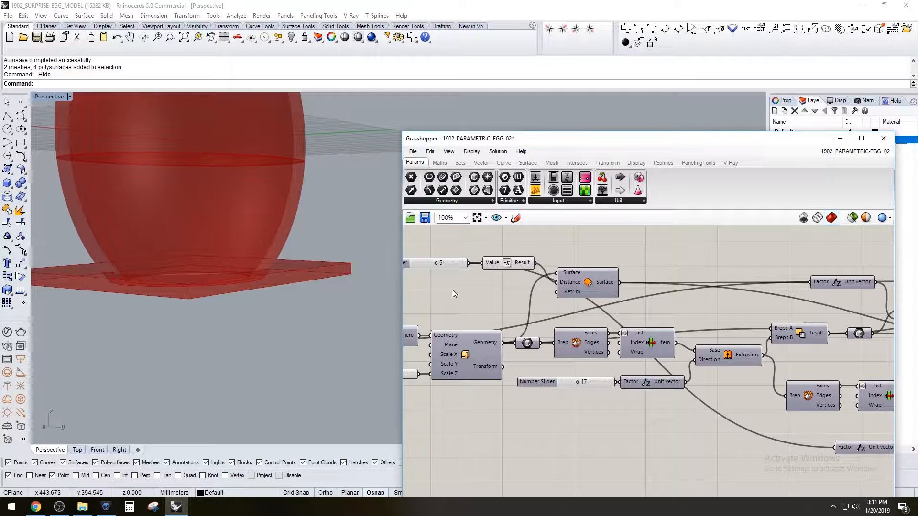
{"action": "right_click_drag", "start_coordinate": [534, 400], "coordinate": [594, 360]}
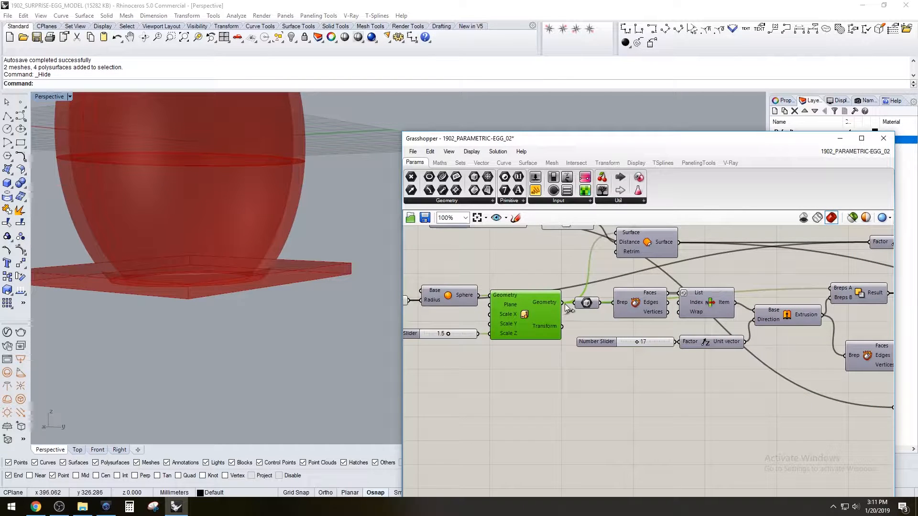
{"action": "scroll", "coordinate": [562, 308], "scroll_direction": "down", "scroll_amount": 4}
{"action": "left_click_drag", "start_coordinate": [561, 304], "coordinate": [858, 326]}
{"action": "scroll", "coordinate": [709, 357], "scroll_direction": "up", "scroll_amount": 4}
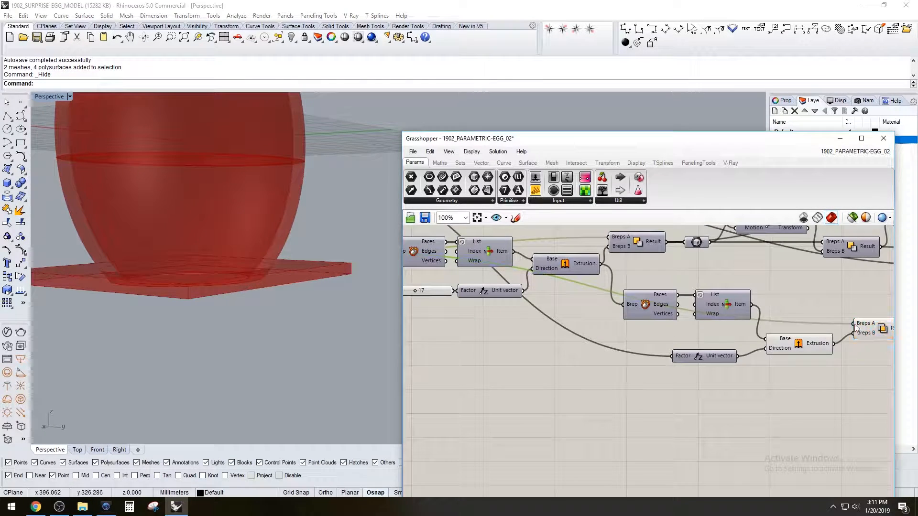
Turn off the preview of the top-face Extrude so only the intersected base plug is shown
{"action": "right_click_drag", "start_coordinate": [569, 389], "coordinate": [493, 387]}
{"action": "left_click", "coordinate": [723, 345]}
{"action": "right_click", "coordinate": [723, 343]}
{"action": "left_click", "coordinate": [737, 361]}
{"action": "right_click_drag", "start_coordinate": [240, 331], "coordinate": [246, 350]}
{"action": "left_click", "coordinate": [817, 329]}
{"action": "right_click_drag", "start_coordinate": [181, 325], "coordinate": [210, 268]}
Add a Solid Union component and place it beyond the lower shell's Solid Difference
{"action": "right_click_drag", "start_coordinate": [767, 343], "coordinate": [576, 356]}
{"action": "scroll", "coordinate": [670, 363], "scroll_direction": "down", "scroll_amount": 1}
{"action": "right_click_drag", "start_coordinate": [669, 363], "coordinate": [610, 382]}
{"action": "left_click", "coordinate": [667, 307]}
{"action": "left_click", "coordinate": [562, 369]}
{"action": "left_click", "coordinate": [669, 314]}
{"action": "left_click", "coordinate": [677, 362]}
{"action": "double_click", "coordinate": [702, 364]}
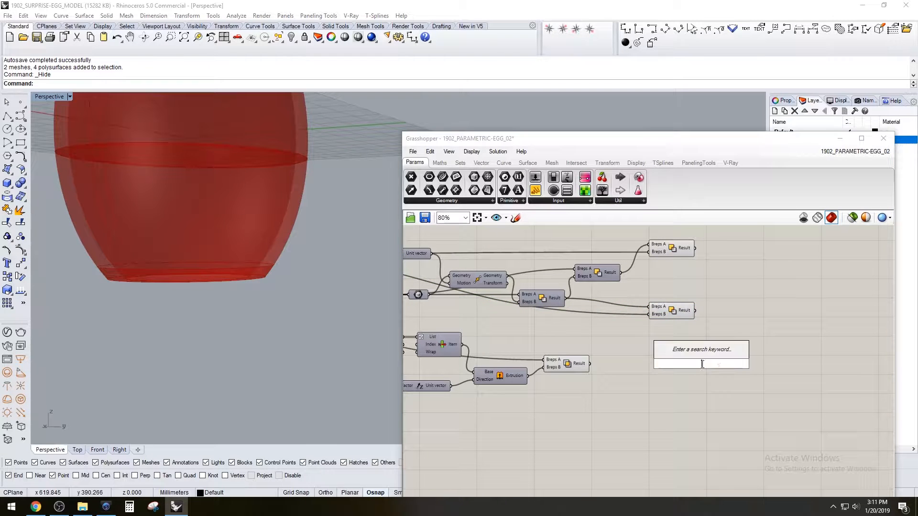
{"action": "type", "text": "un"}
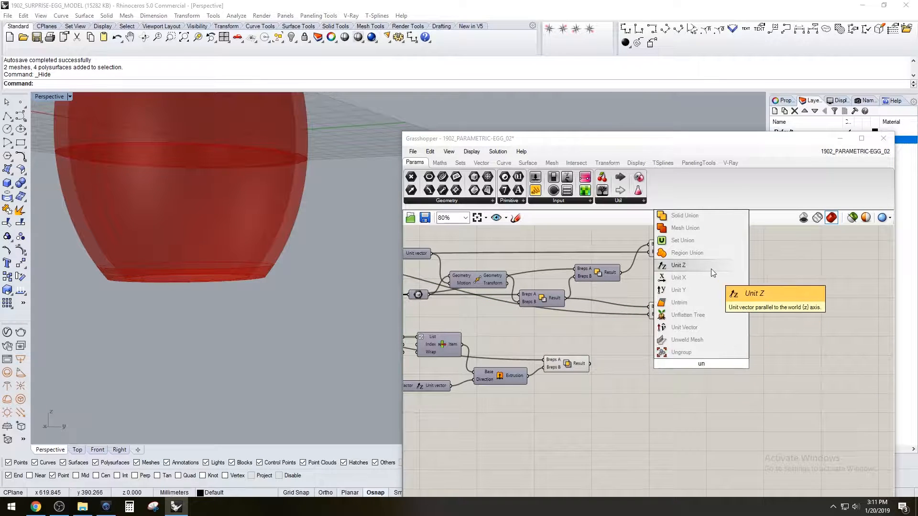
{"action": "left_click", "coordinate": [707, 217]}
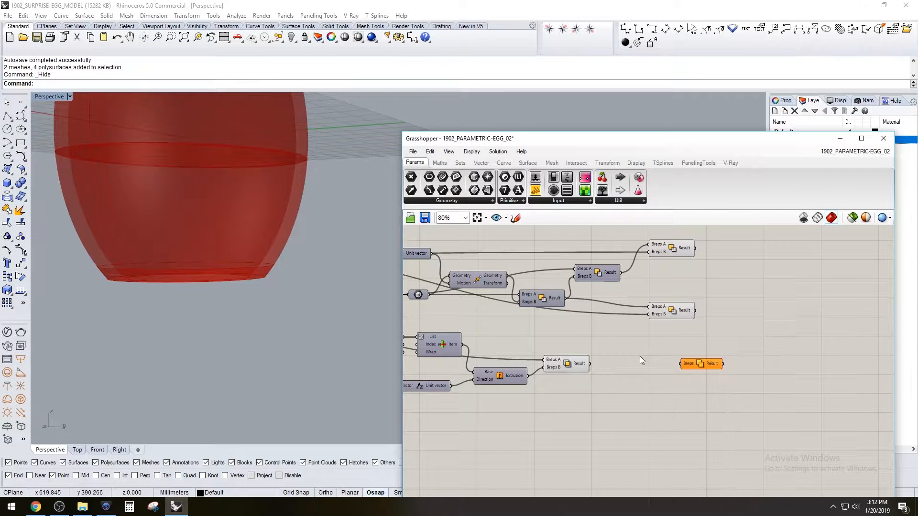
{"action": "left_click_drag", "start_coordinate": [702, 363], "coordinate": [729, 338]}
{"action": "left_click", "coordinate": [680, 368]}
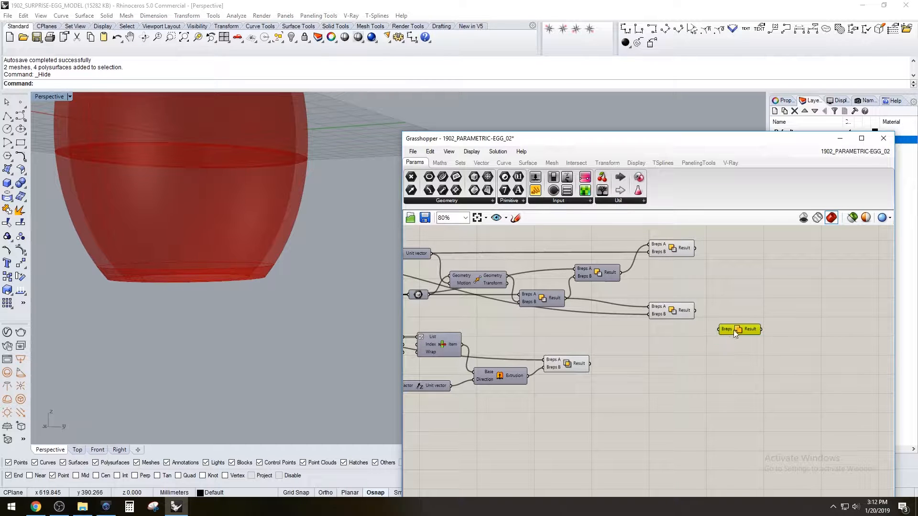
Turn off the preview of the lower shell's Solid Difference and the base plug's Solid Intersection
{"action": "left_click_drag", "start_coordinate": [670, 383], "coordinate": [556, 339]}
{"action": "left_click", "coordinate": [673, 313], "text": "shift"}
{"action": "middle_click", "coordinate": [683, 312]}
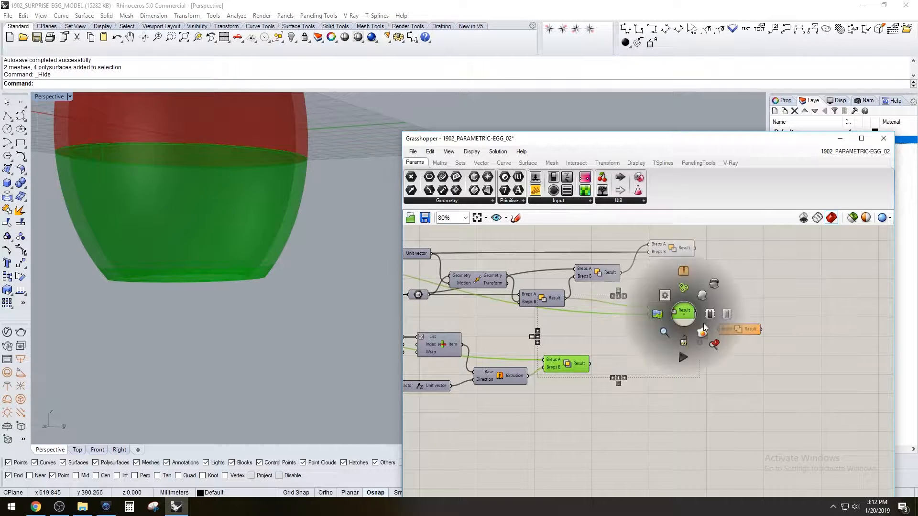
{"action": "left_click", "coordinate": [712, 285]}
Connect the lower shell and base plug results to the Solid Union's Breps input, and flatten that input
{"action": "left_click_drag", "start_coordinate": [719, 327], "coordinate": [719, 328]}
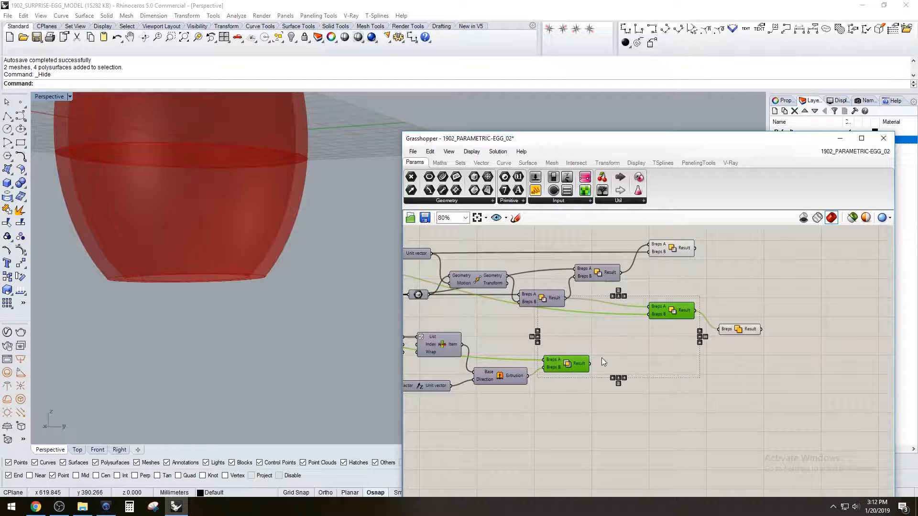
{"action": "left_click_drag", "start_coordinate": [591, 364], "coordinate": [720, 329]}
{"action": "left_click", "coordinate": [738, 336]}
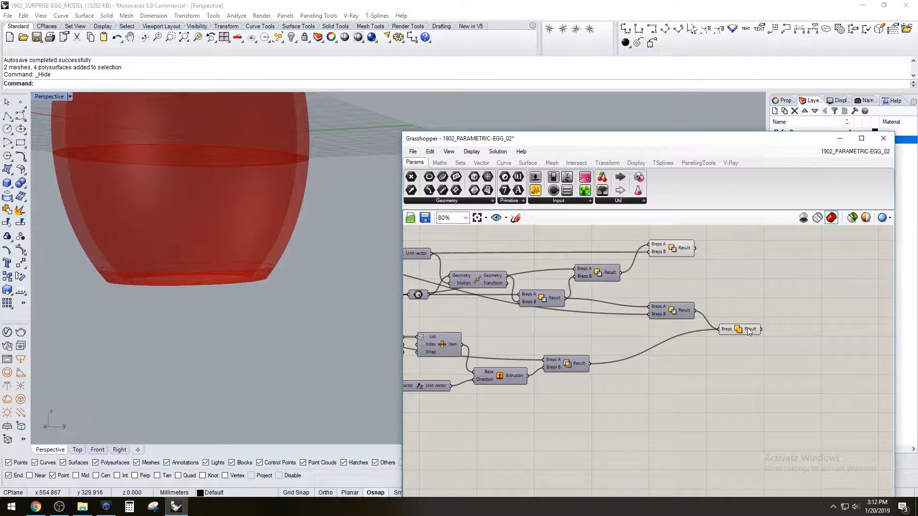
{"action": "right_click", "coordinate": [728, 330]}
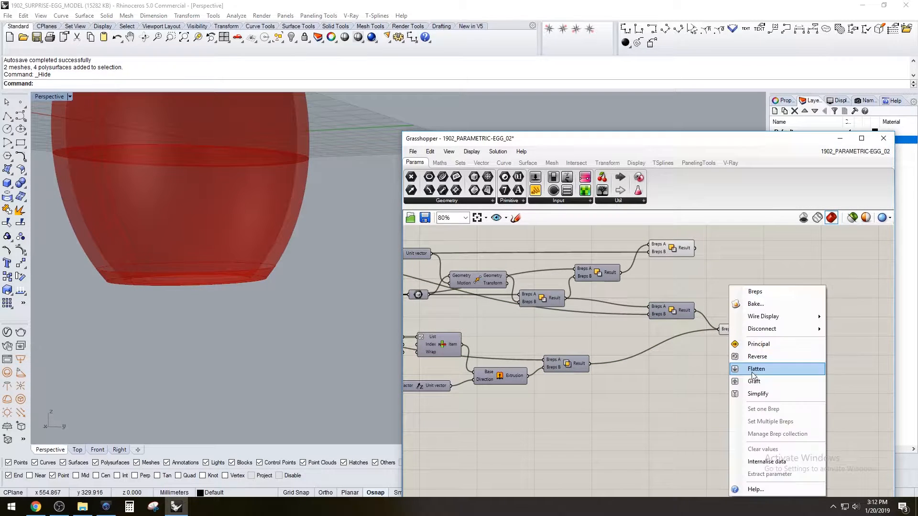
{"action": "left_click", "coordinate": [745, 369]}
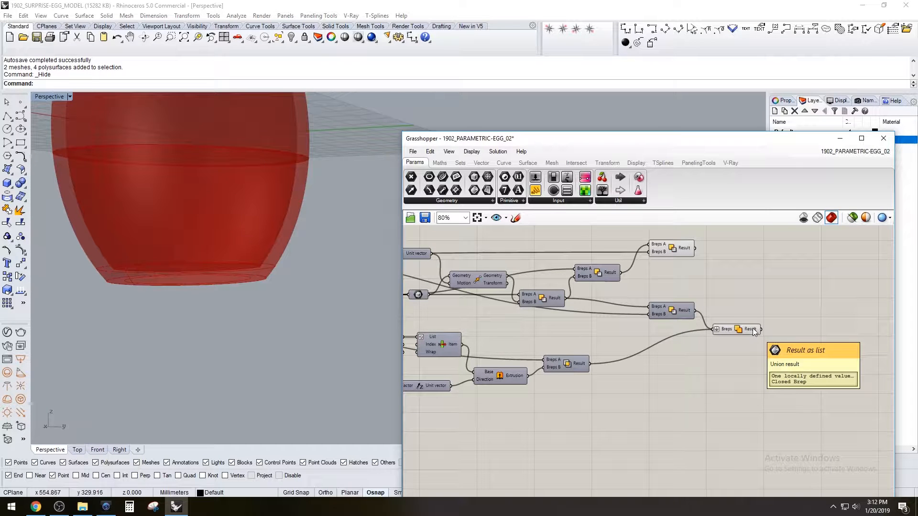
{"action": "left_click_drag", "start_coordinate": [748, 333], "coordinate": [749, 336]}
{"action": "left_click", "coordinate": [747, 315]}
Try driving the Factor of the base plug's Unit Z with a separate number slider set to 10
{"action": "right_click_drag", "start_coordinate": [237, 309], "coordinate": [217, 332]}
{"action": "right_click_drag", "start_coordinate": [546, 394], "coordinate": [659, 354]}
{"action": "scroll", "coordinate": [570, 356], "scroll_direction": "up", "scroll_amount": 1}
{"action": "right_click_drag", "start_coordinate": [570, 356], "coordinate": [667, 368]}
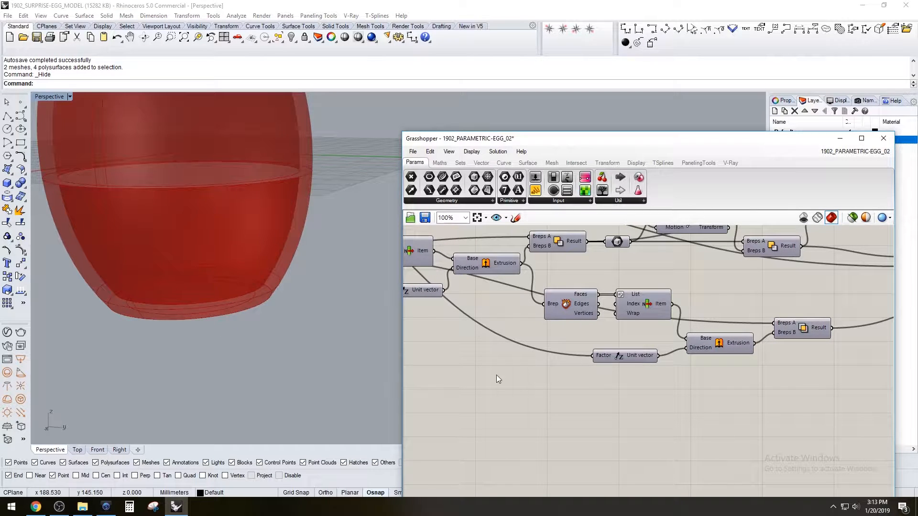
{"action": "double_click", "coordinate": [491, 377]}
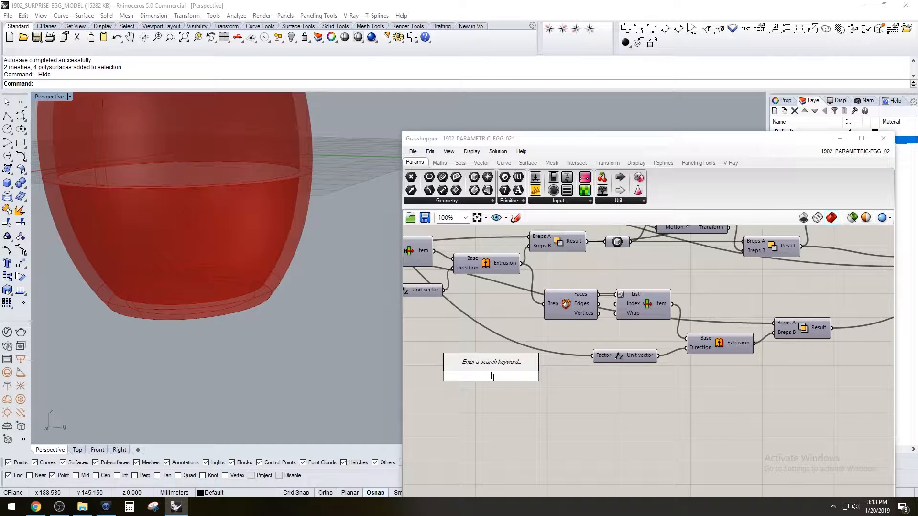
{"action": "type", "text": "10"}
{"action": "key", "text": "Return"}
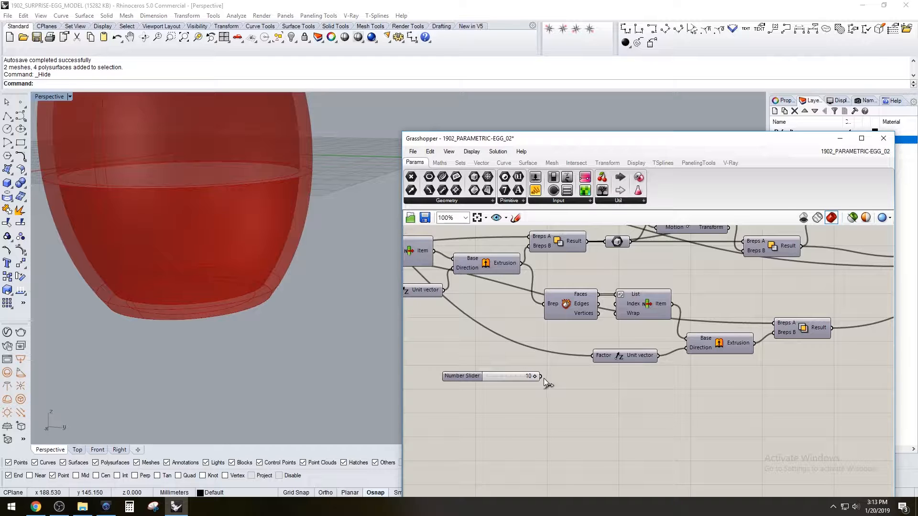
{"action": "left_click_drag", "start_coordinate": [592, 360], "coordinate": [593, 359]}
{"action": "mouse_move", "coordinate": [291, 320]}
{"action": "right_mouse_down"}
{"action": "mouse_move", "coordinate": [307, 259]}
{"action": "mouse_move", "coordinate": [292, 337]}
{"action": "right_mouse_up"}
{"action": "right_click_drag", "start_coordinate": [159, 313], "coordinate": [195, 285]}
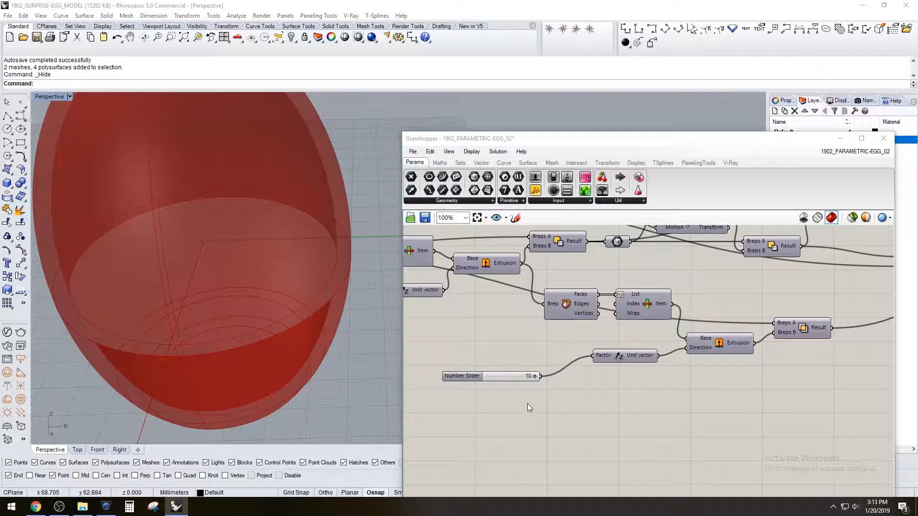
Undo the slider's connection to the Unit Z Factor, and delete the separate slider
{"action": "key", "text": "ctrl+z"}
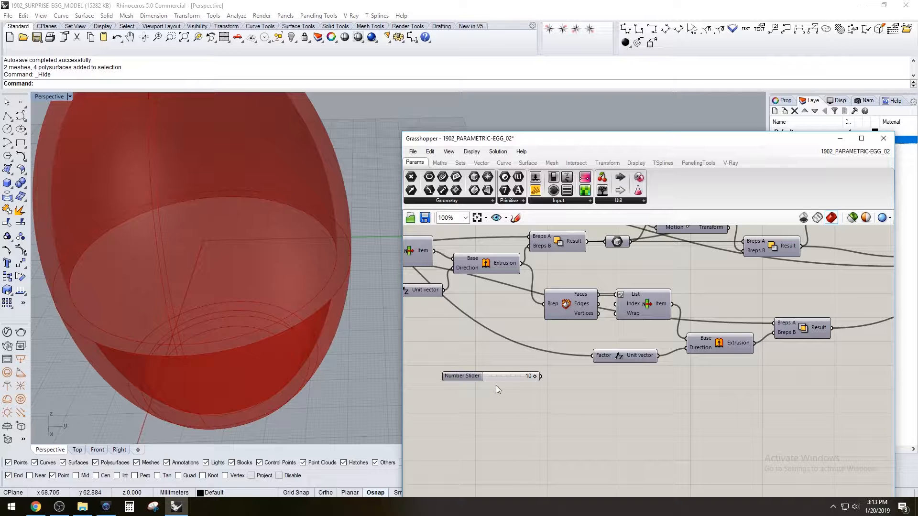
{"action": "left_click", "coordinate": [456, 378]}
{"action": "key", "text": "Delete"}
Examine the complete hollow egg with its closed base from the side
{"action": "right_click_drag", "start_coordinate": [316, 321], "coordinate": [313, 274]}
{"action": "scroll", "coordinate": [316, 258], "scroll_direction": "down", "scroll_amount": 5}
{"action": "scroll", "coordinate": [794, 362], "scroll_direction": "down", "scroll_amount": 1}
{"action": "right_click_drag", "start_coordinate": [794, 362], "coordinate": [566, 403]}
{"action": "left_click", "coordinate": [740, 347]}
{"action": "right_click_drag", "start_coordinate": [298, 251], "coordinate": [302, 221]}
{"action": "left_click", "coordinate": [676, 258]}
{"action": "left_click", "coordinate": [780, 289]}
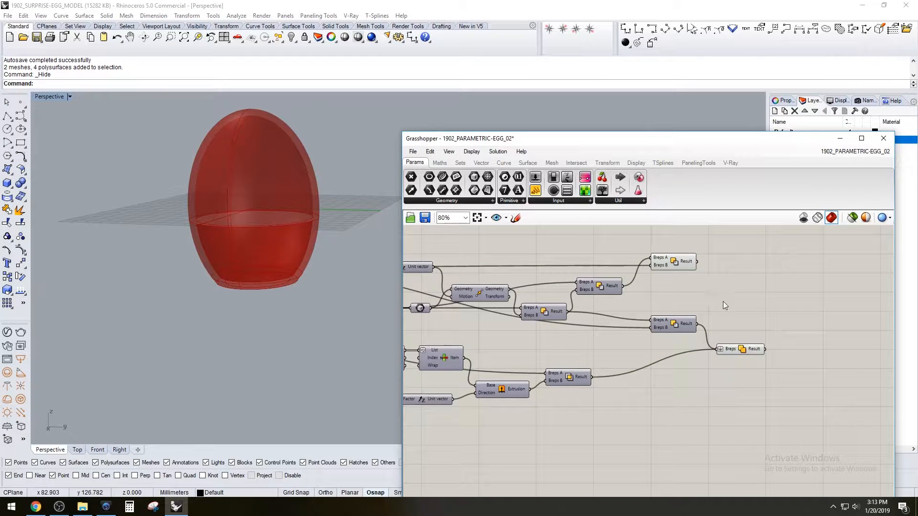
Highlight the egg's upper and lower parts in turn and examine the edge where they meet
{"action": "scroll", "coordinate": [728, 311], "scroll_direction": "up", "scroll_amount": 1}
{"action": "right_click_drag", "start_coordinate": [350, 241], "coordinate": [287, 214]}
{"action": "scroll", "coordinate": [285, 198], "scroll_direction": "up", "scroll_amount": 6}
{"action": "left_click", "coordinate": [659, 264]}
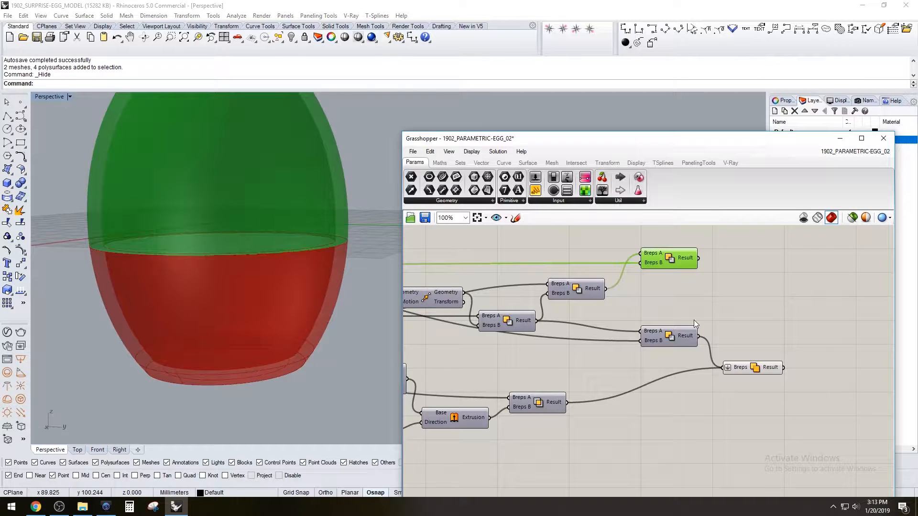
{"action": "left_click", "coordinate": [762, 371]}
{"action": "left_click", "coordinate": [678, 263]}
{"action": "right_click_drag", "start_coordinate": [352, 233], "coordinate": [329, 259]}
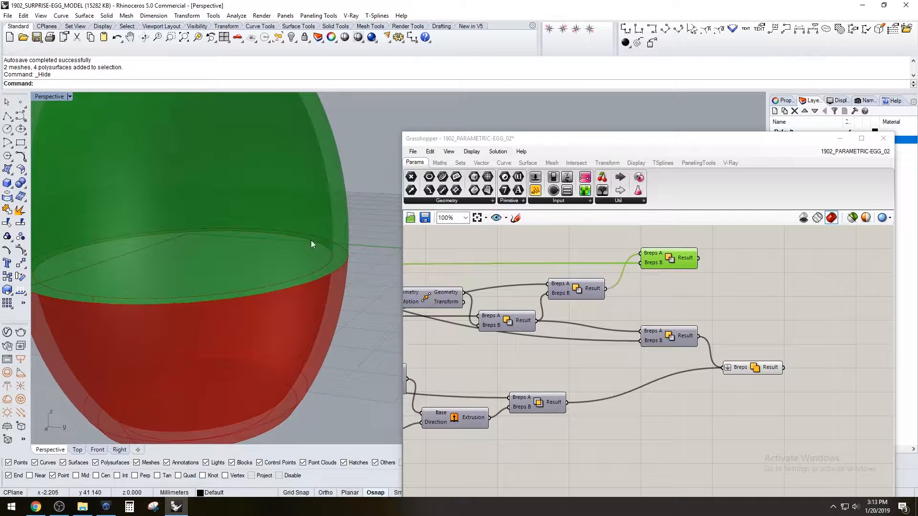
{"action": "right_click_drag", "start_coordinate": [71, 246], "coordinate": [103, 248], "text": "shift"}
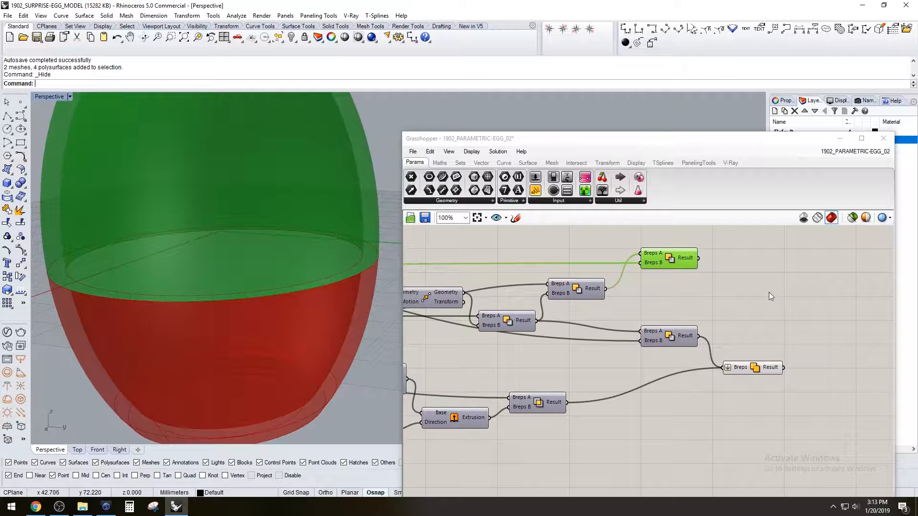
Move the Solid Union component slightly closer to the lower shell's Solid Difference, and clear the selection
{"action": "left_click", "coordinate": [723, 295]}
{"action": "left_click_drag", "start_coordinate": [742, 370], "coordinate": [734, 360]}
{"action": "left_click", "coordinate": [736, 331]}
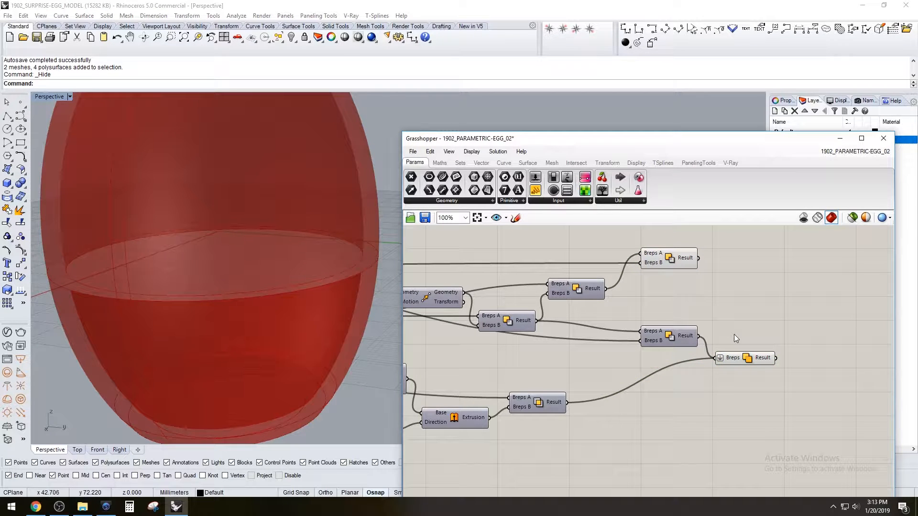
{"action": "left_click", "coordinate": [377, 311]}
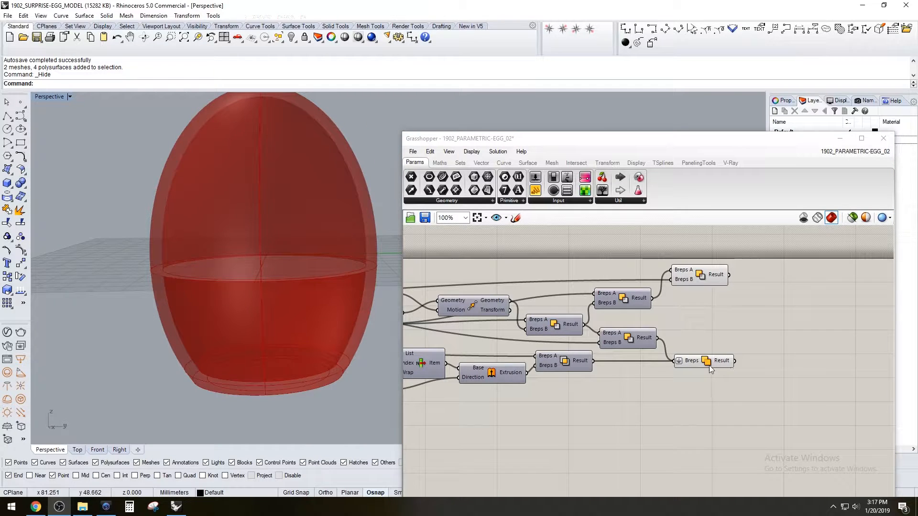
Turn off the preview of the upper shell's Solid Difference so only the lower half shows
{"action": "left_click", "coordinate": [705, 361]}
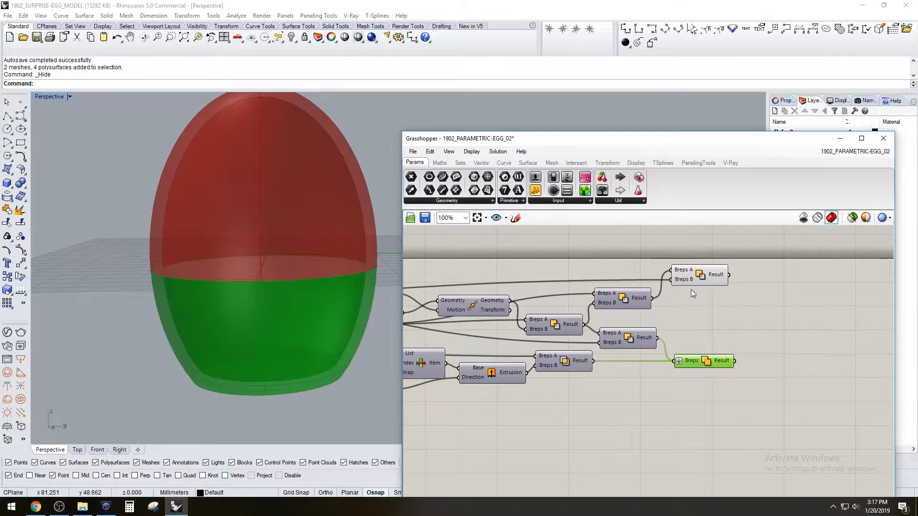
{"action": "right_click", "coordinate": [701, 277]}
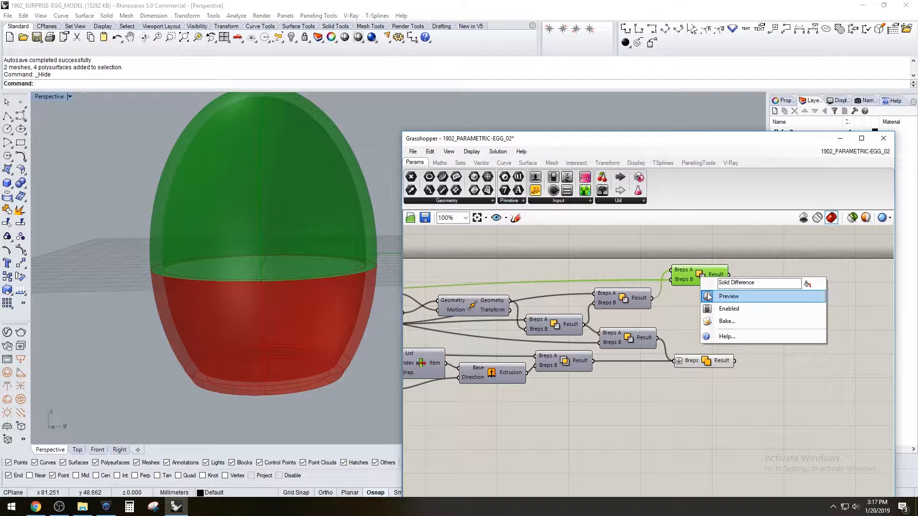
{"action": "left_click", "coordinate": [708, 296]}
{"action": "right_click_drag", "start_coordinate": [329, 246], "coordinate": [353, 273]}
{"action": "scroll", "coordinate": [681, 329], "scroll_direction": "up", "scroll_amount": 2}
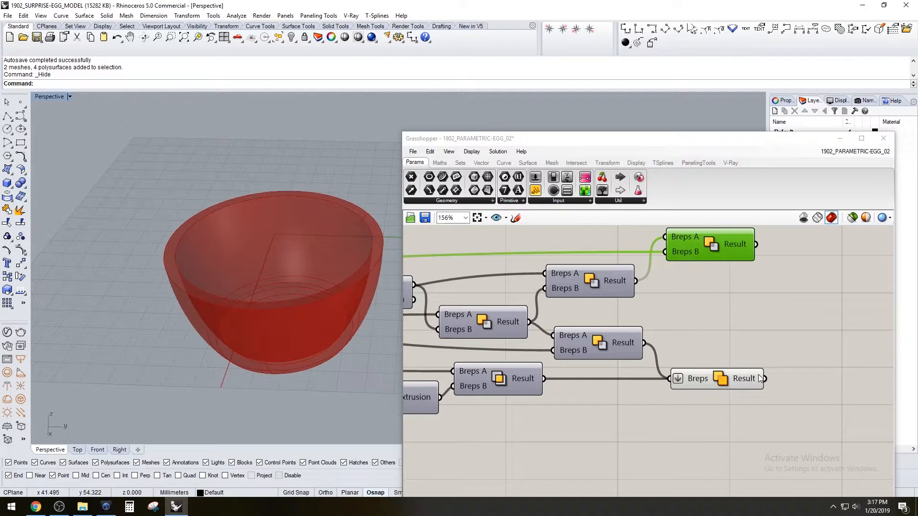
Add a Box parameter and feed it the Solid Union result to get the lower half's bounding box
{"action": "left_click", "coordinate": [734, 375]}
{"action": "left_click", "coordinate": [765, 356]}
{"action": "right_click_drag", "start_coordinate": [803, 331], "coordinate": [778, 320]}
{"action": "double_click", "coordinate": [779, 320]}
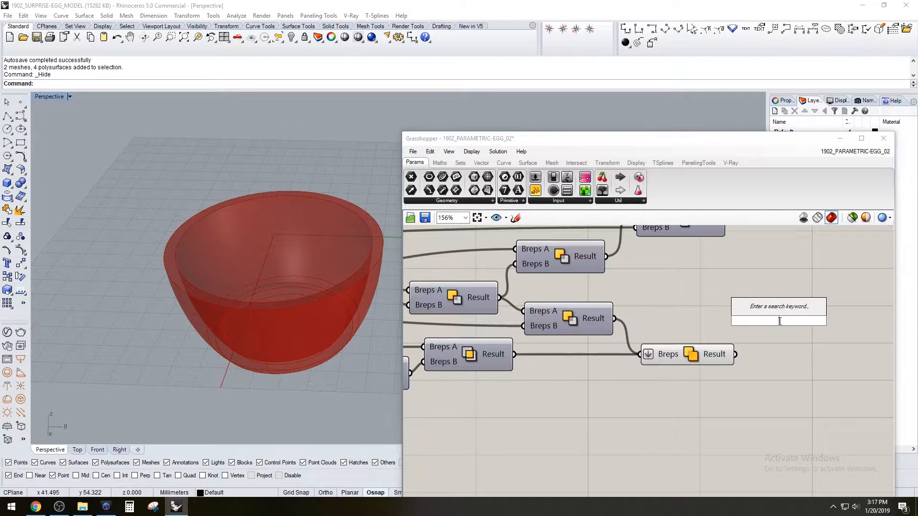
{"action": "type", "text": "box"}
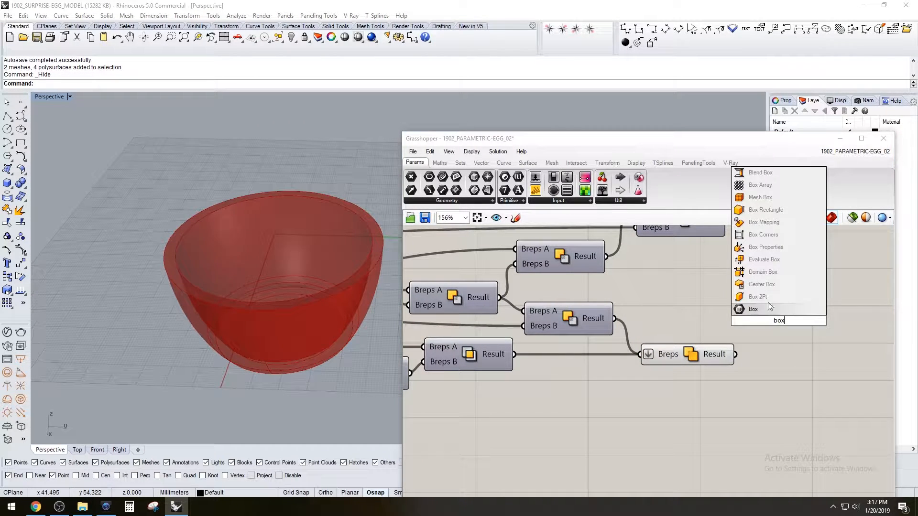
{"action": "left_click", "coordinate": [762, 309]}
{"action": "left_click_drag", "start_coordinate": [778, 321], "coordinate": [768, 358]}
{"action": "left_click", "coordinate": [681, 328]}
{"action": "right_click_drag", "start_coordinate": [305, 325], "coordinate": [330, 250]}
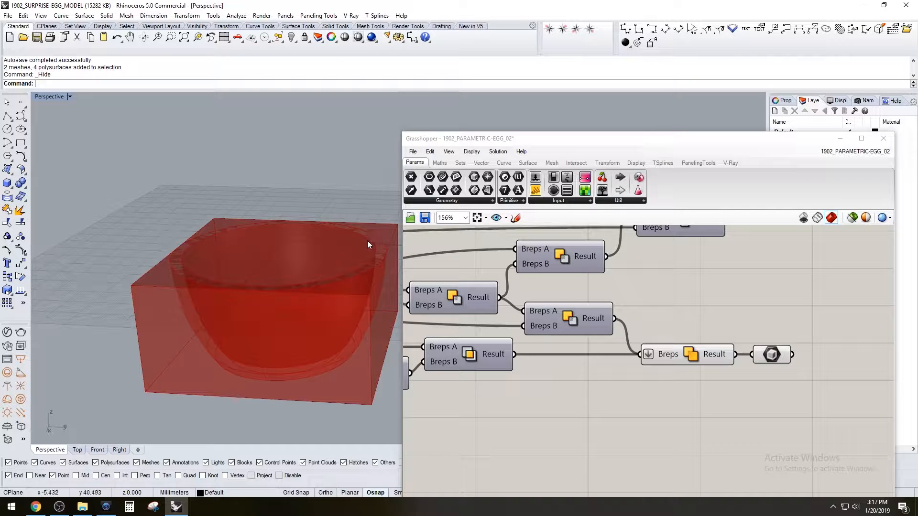
Add a Deconstruct Brep component and connect the Box parameter to its Brep input
{"action": "left_click", "coordinate": [771, 354]}
{"action": "right_click_drag", "start_coordinate": [859, 319], "coordinate": [803, 304]}
{"action": "double_click", "coordinate": [804, 306]}
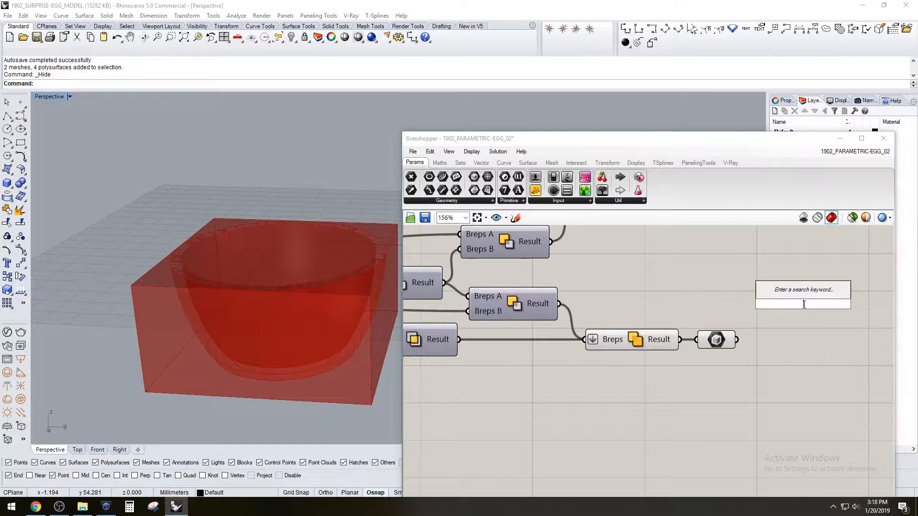
{"action": "type", "text": "de"}
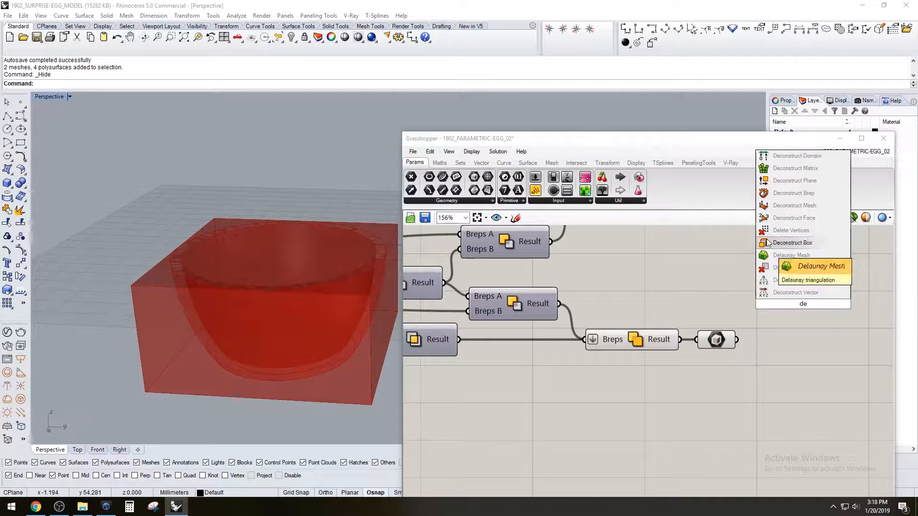
{"action": "left_click", "coordinate": [786, 194]}
{"action": "left_click_drag", "start_coordinate": [738, 340], "coordinate": [779, 342]}
Turn off the preview of the Box parameter after the Solid Union
{"action": "left_click_drag", "start_coordinate": [721, 380], "coordinate": [684, 328]}
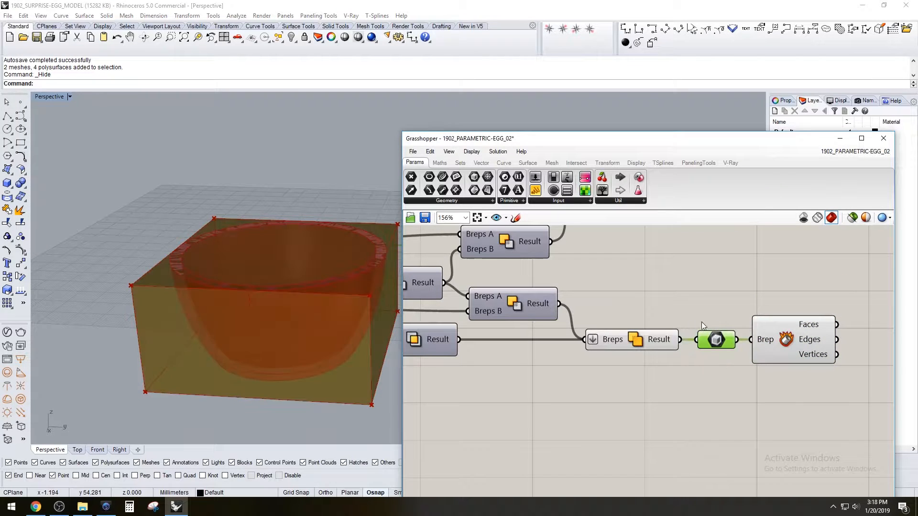
{"action": "middle_click", "coordinate": [704, 318]}
{"action": "left_click", "coordinate": [733, 291]}
{"action": "right_click_drag", "start_coordinate": [852, 303], "coordinate": [667, 274]}
{"action": "left_click", "coordinate": [698, 331]}
Add a List Item component and connect the bounding box's Faces output to its List input
{"action": "double_click", "coordinate": [769, 348]}
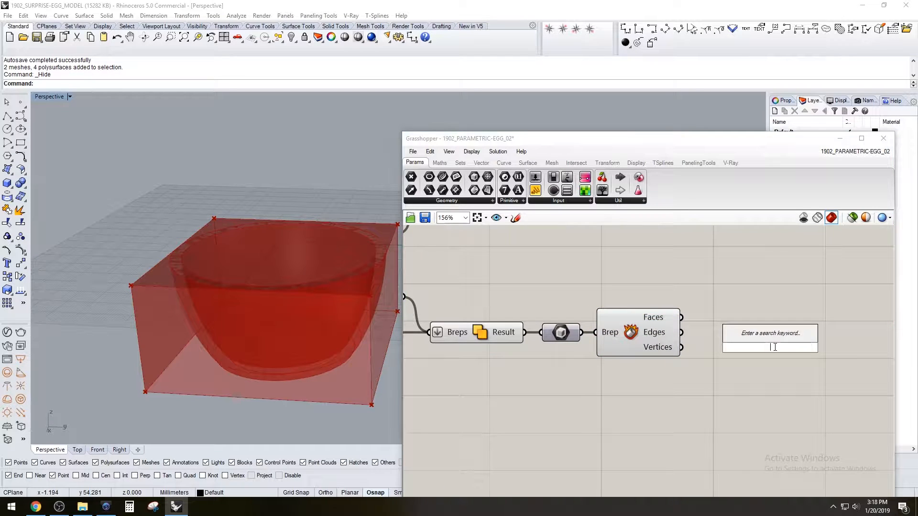
{"action": "type", "text": "li"}
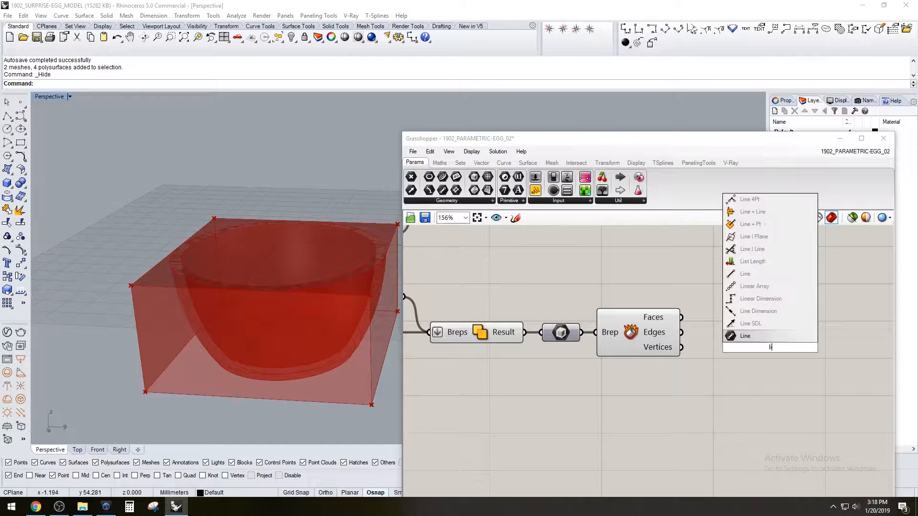
{"action": "type", "text": "s"}
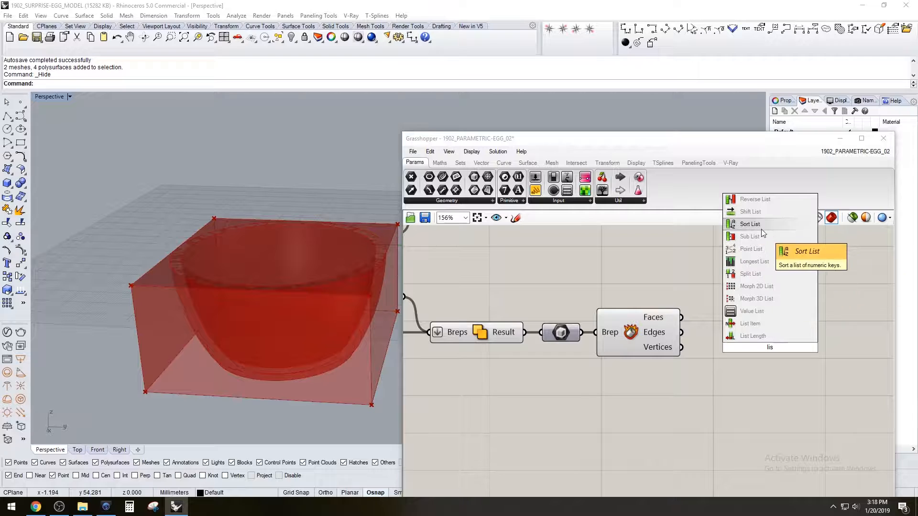
{"action": "left_click", "coordinate": [765, 325]}
{"action": "left_click_drag", "start_coordinate": [681, 317], "coordinate": [755, 327]}
{"action": "right_click_drag", "start_coordinate": [296, 227], "coordinate": [193, 324]}
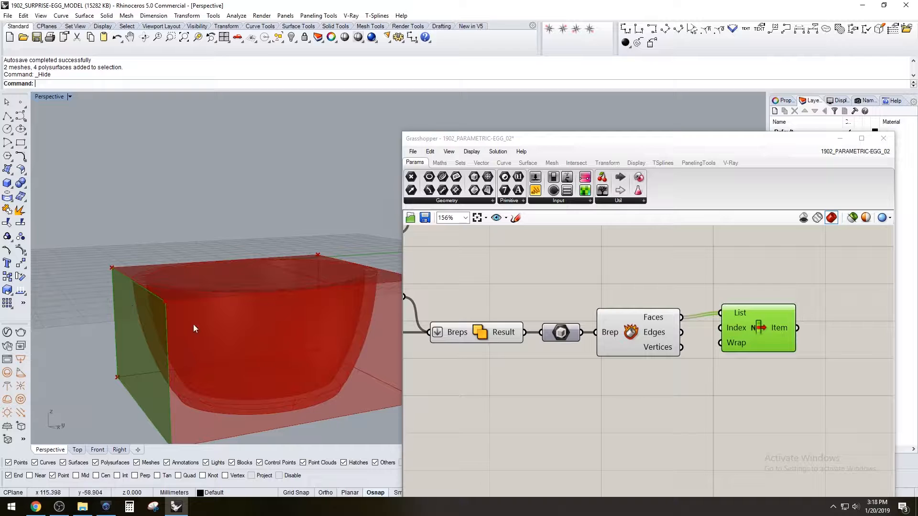
Reverse the List input of the List Item to pick the bounding box's top face
{"action": "right_click", "coordinate": [736, 316]}
{"action": "left_click", "coordinate": [764, 356]}
{"action": "left_click_drag", "start_coordinate": [742, 323], "coordinate": [733, 327]}
{"action": "left_click", "coordinate": [689, 368]}
Turn off the preview of the Deconstruct Brep so only the top face remains from the bounding box
{"action": "right_click_drag", "start_coordinate": [281, 300], "coordinate": [225, 306]}
{"action": "left_click", "coordinate": [643, 331]}
{"action": "right_click", "coordinate": [643, 331]}
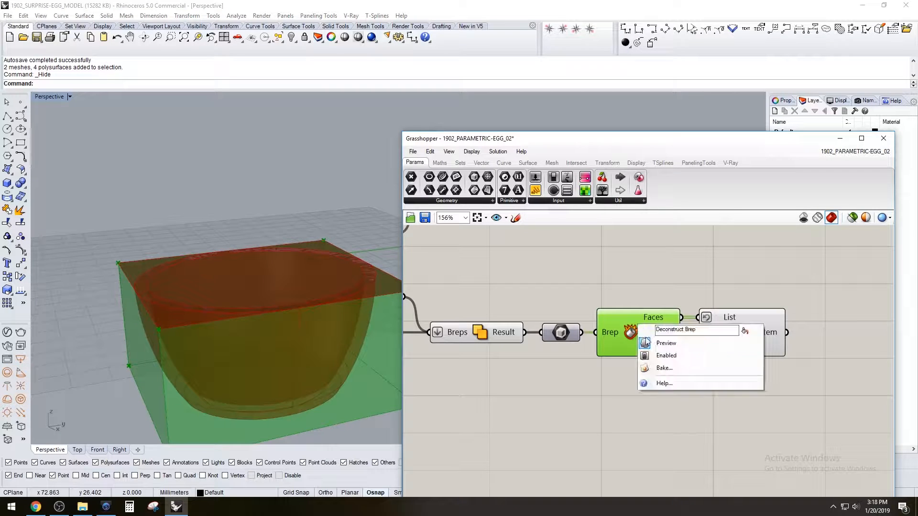
{"action": "left_click", "coordinate": [648, 345]}
{"action": "right_click_drag", "start_coordinate": [267, 239], "coordinate": [253, 262]}
{"action": "left_click", "coordinate": [622, 392]}
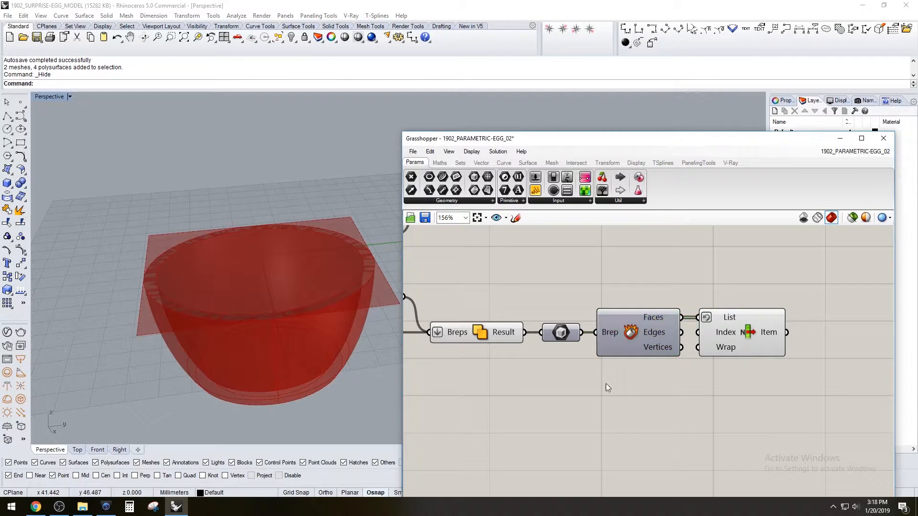
Highlight the Solid Union and the List Item's top face in turn to compare where they meet
{"action": "left_click", "coordinate": [486, 334]}
{"action": "left_click", "coordinate": [524, 289]}
{"action": "left_click", "coordinate": [480, 329]}
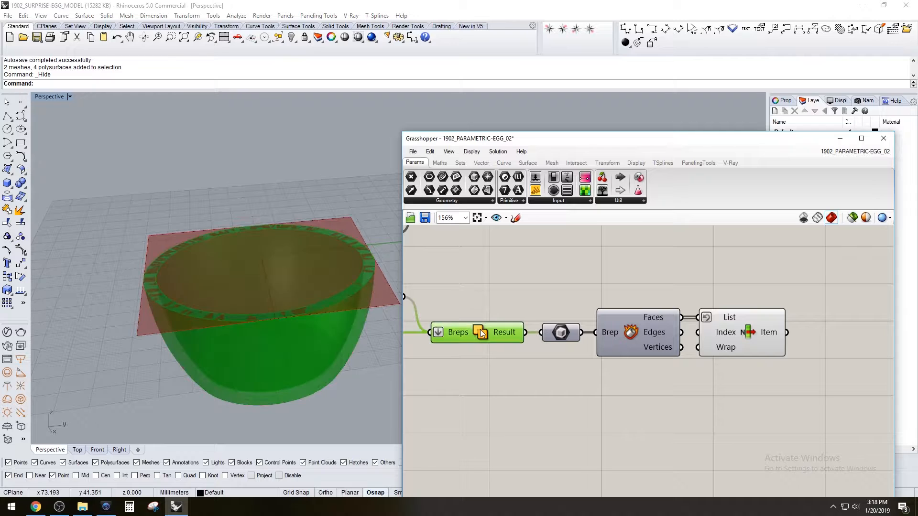
{"action": "left_click", "coordinate": [740, 334]}
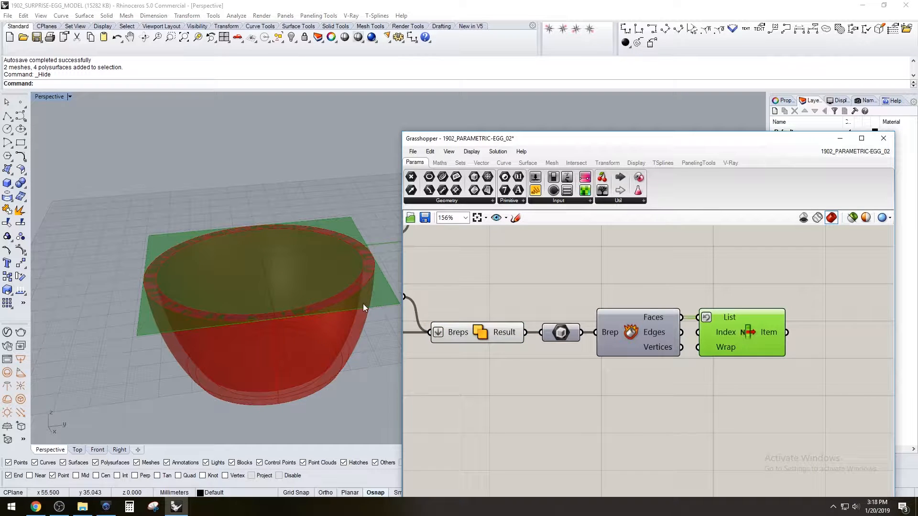
{"action": "left_click", "coordinate": [824, 292]}
Add a Brep | Brep intersection component and connect the top face's Item output to Brep A
{"action": "right_click_drag", "start_coordinate": [784, 275], "coordinate": [692, 283]}
{"action": "left_click", "coordinate": [578, 163]}
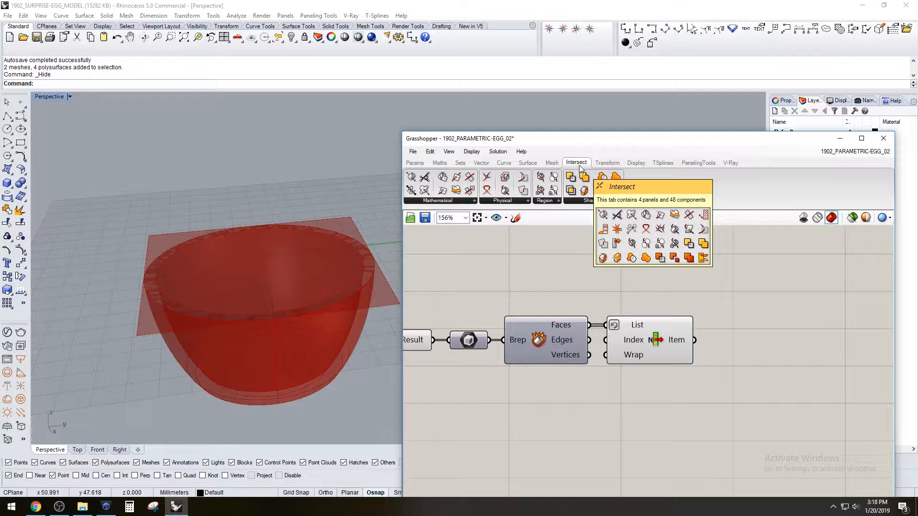
{"action": "left_click", "coordinate": [505, 202]}
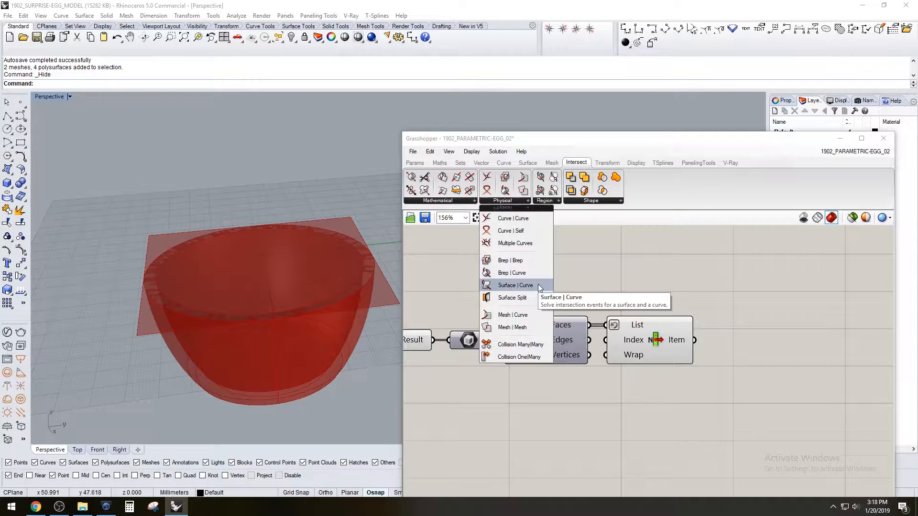
{"action": "left_click_drag", "start_coordinate": [525, 258], "coordinate": [754, 294]}
{"action": "left_click", "coordinate": [648, 325]}
{"action": "left_click_drag", "start_coordinate": [694, 339], "coordinate": [741, 283]}
Connect the Solid Union result to the Brep B input of the Brep | Brep intersection
{"action": "scroll", "coordinate": [585, 285], "scroll_direction": "down", "scroll_amount": 2}
{"action": "right_click_drag", "start_coordinate": [585, 285], "coordinate": [633, 323]}
{"action": "left_click_drag", "start_coordinate": [537, 359], "coordinate": [724, 327]}
{"action": "right_click_drag", "start_coordinate": [312, 314], "coordinate": [351, 275]}
{"action": "scroll", "coordinate": [292, 285], "scroll_direction": "up", "scroll_amount": 4}
{"action": "scroll", "coordinate": [230, 237], "scroll_direction": "down", "scroll_amount": 4}
{"action": "scroll", "coordinate": [231, 237], "scroll_direction": "up", "scroll_amount": 4}
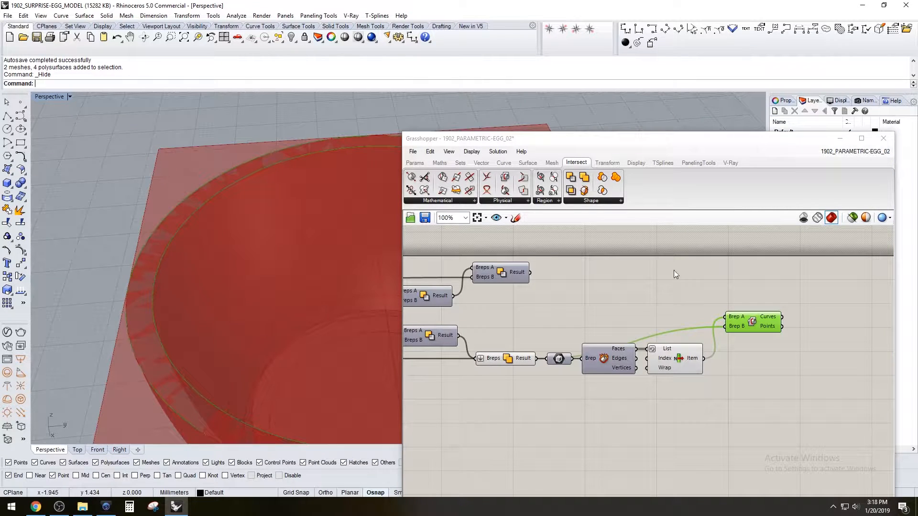
Highlight the Brep | Brep component and examine its intersection curves along the lower half's rim
{"action": "left_click", "coordinate": [814, 399]}
{"action": "scroll", "coordinate": [761, 362], "scroll_direction": "up", "scroll_amount": 3}
{"action": "left_click_drag", "start_coordinate": [747, 290], "coordinate": [742, 305]}
{"action": "left_click", "coordinate": [699, 262]}
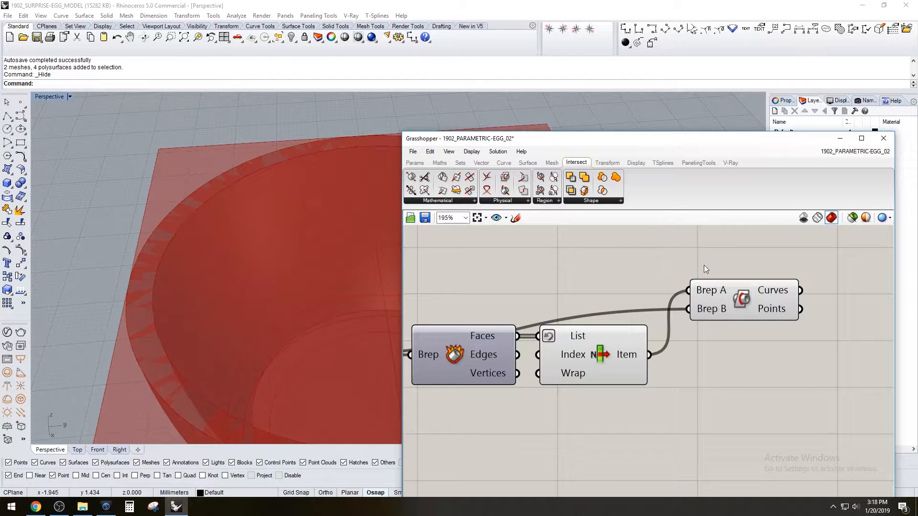
{"action": "right_click_drag", "start_coordinate": [827, 321], "coordinate": [681, 328]}
{"action": "scroll", "coordinate": [682, 329], "scroll_direction": "down", "scroll_amount": 2}
{"action": "left_click", "coordinate": [658, 306]}
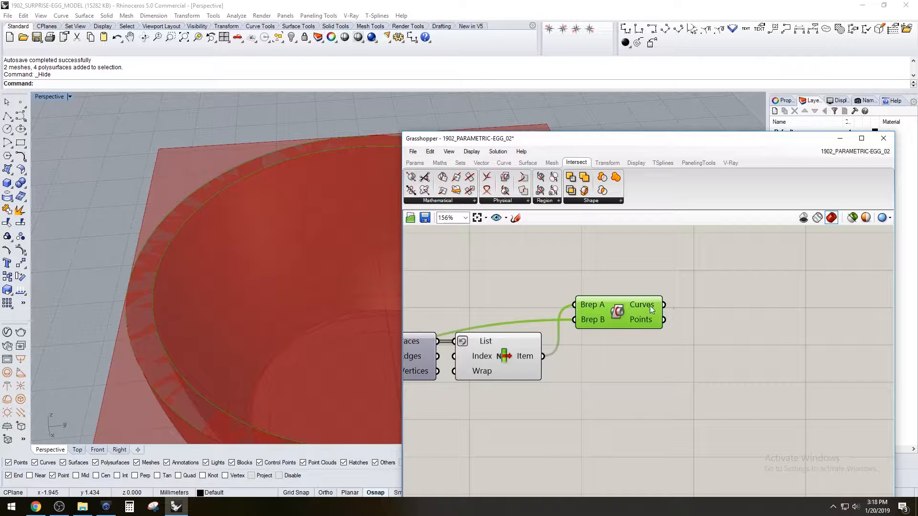
{"action": "left_click", "coordinate": [650, 305]}
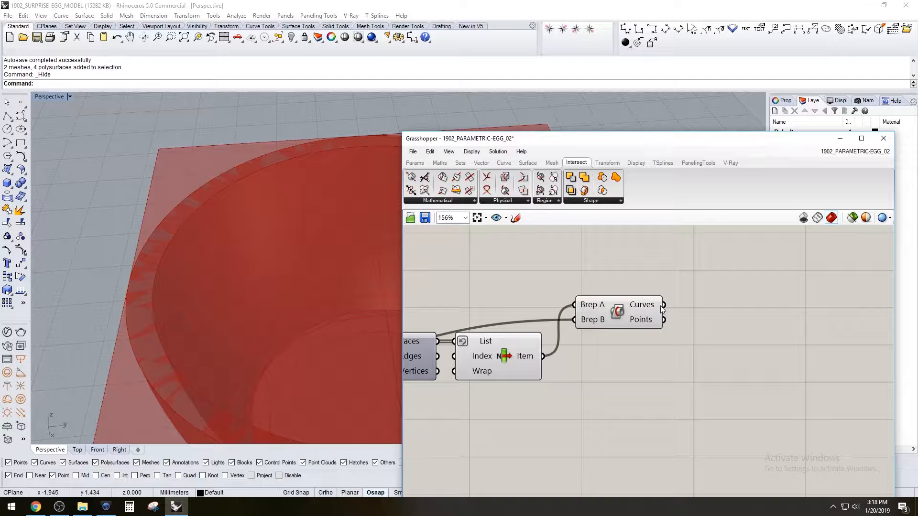
Check the intersection's Curves output in a temporary Panel, and delete the Panel
{"action": "double_click", "coordinate": [722, 307]}
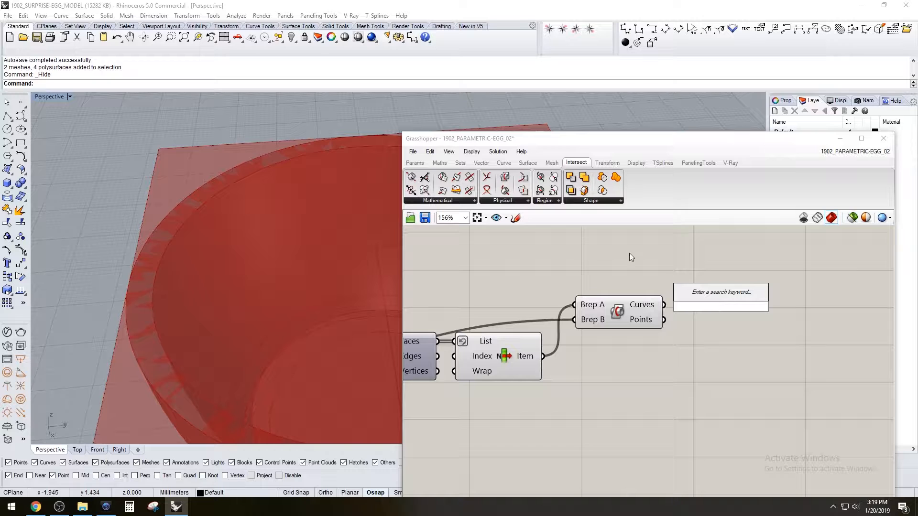
{"action": "double_click", "coordinate": [661, 266]}
{"action": "type", "text": "panel"}
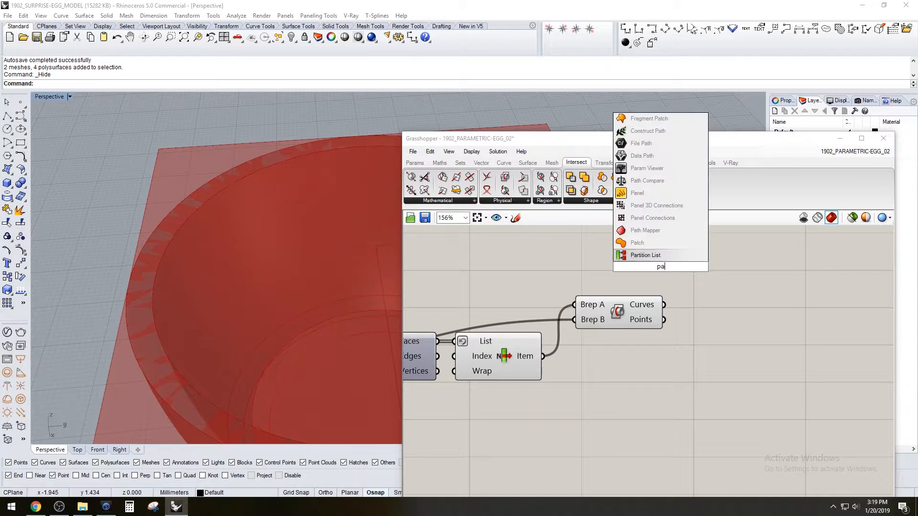
{"action": "left_click", "coordinate": [655, 230]}
{"action": "left_click_drag", "start_coordinate": [663, 239], "coordinate": [741, 285]}
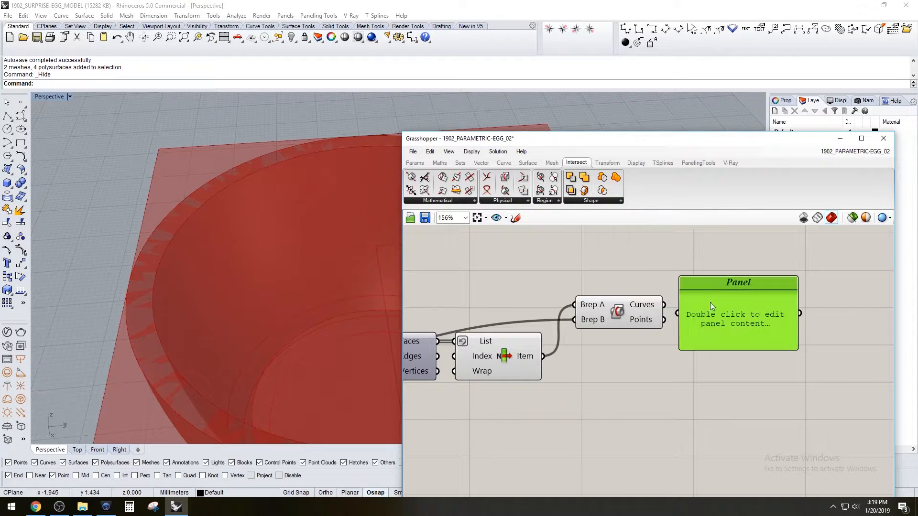
{"action": "left_click_drag", "start_coordinate": [677, 311], "coordinate": [678, 313]}
{"action": "left_click_drag", "start_coordinate": [733, 319], "coordinate": [738, 301]}
{"action": "left_click", "coordinate": [758, 294]}
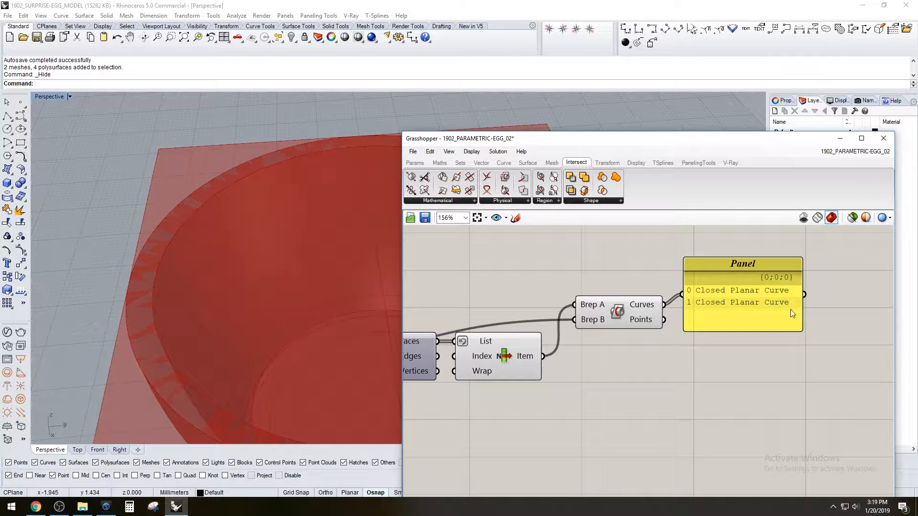
{"action": "left_click", "coordinate": [742, 279]}
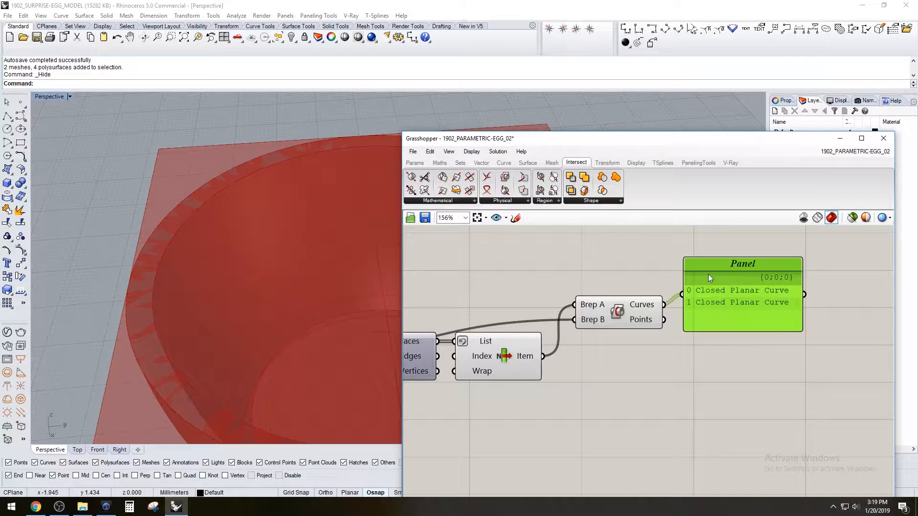
{"action": "key", "text": "Delete"}
Add a List Item after the Brep | Brep component and connect the Curves output to its List input
{"action": "double_click", "coordinate": [722, 275]}
{"action": "type", "text": "lis"}
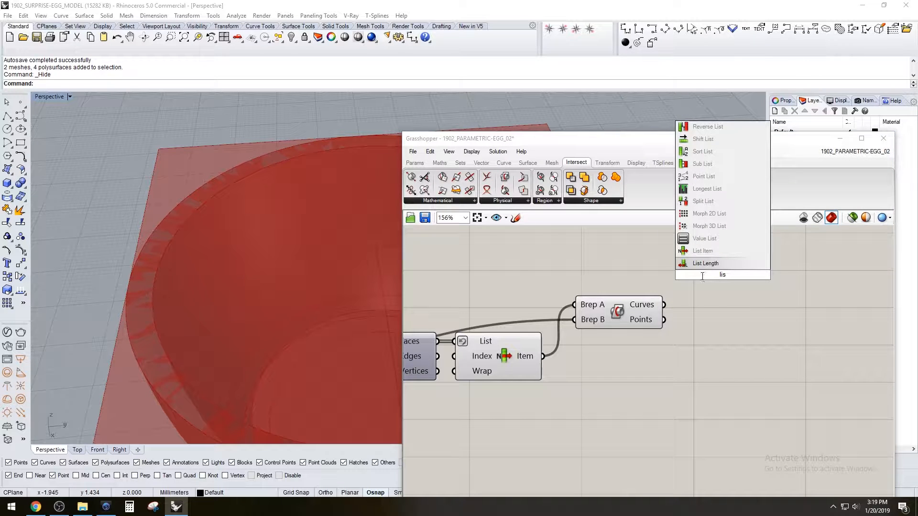
{"action": "left_click", "coordinate": [708, 252]}
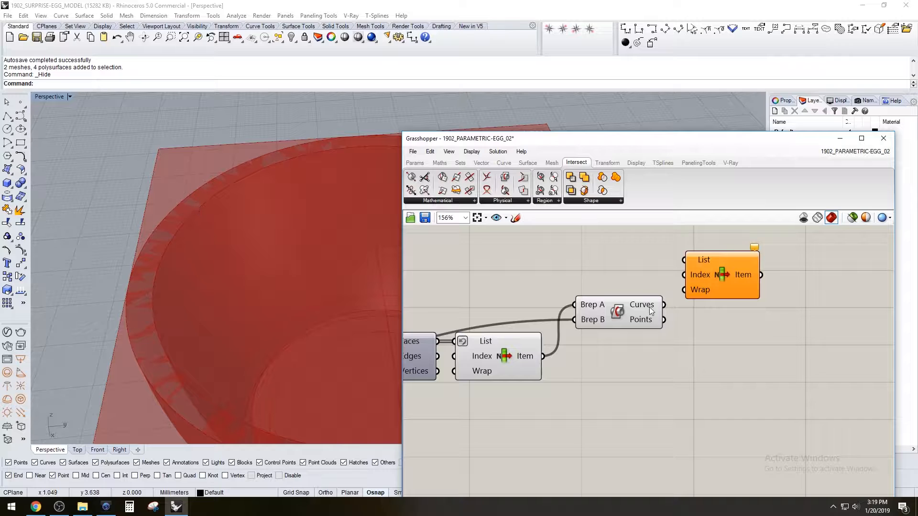
{"action": "left_click_drag", "start_coordinate": [674, 265], "coordinate": [717, 323]}
Turn off the previews of the face List Item and Brep | Brep, and highlight the curve List Item's rim curve
{"action": "scroll", "coordinate": [196, 245], "scroll_direction": "down", "scroll_amount": 5}
{"action": "left_click_drag", "start_coordinate": [640, 377], "coordinate": [534, 285]}
{"action": "middle_click", "coordinate": [597, 283]}
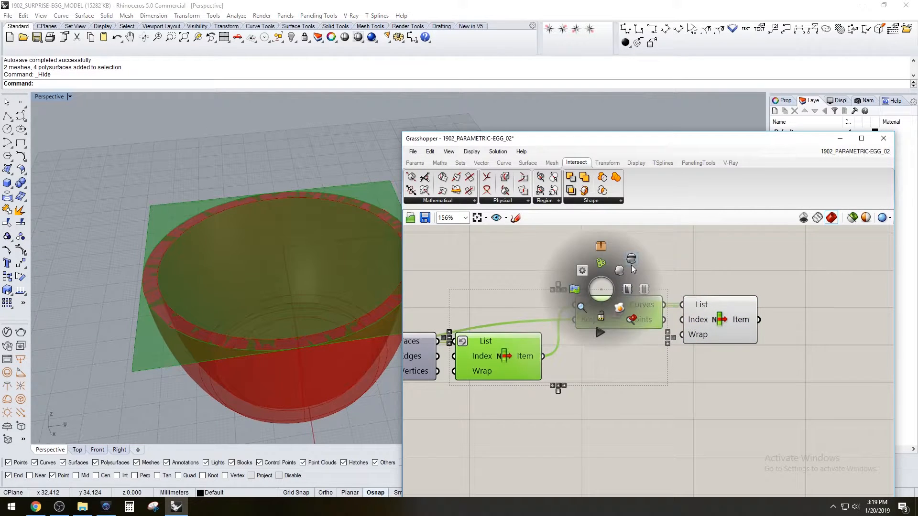
{"action": "left_click", "coordinate": [630, 265]}
{"action": "left_click", "coordinate": [695, 318]}
{"action": "scroll", "coordinate": [175, 306], "scroll_direction": "up", "scroll_amount": 10}
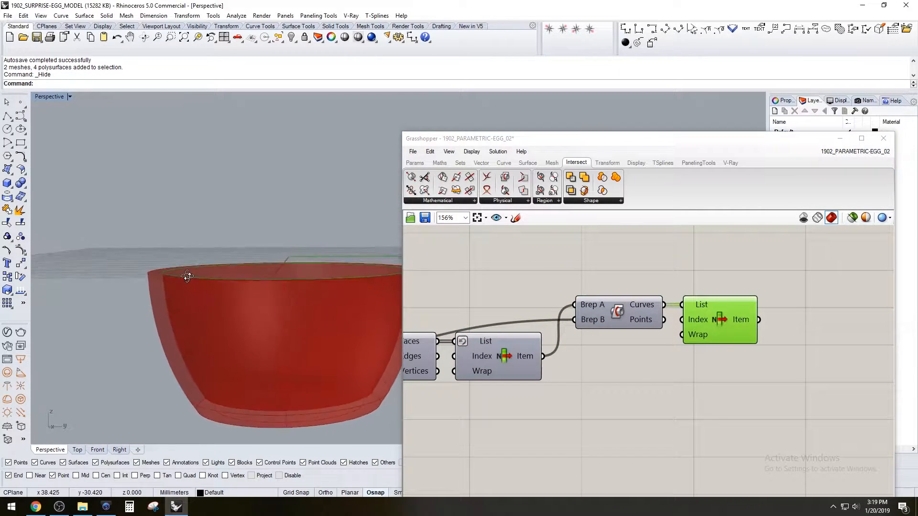
{"action": "right_click_drag", "start_coordinate": [177, 282], "coordinate": [765, 273]}
Set the Number Slider feeding the Unit Z Factor of the cutting extrusion to 25
{"action": "scroll", "coordinate": [168, 285], "scroll_direction": "down", "scroll_amount": 2}
{"action": "scroll", "coordinate": [495, 271], "scroll_direction": "down", "scroll_amount": 5}
{"action": "right_click_drag", "start_coordinate": [497, 335], "coordinate": [731, 337]}
{"action": "scroll", "coordinate": [592, 297], "scroll_direction": "up", "scroll_amount": 4}
{"action": "right_click_drag", "start_coordinate": [574, 301], "coordinate": [710, 333]}
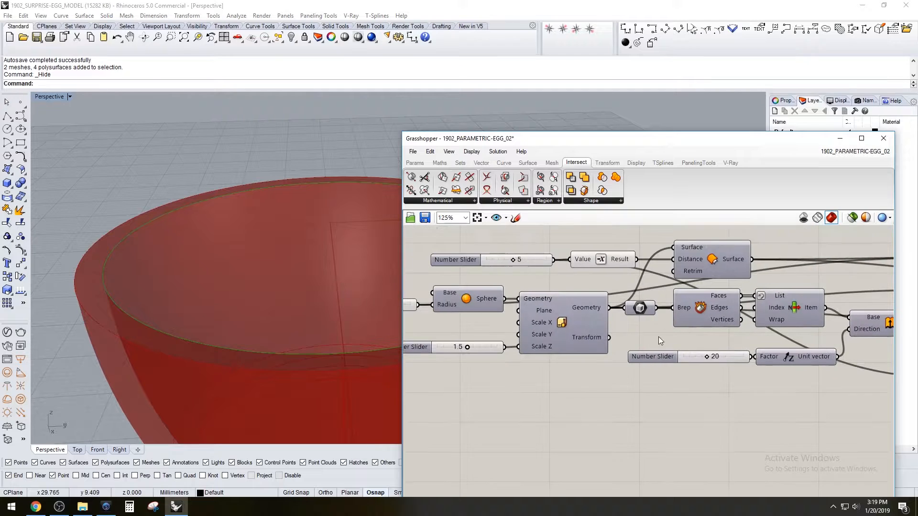
{"action": "scroll", "coordinate": [708, 361], "scroll_direction": "up", "scroll_amount": 3}
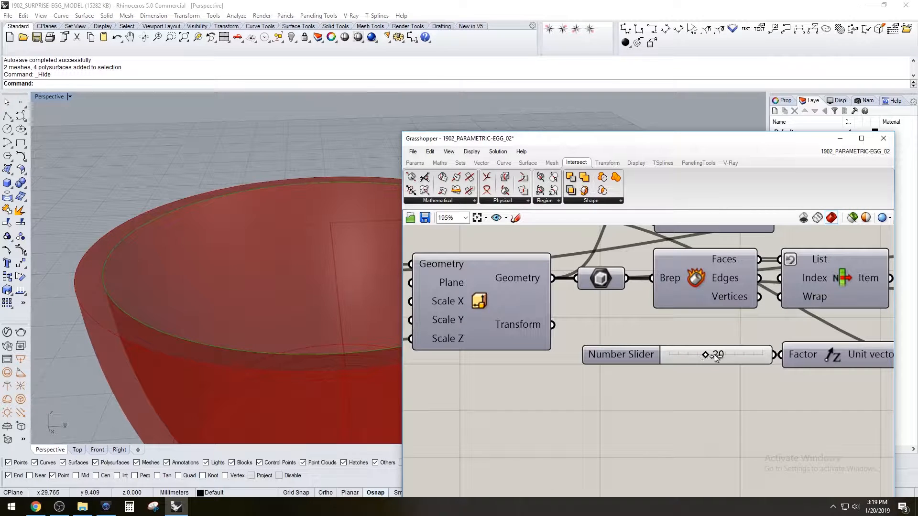
{"action": "mouse_move", "coordinate": [715, 354]}
{"action": "left_mouse_down"}
{"action": "mouse_move", "coordinate": [698, 353]}
{"action": "mouse_move", "coordinate": [715, 356]}
{"action": "left_mouse_up"}
{"action": "right_click_drag", "start_coordinate": [148, 277], "coordinate": [435, 320]}
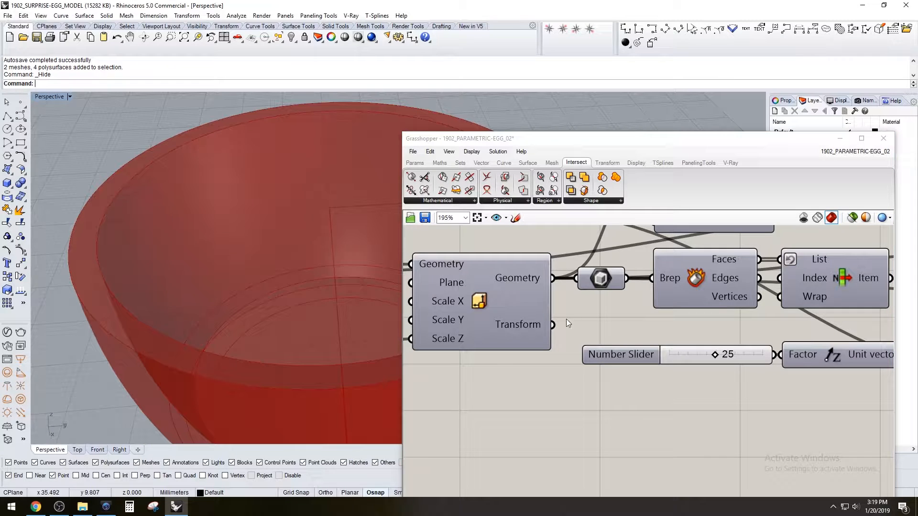
Examine the lower half's rim in the model and the curve List Item at the end of the definition
{"action": "scroll", "coordinate": [435, 320], "scroll_direction": "down", "scroll_amount": 5}
{"action": "scroll", "coordinate": [815, 327], "scroll_direction": "up", "scroll_amount": 4}
{"action": "right_click_drag", "start_coordinate": [815, 326], "coordinate": [738, 340]}
{"action": "left_click", "coordinate": [782, 330]}
{"action": "right_click_drag", "start_coordinate": [148, 313], "coordinate": [192, 286]}
{"action": "scroll", "coordinate": [796, 325], "scroll_direction": "up", "scroll_amount": 2}
{"action": "left_click", "coordinate": [842, 393]}
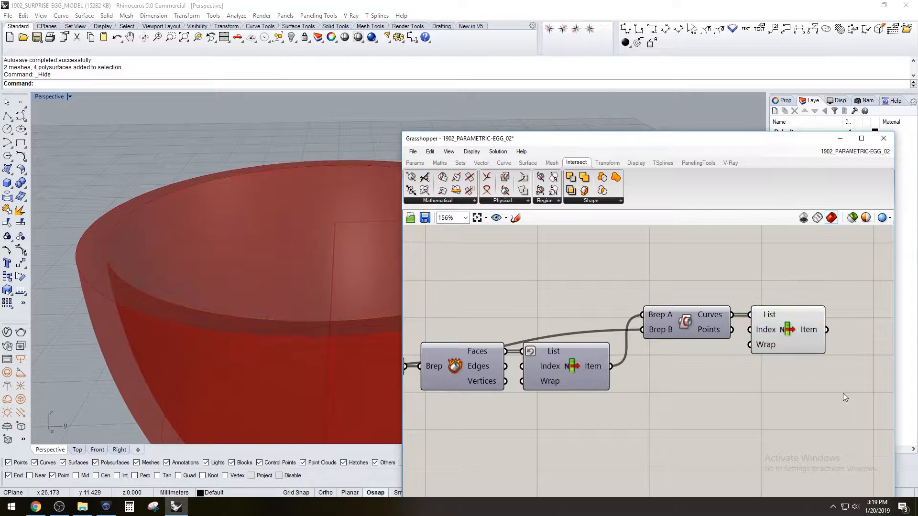
{"action": "scroll", "coordinate": [834, 377], "scroll_direction": "down", "scroll_amount": 2}
{"action": "right_click_drag", "start_coordinate": [829, 370], "coordinate": [635, 366]}
{"action": "scroll", "coordinate": [619, 343], "scroll_direction": "up", "scroll_amount": 2}
{"action": "left_click", "coordinate": [618, 343]}
{"action": "mouse_move", "coordinate": [149, 338]}
{"action": "right_mouse_down"}
{"action": "mouse_move", "coordinate": [148, 310]}
{"action": "mouse_move", "coordinate": [130, 311]}
{"action": "mouse_move", "coordinate": [139, 328]}
{"action": "right_mouse_up"}
{"action": "scroll", "coordinate": [111, 261], "scroll_direction": "up", "scroll_amount": 3}
{"action": "left_click", "coordinate": [688, 332]}
Add an Offset Curve component after the curve List Item and duplicate it directly below
{"action": "double_click", "coordinate": [713, 330]}
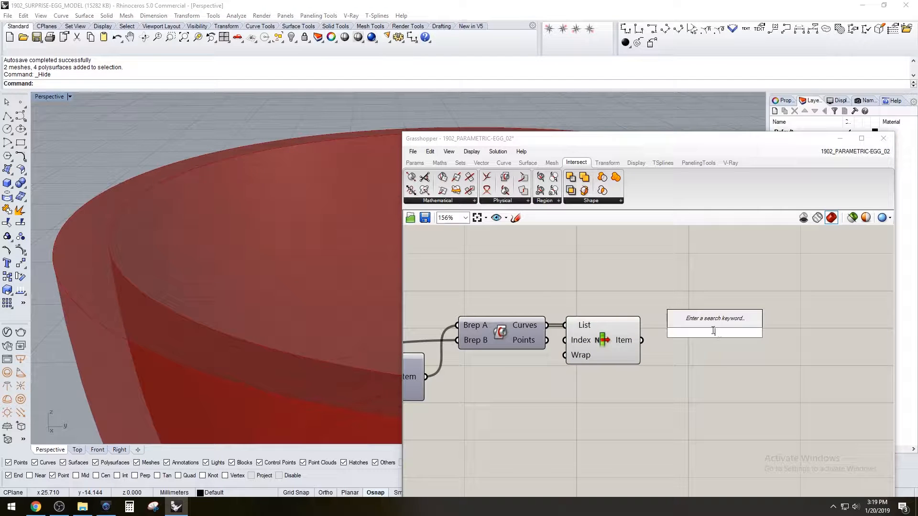
{"action": "type", "text": "off"}
{"action": "left_click", "coordinate": [687, 320]}
{"action": "left_click_drag", "start_coordinate": [706, 338], "coordinate": [750, 349]}
{"action": "right_click_drag", "start_coordinate": [848, 369], "coordinate": [829, 413]}
{"action": "left_click_drag", "start_coordinate": [826, 420], "coordinate": [824, 348]}
Add a Negative component and connect its Result to the Distance input of the lower Offset Curve
{"action": "left_click", "coordinate": [730, 363]}
{"action": "double_click", "coordinate": [730, 362]}
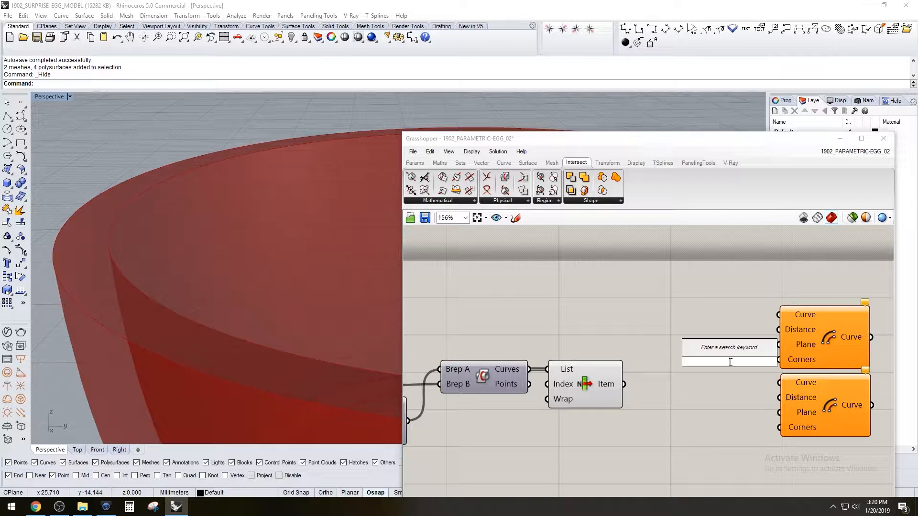
{"action": "type", "text": "neg"}
{"action": "left_click", "coordinate": [724, 352]}
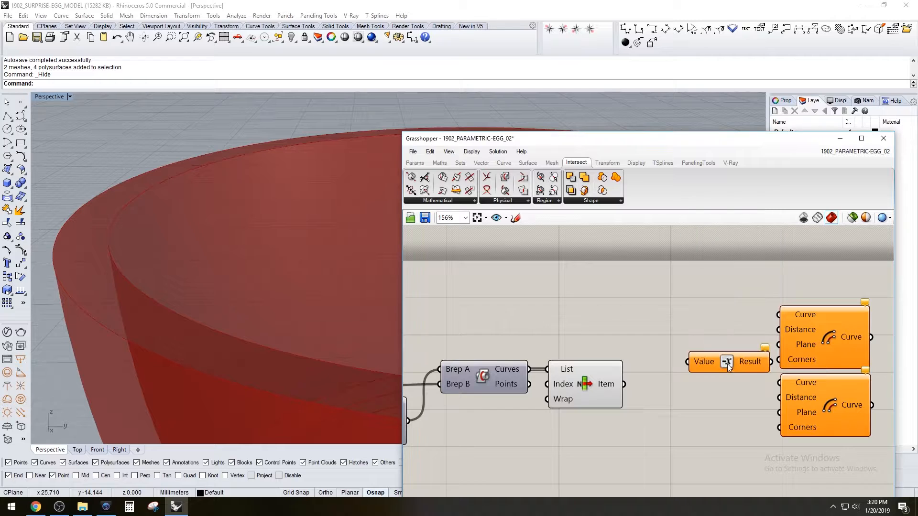
{"action": "left_click_drag", "start_coordinate": [726, 365], "coordinate": [721, 403]}
{"action": "left_click_drag", "start_coordinate": [778, 400], "coordinate": [779, 400]}
{"action": "left_click_drag", "start_coordinate": [725, 404], "coordinate": [729, 402]}
Add a Number Slider with value 3 and connect it to the Distance input of the upper Offset Curve
{"action": "left_click", "coordinate": [717, 353]}
{"action": "double_click", "coordinate": [670, 344]}
{"action": "key", "text": "Escape"}
{"action": "double_click", "coordinate": [682, 323]}
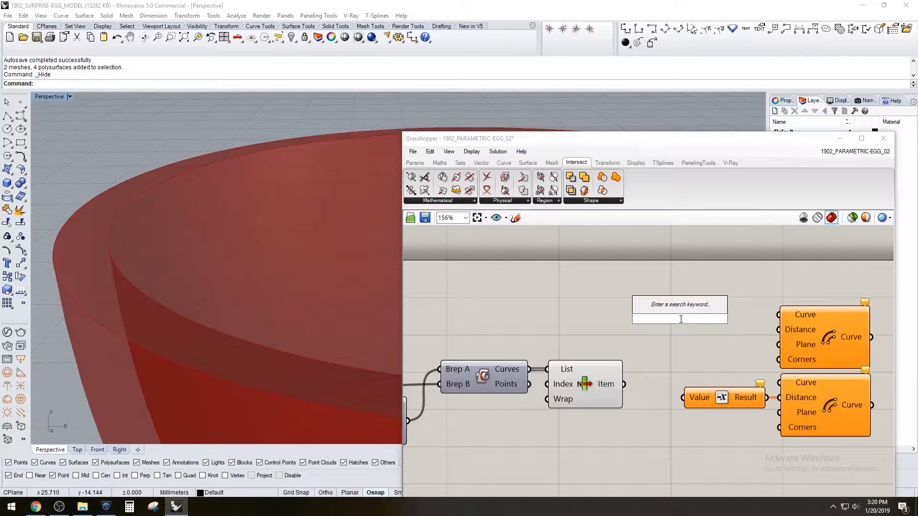
{"action": "type", "text": "3"}
{"action": "key", "text": "Return"}
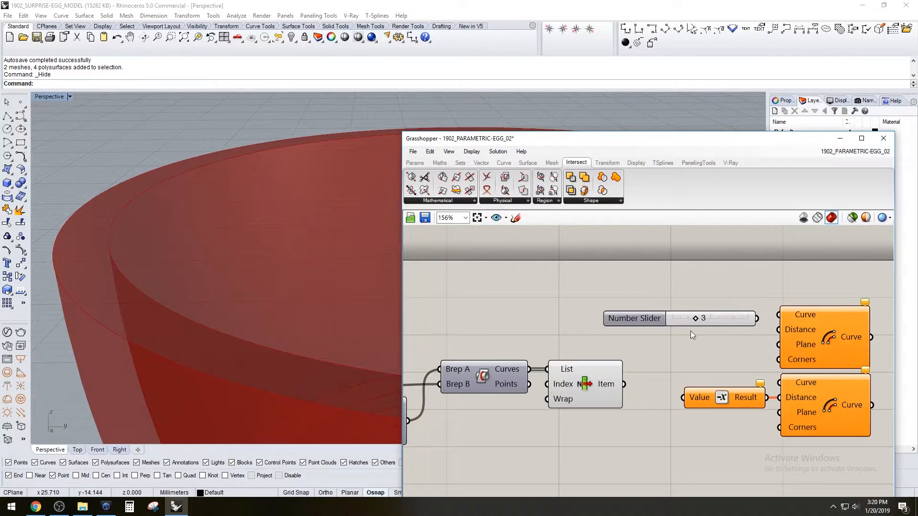
{"action": "left_click_drag", "start_coordinate": [639, 317], "coordinate": [586, 311]}
{"action": "left_click_drag", "start_coordinate": [704, 312], "coordinate": [779, 330]}
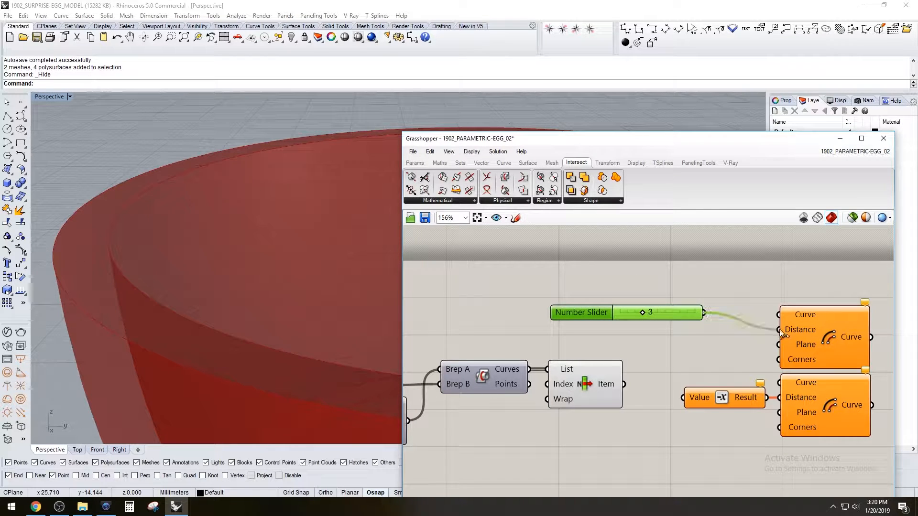
Shift the Offset Curve and Negative components away from the List Item, and connect the slider to the Negative's Value input
{"action": "scroll", "coordinate": [814, 371], "scroll_direction": "down", "scroll_amount": 1}
{"action": "left_click_drag", "start_coordinate": [853, 447], "coordinate": [765, 344]}
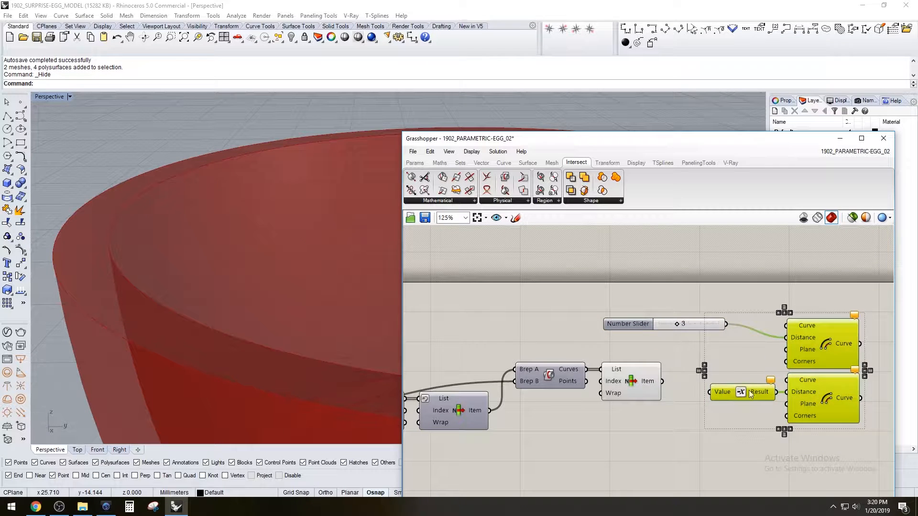
{"action": "left_click_drag", "start_coordinate": [746, 388], "coordinate": [783, 388]}
{"action": "left_click", "coordinate": [738, 345]}
{"action": "left_click_drag", "start_coordinate": [725, 325], "coordinate": [747, 392]}
Turn off the curve List Item's preview and connect its Item output to the Curve inputs of both Offset Curves
{"action": "left_click", "coordinate": [635, 380]}
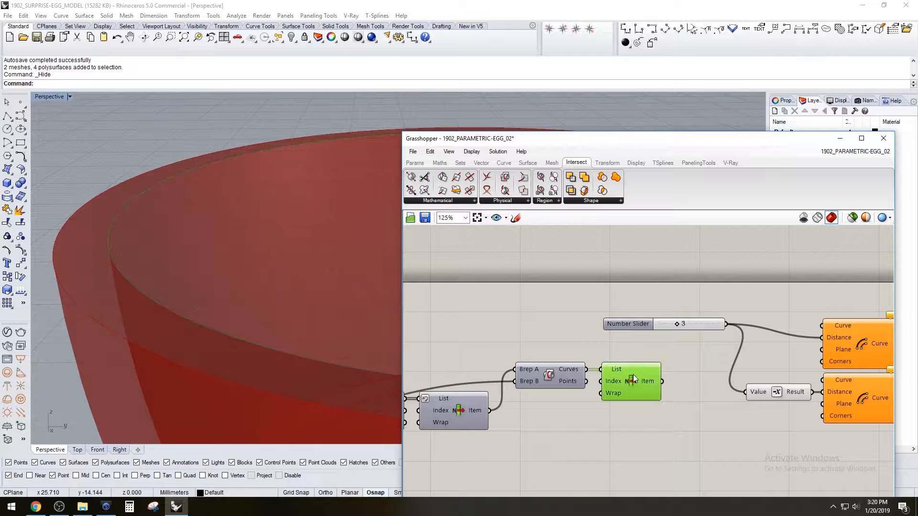
{"action": "right_click", "coordinate": [633, 383]}
{"action": "left_click", "coordinate": [727, 399]}
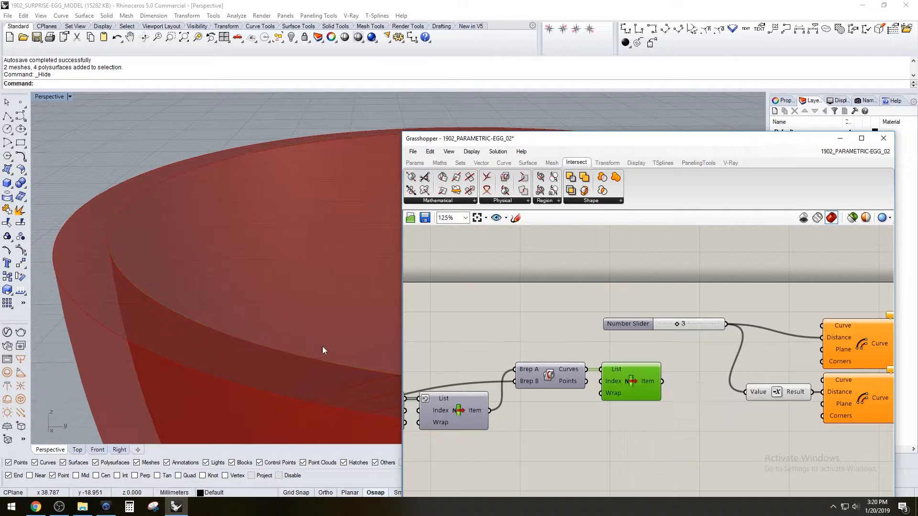
{"action": "left_click_drag", "start_coordinate": [666, 382], "coordinate": [822, 325]}
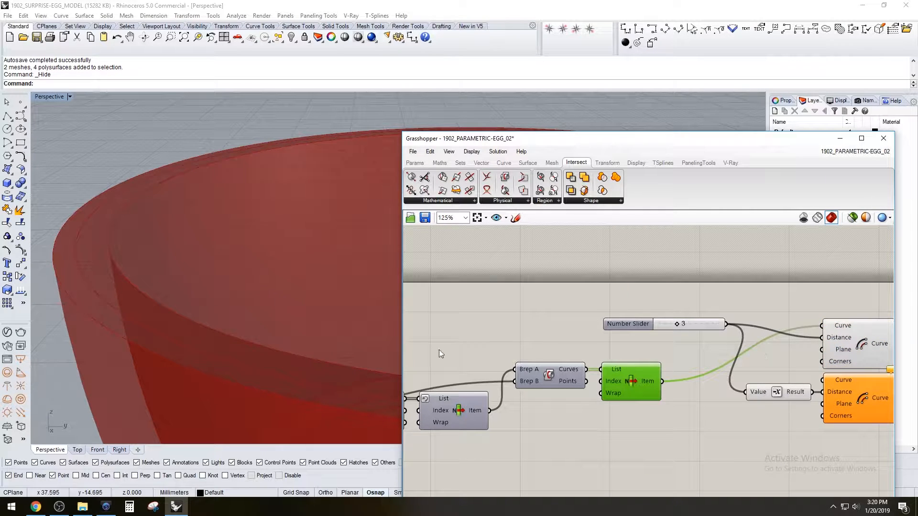
{"action": "left_click_drag", "start_coordinate": [667, 382], "coordinate": [823, 380]}
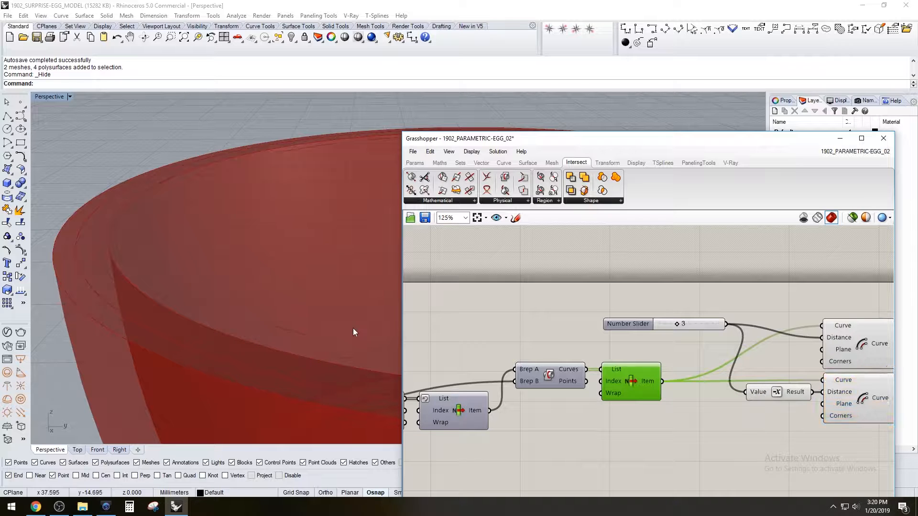
Highlight both Offset Curves and set the Number Slider feeding their distances to 2
{"action": "right_click_drag", "start_coordinate": [216, 259], "coordinate": [214, 282]}
{"action": "scroll", "coordinate": [215, 283], "scroll_direction": "down", "scroll_amount": 4}
{"action": "left_click_drag", "start_coordinate": [865, 452], "coordinate": [821, 318]}
{"action": "scroll", "coordinate": [293, 260], "scroll_direction": "up", "scroll_amount": 2}
{"action": "scroll", "coordinate": [689, 325], "scroll_direction": "up", "scroll_amount": 1}
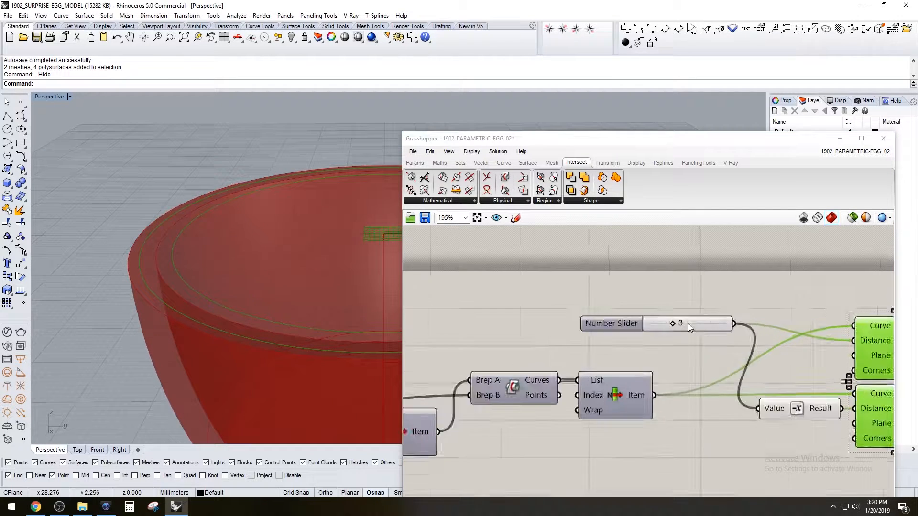
{"action": "scroll", "coordinate": [689, 324], "scroll_direction": "up", "scroll_amount": 2}
{"action": "left_click_drag", "start_coordinate": [667, 323], "coordinate": [657, 324]}
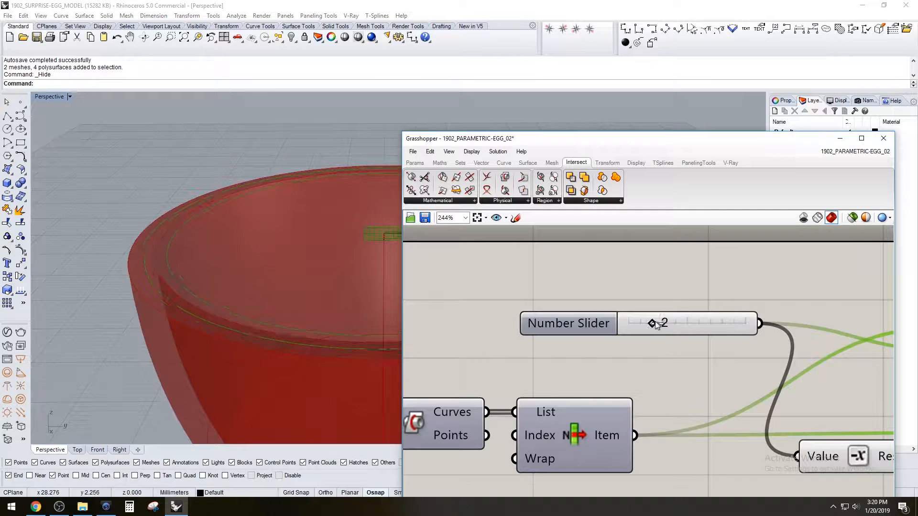
{"action": "left_click", "coordinate": [668, 299]}
Highlight both Offset Curve components and examine their curves on the rim from several angles
{"action": "right_click_drag", "start_coordinate": [61, 245], "coordinate": [125, 274]}
{"action": "right_click_drag", "start_coordinate": [806, 308], "coordinate": [597, 300]}
{"action": "scroll", "coordinate": [652, 324], "scroll_direction": "down", "scroll_amount": 3}
{"action": "left_click_drag", "start_coordinate": [763, 446], "coordinate": [736, 324]}
{"action": "scroll", "coordinate": [241, 226], "scroll_direction": "up", "scroll_amount": 5}
{"action": "mouse_move", "coordinate": [132, 260]}
{"action": "right_mouse_down"}
{"action": "mouse_move", "coordinate": [123, 280]}
{"action": "mouse_move", "coordinate": [118, 252]}
{"action": "right_mouse_up"}
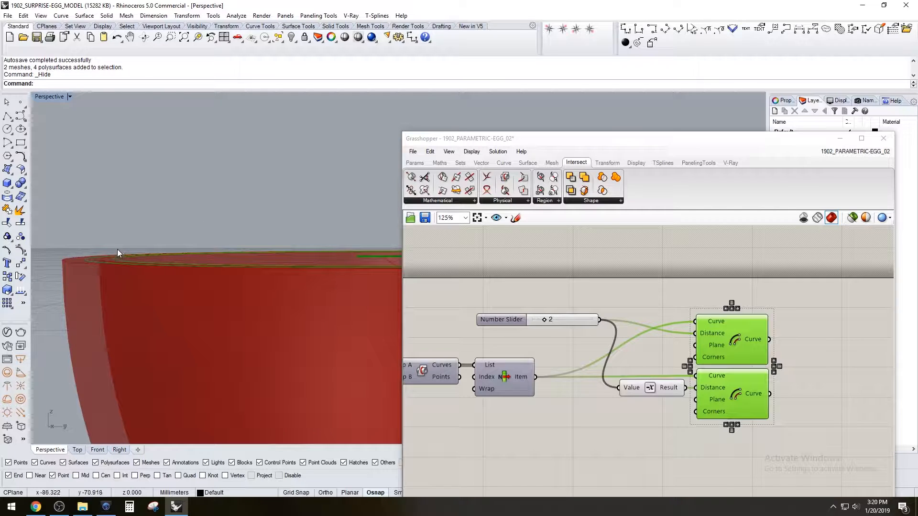
{"action": "right_click_drag", "start_coordinate": [131, 185], "coordinate": [127, 258]}
{"action": "left_click", "coordinate": [817, 404]}
Add an Extrude component after the two Offset Curves
{"action": "left_click_drag", "start_coordinate": [815, 427], "coordinate": [749, 331]}
{"action": "right_click_drag", "start_coordinate": [788, 380], "coordinate": [690, 373]}
{"action": "double_click", "coordinate": [748, 377]}
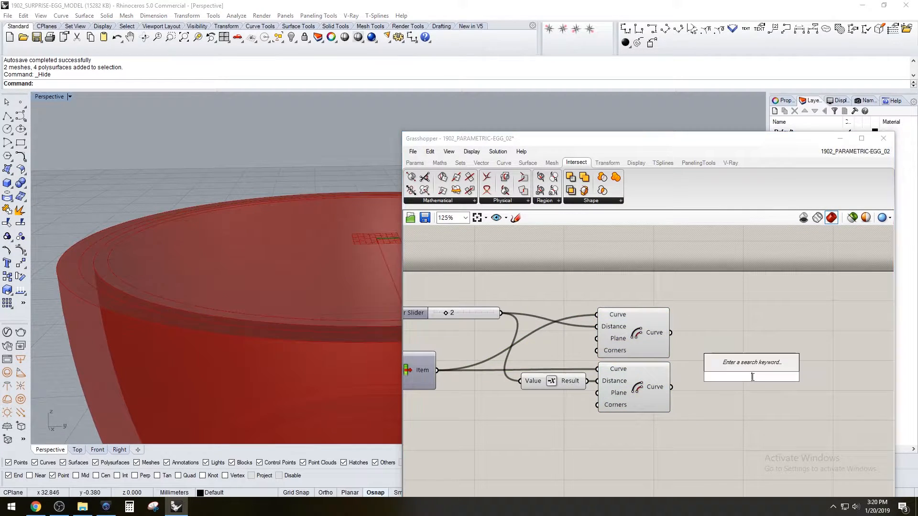
{"action": "type", "text": "ext"}
{"action": "left_click", "coordinate": [737, 341]}
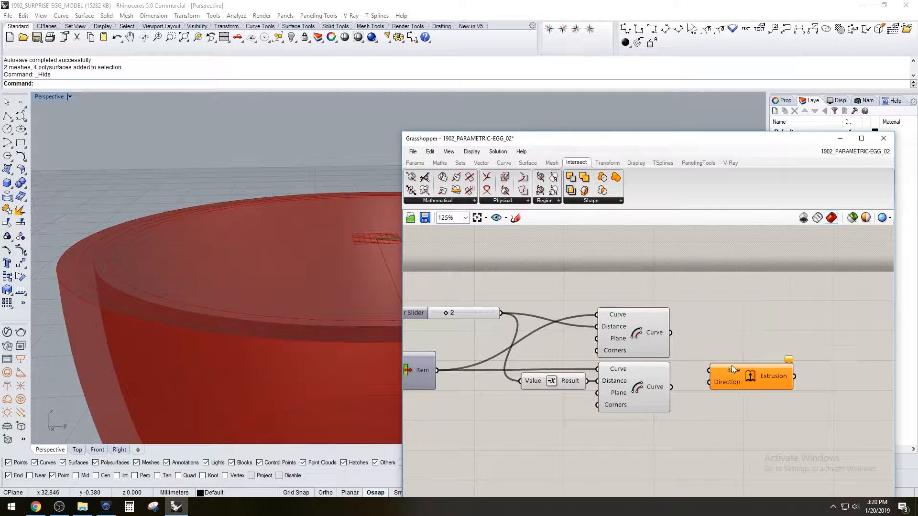
{"action": "left_click_drag", "start_coordinate": [748, 374], "coordinate": [765, 343]}
Add a Unit Z component and connect its Unit vector to the Extrude's Direction input
{"action": "double_click", "coordinate": [635, 289]}
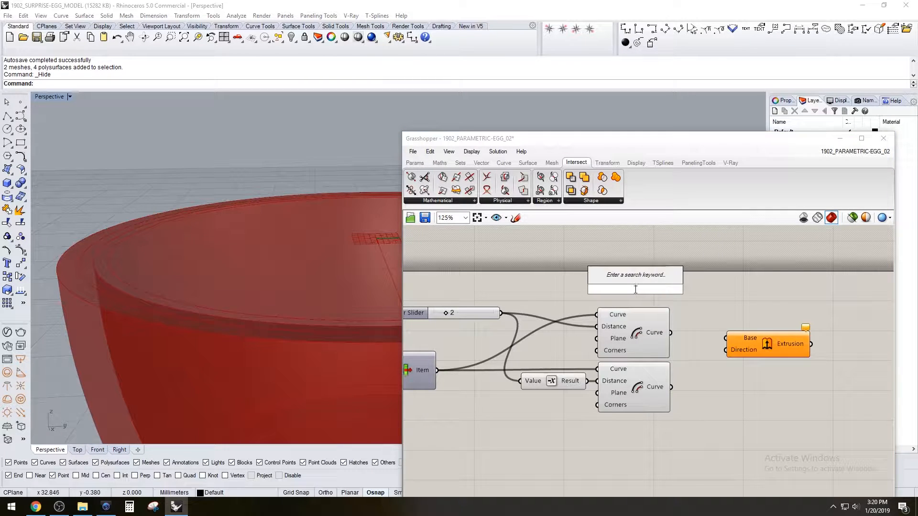
{"action": "type", "text": "z"}
{"action": "key", "text": "Return"}
{"action": "left_click_drag", "start_coordinate": [741, 339], "coordinate": [715, 296]}
{"action": "left_click_drag", "start_coordinate": [658, 293], "coordinate": [672, 294]}
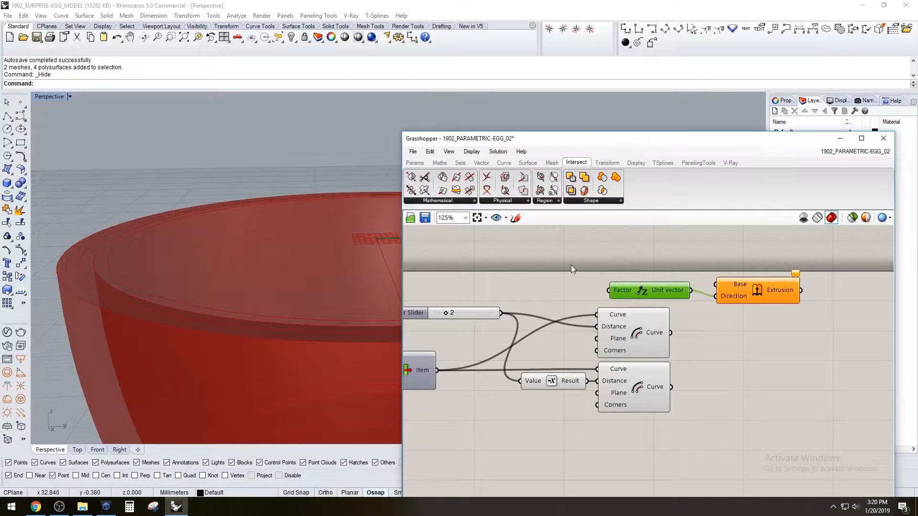
{"action": "right_click_drag", "start_coordinate": [573, 264], "coordinate": [608, 291]}
Feed the Unit Z Factor from a new Number Slider set to 10, and connect the upper Offset Curve to the Extrude's Base
{"action": "double_click", "coordinate": [597, 295]}
{"action": "type", "text": "10"}
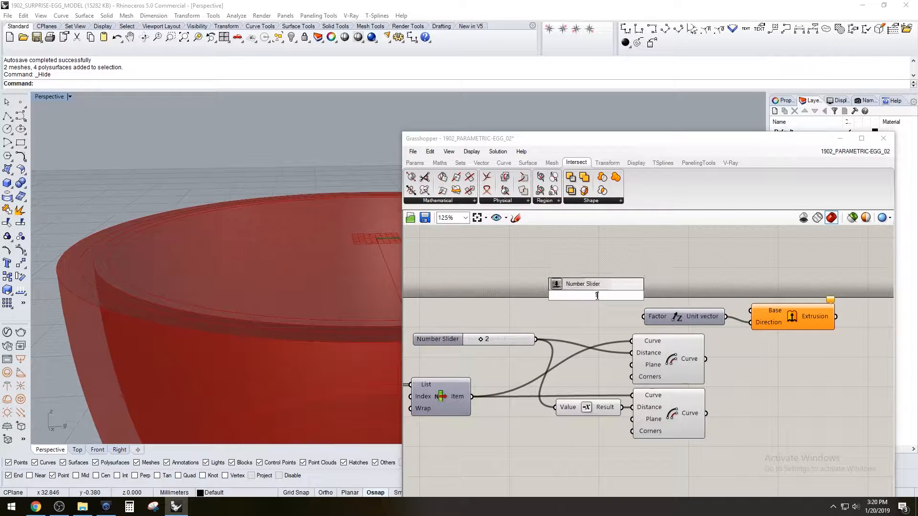
{"action": "key", "text": "Return"}
{"action": "left_click_drag", "start_coordinate": [576, 294], "coordinate": [523, 297]}
{"action": "left_click_drag", "start_coordinate": [606, 298], "coordinate": [636, 318]}
{"action": "left_click_drag", "start_coordinate": [706, 358], "coordinate": [751, 312]}
{"action": "right_click_drag", "start_coordinate": [142, 242], "coordinate": [137, 258]}
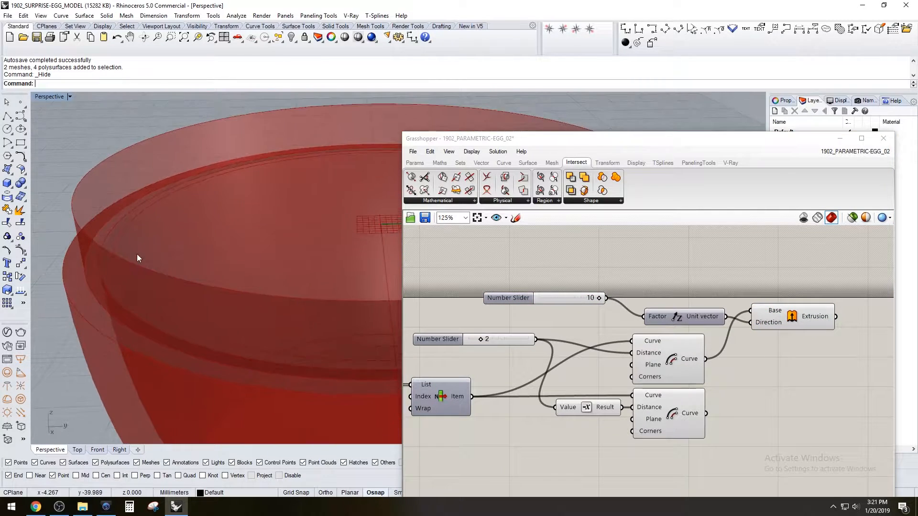
Add a Cap Holes component and connect the Extrusion output to its Brep input
{"action": "double_click", "coordinate": [810, 320]}
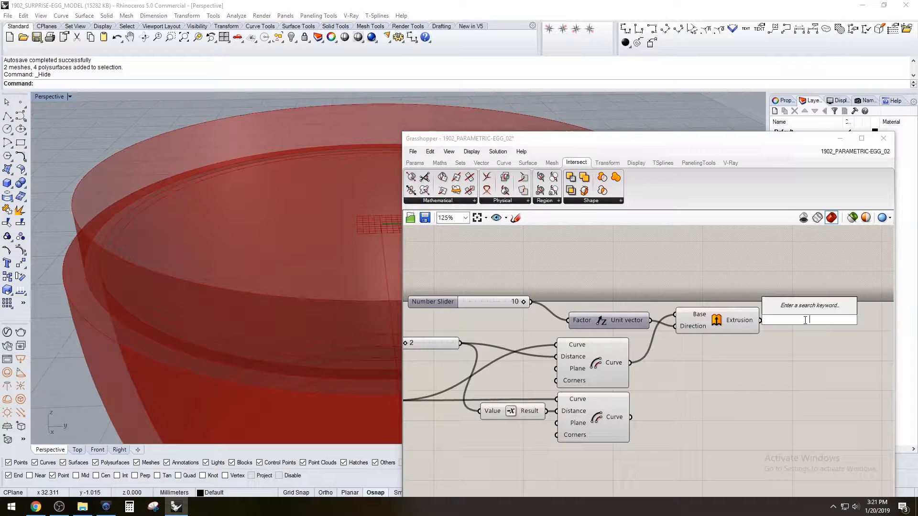
{"action": "type", "text": "cap"}
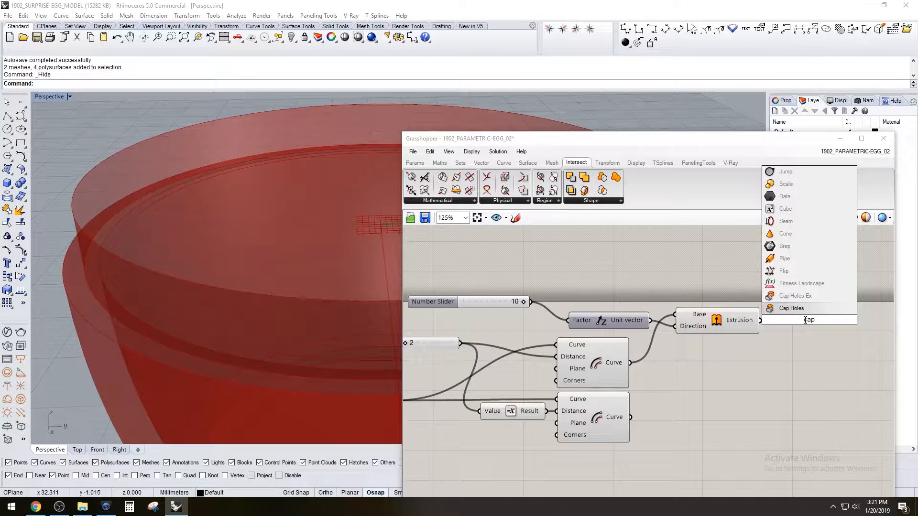
{"action": "left_click", "coordinate": [806, 311]}
{"action": "left_click_drag", "start_coordinate": [760, 321], "coordinate": [780, 320]}
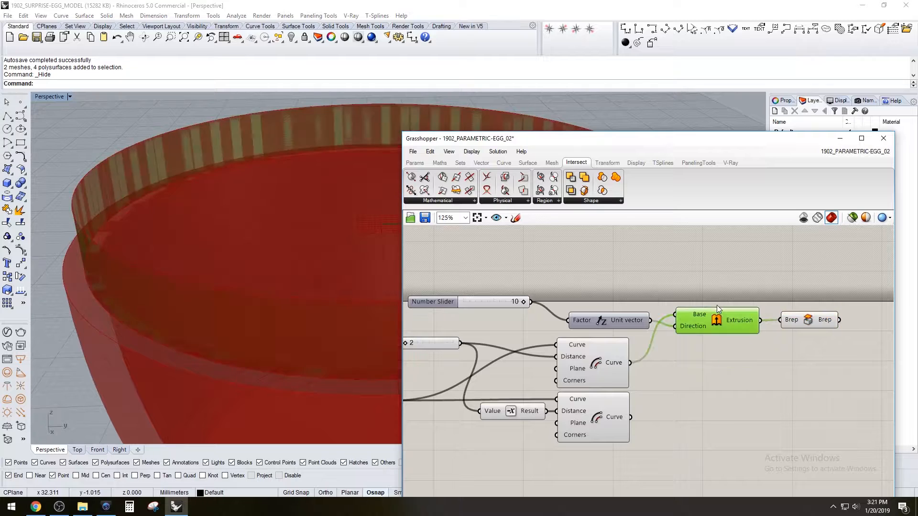
{"action": "left_click", "coordinate": [810, 320]}
Turn off the preview of the Extrude component feeding the Cap Holes
{"action": "left_click_drag", "start_coordinate": [744, 378], "coordinate": [720, 288]}
{"action": "middle_click", "coordinate": [720, 289]}
{"action": "left_click", "coordinate": [750, 262]}
{"action": "left_click", "coordinate": [801, 367]}
{"action": "right_click_drag", "start_coordinate": [710, 370], "coordinate": [710, 358]}
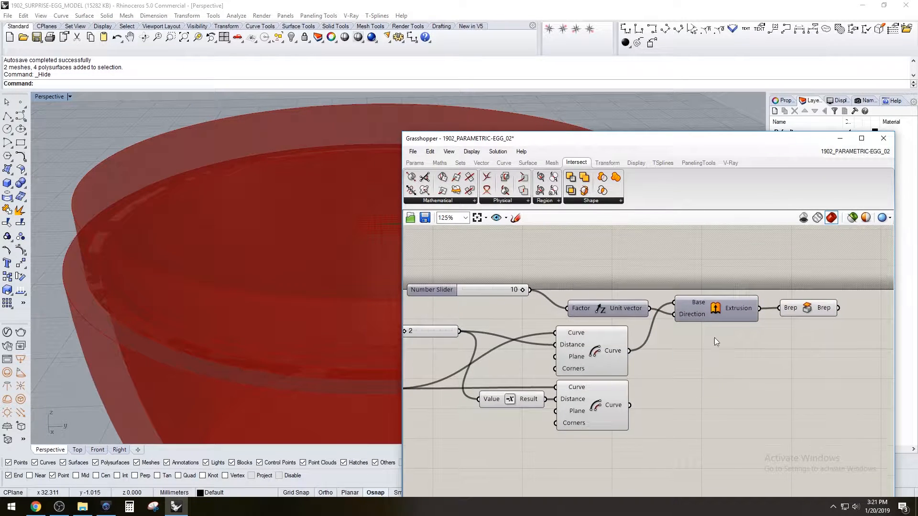
Duplicate the Extrude and Cap Holes for the lower Offset Curve, sharing the same Unit Z vector, and compare both capped solids
{"action": "left_click_drag", "start_coordinate": [805, 323], "coordinate": [742, 392]}
{"action": "left_click", "coordinate": [661, 426]}
{"action": "left_click_drag", "start_coordinate": [665, 394], "coordinate": [689, 388]}
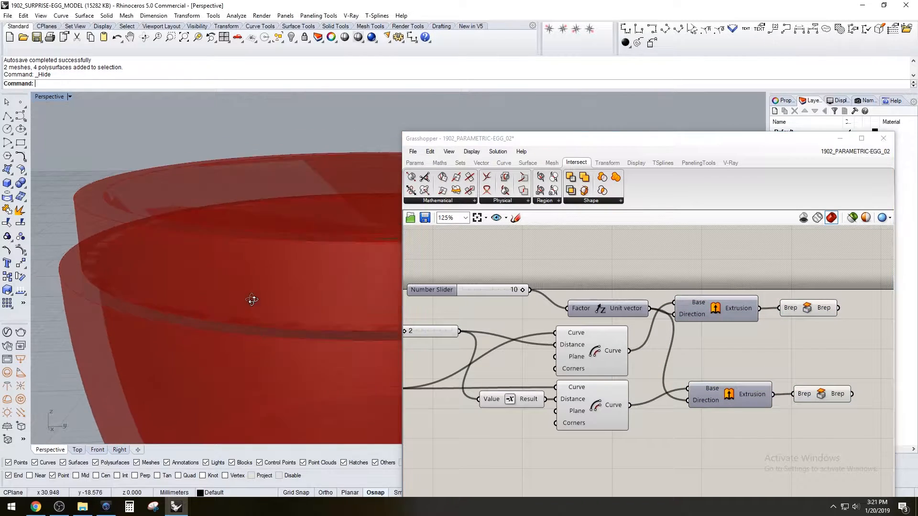
{"action": "left_click_drag", "start_coordinate": [822, 396], "coordinate": [818, 397]}
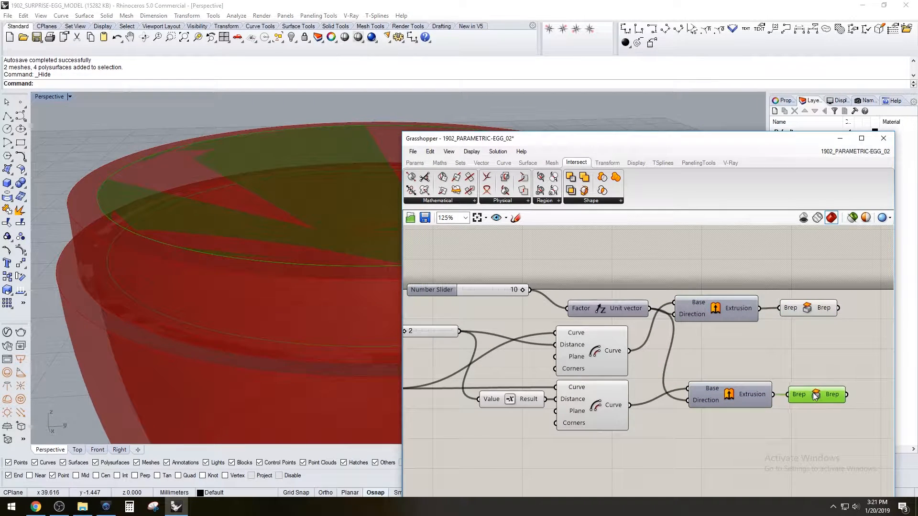
{"action": "left_click", "coordinate": [815, 307]}
Add a Solid Difference with the upper Cap Holes result as Breps A and the lower one as Breps B
{"action": "right_click_drag", "start_coordinate": [888, 357], "coordinate": [819, 360]}
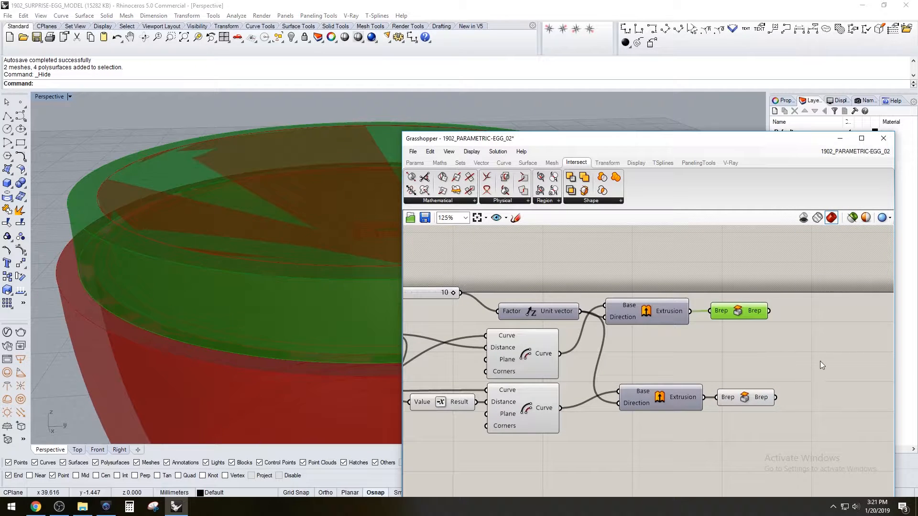
{"action": "double_click", "coordinate": [820, 358]}
{"action": "type", "text": "dif"}
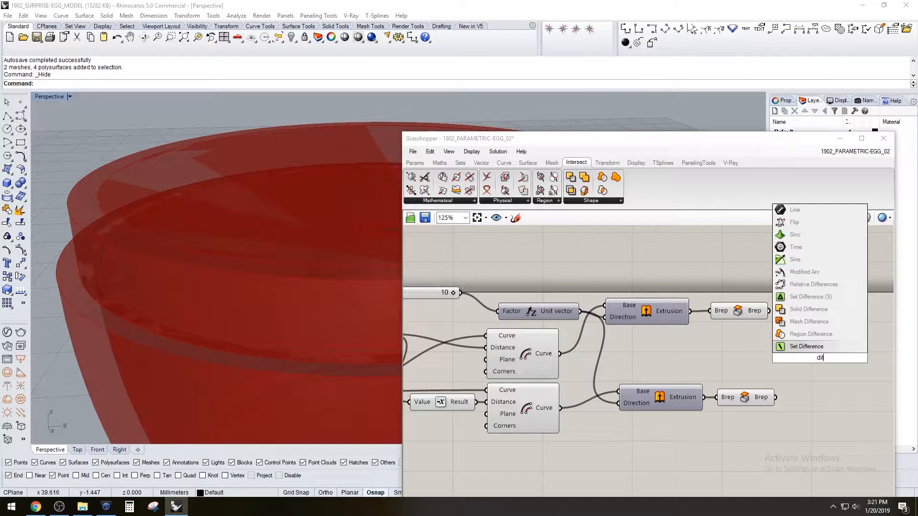
{"action": "left_click", "coordinate": [795, 321]}
{"action": "left_click", "coordinate": [740, 400]}
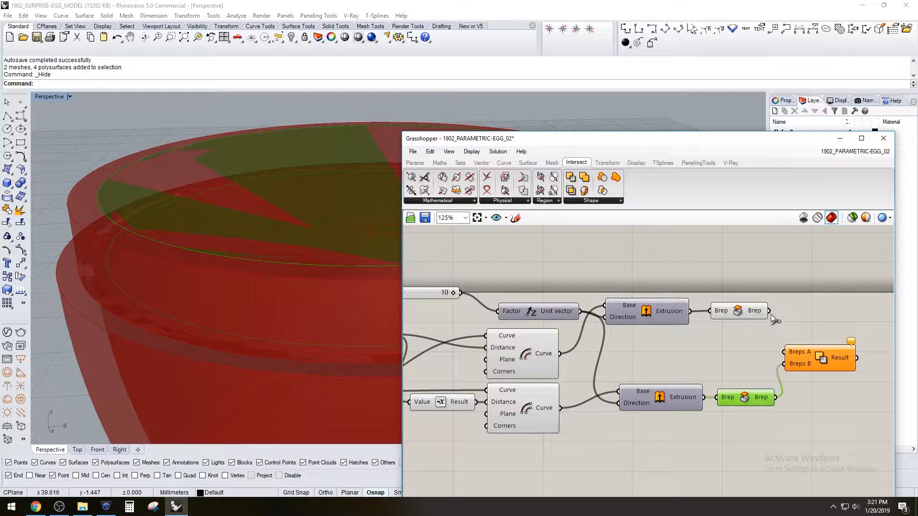
{"action": "left_click_drag", "start_coordinate": [787, 349], "coordinate": [787, 350]}
{"action": "left_click_drag", "start_coordinate": [807, 361], "coordinate": [825, 364]}
Turn off the previews of both Cap Holes components feeding the Solid Difference
{"action": "left_click_drag", "start_coordinate": [767, 444], "coordinate": [667, 296]}
{"action": "middle_click", "coordinate": [742, 307]}
{"action": "left_click", "coordinate": [778, 280]}
Tidy the layout of the Extrude, Cap Holes, Solid Difference, Unit Z and Number Slider components into a compact arrangement
{"action": "left_click_drag", "start_coordinate": [654, 311], "coordinate": [667, 362]}
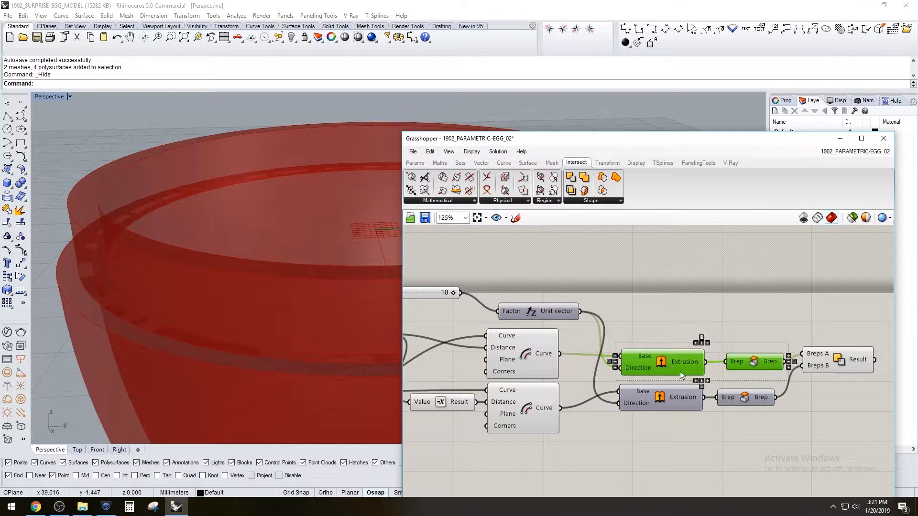
{"action": "left_click", "coordinate": [751, 408]}
{"action": "left_click_drag", "start_coordinate": [748, 398], "coordinate": [749, 335]}
{"action": "left_click_drag", "start_coordinate": [744, 368], "coordinate": [734, 370]}
{"action": "left_click", "coordinate": [850, 439]}
{"action": "left_click_drag", "start_coordinate": [821, 369], "coordinate": [613, 360]}
{"action": "left_click", "coordinate": [830, 414]}
{"action": "left_click", "coordinate": [625, 333]}
{"action": "right_click_drag", "start_coordinate": [626, 333], "coordinate": [759, 350]}
{"action": "scroll", "coordinate": [722, 336], "scroll_direction": "up", "scroll_amount": 1}
{"action": "left_click_drag", "start_coordinate": [685, 330], "coordinate": [655, 333]}
{"action": "left_click", "coordinate": [586, 344]}
{"action": "right_click_drag", "start_coordinate": [585, 344], "coordinate": [783, 366]}
{"action": "left_click", "coordinate": [636, 325]}
{"action": "left_click_drag", "start_coordinate": [636, 322], "coordinate": [623, 337]}
{"action": "left_click", "coordinate": [684, 303]}
Examine the new rim ring on the lower half and the components that generate it
{"action": "scroll", "coordinate": [683, 303], "scroll_direction": "down", "scroll_amount": 8}
{"action": "left_click_drag", "start_coordinate": [796, 415], "coordinate": [463, 337]}
{"action": "scroll", "coordinate": [756, 402], "scroll_direction": "down", "scroll_amount": 2}
{"action": "left_click_drag", "start_coordinate": [683, 389], "coordinate": [682, 390]}
{"action": "left_click", "coordinate": [726, 346]}
{"action": "scroll", "coordinate": [726, 346], "scroll_direction": "up", "scroll_amount": 8}
{"action": "scroll", "coordinate": [230, 274], "scroll_direction": "down", "scroll_amount": 6}
{"action": "right_click_drag", "start_coordinate": [197, 265], "coordinate": [195, 233]}
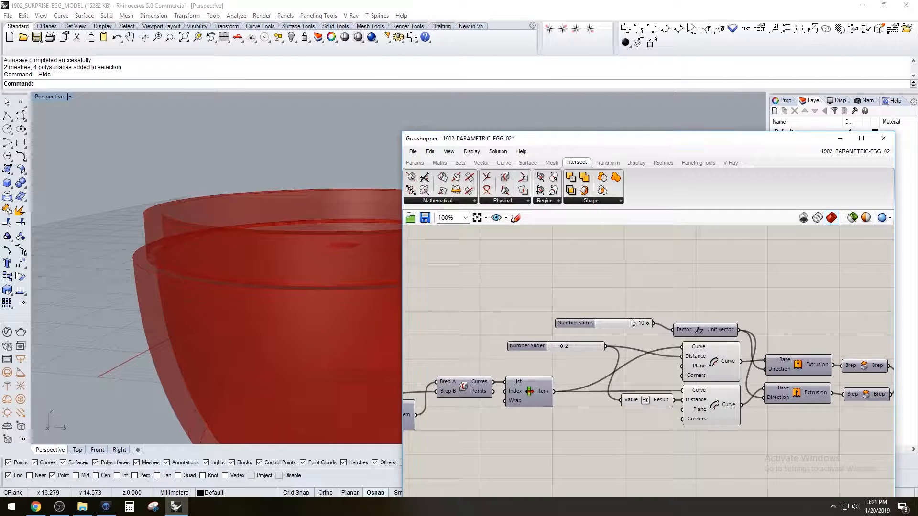
Turn on the preview of the upper egg half's Solid Difference and inspect how it meets the lower half
{"action": "scroll", "coordinate": [598, 327], "scroll_direction": "down", "scroll_amount": 4}
{"action": "right_click_drag", "start_coordinate": [558, 362], "coordinate": [691, 349]}
{"action": "scroll", "coordinate": [537, 308], "scroll_direction": "up", "scroll_amount": 4}
{"action": "right_click", "coordinate": [532, 329]}
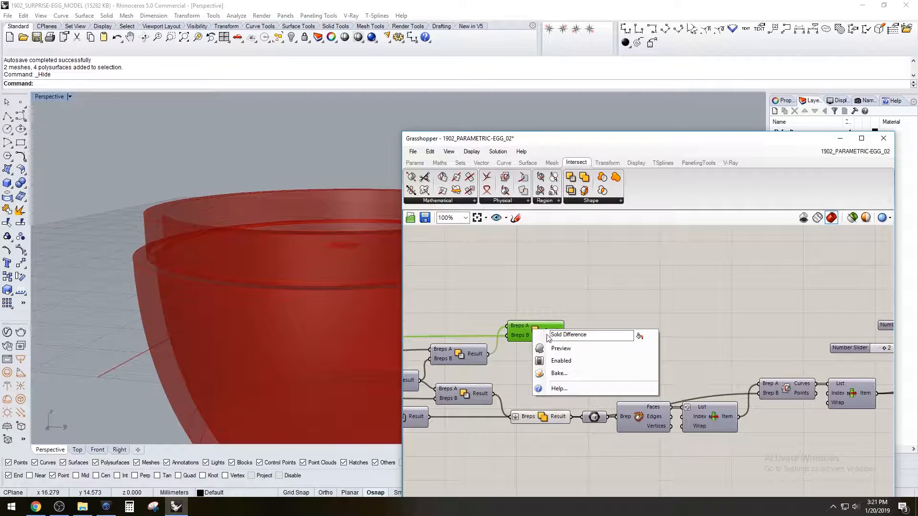
{"action": "left_click", "coordinate": [561, 348]}
{"action": "right_click_drag", "start_coordinate": [195, 199], "coordinate": [167, 227]}
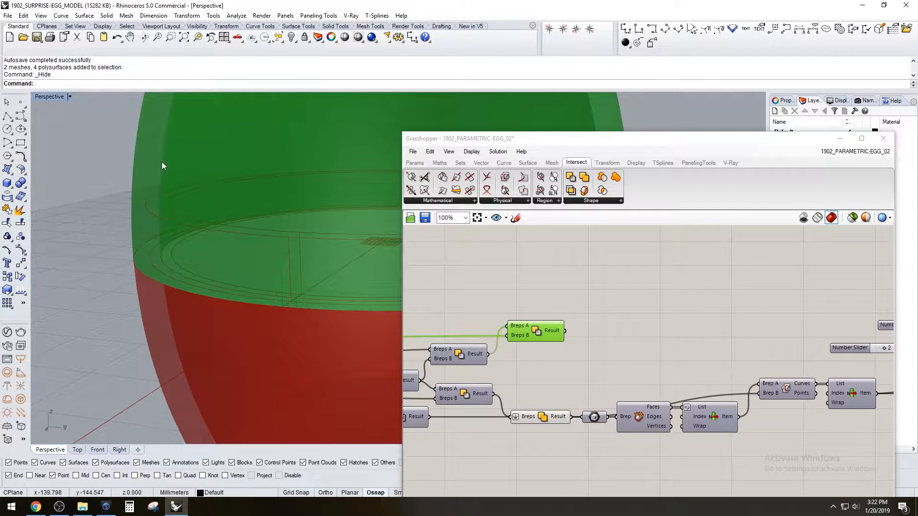
Turn off the previews of the two Offset Curve components that generate the rim ring
{"action": "left_click", "coordinate": [587, 267]}
{"action": "scroll", "coordinate": [756, 341], "scroll_direction": "down", "scroll_amount": 2}
{"action": "right_click_drag", "start_coordinate": [756, 342], "coordinate": [503, 317]}
{"action": "scroll", "coordinate": [815, 345], "scroll_direction": "up", "scroll_amount": 1}
{"action": "right_click_drag", "start_coordinate": [816, 346], "coordinate": [805, 347]}
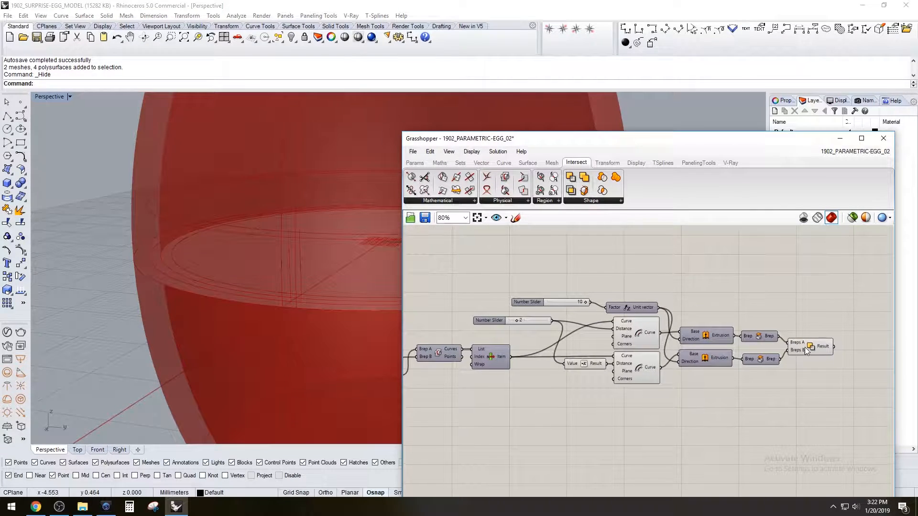
{"action": "left_click_drag", "start_coordinate": [656, 414], "coordinate": [628, 335]}
{"action": "middle_click", "coordinate": [627, 334]}
{"action": "left_click", "coordinate": [656, 303]}
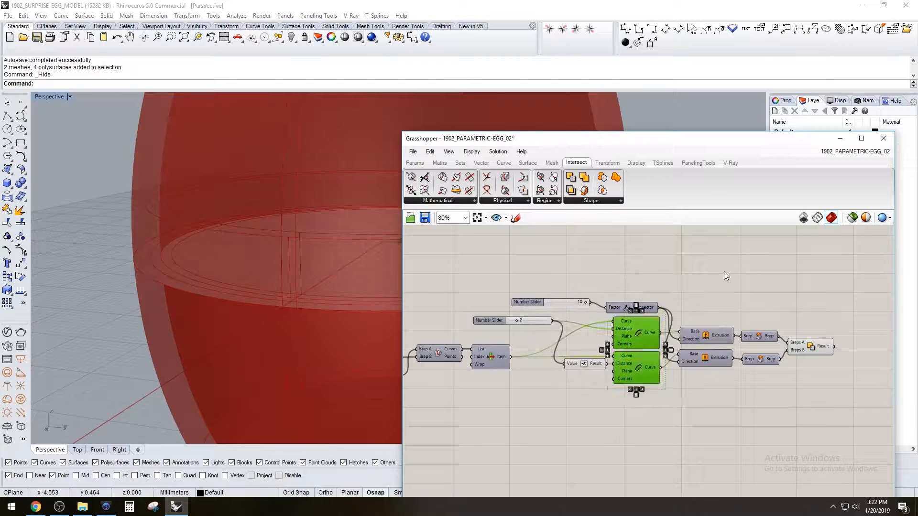
{"action": "left_click", "coordinate": [688, 284]}
Add a Solid Difference component to the canvas near the rim ring's Solid Difference
{"action": "right_click_drag", "start_coordinate": [807, 281], "coordinate": [808, 329]}
{"action": "double_click", "coordinate": [808, 330]}
{"action": "type", "text": "sub"}
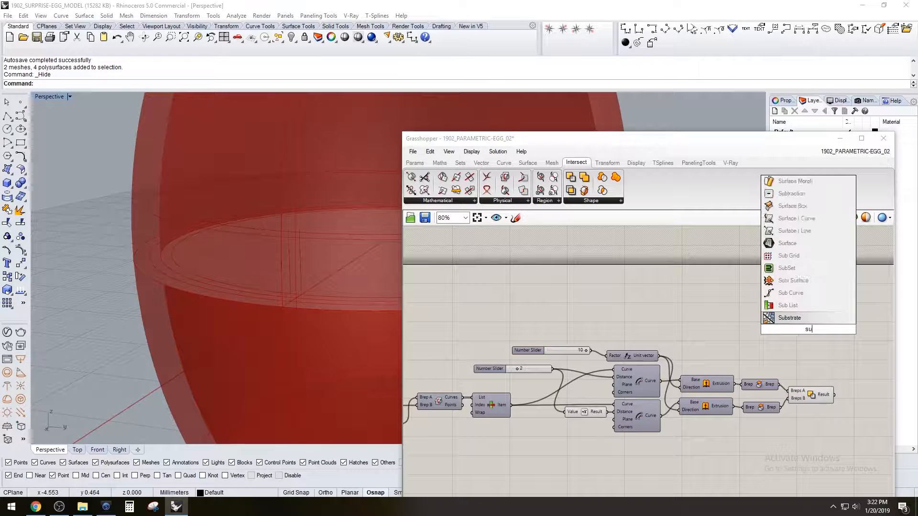
{"action": "left_click", "coordinate": [830, 348]}
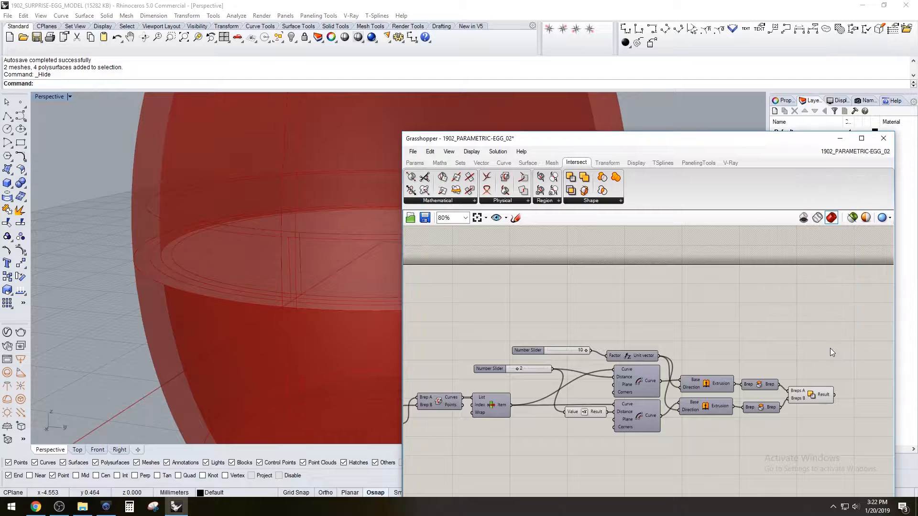
{"action": "double_click", "coordinate": [830, 348]}
{"action": "type", "text": "sol"}
{"action": "left_click", "coordinate": [836, 336]}
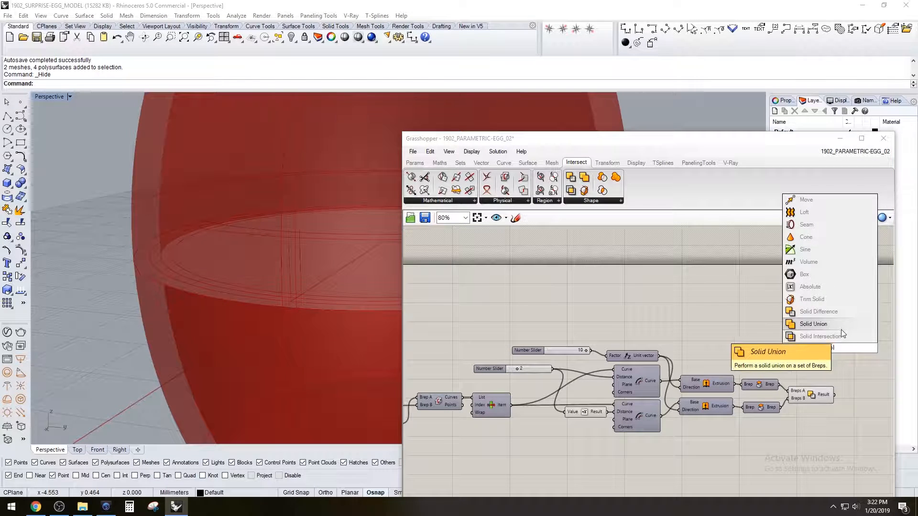
Connect the upper half's result to Breps A and the rim ring's result to Breps B of the new Solid Difference
{"action": "left_click", "coordinate": [821, 398]}
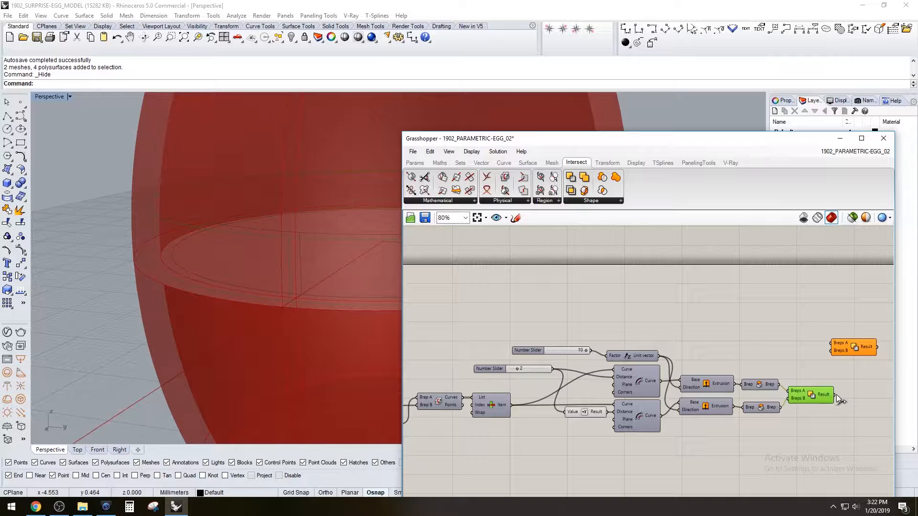
{"action": "left_click_drag", "start_coordinate": [833, 363], "coordinate": [830, 353]}
{"action": "left_click", "coordinate": [792, 353]}
{"action": "scroll", "coordinate": [787, 352], "scroll_direction": "down", "scroll_amount": 3}
{"action": "right_click_drag", "start_coordinate": [644, 348], "coordinate": [715, 333]}
{"action": "scroll", "coordinate": [617, 337], "scroll_direction": "up", "scroll_amount": 4}
{"action": "left_click_drag", "start_coordinate": [556, 335], "coordinate": [870, 325]}
{"action": "scroll", "coordinate": [559, 335], "scroll_direction": "down", "scroll_amount": 5}
{"action": "scroll", "coordinate": [747, 334], "scroll_direction": "up", "scroll_amount": 4}
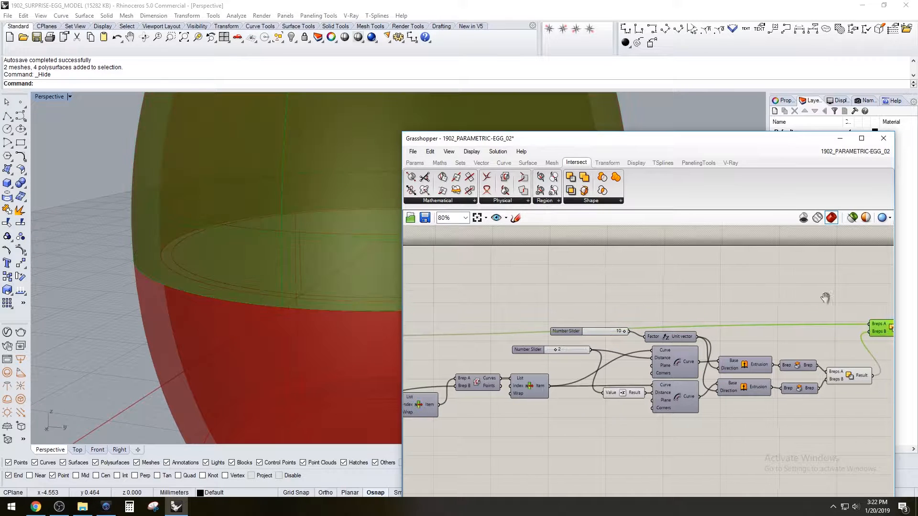
{"action": "right_click_drag", "start_coordinate": [831, 298], "coordinate": [731, 305]}
{"action": "left_click_drag", "start_coordinate": [793, 334], "coordinate": [801, 353]}
Turn off the preview of the upper egg half's earlier Solid Difference component
{"action": "left_click_drag", "start_coordinate": [827, 392], "coordinate": [752, 323]}
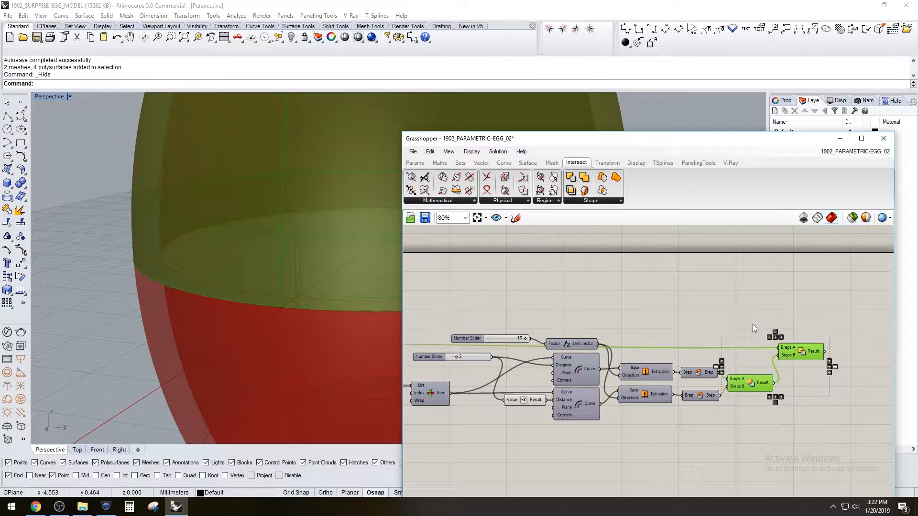
{"action": "scroll", "coordinate": [732, 301], "scroll_direction": "down", "scroll_amount": 3}
{"action": "right_click_drag", "start_coordinate": [531, 435], "coordinate": [690, 446]}
{"action": "left_click", "coordinate": [689, 445]}
{"action": "scroll", "coordinate": [605, 357], "scroll_direction": "up", "scroll_amount": 4}
{"action": "left_click", "coordinate": [619, 303]}
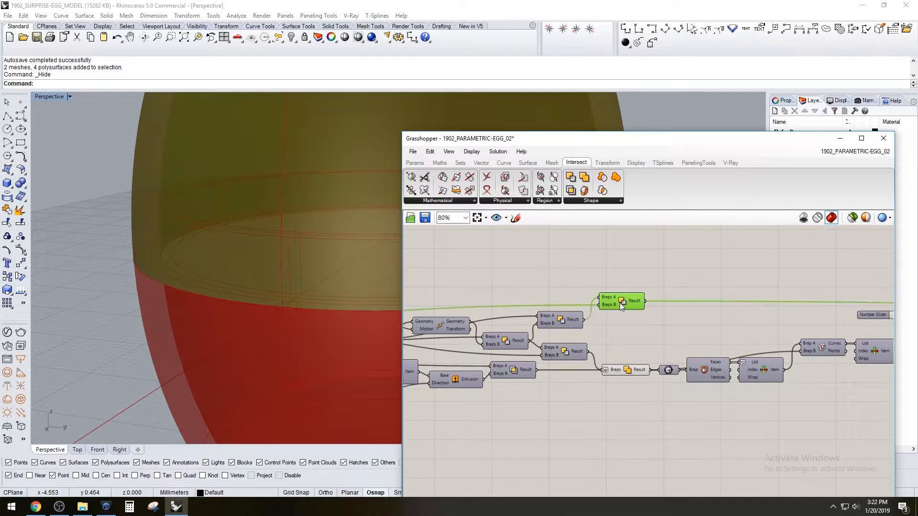
{"action": "middle_click", "coordinate": [620, 302]}
{"action": "left_click", "coordinate": [651, 272]}
{"action": "left_click", "coordinate": [753, 237]}
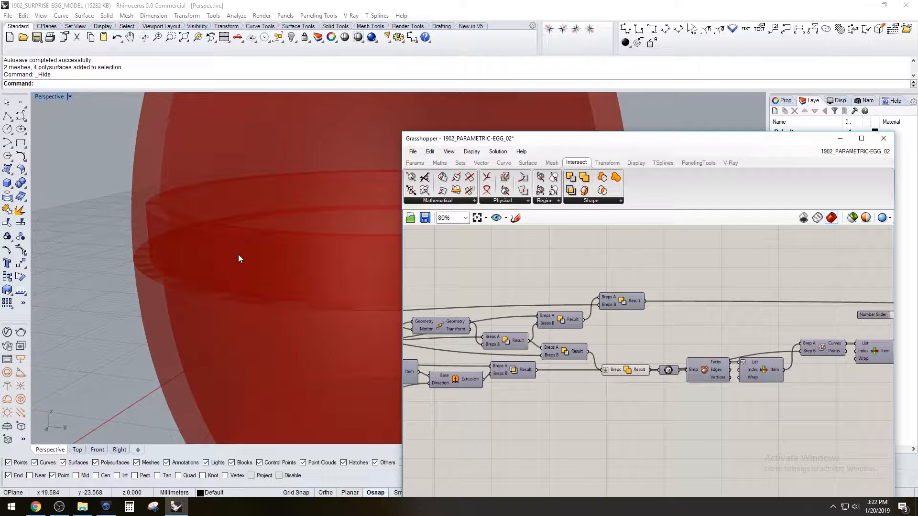
Set the offset distance slider to 1 and switch its rounding to floating-point numbers
{"action": "scroll", "coordinate": [239, 254], "scroll_direction": "down", "scroll_amount": 3}
{"action": "right_click_drag", "start_coordinate": [294, 262], "coordinate": [330, 271]}
{"action": "mouse_move", "coordinate": [171, 252]}
{"action": "right_mouse_down"}
{"action": "mouse_move", "coordinate": [166, 240]}
{"action": "mouse_move", "coordinate": [156, 253]}
{"action": "right_mouse_up"}
{"action": "scroll", "coordinate": [165, 249], "scroll_direction": "up", "scroll_amount": 4}
{"action": "scroll", "coordinate": [157, 253], "scroll_direction": "down", "scroll_amount": 6}
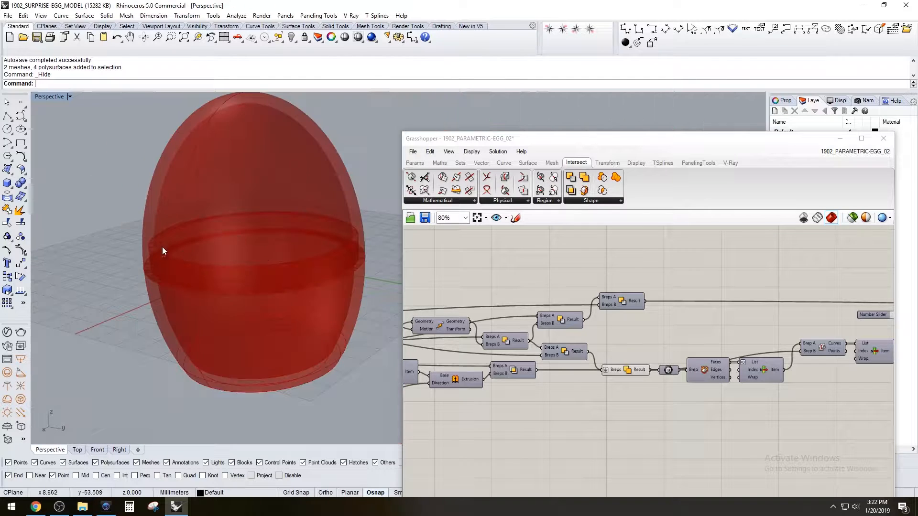
{"action": "right_click_drag", "start_coordinate": [253, 244], "coordinate": [256, 267]}
{"action": "right_click_drag", "start_coordinate": [783, 283], "coordinate": [637, 306]}
{"action": "scroll", "coordinate": [653, 286], "scroll_direction": "up", "scroll_amount": 2}
{"action": "scroll", "coordinate": [637, 306], "scroll_direction": "up", "scroll_amount": 4}
{"action": "left_click_drag", "start_coordinate": [569, 331], "coordinate": [606, 358]}
{"action": "scroll", "coordinate": [669, 354], "scroll_direction": "up", "scroll_amount": 2}
{"action": "left_click_drag", "start_coordinate": [665, 355], "coordinate": [611, 347]}
{"action": "double_click", "coordinate": [603, 354]}
{"action": "left_click", "coordinate": [606, 447]}
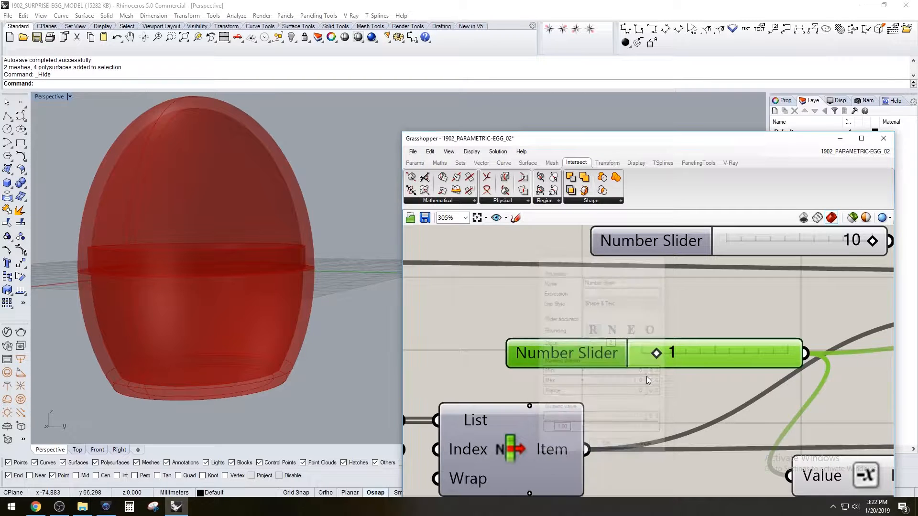
Set the offset distance slider to 1.50
{"action": "left_click_drag", "start_coordinate": [680, 355], "coordinate": [663, 357]}
{"action": "double_click", "coordinate": [684, 355]}
{"action": "type", "text": "1.5"}
{"action": "key", "text": "Return"}
{"action": "left_click", "coordinate": [598, 330]}
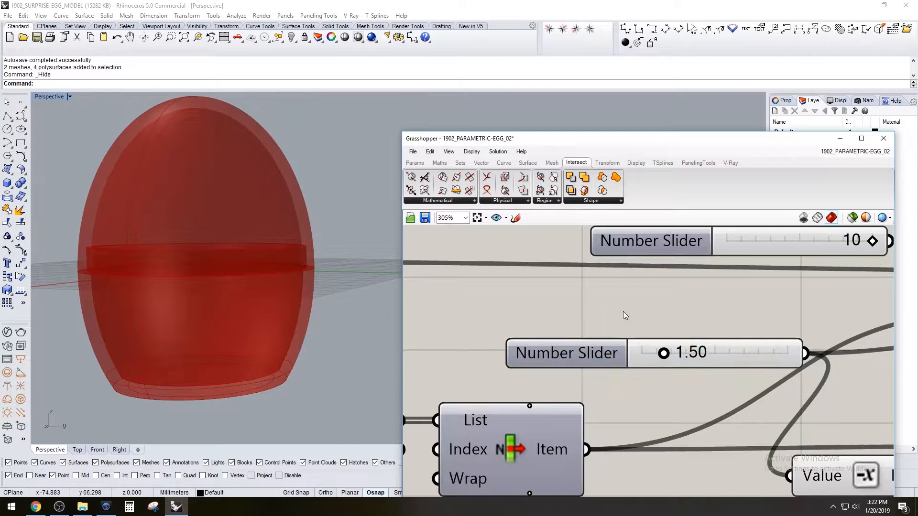
Bake the upper half and rim ring Solid Differences, and hide all Grasshopper preview geometry
{"action": "scroll", "coordinate": [615, 311], "scroll_direction": "down", "scroll_amount": 5}
{"action": "left_click_drag", "start_coordinate": [850, 373], "coordinate": [790, 279]}
{"action": "middle_click", "coordinate": [821, 276]}
{"action": "left_click", "coordinate": [840, 294]}
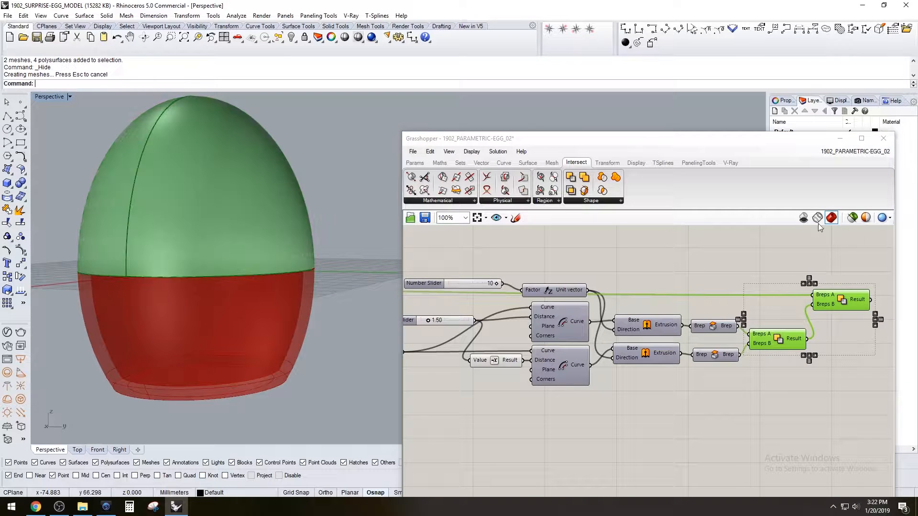
{"action": "left_click", "coordinate": [804, 219]}
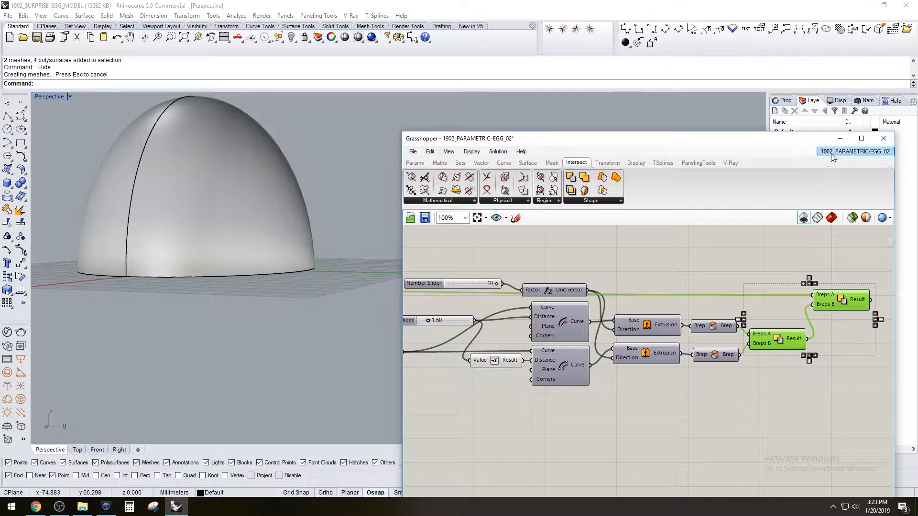
{"action": "left_click", "coordinate": [821, 345]}
Undo the last offset slider change and restore the shaded Grasshopper preview
{"action": "key", "text": "ctrl+z"}
{"action": "left_click", "coordinate": [845, 352]}
{"action": "left_click", "coordinate": [831, 219]}
Delete the baked upper half and the baked rim ring from the Rhino model
{"action": "left_click", "coordinate": [254, 214]}
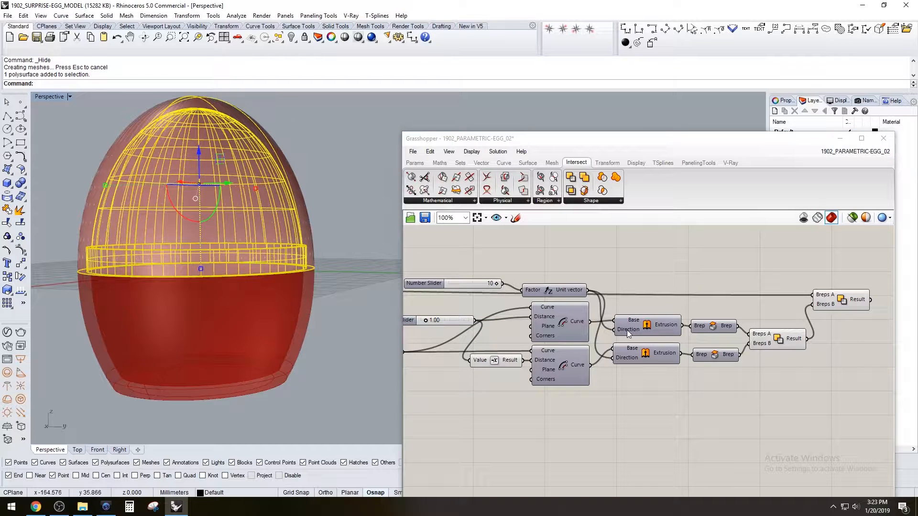
{"action": "key", "text": "Delete"}
{"action": "left_click", "coordinate": [294, 263]}
{"action": "key", "text": "Delete"}
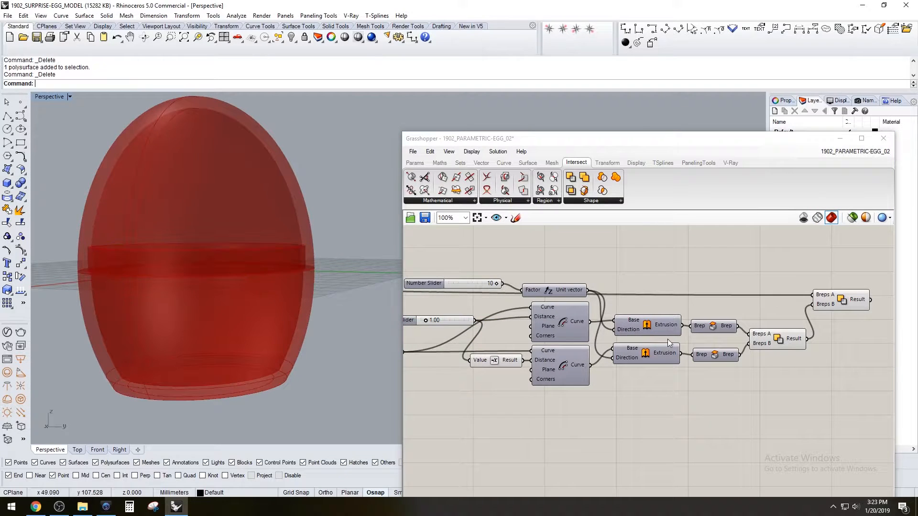
Examine which geometry the rim ring's Solid Difference and the lower half's Solid Union represent in the component chain
{"action": "left_click", "coordinate": [770, 343]}
{"action": "scroll", "coordinate": [656, 297], "scroll_direction": "down", "scroll_amount": 4}
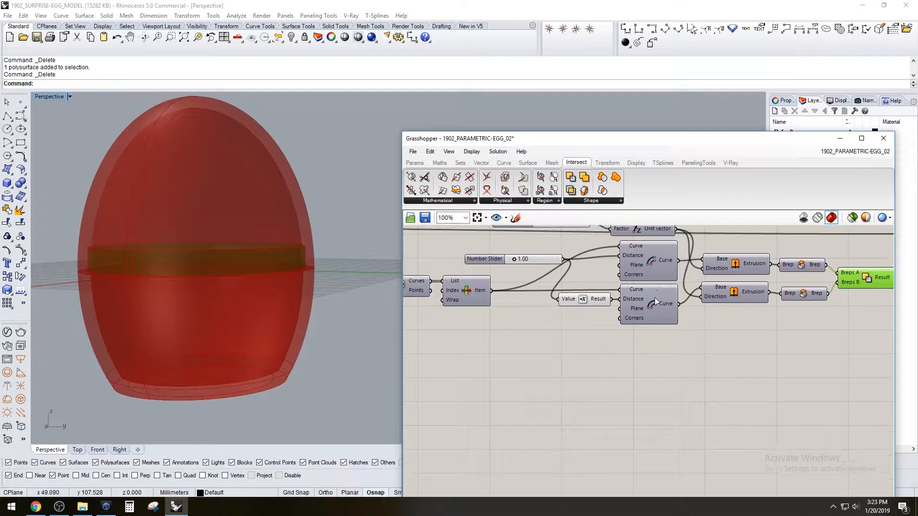
{"action": "scroll", "coordinate": [602, 349], "scroll_direction": "up", "scroll_amount": 2}
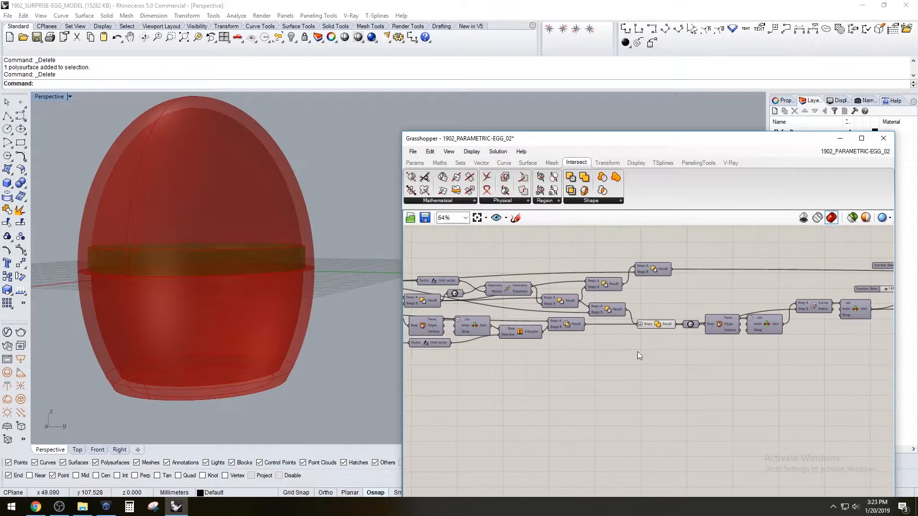
{"action": "left_click", "coordinate": [658, 326]}
{"action": "right_click_drag", "start_coordinate": [788, 390], "coordinate": [608, 389]}
{"action": "double_click", "coordinate": [825, 390]}
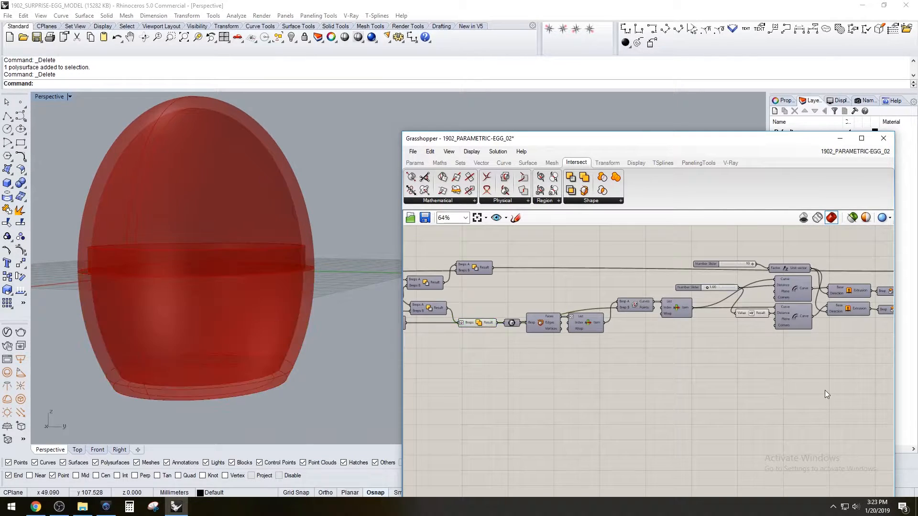
{"action": "key", "text": "Escape"}
{"action": "left_click", "coordinate": [472, 323]}
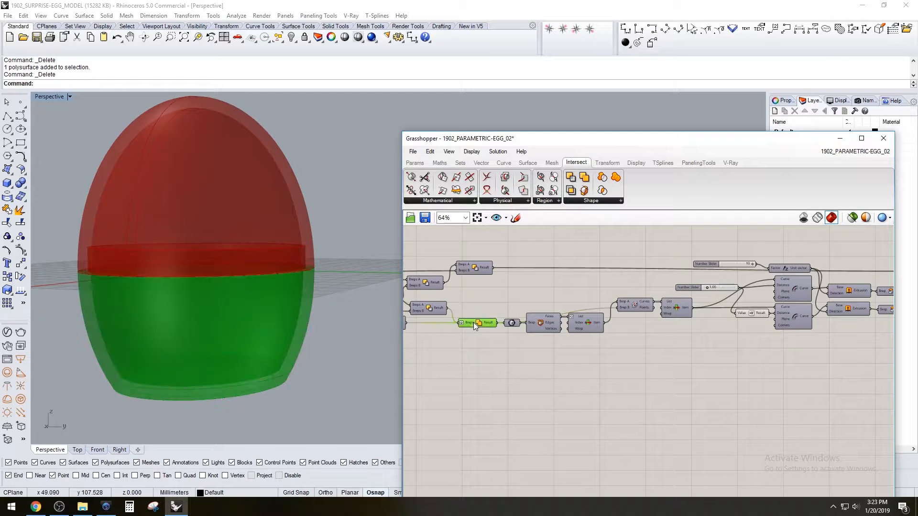
{"action": "right_click_drag", "start_coordinate": [784, 388], "coordinate": [534, 388]}
{"action": "scroll", "coordinate": [687, 313], "scroll_direction": "up", "scroll_amount": 3}
{"action": "left_click", "coordinate": [680, 278]}
{"action": "right_click_drag", "start_coordinate": [808, 292], "coordinate": [840, 318]}
{"action": "scroll", "coordinate": [762, 306], "scroll_direction": "up", "scroll_amount": 2}
{"action": "left_click", "coordinate": [761, 305]}
{"action": "scroll", "coordinate": [761, 358], "scroll_direction": "down", "scroll_amount": 3}
{"action": "left_click", "coordinate": [820, 375]}
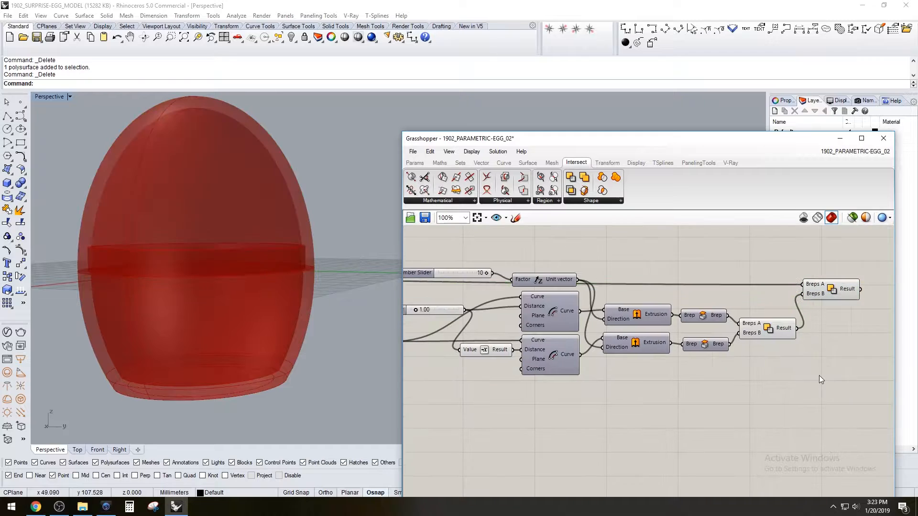
Add a Solid Union fed by the rim ring's Solid Difference, and turn off that Solid Difference's preview
{"action": "double_click", "coordinate": [809, 385]}
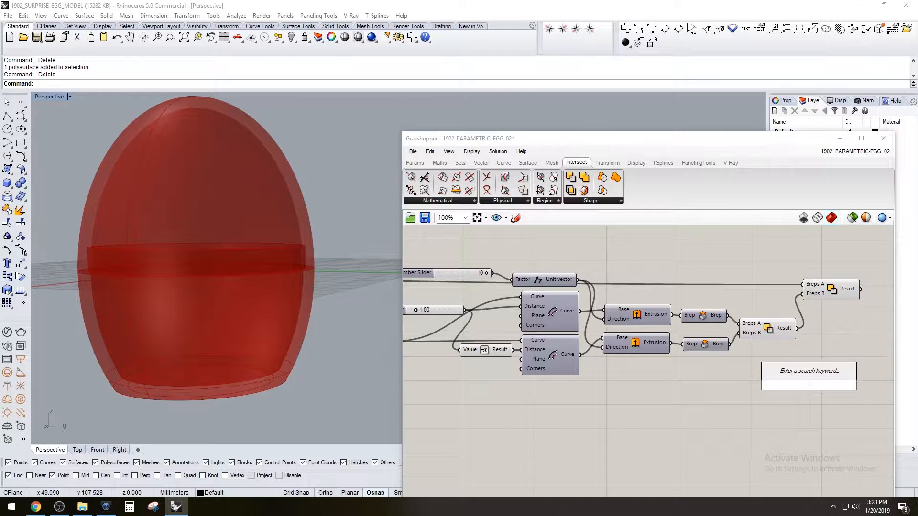
{"action": "type", "text": "sol"}
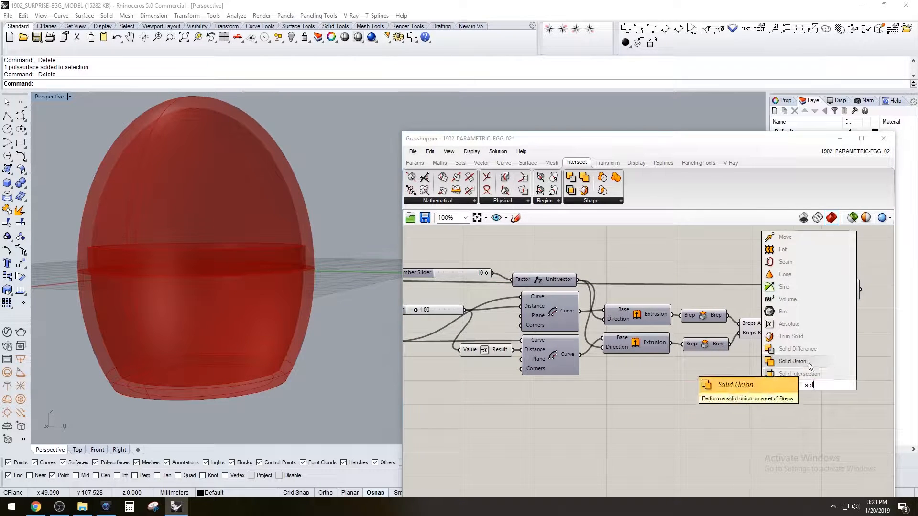
{"action": "key", "text": "Return"}
{"action": "left_click_drag", "start_coordinate": [806, 383], "coordinate": [807, 347]}
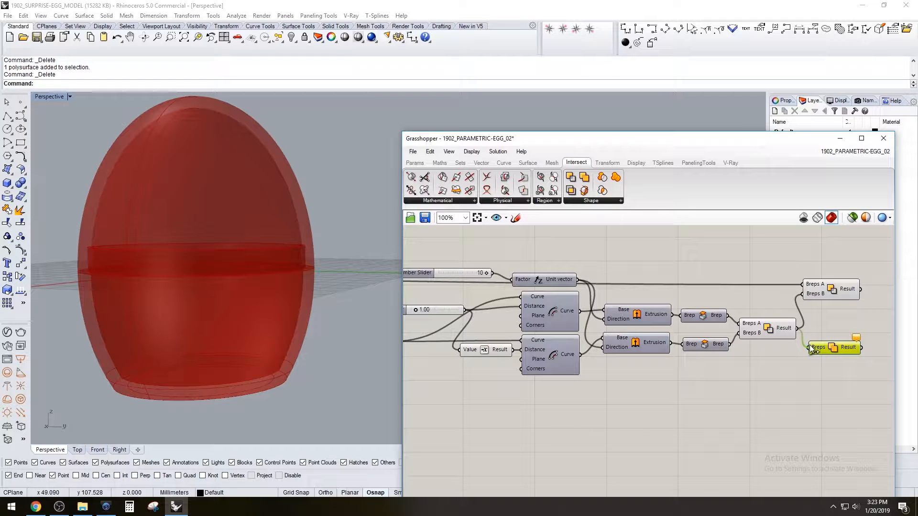
{"action": "right_click", "coordinate": [775, 328]}
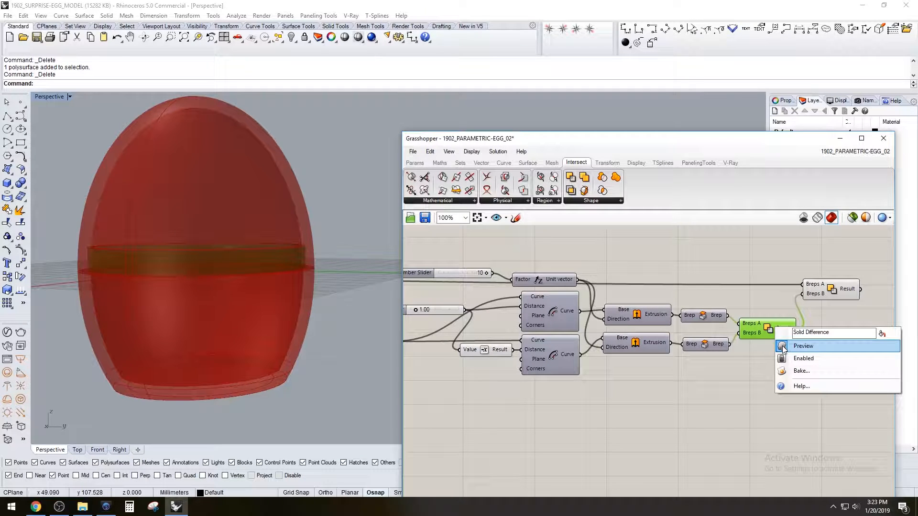
{"action": "left_click", "coordinate": [782, 347]}
Connect the lower half's Solid Union result as an additional Breps input of the new Solid Union
{"action": "scroll", "coordinate": [782, 350], "scroll_direction": "down", "scroll_amount": 5}
{"action": "right_click_drag", "start_coordinate": [699, 373], "coordinate": [749, 361]}
{"action": "scroll", "coordinate": [502, 374], "scroll_direction": "up", "scroll_amount": 4}
{"action": "right_click_drag", "start_coordinate": [525, 365], "coordinate": [641, 369]}
{"action": "right_click_drag", "start_coordinate": [844, 328], "coordinate": [703, 334]}
{"action": "scroll", "coordinate": [708, 330], "scroll_direction": "down", "scroll_amount": 4}
{"action": "left_click_drag", "start_coordinate": [709, 321], "coordinate": [813, 340]}
{"action": "scroll", "coordinate": [860, 342], "scroll_direction": "up", "scroll_amount": 2}
{"action": "scroll", "coordinate": [706, 365], "scroll_direction": "down", "scroll_amount": 2}
{"action": "scroll", "coordinate": [856, 345], "scroll_direction": "up", "scroll_amount": 1}
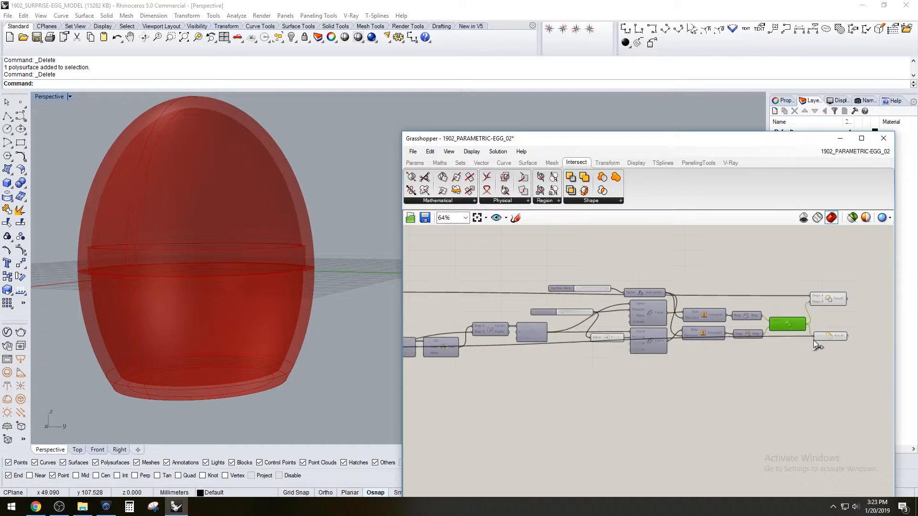
{"action": "scroll", "coordinate": [811, 331], "scroll_direction": "up", "scroll_amount": 4}
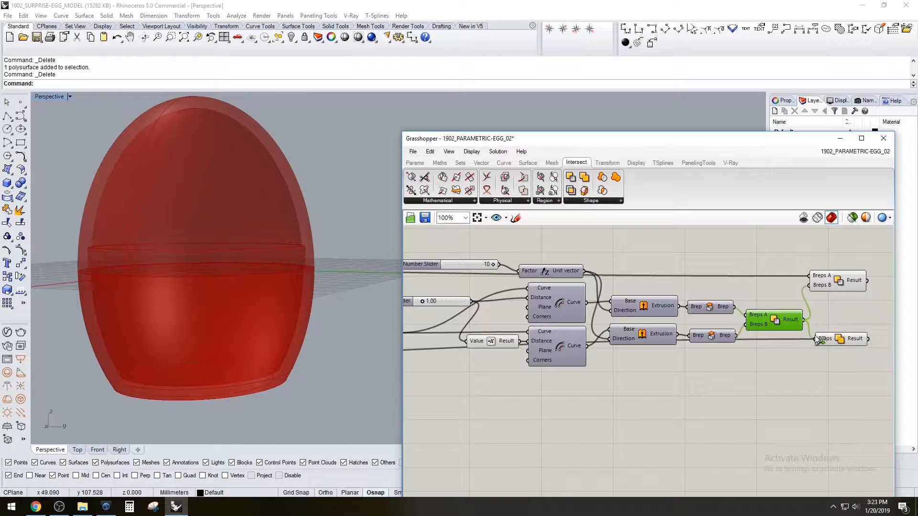
Flatten the Breps input of the new Solid Union that joins the lower half and rim ring
{"action": "left_click", "coordinate": [837, 316]}
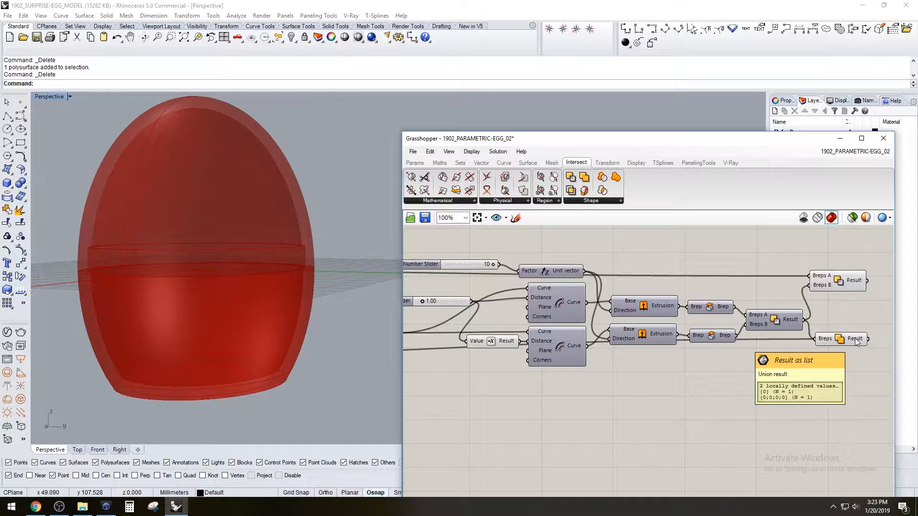
{"action": "right_click", "coordinate": [823, 339]}
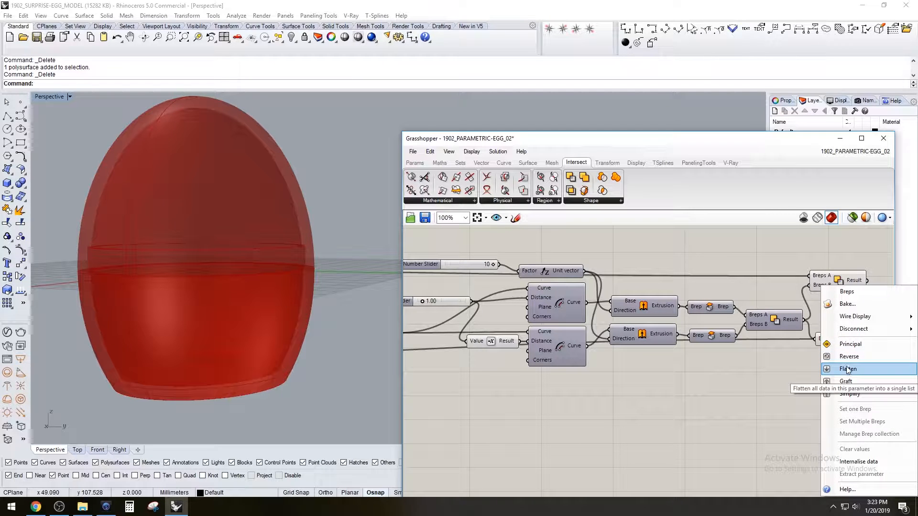
{"action": "left_click", "coordinate": [842, 370]}
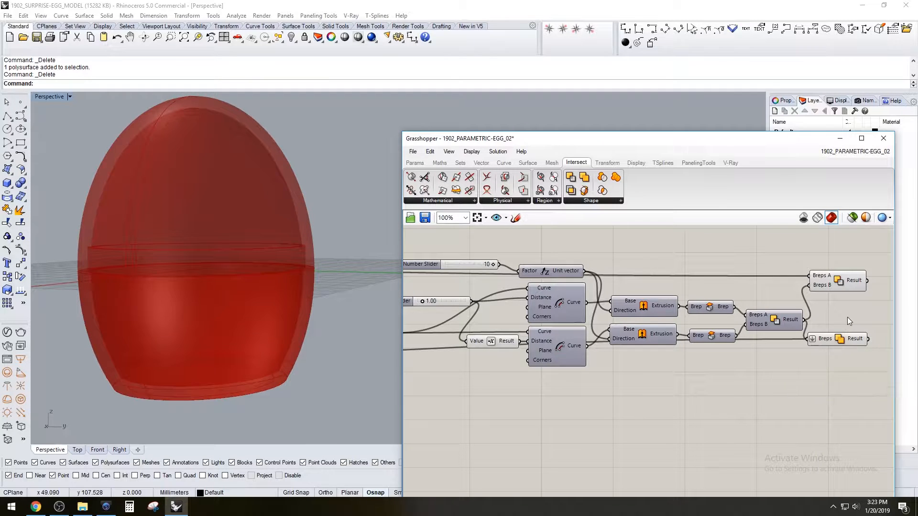
{"action": "left_click", "coordinate": [851, 340]}
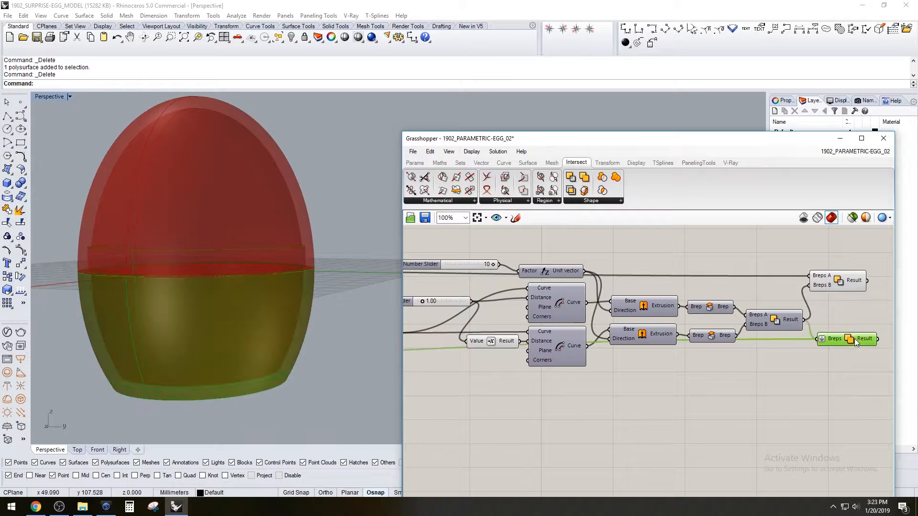
Turn off the preview of the lower half's earlier Solid Union component
{"action": "left_click", "coordinate": [838, 285]}
{"action": "scroll", "coordinate": [686, 350], "scroll_direction": "down", "scroll_amount": 3}
{"action": "scroll", "coordinate": [536, 370], "scroll_direction": "up", "scroll_amount": 4}
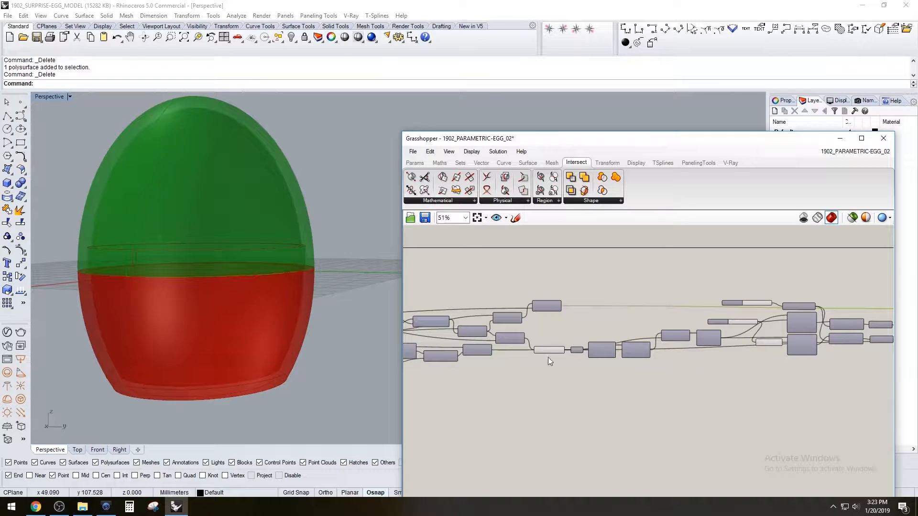
{"action": "left_click", "coordinate": [549, 354]}
{"action": "key", "text": "space"}
{"action": "left_click", "coordinate": [582, 324]}
Bake the final upper-half Solid Difference and the lower-half Solid Union with its rim into Rhino
{"action": "scroll", "coordinate": [660, 311], "scroll_direction": "down", "scroll_amount": 4}
{"action": "right_click_drag", "start_coordinate": [851, 318], "coordinate": [585, 329]}
{"action": "scroll", "coordinate": [717, 320], "scroll_direction": "up", "scroll_amount": 3}
{"action": "left_click_drag", "start_coordinate": [736, 397], "coordinate": [666, 303]}
{"action": "key", "text": "space"}
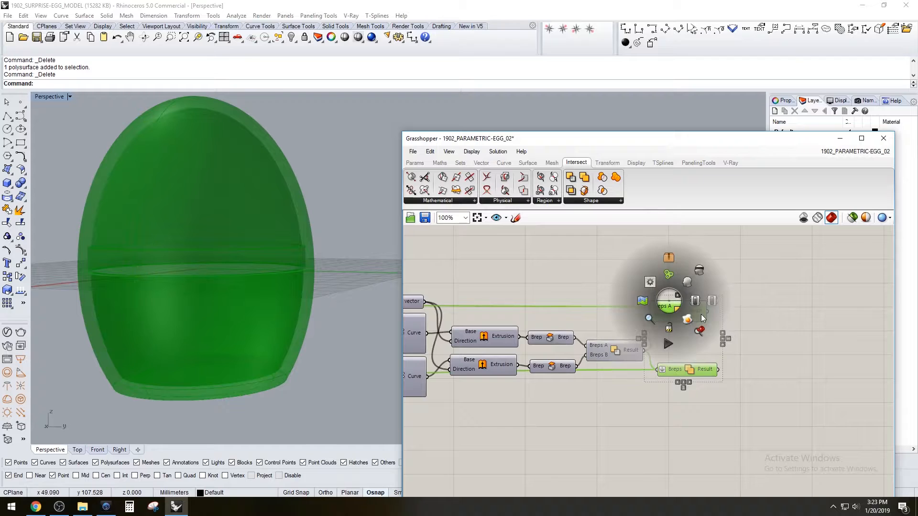
{"action": "left_click", "coordinate": [693, 317]}
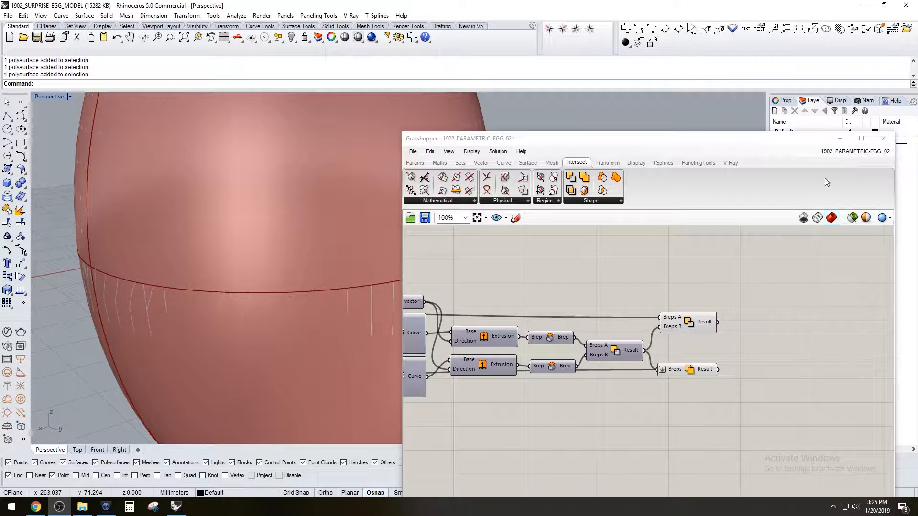
Hide the Grasshopper preview geometry and minimize the Grasshopper window so only the baked egg shows in Rhino
{"action": "left_click", "coordinate": [804, 218]}
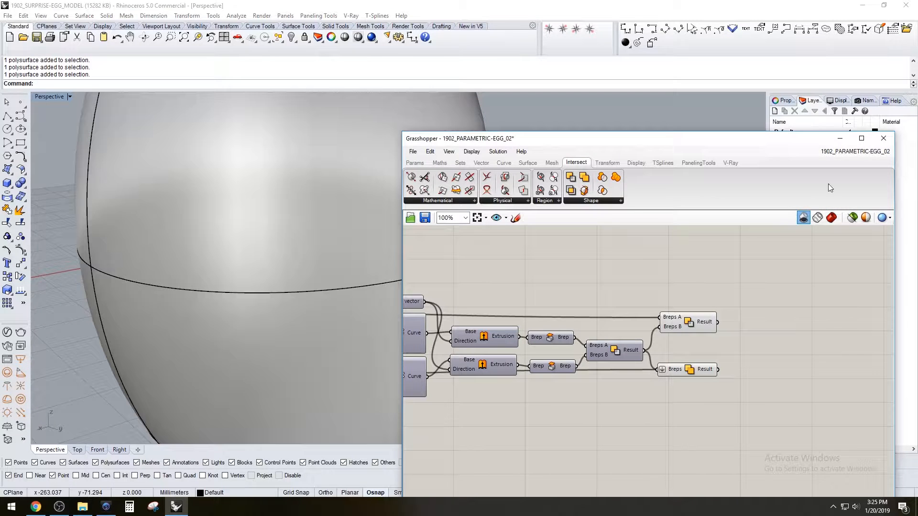
{"action": "left_click", "coordinate": [840, 139]}
{"action": "scroll", "coordinate": [615, 188], "scroll_direction": "down", "scroll_amount": 5}
{"action": "right_click_drag", "start_coordinate": [606, 220], "coordinate": [571, 267], "text": "shift"}
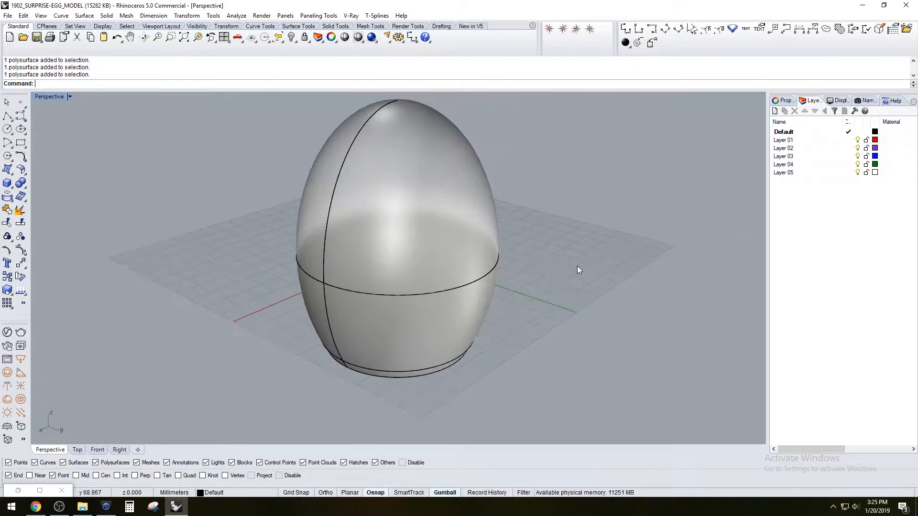
Make Layer 01 current and draw a straight horizontal polyline through the egg's centre in the Top viewport, extending past both sides
{"action": "left_click", "coordinate": [849, 139]}
{"action": "left_click", "coordinate": [7, 115]}
{"action": "double_click", "coordinate": [47, 99]}
{"action": "double_click", "coordinate": [47, 98]}
{"action": "right_click_drag", "start_coordinate": [421, 360], "coordinate": [391, 267]}
{"action": "scroll", "coordinate": [384, 288], "scroll_direction": "up", "scroll_amount": 12}
{"action": "left_click", "coordinate": [378, 311]}
{"action": "left_click", "coordinate": [599, 293]}
{"action": "key", "text": "Return"}
Select the new line and move it straight down below the egg in the Perspective viewport
{"action": "left_click", "coordinate": [38, 103]}
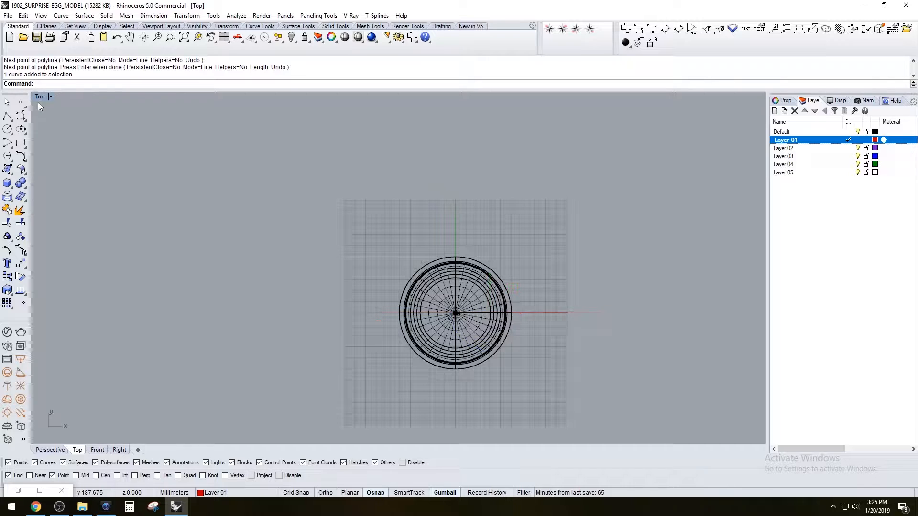
{"action": "left_click", "coordinate": [578, 312]}
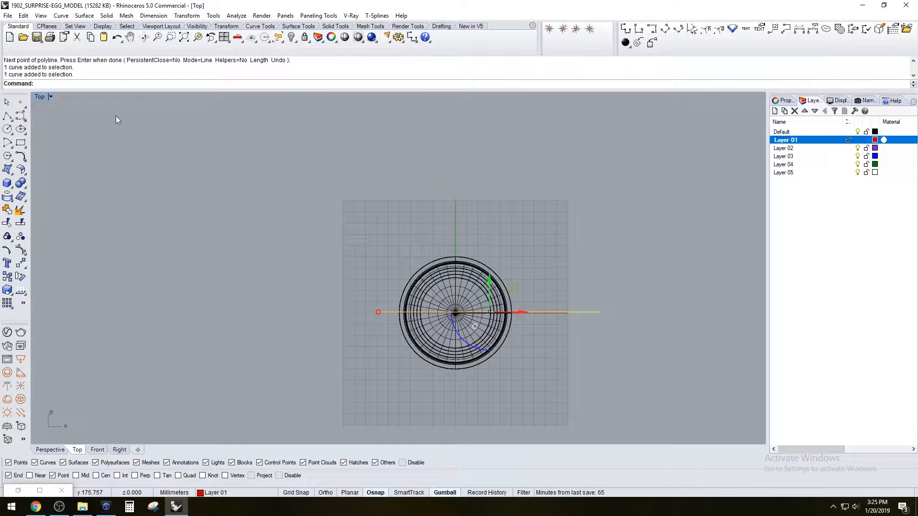
{"action": "double_click", "coordinate": [40, 98]}
{"action": "double_click", "coordinate": [415, 97]}
{"action": "left_click_drag", "start_coordinate": [356, 243], "coordinate": [366, 363]}
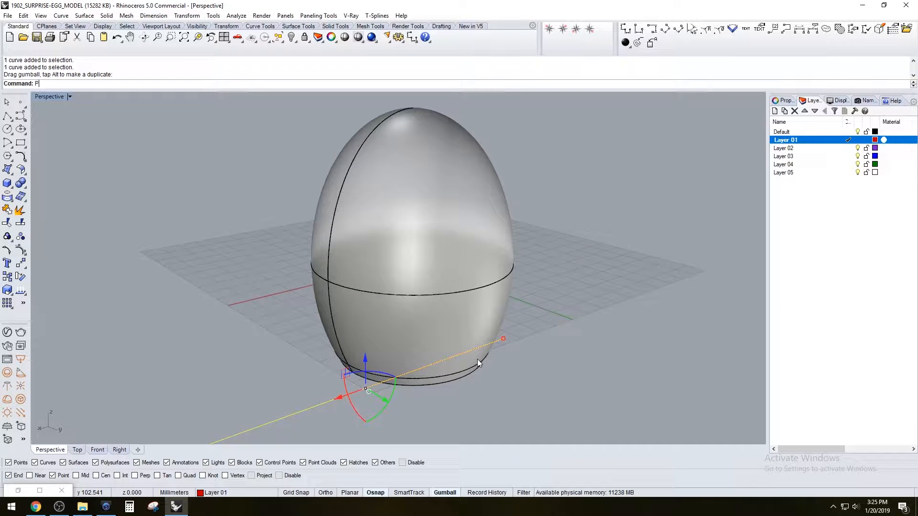
Project the line onto the baked upper and lower egg halves
{"action": "type", "text": "Projec"}
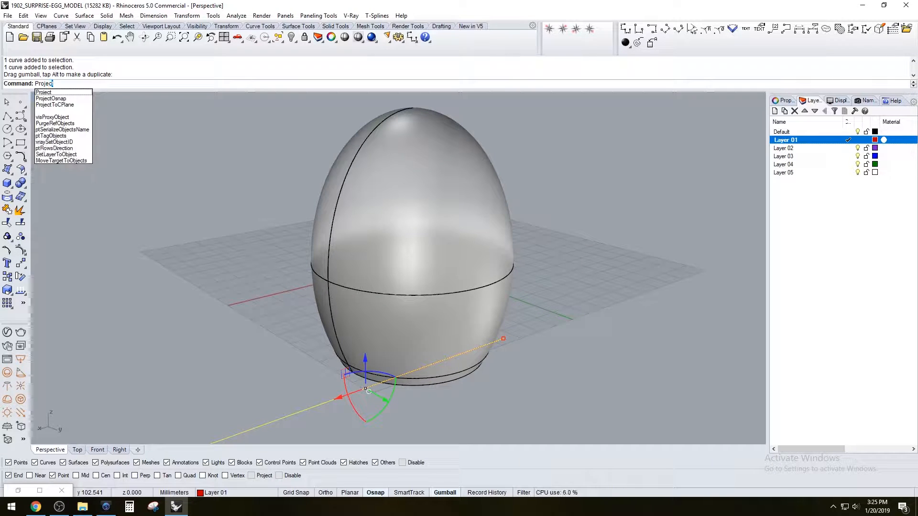
{"action": "key", "text": "Return"}
{"action": "left_click", "coordinate": [473, 254]}
{"action": "key", "text": "Return"}
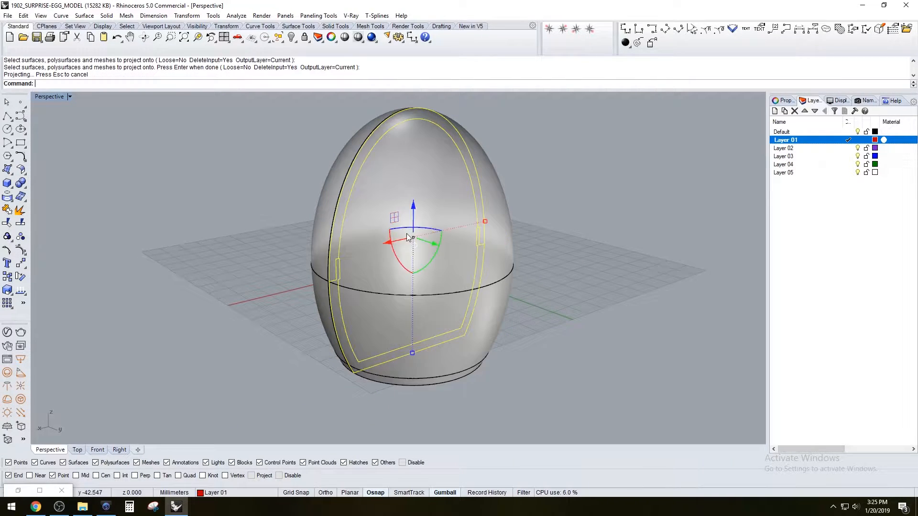
Move the projected section curves out beside the egg and inspect the rim joint's profile
{"action": "scroll", "coordinate": [363, 279], "scroll_direction": "up", "scroll_amount": 10}
{"action": "scroll", "coordinate": [363, 279], "scroll_direction": "down", "scroll_amount": 2}
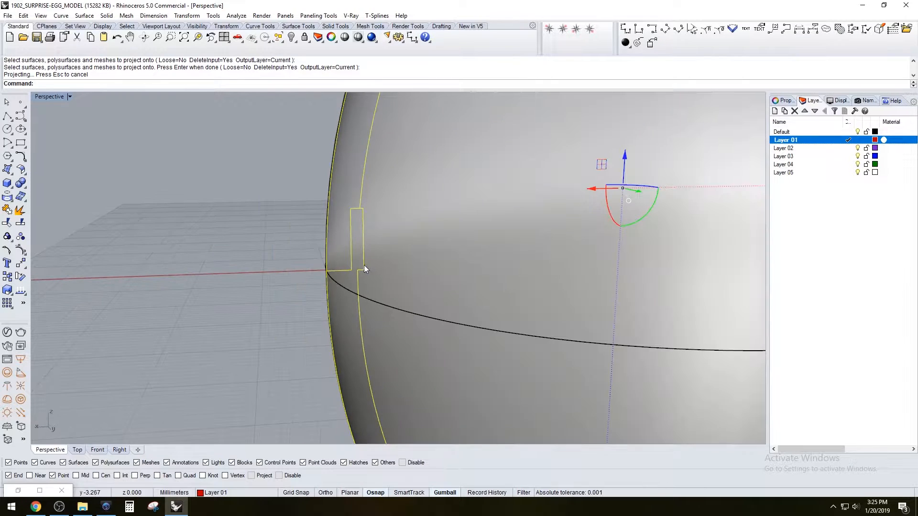
{"action": "scroll", "coordinate": [398, 286], "scroll_direction": "up", "scroll_amount": 3}
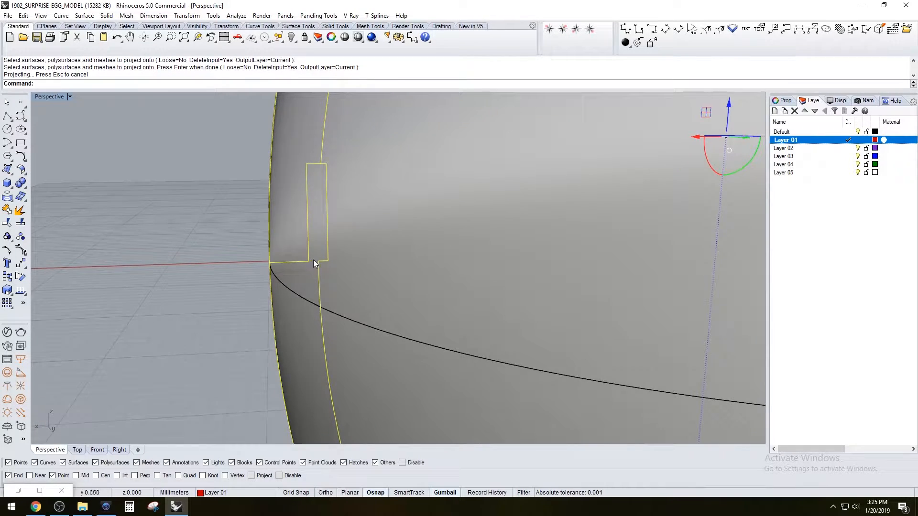
{"action": "scroll", "coordinate": [314, 260], "scroll_direction": "down", "scroll_amount": 10}
{"action": "right_click_drag", "start_coordinate": [357, 213], "coordinate": [398, 245]}
{"action": "left_click_drag", "start_coordinate": [380, 230], "coordinate": [297, 175]}
{"action": "scroll", "coordinate": [179, 218], "scroll_direction": "up", "scroll_amount": 2}
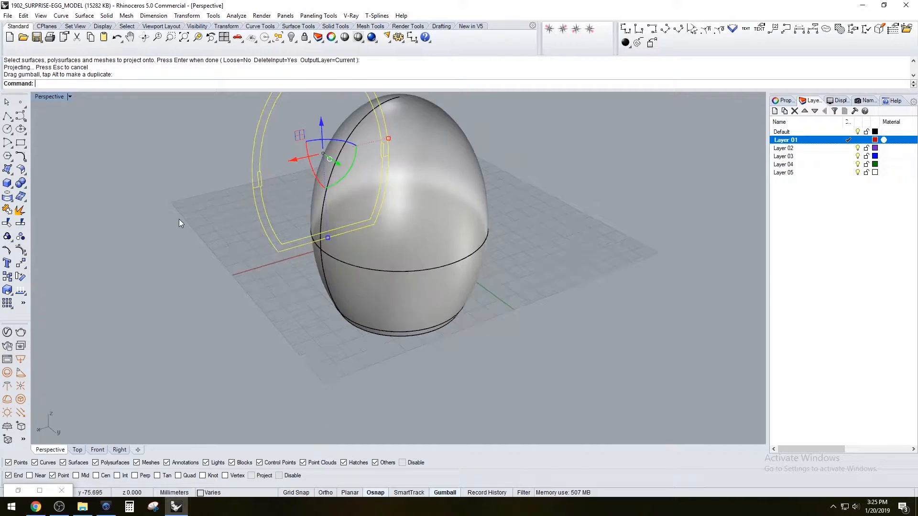
{"action": "left_click", "coordinate": [179, 219]}
{"action": "scroll", "coordinate": [261, 181], "scroll_direction": "up", "scroll_amount": 10}
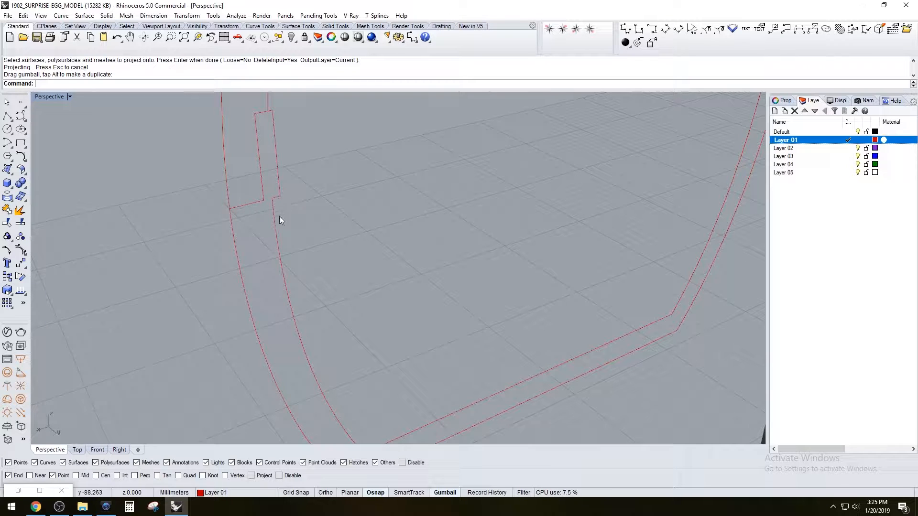
{"action": "scroll", "coordinate": [280, 208], "scroll_direction": "down", "scroll_amount": 10}
{"action": "scroll", "coordinate": [278, 187], "scroll_direction": "up", "scroll_amount": 10}
{"action": "scroll", "coordinate": [318, 188], "scroll_direction": "down", "scroll_amount": 5}
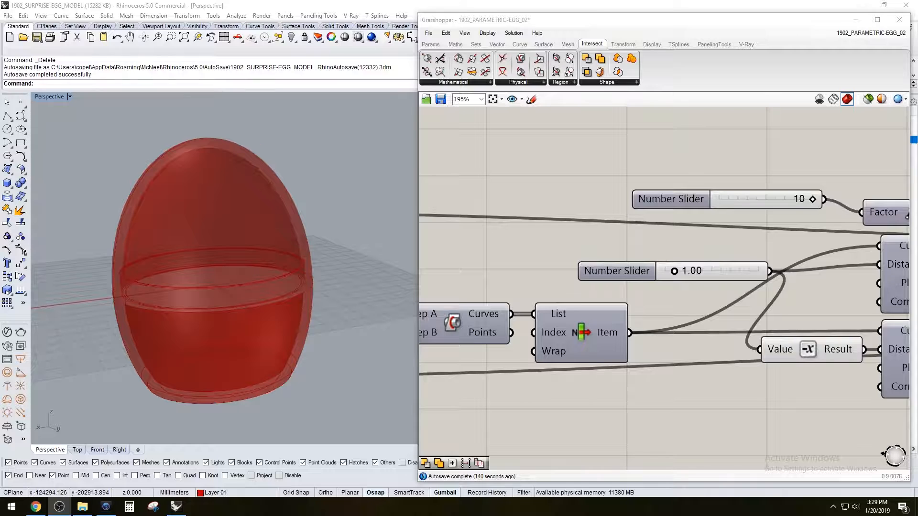
Examine the egg's wall thickness and rim joint profile in the Front viewport, then return to the Perspective view
{"action": "double_click", "coordinate": [49, 100]}
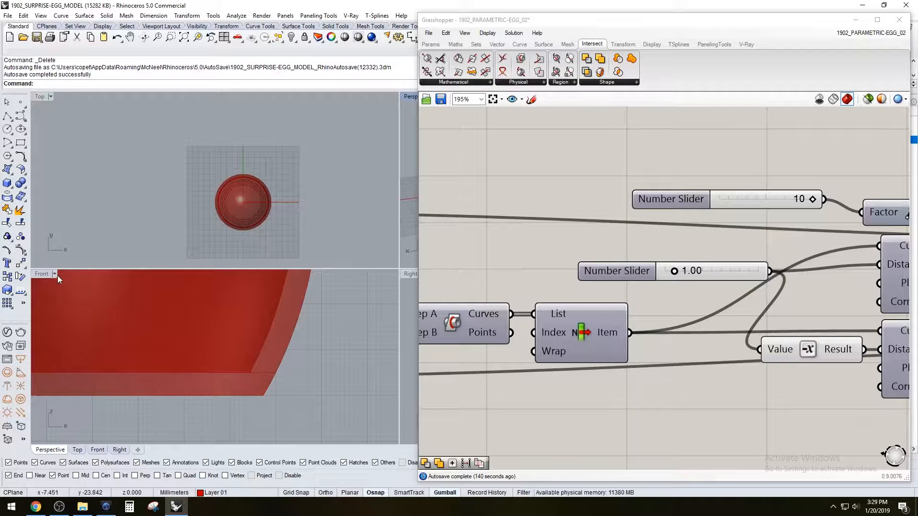
{"action": "double_click", "coordinate": [51, 275]}
{"action": "scroll", "coordinate": [126, 222], "scroll_direction": "down", "scroll_amount": 10}
{"action": "scroll", "coordinate": [126, 223], "scroll_direction": "down", "scroll_amount": 3}
{"action": "scroll", "coordinate": [113, 217], "scroll_direction": "up", "scroll_amount": 8}
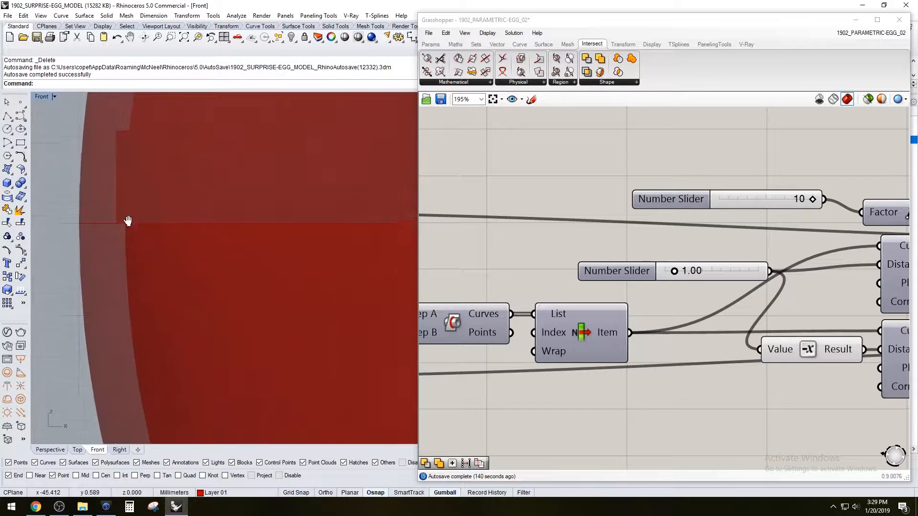
{"action": "scroll", "coordinate": [165, 237], "scroll_direction": "down", "scroll_amount": 2}
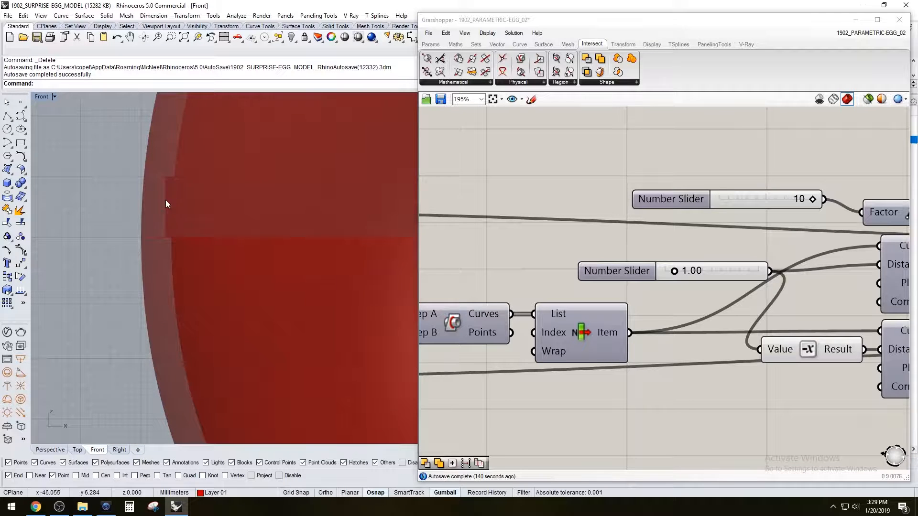
{"action": "scroll", "coordinate": [165, 203], "scroll_direction": "up", "scroll_amount": 2}
{"action": "scroll", "coordinate": [258, 170], "scroll_direction": "down", "scroll_amount": 5}
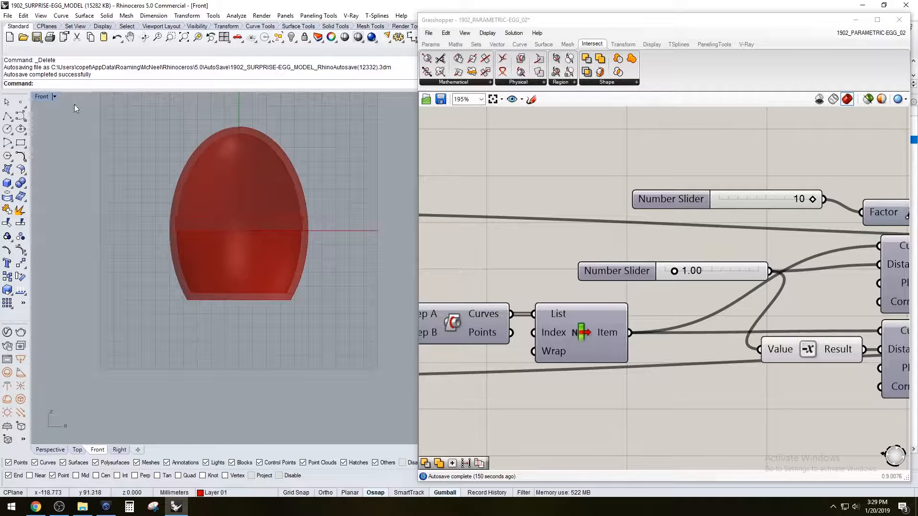
{"action": "double_click", "coordinate": [42, 96]}
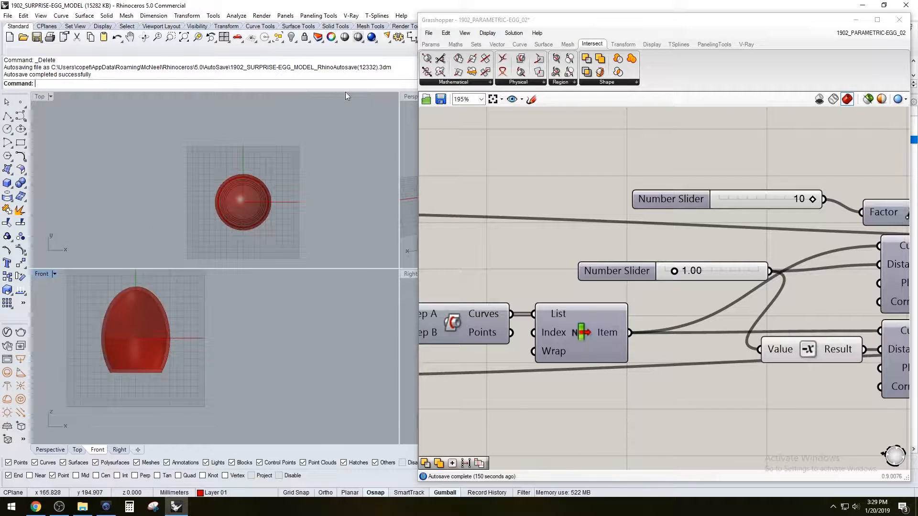
{"action": "double_click", "coordinate": [408, 99]}
{"action": "mouse_move", "coordinate": [286, 211]}
{"action": "right_mouse_down"}
{"action": "mouse_move", "coordinate": [277, 242]}
{"action": "mouse_move", "coordinate": [284, 218]}
{"action": "right_mouse_up"}
Turn off the preview of the upper half's Solid Difference and inspect the lower half's protruding rim
{"action": "right_click_drag", "start_coordinate": [674, 170], "coordinate": [562, 174]}
{"action": "scroll", "coordinate": [563, 175], "scroll_direction": "down", "scroll_amount": 6}
{"action": "right_click_drag", "start_coordinate": [808, 221], "coordinate": [615, 225]}
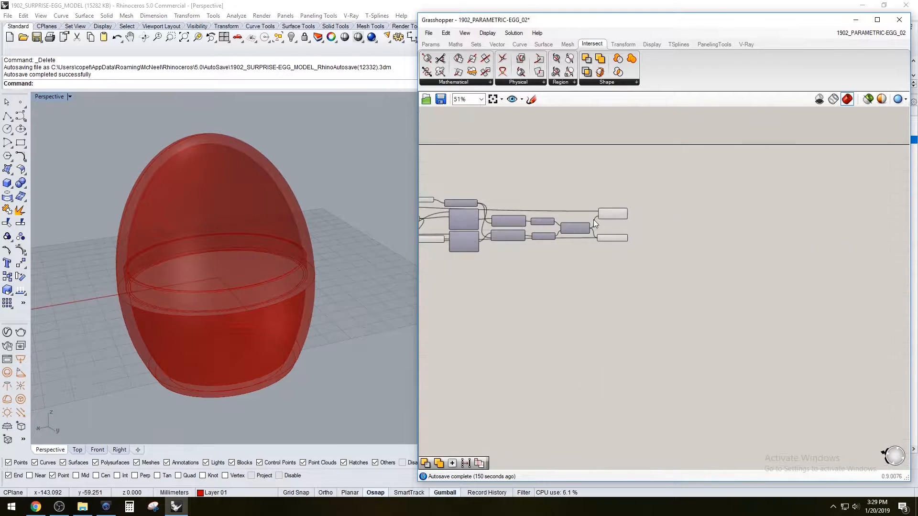
{"action": "scroll", "coordinate": [612, 222], "scroll_direction": "up", "scroll_amount": 5}
{"action": "left_click", "coordinate": [661, 215]}
{"action": "right_click", "coordinate": [661, 215]}
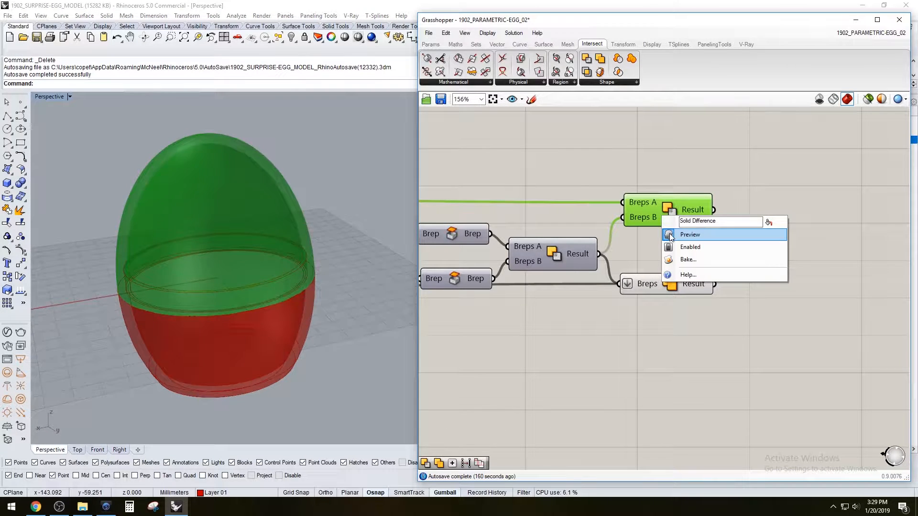
{"action": "left_click", "coordinate": [670, 235]}
{"action": "scroll", "coordinate": [250, 254], "scroll_direction": "up", "scroll_amount": 5}
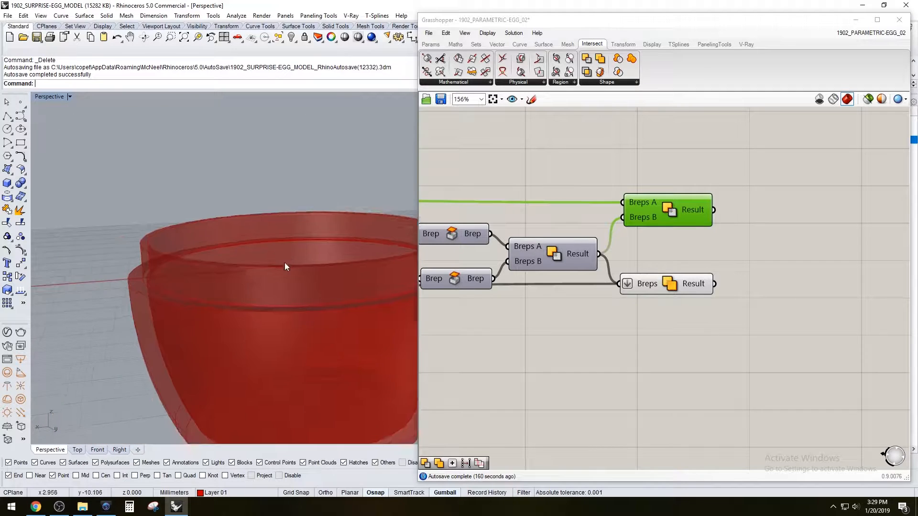
{"action": "scroll", "coordinate": [288, 259], "scroll_direction": "down", "scroll_amount": 4}
{"action": "right_click_drag", "start_coordinate": [131, 285], "coordinate": [190, 302]}
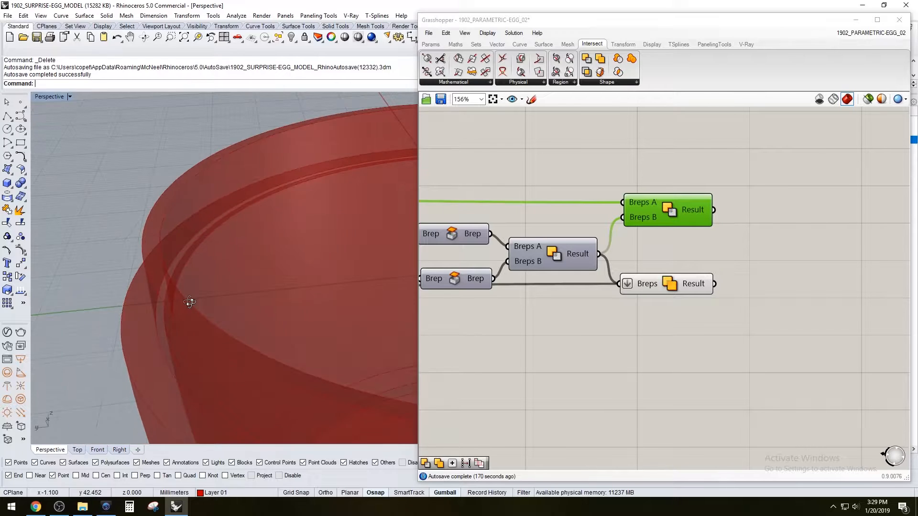
Turn on the preview of both Offset components that generate the rim ring's curves
{"action": "left_click", "coordinate": [790, 236]}
{"action": "right_click_drag", "start_coordinate": [577, 283], "coordinate": [671, 267]}
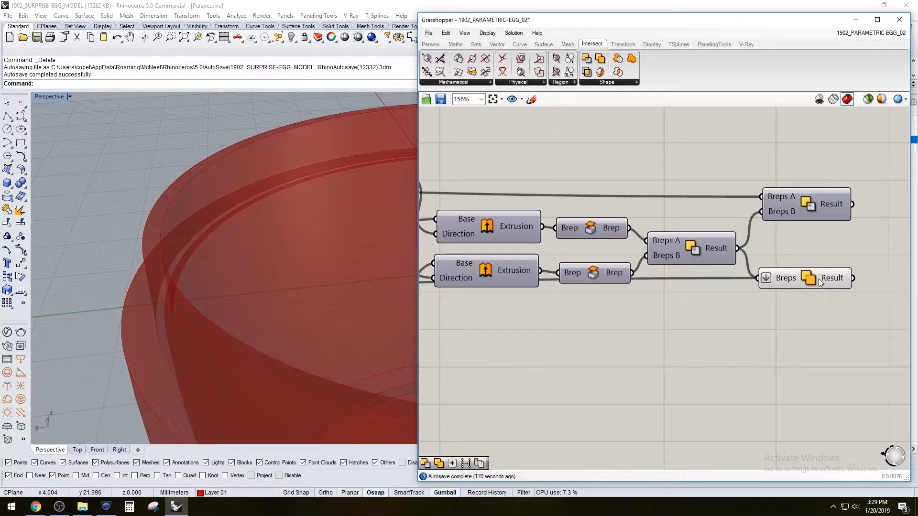
{"action": "left_click", "coordinate": [768, 279]}
{"action": "left_click", "coordinate": [670, 351]}
{"action": "scroll", "coordinate": [709, 313], "scroll_direction": "down", "scroll_amount": 2}
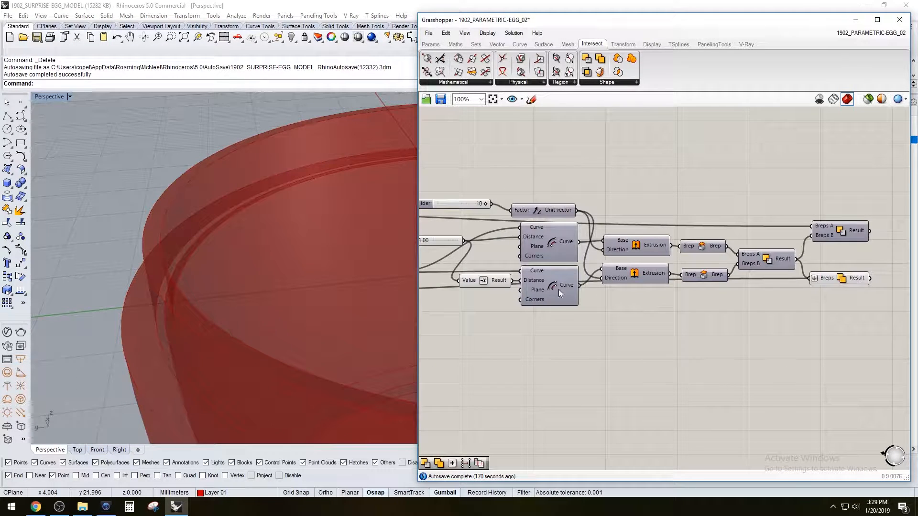
{"action": "left_click_drag", "start_coordinate": [551, 273], "coordinate": [550, 252]}
{"action": "middle_click", "coordinate": [588, 262]}
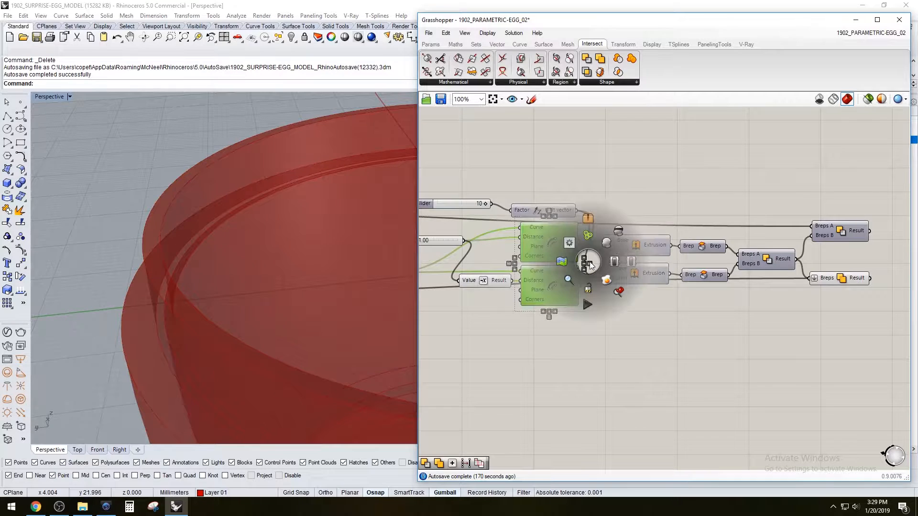
{"action": "left_click", "coordinate": [609, 245]}
{"action": "left_click", "coordinate": [775, 148]}
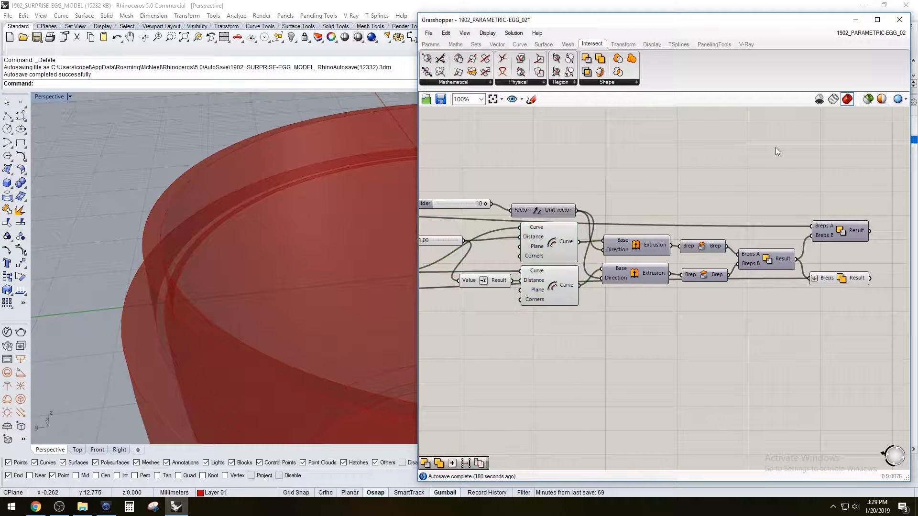
Turn off the preview of the final lower-half Solid Union so the rim offset curves stand alone
{"action": "left_click", "coordinate": [843, 280]}
{"action": "middle_click", "coordinate": [843, 281]}
{"action": "left_click", "coordinate": [873, 247]}
{"action": "right_click_drag", "start_coordinate": [237, 299], "coordinate": [211, 274]}
Highlight each Offset component in turn to identify which produces the outer and which the inner rim curve
{"action": "left_click", "coordinate": [712, 349]}
{"action": "left_click", "coordinate": [549, 245]}
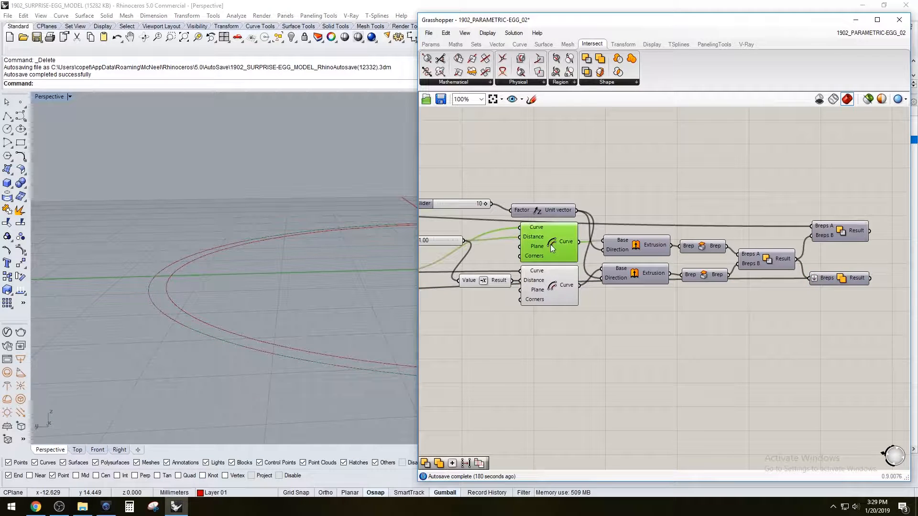
{"action": "left_click", "coordinate": [554, 285]}
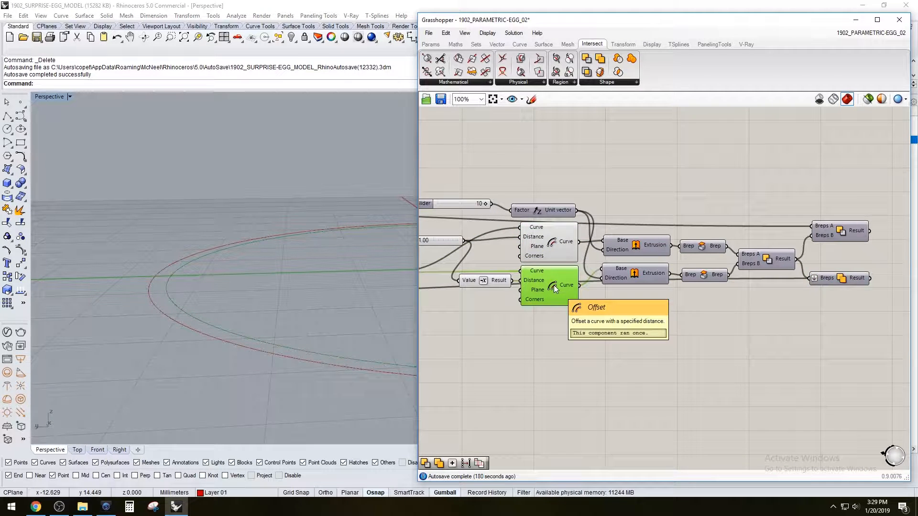
{"action": "left_click", "coordinate": [569, 329]}
{"action": "left_click", "coordinate": [539, 250]}
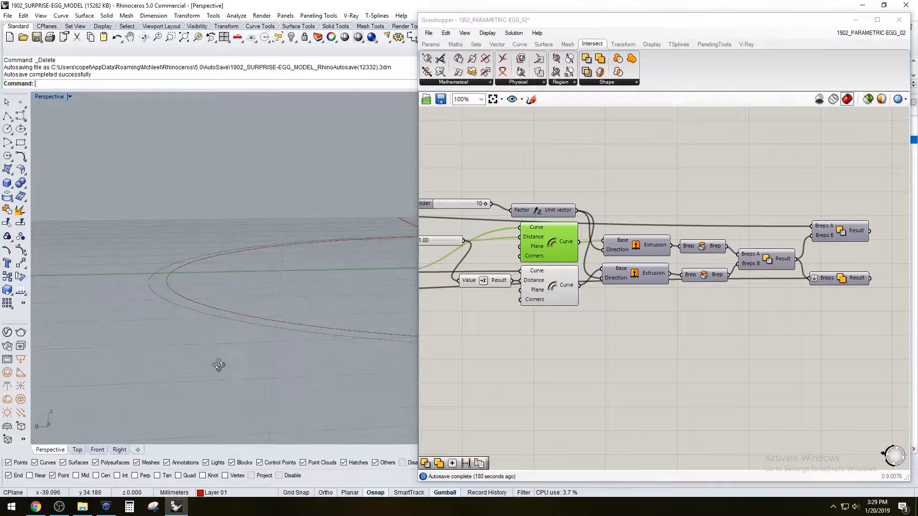
{"action": "right_click_drag", "start_coordinate": [217, 371], "coordinate": [191, 275]}
{"action": "right_click_drag", "start_coordinate": [274, 258], "coordinate": [179, 288]}
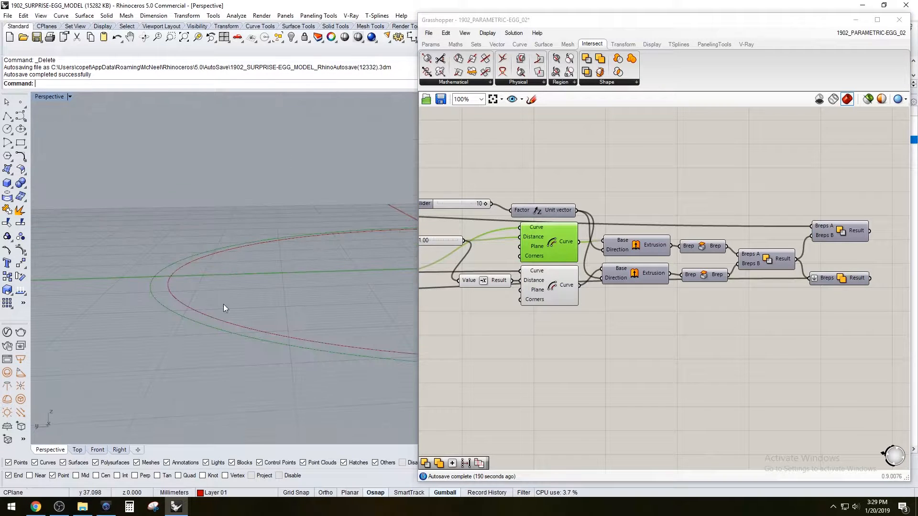
Add a Move component and place it beneath the rim ring's Extrusion components
{"action": "double_click", "coordinate": [556, 367]}
{"action": "type", "text": "move"}
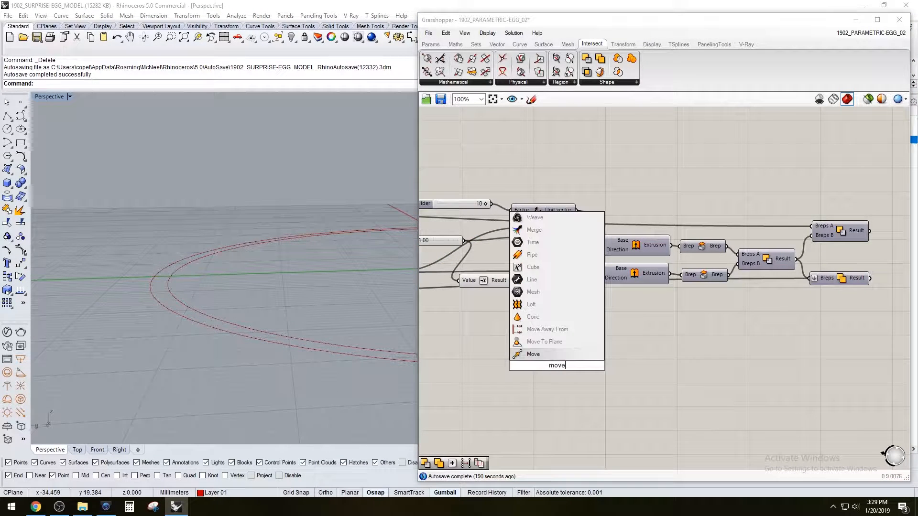
{"action": "left_click", "coordinate": [529, 356]}
{"action": "left_click_drag", "start_coordinate": [557, 366], "coordinate": [659, 352]}
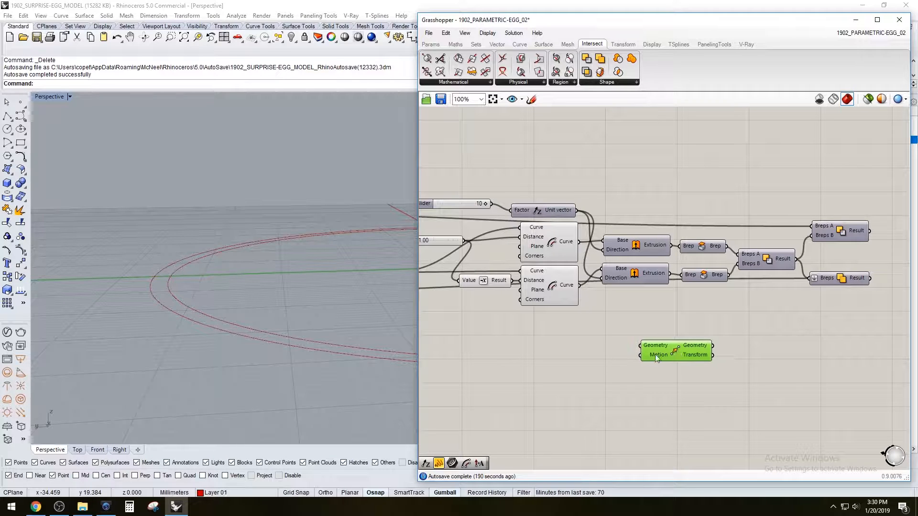
Add a Unit Z vector component beside the Move component's Motion input and shift both components together
{"action": "double_click", "coordinate": [610, 365]}
{"action": "type", "text": "z"}
{"action": "left_click", "coordinate": [602, 354]}
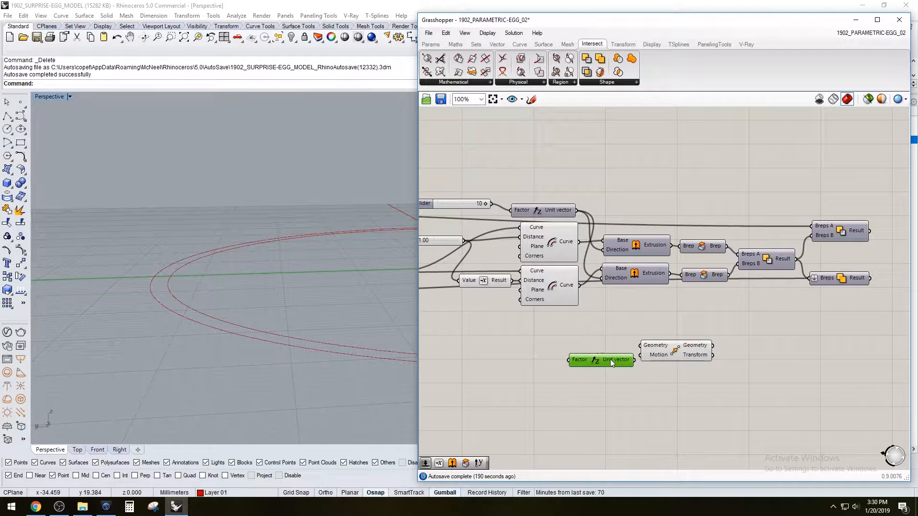
{"action": "left_click_drag", "start_coordinate": [684, 378], "coordinate": [680, 342]}
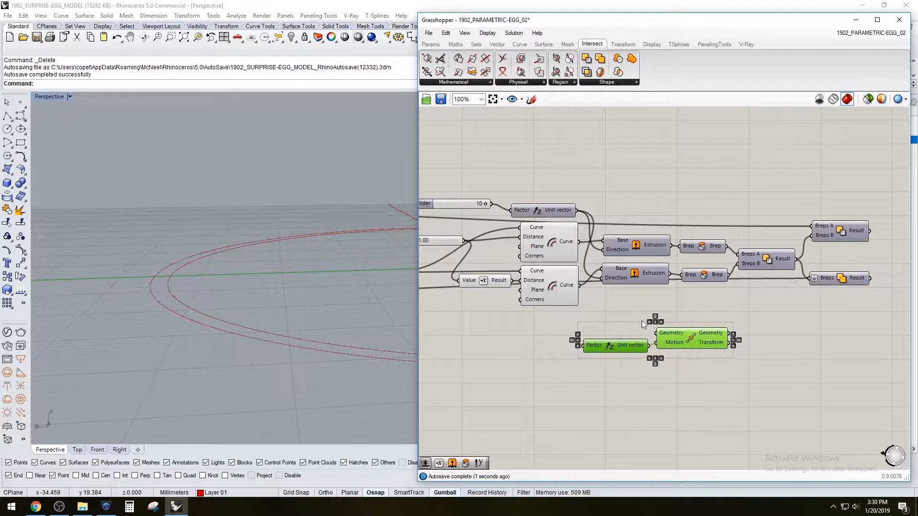
Add a number slider set to 10 and connect it to the new Unit Z component's Factor input
{"action": "left_click", "coordinate": [565, 287]}
{"action": "left_click", "coordinate": [562, 244]}
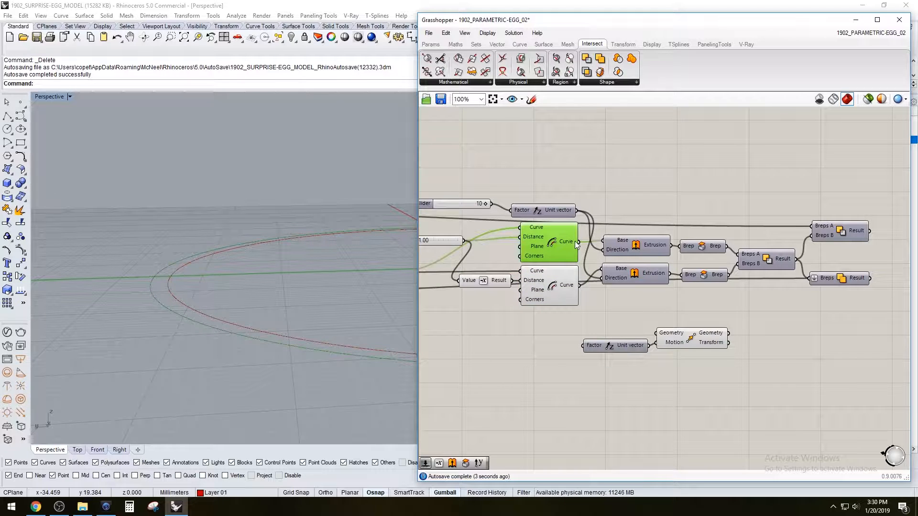
{"action": "double_click", "coordinate": [518, 352]}
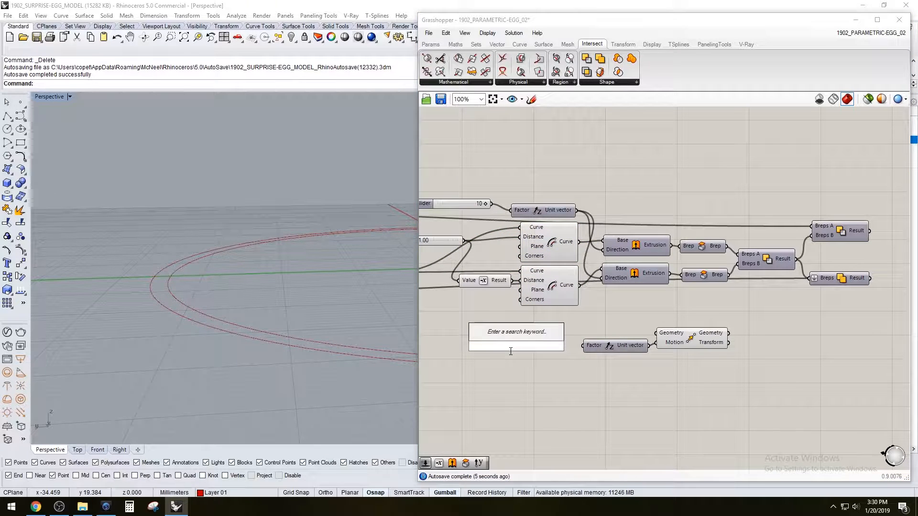
{"action": "type", "text": "10"}
{"action": "key", "text": "Return"}
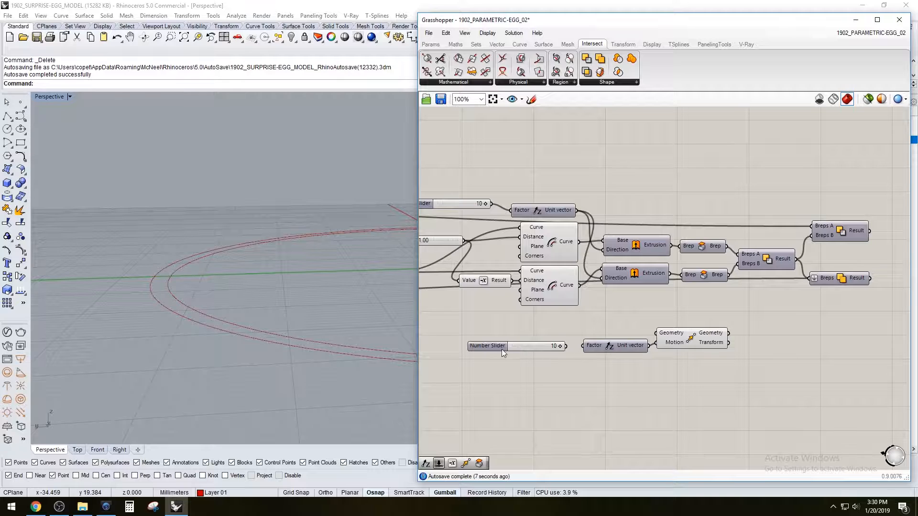
{"action": "left_click_drag", "start_coordinate": [570, 347], "coordinate": [582, 346]}
Insert a Negative component between the Unit Z vector and the Move component's Motion input, spacing the components to fit it
{"action": "left_click", "coordinate": [548, 245]}
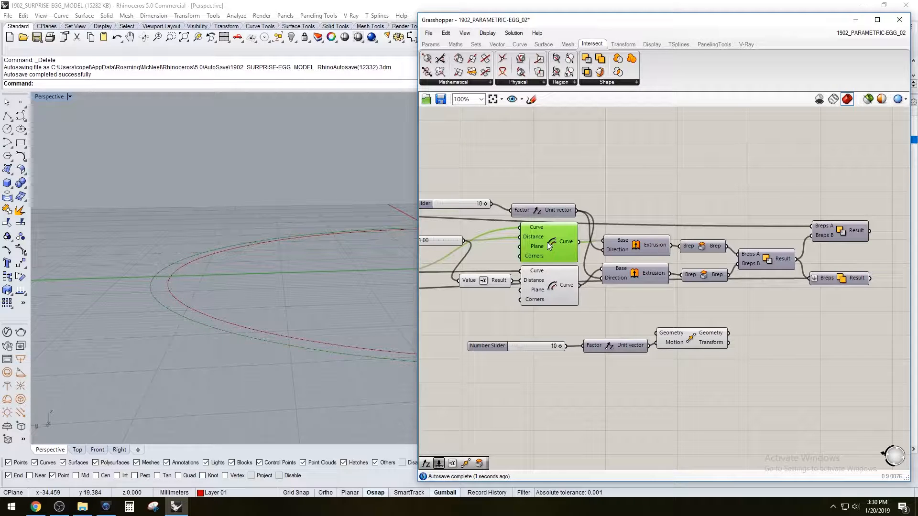
{"action": "left_click", "coordinate": [616, 347]}
{"action": "scroll", "coordinate": [533, 349], "scroll_direction": "up", "scroll_amount": 1}
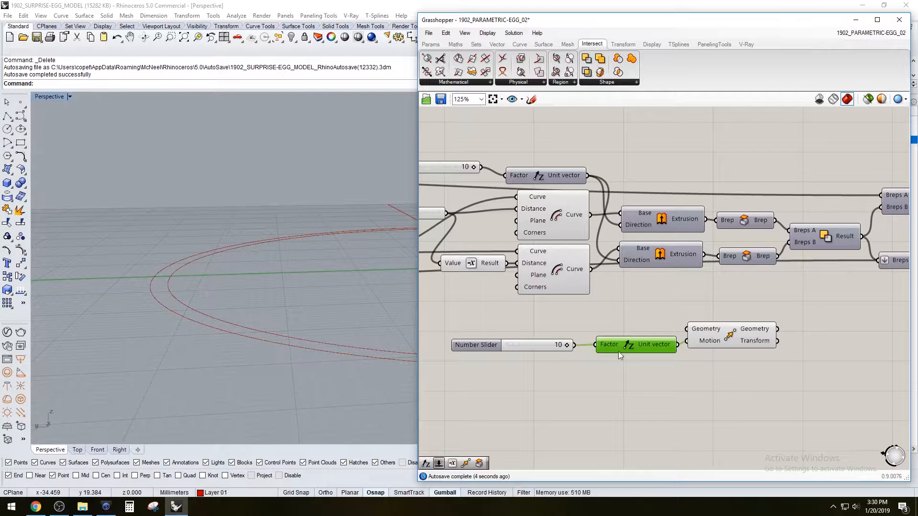
{"action": "left_click_drag", "start_coordinate": [612, 364], "coordinate": [557, 335]}
{"action": "left_click_drag", "start_coordinate": [626, 343], "coordinate": [549, 344]}
{"action": "double_click", "coordinate": [659, 403]}
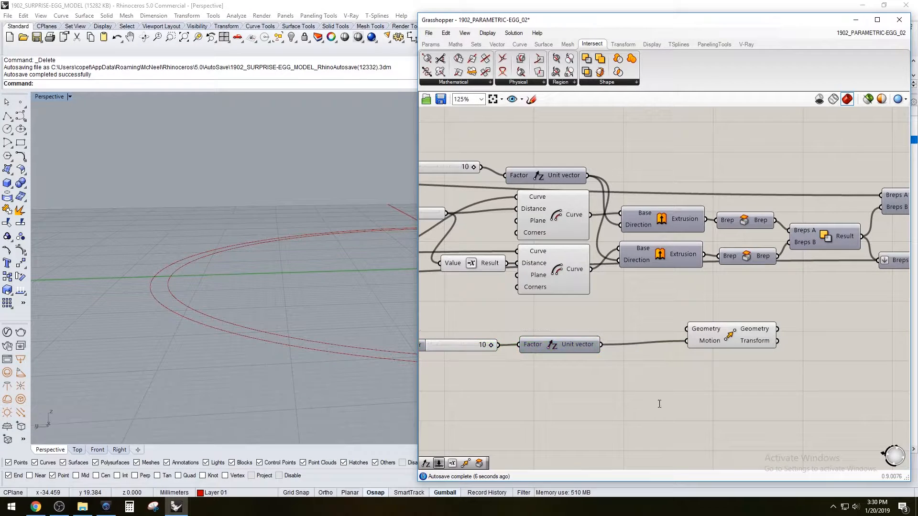
{"action": "type", "text": "ne"}
{"action": "left_click", "coordinate": [653, 392]}
{"action": "left_click_drag", "start_coordinate": [629, 398], "coordinate": [637, 354]}
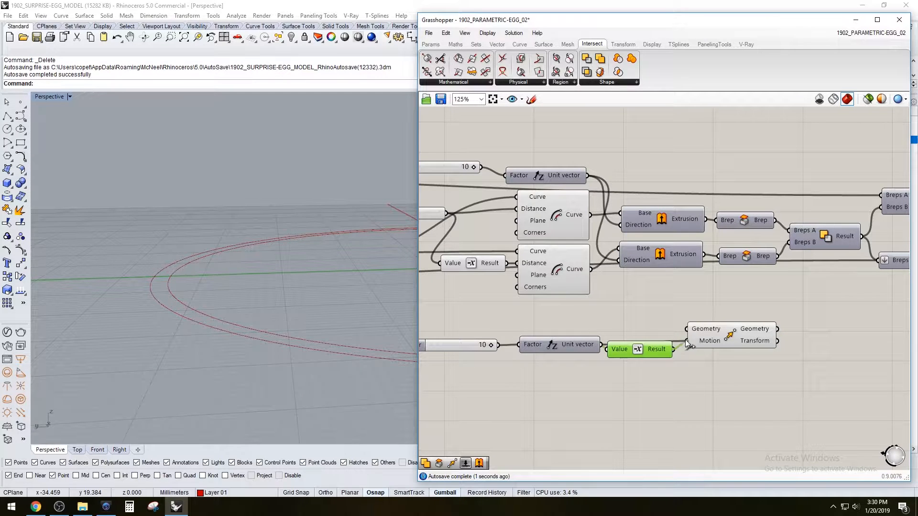
{"action": "left_click_drag", "start_coordinate": [756, 394], "coordinate": [478, 325]}
Connect the outer rim Offset curve to the Move component's Geometry input
{"action": "left_click", "coordinate": [572, 286]}
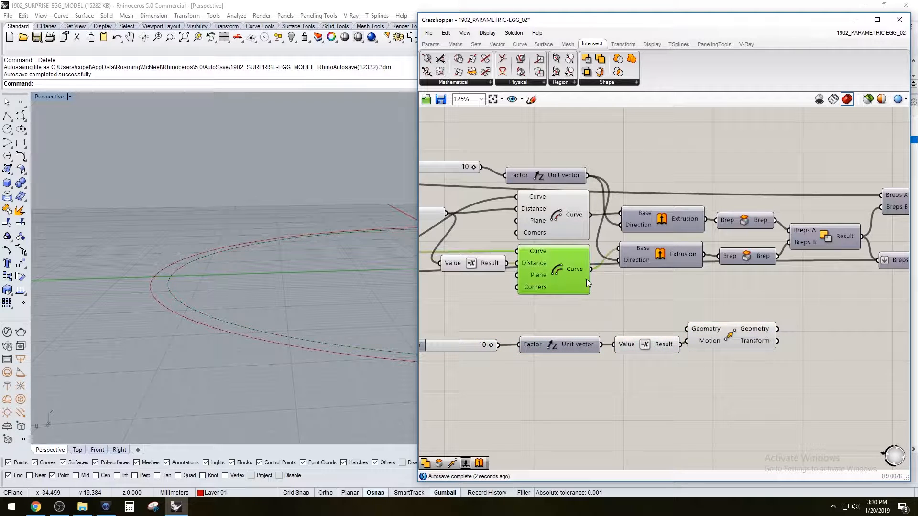
{"action": "left_click", "coordinate": [569, 228]}
{"action": "left_click_drag", "start_coordinate": [592, 215], "coordinate": [688, 327]}
{"action": "right_click_drag", "start_coordinate": [271, 317], "coordinate": [297, 276]}
{"action": "left_click", "coordinate": [427, 315]}
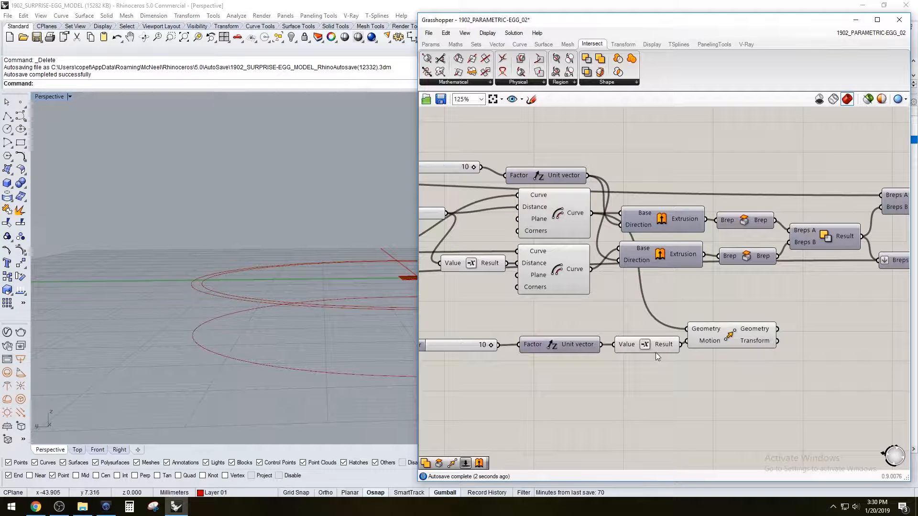
Identify the inner and outer Offset curves and add a Loft component near the Move component
{"action": "left_click", "coordinate": [720, 332]}
{"action": "left_click", "coordinate": [539, 272]}
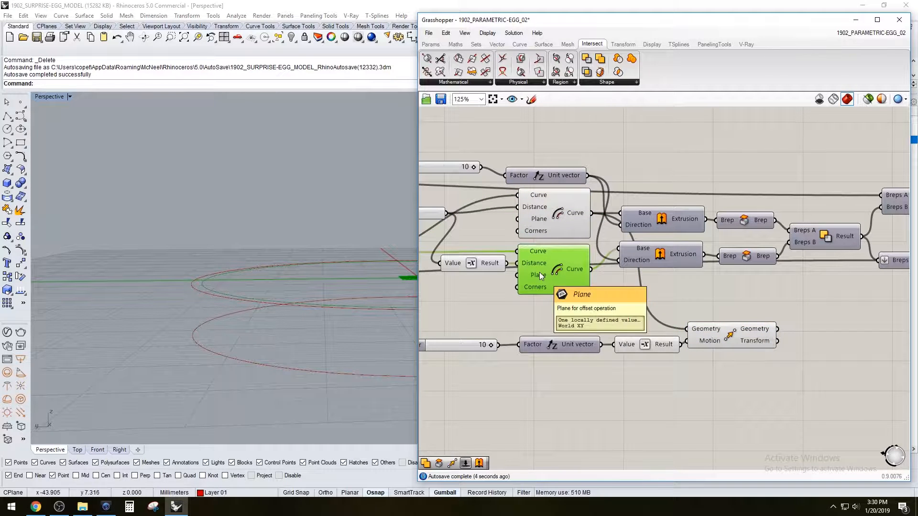
{"action": "left_click", "coordinate": [545, 218]}
{"action": "left_click", "coordinate": [552, 263]}
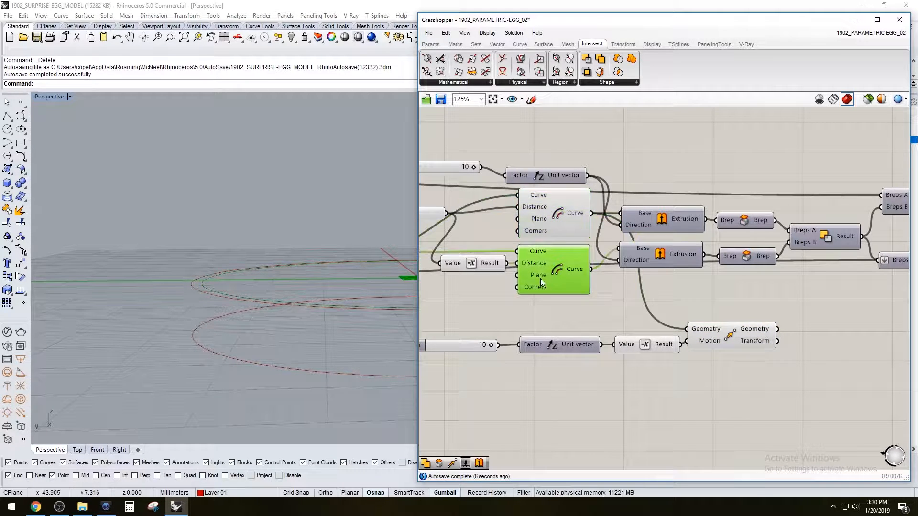
{"action": "double_click", "coordinate": [692, 406]}
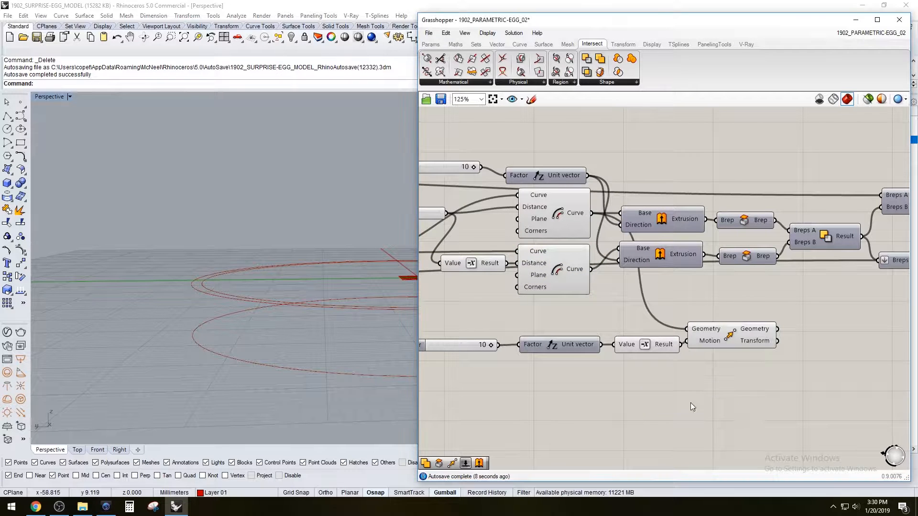
{"action": "double_click", "coordinate": [808, 395]}
{"action": "type", "text": "loft"}
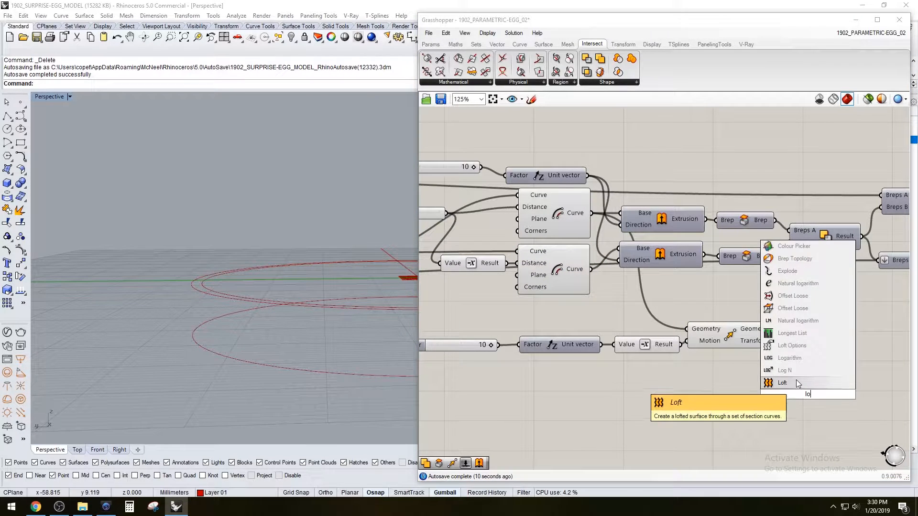
{"action": "left_click", "coordinate": [796, 380]}
Connect the outer Offset curve and the moved curve to the Loft's Curves input and place the Loft beside the Move component
{"action": "left_click", "coordinate": [547, 274]}
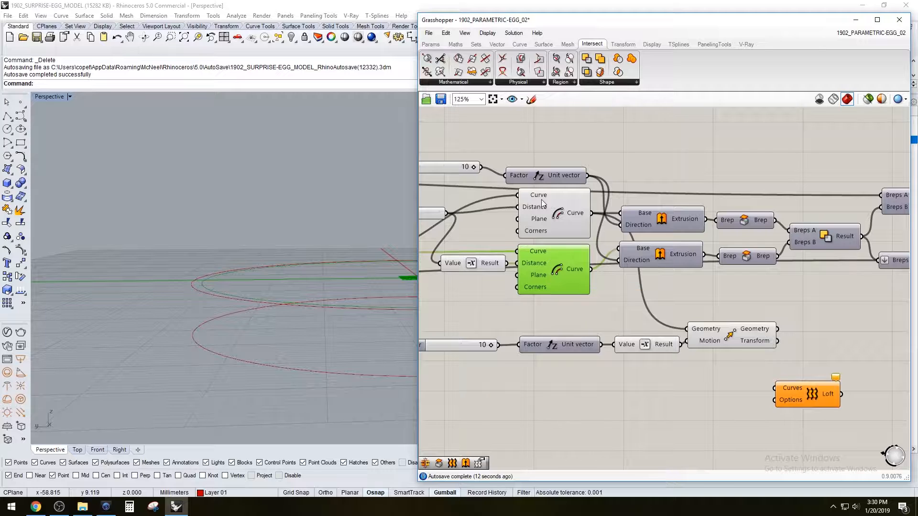
{"action": "left_click", "coordinate": [554, 213]}
{"action": "left_click_drag", "start_coordinate": [592, 213], "coordinate": [833, 365]}
{"action": "left_click_drag", "start_coordinate": [777, 330], "coordinate": [825, 311], "text": "shift"}
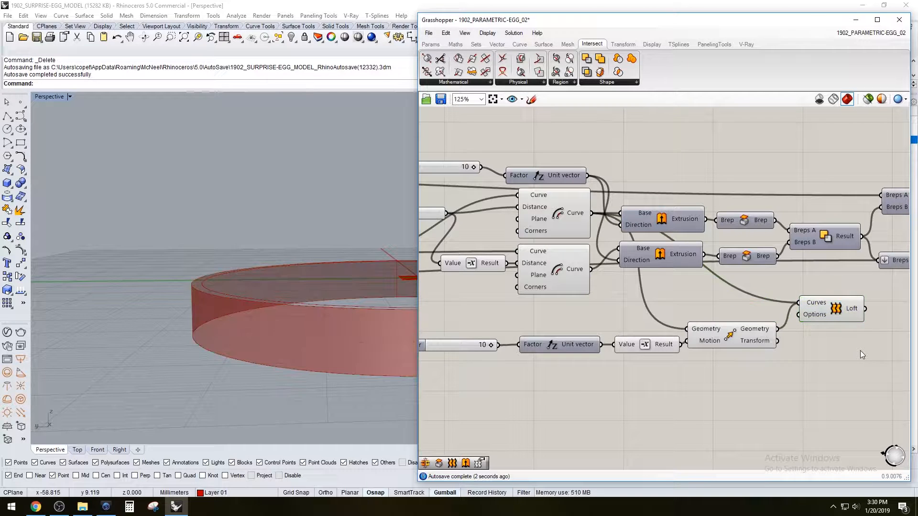
Add a second Loft component, connect both rim Offset curves to it and place it beneath the first Loft
{"action": "left_click", "coordinate": [859, 350]}
{"action": "right_click_drag", "start_coordinate": [859, 351], "coordinate": [776, 366]}
{"action": "double_click", "coordinate": [784, 369]}
{"action": "type", "text": "loft"}
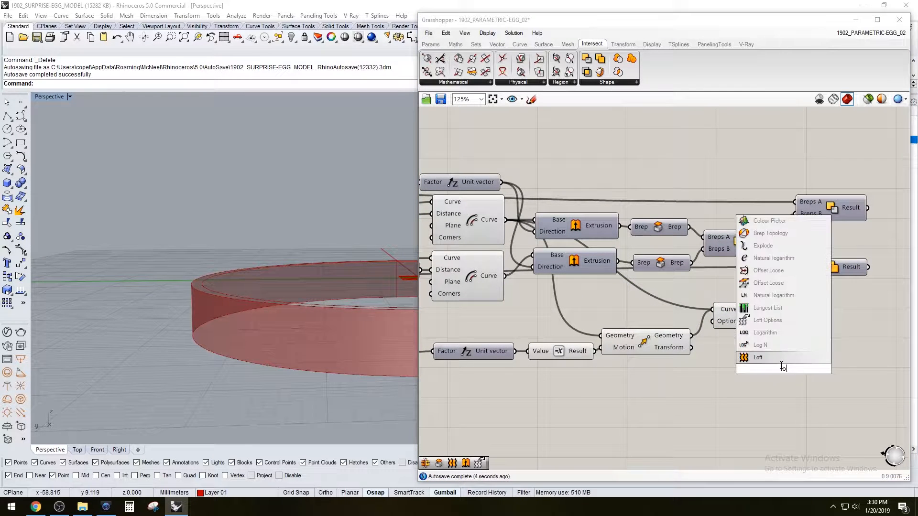
{"action": "left_click", "coordinate": [775, 356]}
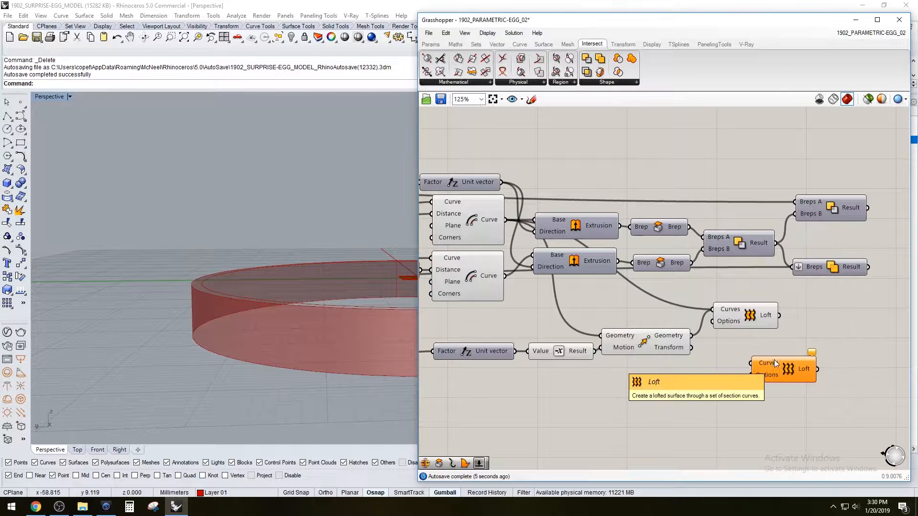
{"action": "left_click", "coordinate": [466, 262]}
{"action": "left_click_drag", "start_coordinate": [503, 275], "coordinate": [750, 364]}
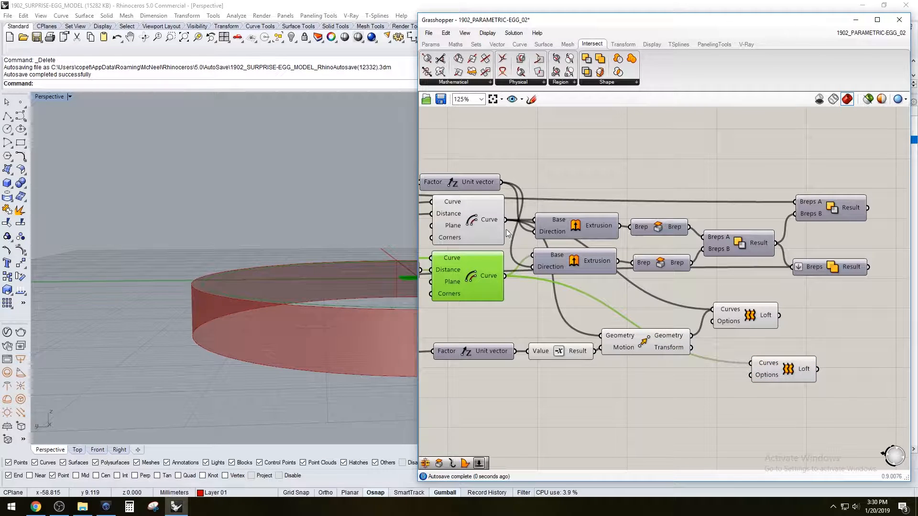
{"action": "left_click_drag", "start_coordinate": [769, 366], "coordinate": [745, 349]}
{"action": "left_click", "coordinate": [678, 386]}
Add a Brep Join component beside the two Lofts and connect both loft surfaces to its Breps input
{"action": "right_click_drag", "start_coordinate": [339, 299], "coordinate": [197, 287]}
{"action": "scroll", "coordinate": [200, 309], "scroll_direction": "up", "scroll_amount": 3}
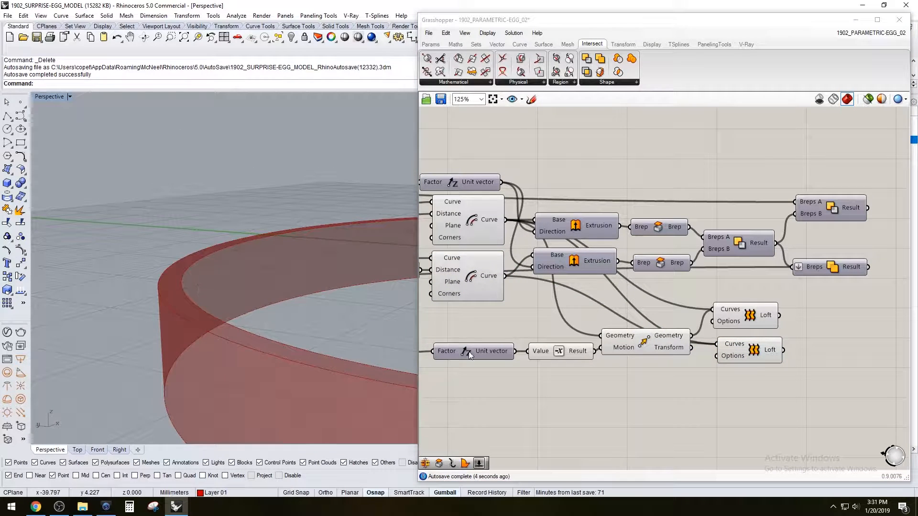
{"action": "left_click", "coordinate": [729, 311]}
{"action": "left_click", "coordinate": [744, 356]}
{"action": "double_click", "coordinate": [862, 353]}
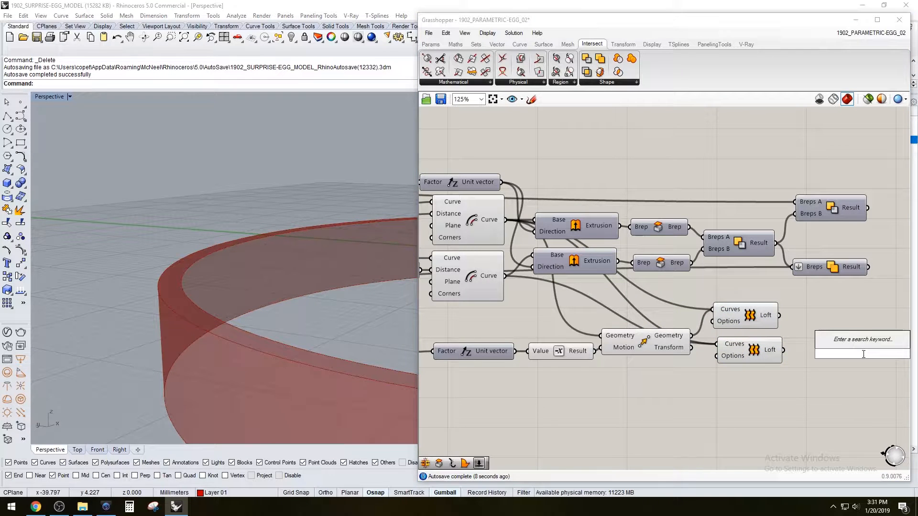
{"action": "type", "text": "joi"}
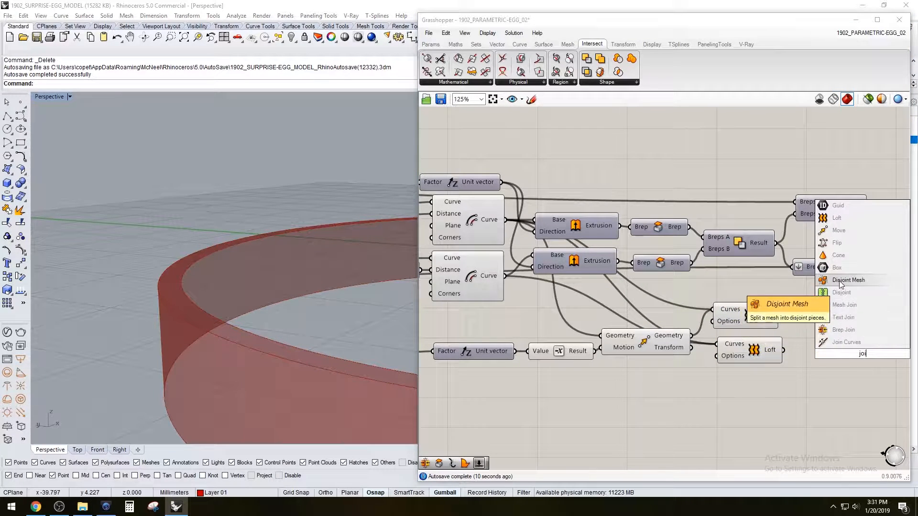
{"action": "left_click", "coordinate": [843, 330]}
{"action": "left_click_drag", "start_coordinate": [858, 358], "coordinate": [836, 329]}
{"action": "left_click_drag", "start_coordinate": [784, 316], "coordinate": [806, 327]}
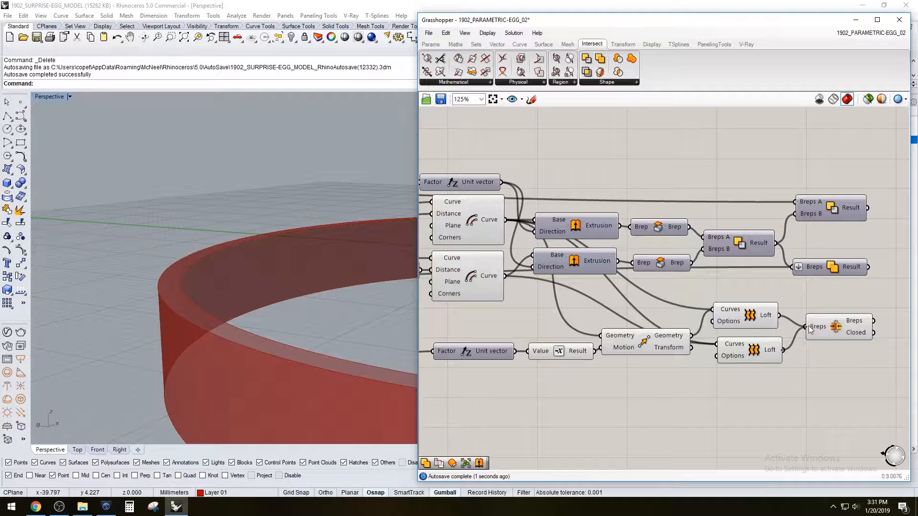
{"action": "left_click", "coordinate": [844, 329]}
{"action": "left_click_drag", "start_coordinate": [790, 386], "coordinate": [759, 307]}
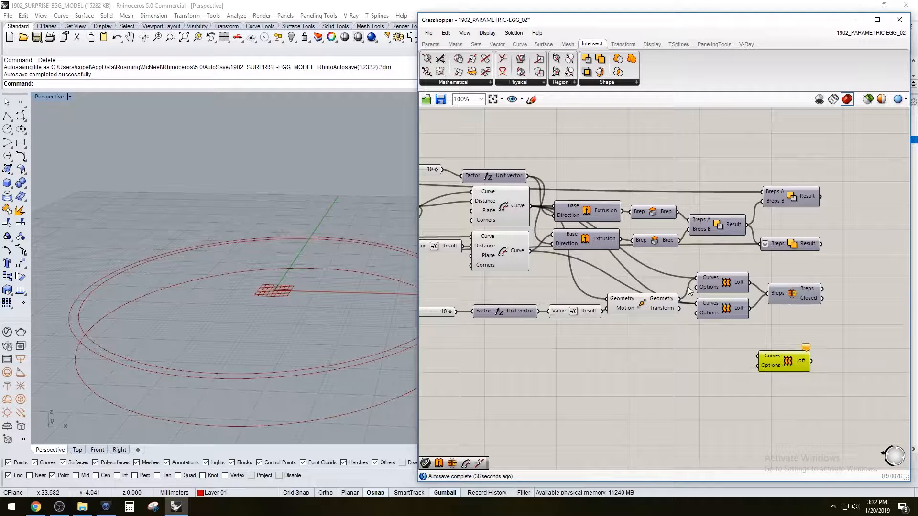
Connect the moved curve and the inner Offset curve to the third Loft and place it beneath the other two
{"action": "left_click_drag", "start_coordinate": [678, 300], "coordinate": [757, 355]}
{"action": "left_click_drag", "start_coordinate": [774, 359], "coordinate": [723, 349]}
{"action": "left_click", "coordinate": [503, 253]}
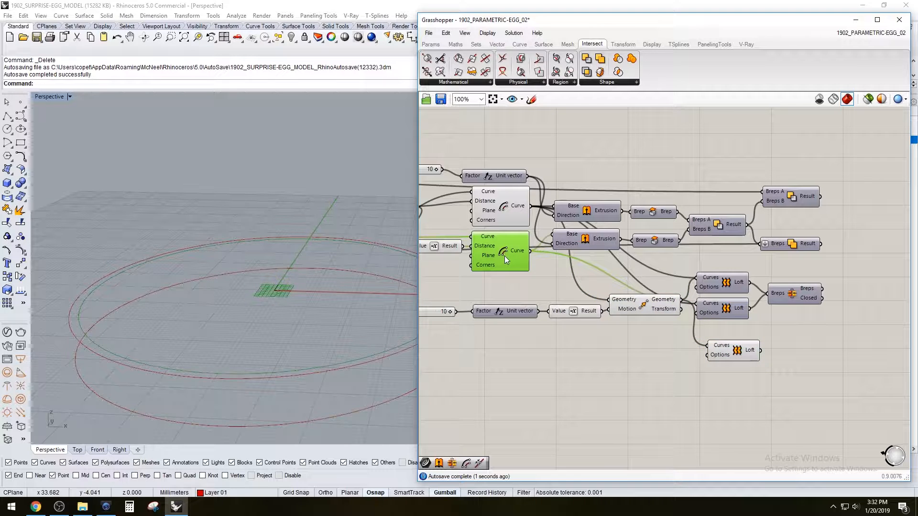
{"action": "left_click_drag", "start_coordinate": [530, 249], "coordinate": [725, 340], "text": "shift"}
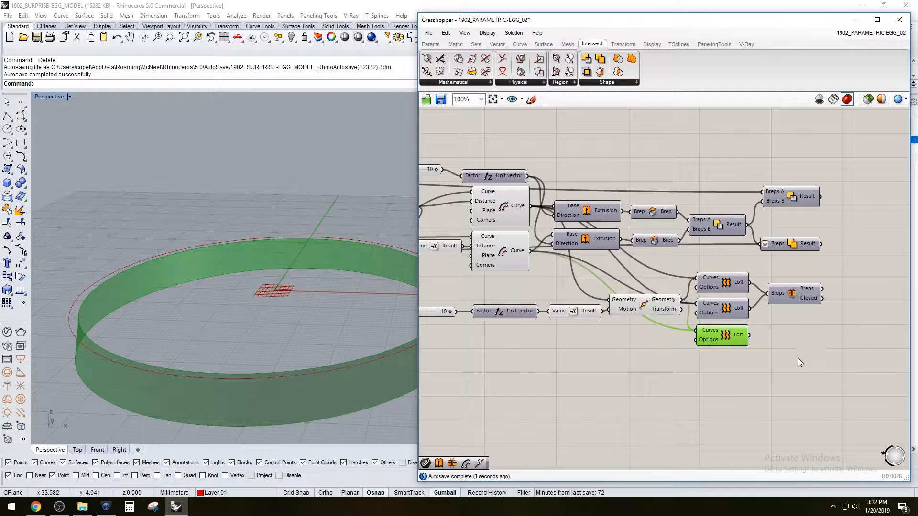
Turn off the preview of the third Loft
{"action": "left_click", "coordinate": [770, 349]}
{"action": "left_click", "coordinate": [723, 339]}
{"action": "right_click", "coordinate": [722, 339]}
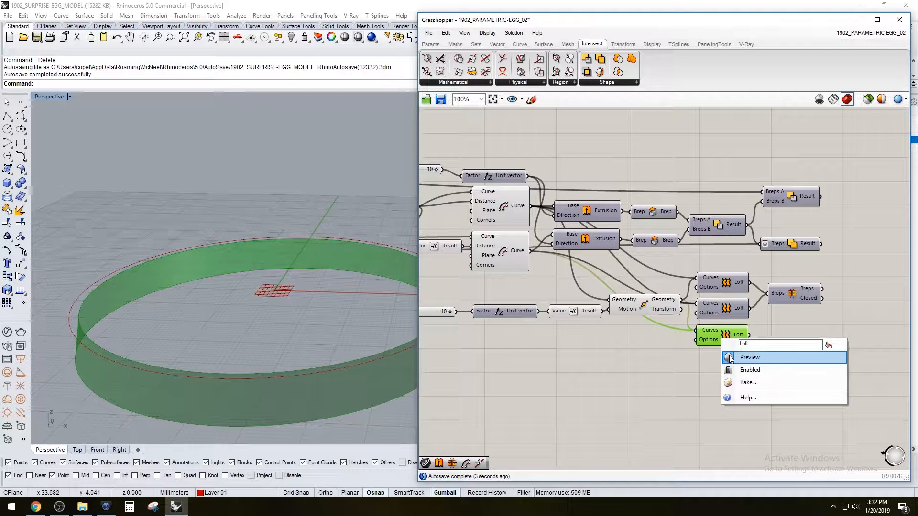
{"action": "left_click", "coordinate": [746, 354]}
Connect the third Loft to the Brep Join component and turn on the Brep Join's preview
{"action": "left_click_drag", "start_coordinate": [767, 306], "coordinate": [791, 315], "text": "shift"}
{"action": "right_click", "coordinate": [791, 315]}
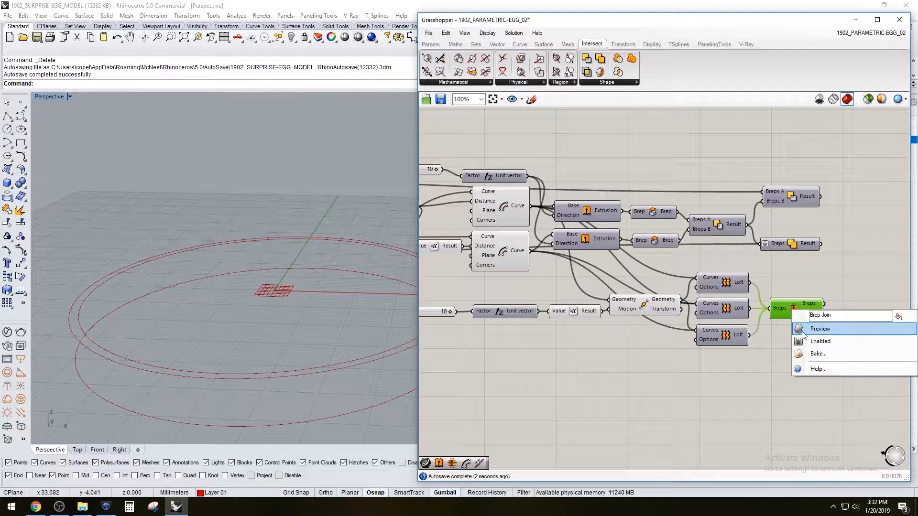
{"action": "left_click", "coordinate": [815, 327]}
Examine the joined rim ring up close and check whether the Brep Join output is a closed Brep
{"action": "right_click_drag", "start_coordinate": [287, 291], "coordinate": [233, 304]}
{"action": "scroll", "coordinate": [138, 281], "scroll_direction": "up", "scroll_amount": 6}
{"action": "right_click_drag", "start_coordinate": [130, 283], "coordinate": [137, 236]}
{"action": "mouse_move", "coordinate": [813, 309]}
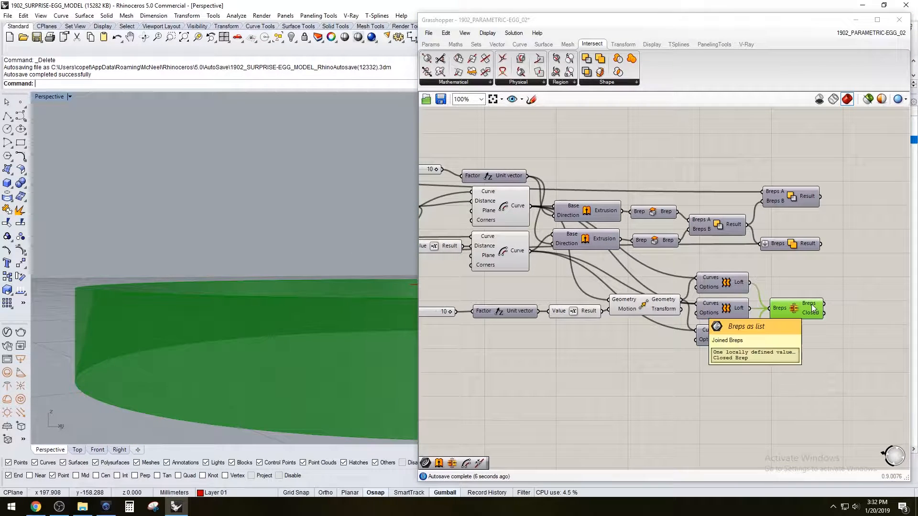
{"action": "left_click", "coordinate": [805, 285]}
{"action": "left_click", "coordinate": [794, 308]}
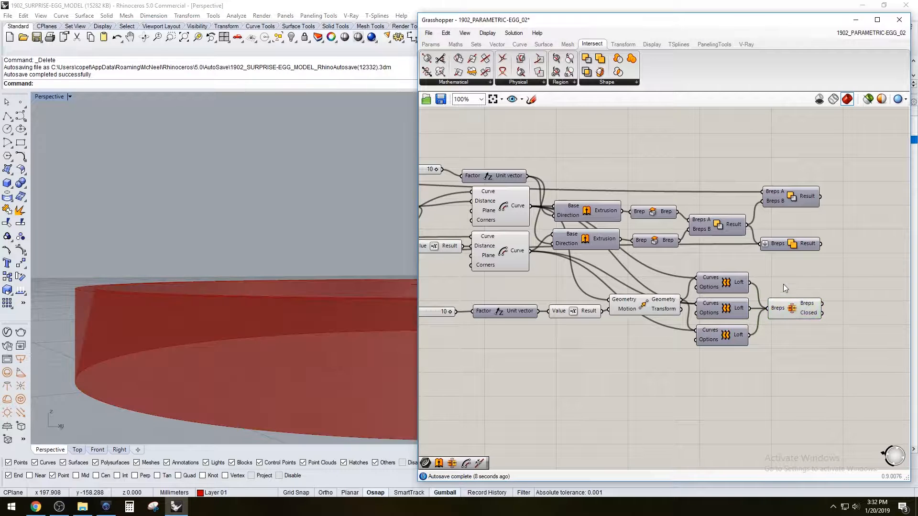
{"action": "left_click", "coordinate": [784, 283]}
Connect the Brep Join's Breps output to the lower half's Solid Union and move the union component farther along the canvas
{"action": "right_click_drag", "start_coordinate": [797, 269], "coordinate": [777, 288]}
{"action": "mouse_move", "coordinate": [143, 285]}
{"action": "right_mouse_down"}
{"action": "mouse_move", "coordinate": [151, 317]}
{"action": "mouse_move", "coordinate": [154, 294]}
{"action": "right_mouse_up"}
{"action": "left_click", "coordinate": [780, 296]}
{"action": "left_click_drag", "start_coordinate": [784, 264], "coordinate": [807, 264]}
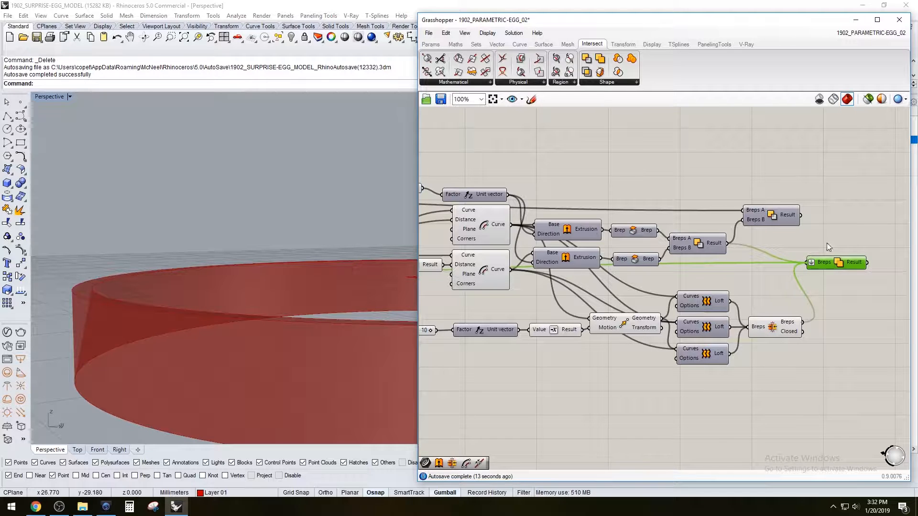
Turn off the Brep Join's preview and turn on the preview of the lower half's Solid Union
{"action": "left_click", "coordinate": [775, 327]}
{"action": "right_click", "coordinate": [775, 327]}
{"action": "left_click", "coordinate": [796, 348]}
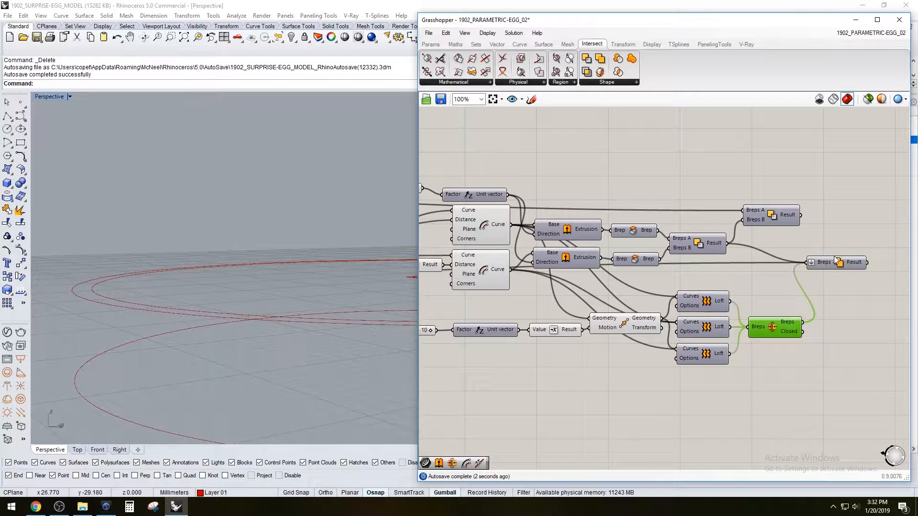
{"action": "right_click", "coordinate": [835, 262]}
{"action": "left_click", "coordinate": [823, 283]}
Inspect the lower half's rim joint and wall profile up close in the Right view
{"action": "right_click_drag", "start_coordinate": [167, 247], "coordinate": [89, 266]}
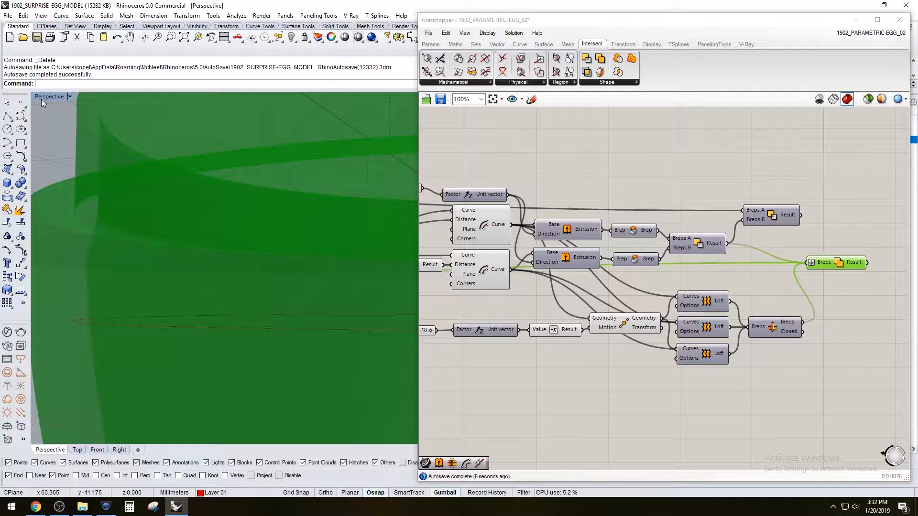
{"action": "double_click", "coordinate": [41, 98]}
{"action": "double_click", "coordinate": [409, 274]}
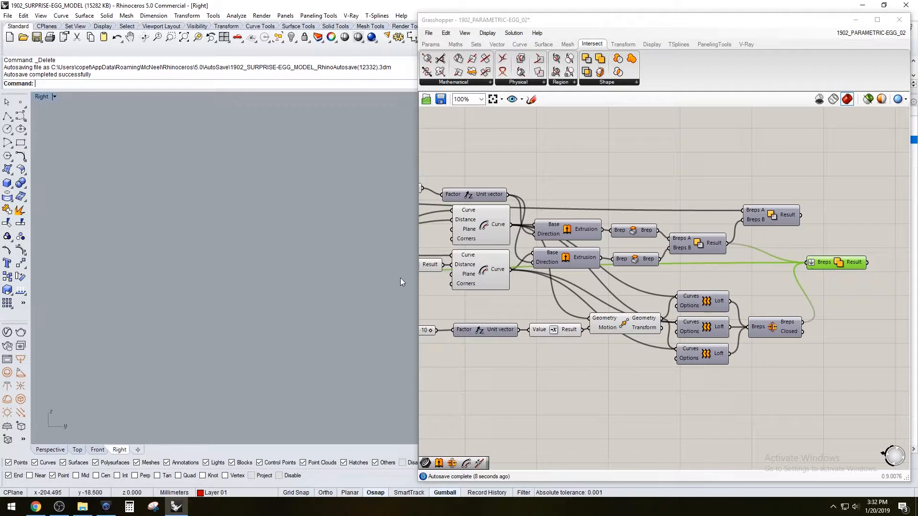
{"action": "scroll", "coordinate": [326, 306], "scroll_direction": "up", "scroll_amount": 8}
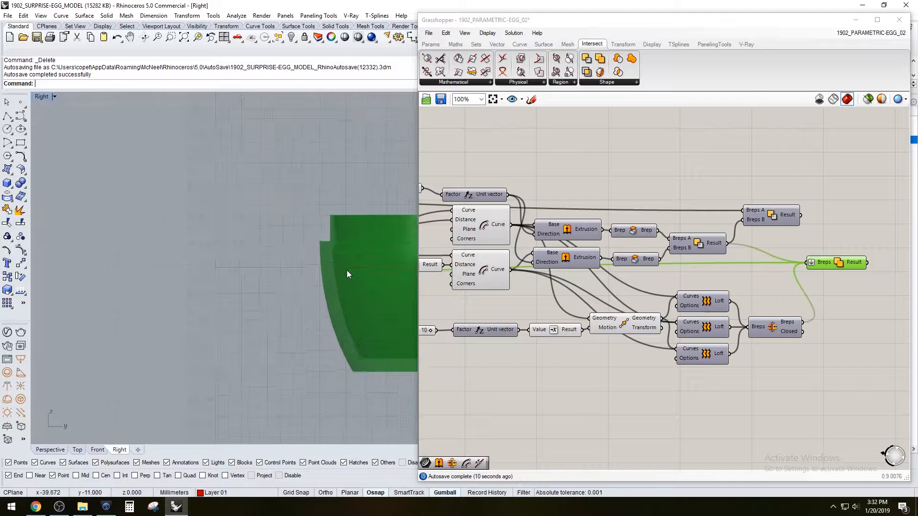
{"action": "right_click_drag", "start_coordinate": [348, 250], "coordinate": [318, 271]}
{"action": "scroll", "coordinate": [239, 221], "scroll_direction": "up", "scroll_amount": 6}
{"action": "left_click", "coordinate": [584, 363]}
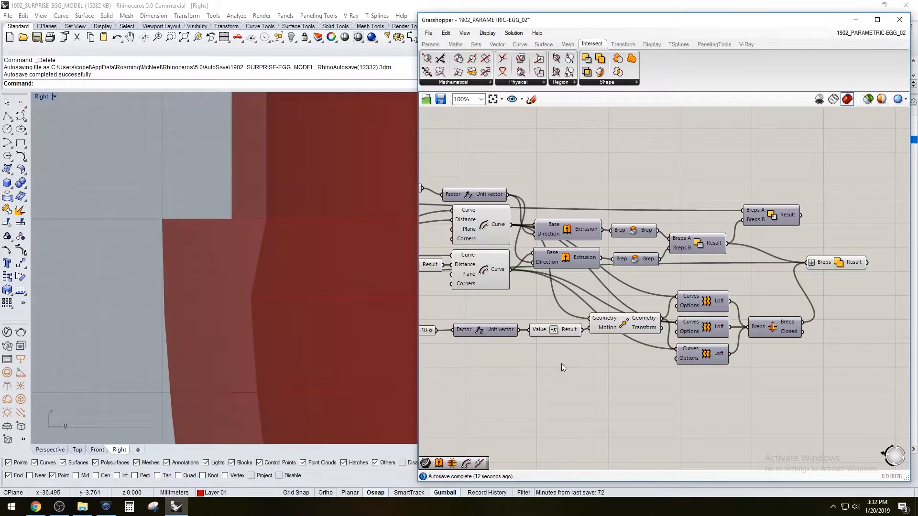
Set the number slider that drives the downward move of the lower half's tapered rim ring to 5
{"action": "right_click_drag", "start_coordinate": [584, 363], "coordinate": [768, 367]}
{"action": "scroll", "coordinate": [588, 326], "scroll_direction": "up", "scroll_amount": 2}
{"action": "left_click", "coordinate": [606, 339]}
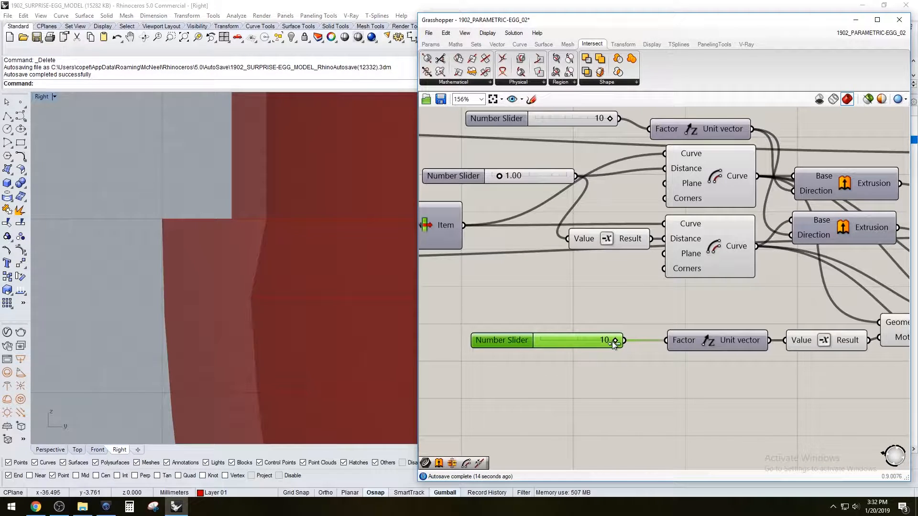
{"action": "left_click_drag", "start_coordinate": [632, 340], "coordinate": [586, 341]}
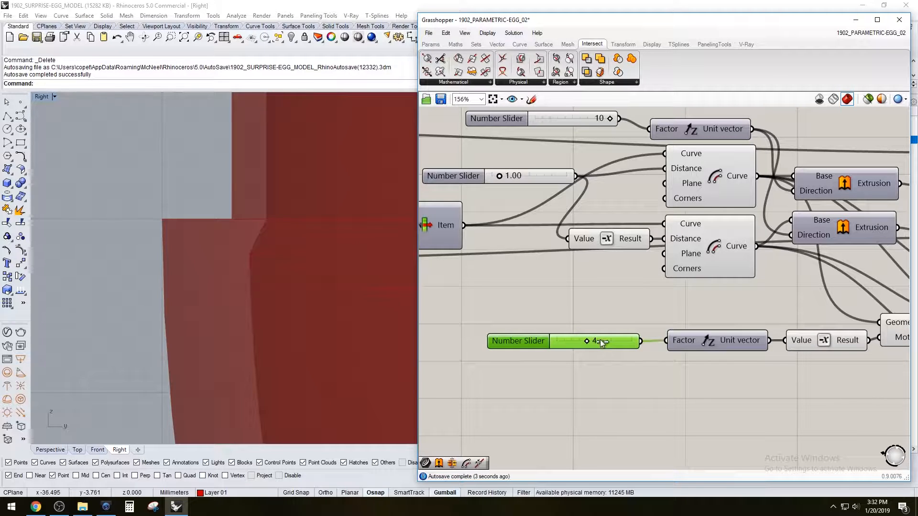
{"action": "left_click_drag", "start_coordinate": [619, 341], "coordinate": [618, 340]}
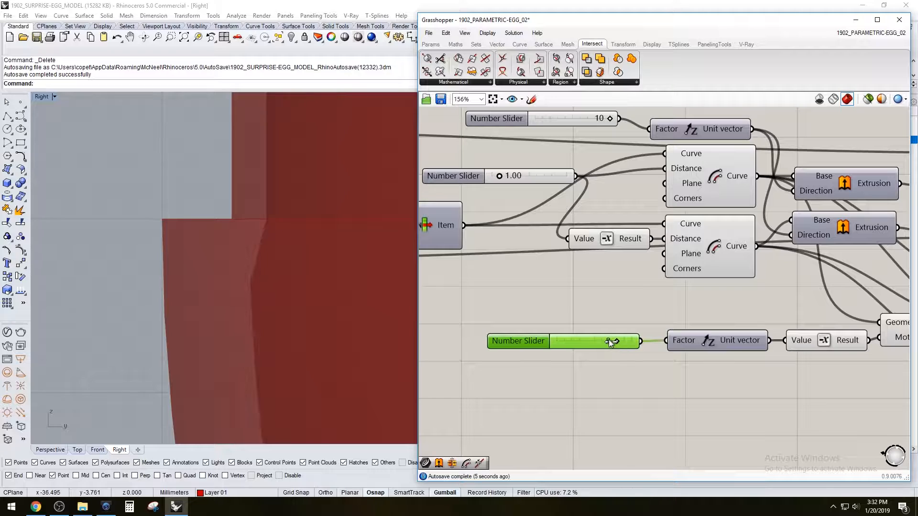
{"action": "double_click", "coordinate": [609, 341]}
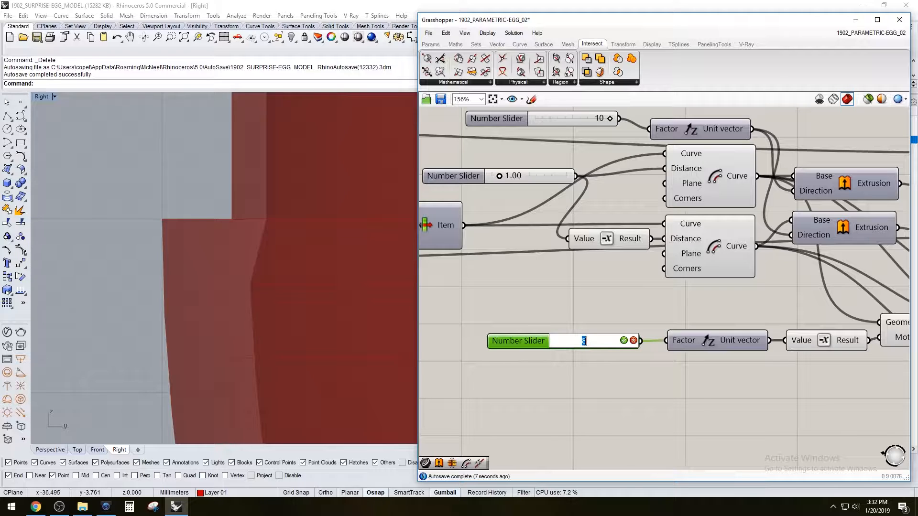
{"action": "key", "text": "Return"}
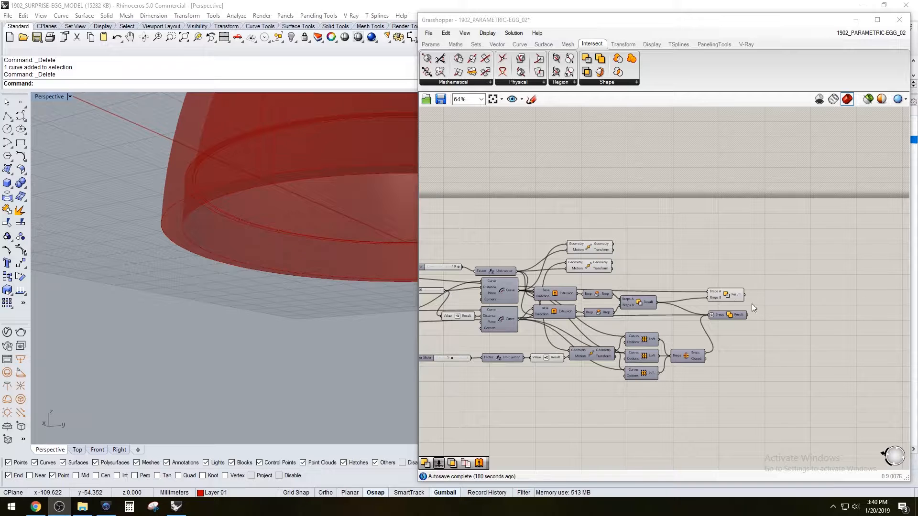
Select the upper half's Solid Difference and inspect its inner rim recess up close in the Perspective view
{"action": "left_click", "coordinate": [736, 296]}
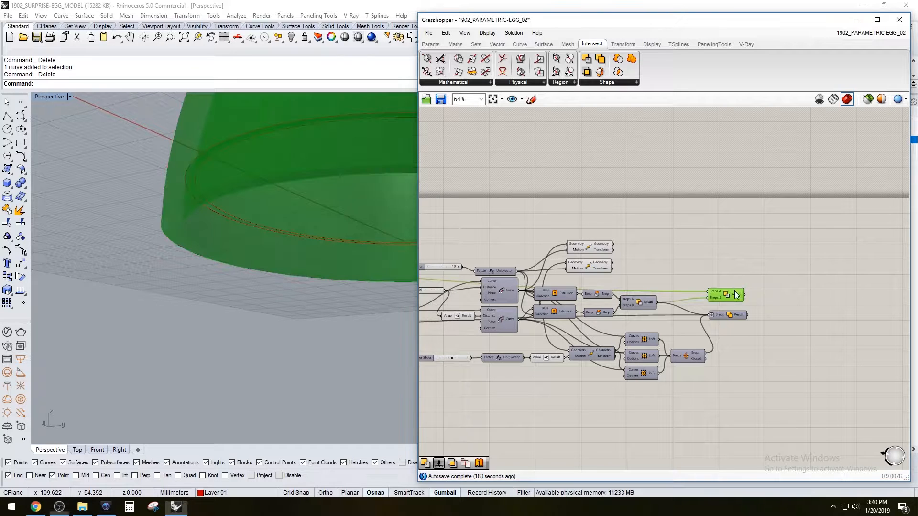
{"action": "right_click_drag", "start_coordinate": [747, 263], "coordinate": [718, 284]}
{"action": "right_click_drag", "start_coordinate": [282, 234], "coordinate": [207, 185]}
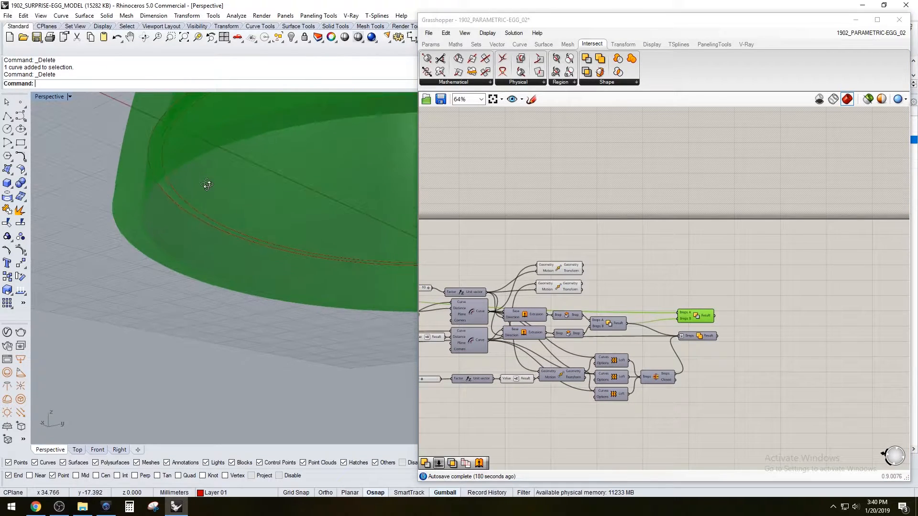
{"action": "left_click", "coordinate": [628, 299]}
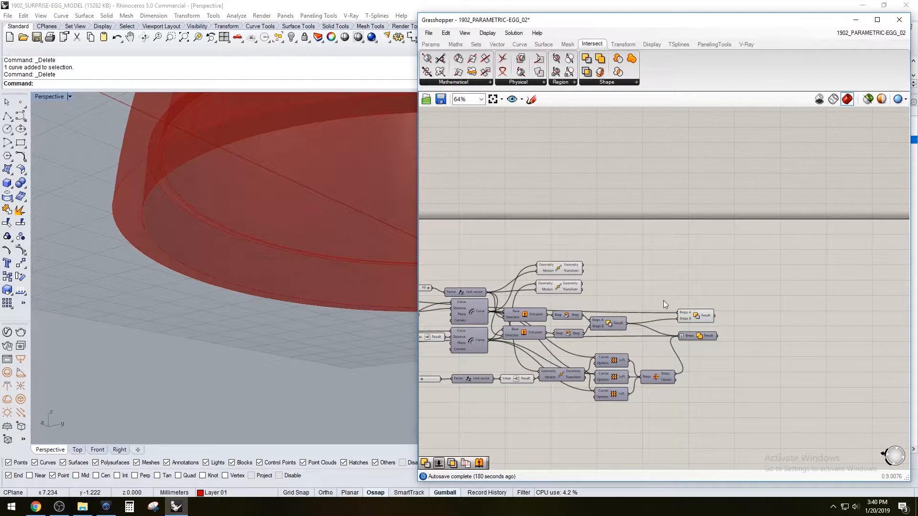
{"action": "left_click", "coordinate": [707, 317]}
{"action": "scroll", "coordinate": [633, 285], "scroll_direction": "up", "scroll_amount": 2}
Temporarily preview both rim offset curves to see where they sit on the upper half, and hide them again
{"action": "left_click", "coordinate": [526, 308]}
{"action": "left_click", "coordinate": [727, 263]}
{"action": "left_click", "coordinate": [529, 309]}
{"action": "middle_click", "coordinate": [529, 309]}
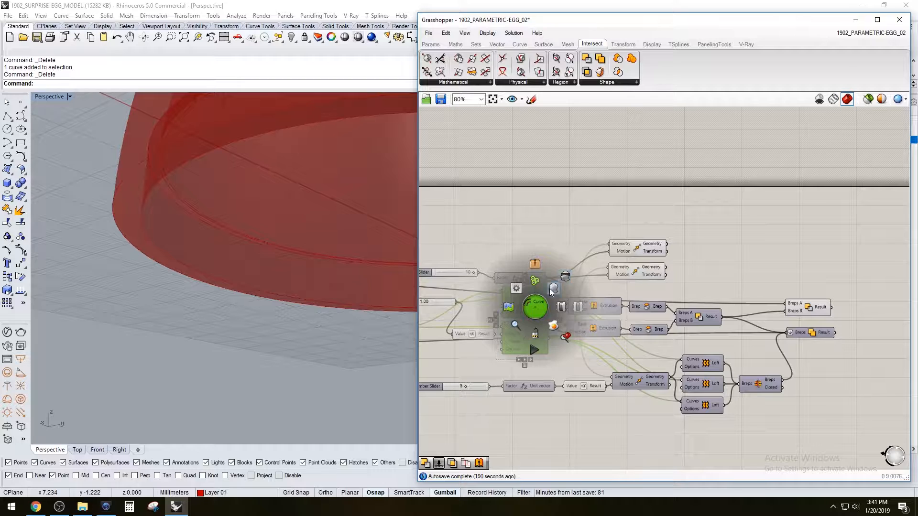
{"action": "left_click", "coordinate": [552, 289]}
{"action": "middle_click", "coordinate": [572, 258]}
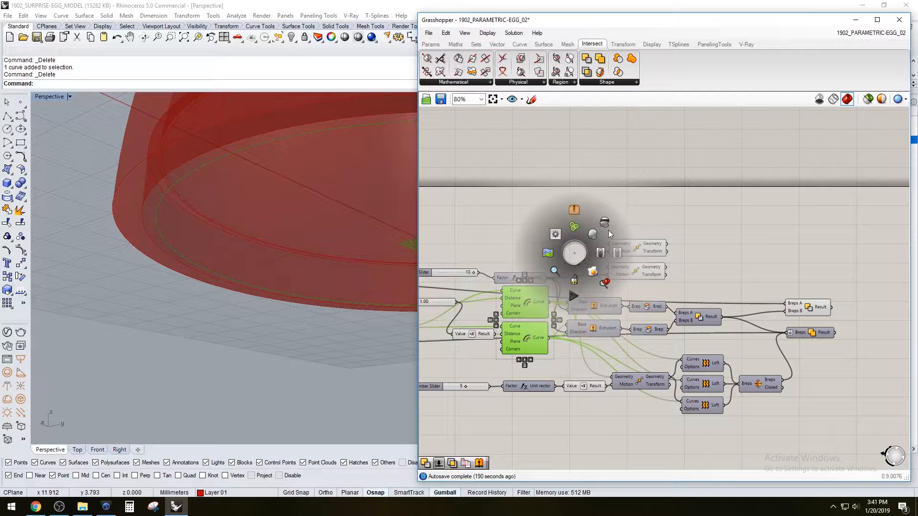
{"action": "left_click_drag", "start_coordinate": [697, 239], "coordinate": [624, 260]}
Select both upper Move components and examine their moved offset curves against the upper half's recess
{"action": "right_click_drag", "start_coordinate": [625, 260], "coordinate": [671, 235]}
{"action": "left_click", "coordinate": [676, 236]}
{"action": "left_click", "coordinate": [680, 228]}
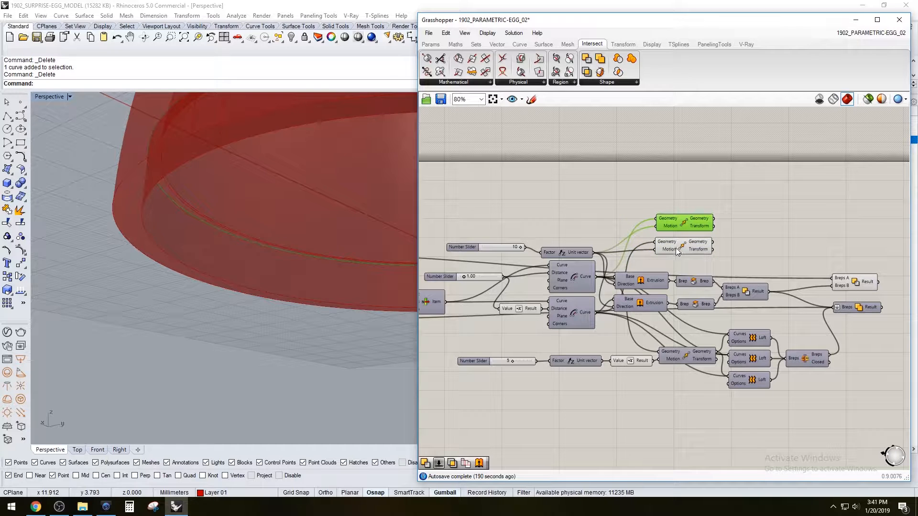
{"action": "left_click", "coordinate": [675, 247], "text": "shift"}
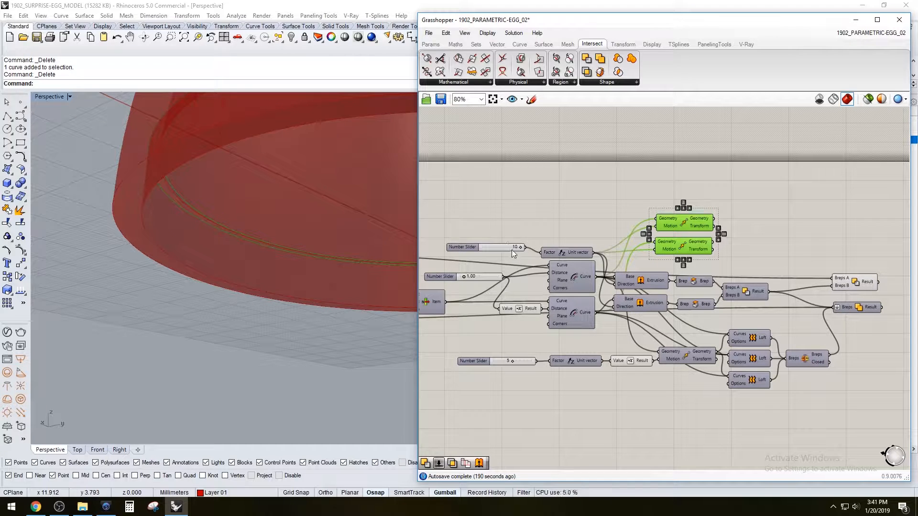
{"action": "right_click_drag", "start_coordinate": [224, 209], "coordinate": [257, 233]}
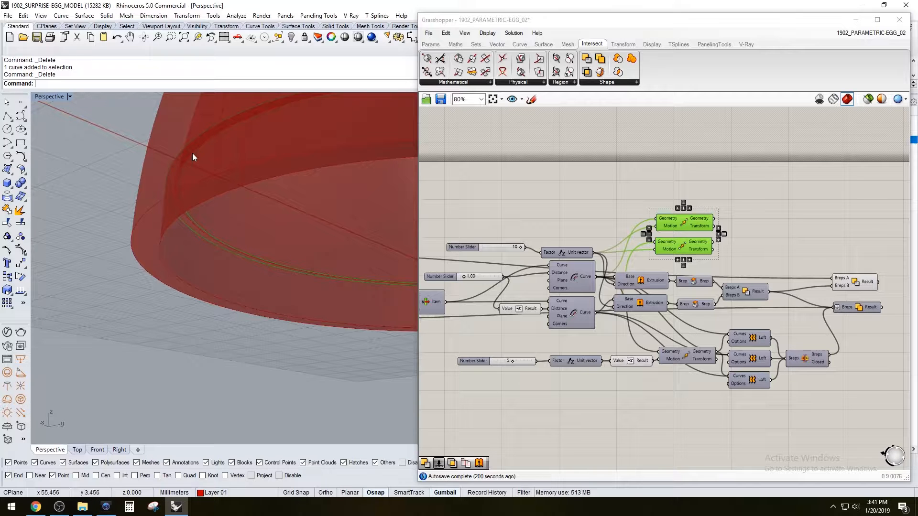
Add a third Move component beside the two upper Move components
{"action": "left_click", "coordinate": [708, 193]}
{"action": "left_click", "coordinate": [681, 244]}
{"action": "scroll", "coordinate": [753, 232], "scroll_direction": "up", "scroll_amount": 1}
{"action": "scroll", "coordinate": [755, 236], "scroll_direction": "up", "scroll_amount": 1}
{"action": "double_click", "coordinate": [757, 236]}
{"action": "left_click", "coordinate": [675, 251]}
{"action": "double_click", "coordinate": [832, 236]}
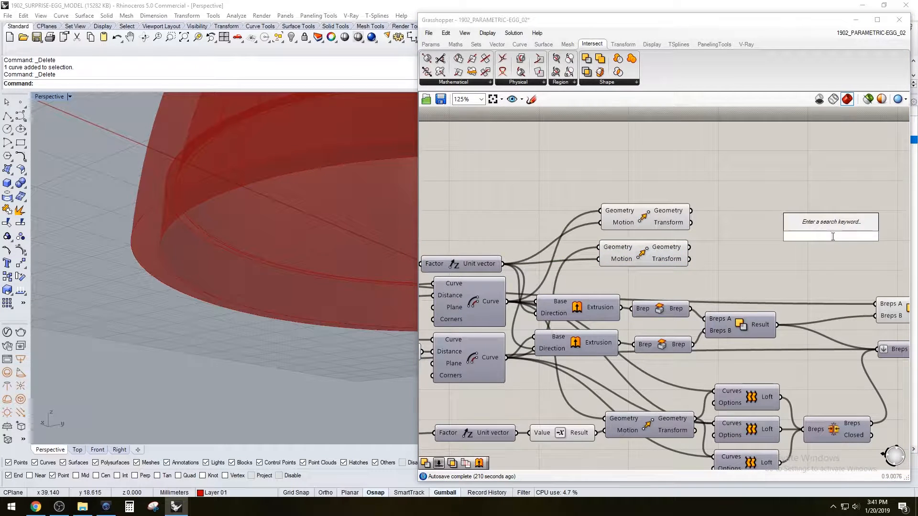
{"action": "type", "text": "move"}
{"action": "key", "text": "Return"}
{"action": "left_click", "coordinate": [817, 239]}
{"action": "scroll", "coordinate": [750, 244], "scroll_direction": "down", "scroll_amount": 1}
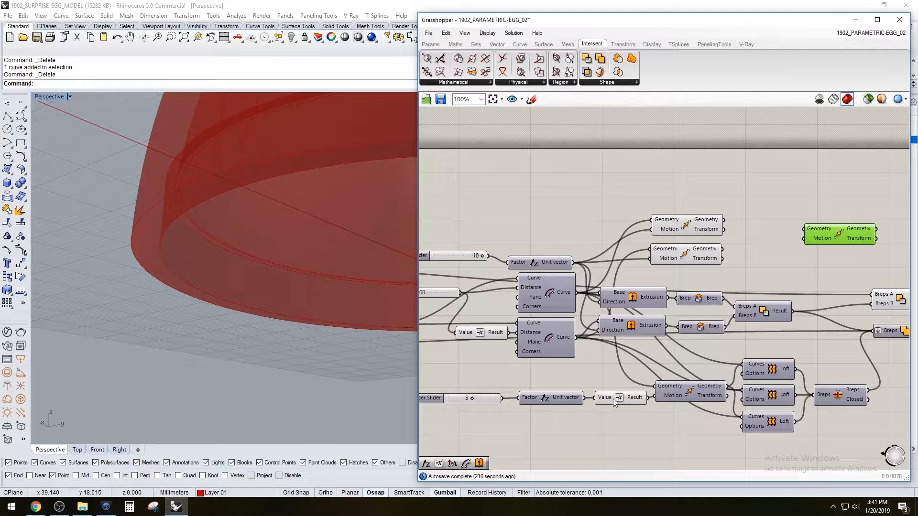
Feed the third Move with the lower of the two upper Moves' geometry and the rim ring's unreversed unit vector, and place it above them
{"action": "left_click", "coordinate": [553, 397]}
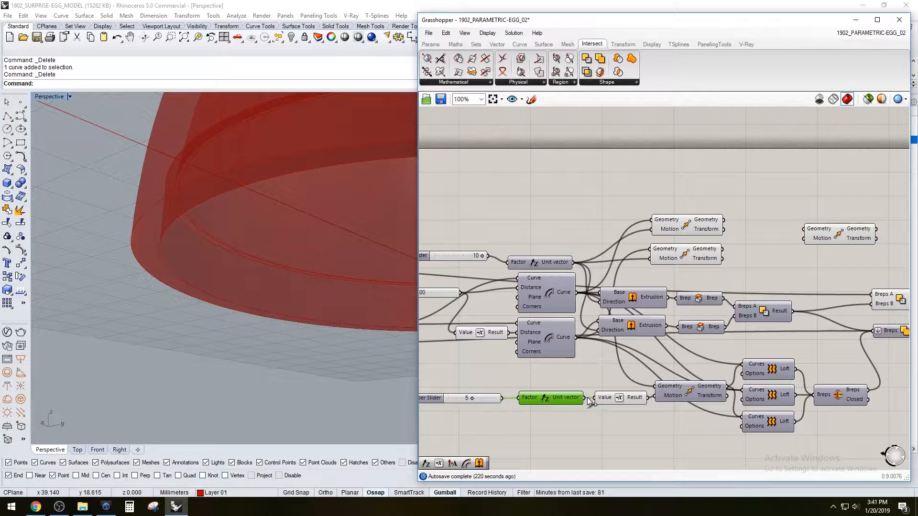
{"action": "left_click_drag", "start_coordinate": [582, 400], "coordinate": [809, 251]}
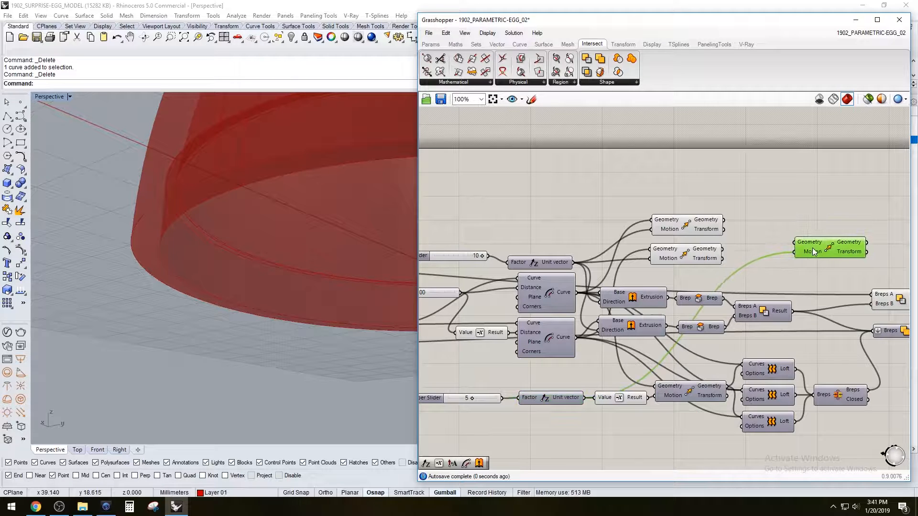
{"action": "left_click", "coordinate": [713, 256]}
{"action": "left_click_drag", "start_coordinate": [741, 249], "coordinate": [789, 186]}
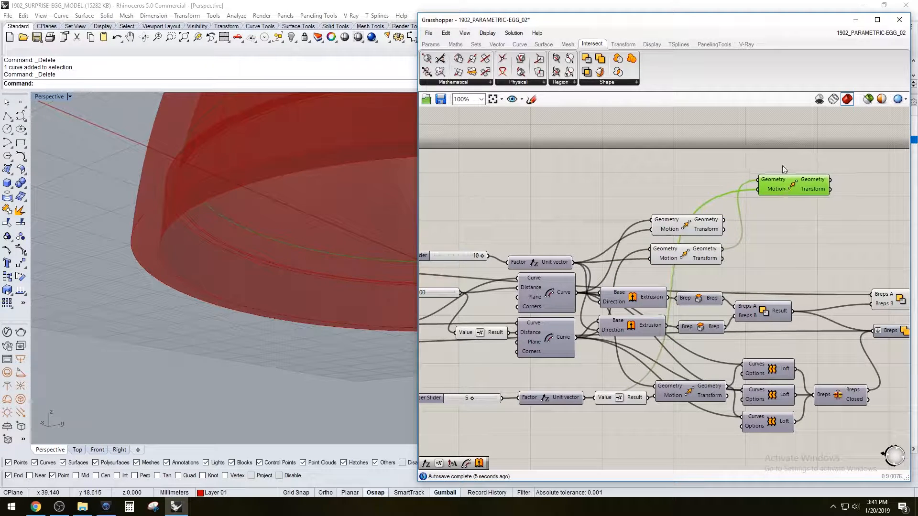
Check the two upper Moves' curves and hide the upper half's Solid Difference preview so only the moved curves show
{"action": "left_click", "coordinate": [696, 229]}
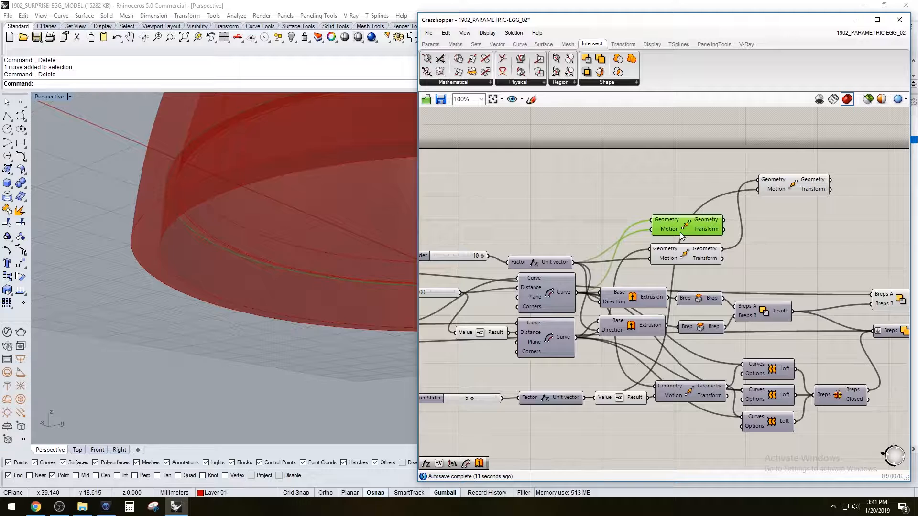
{"action": "left_click", "coordinate": [702, 262]}
{"action": "left_click", "coordinate": [782, 244]}
{"action": "scroll", "coordinate": [758, 237], "scroll_direction": "down", "scroll_amount": 2}
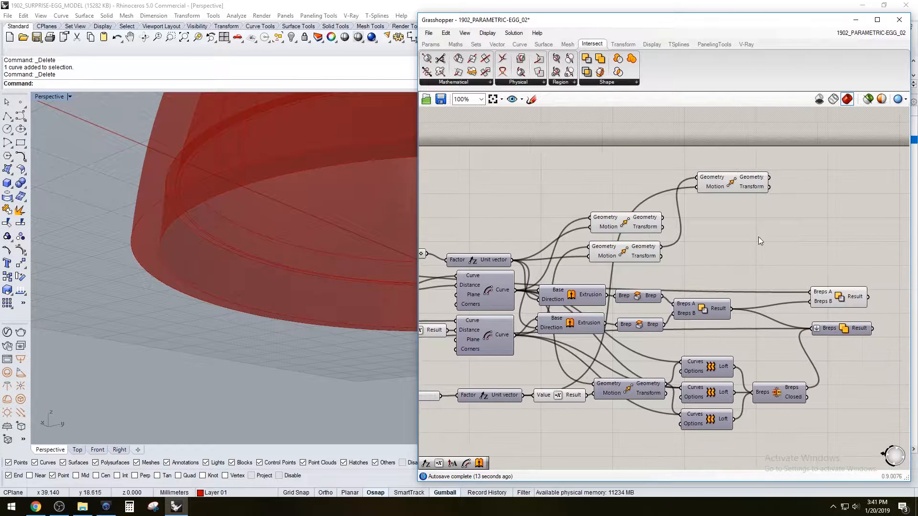
{"action": "right_click", "coordinate": [810, 276]}
{"action": "left_click", "coordinate": [805, 243]}
{"action": "right_click", "coordinate": [812, 278]}
{"action": "left_click", "coordinate": [822, 298]}
{"action": "right_click_drag", "start_coordinate": [348, 186], "coordinate": [304, 218]}
{"action": "scroll", "coordinate": [779, 218], "scroll_direction": "up", "scroll_amount": 2}
Add a Loft between the raised third Move's curve and the lower of the two upper Moves' curve, and duplicate it below
{"action": "double_click", "coordinate": [835, 237]}
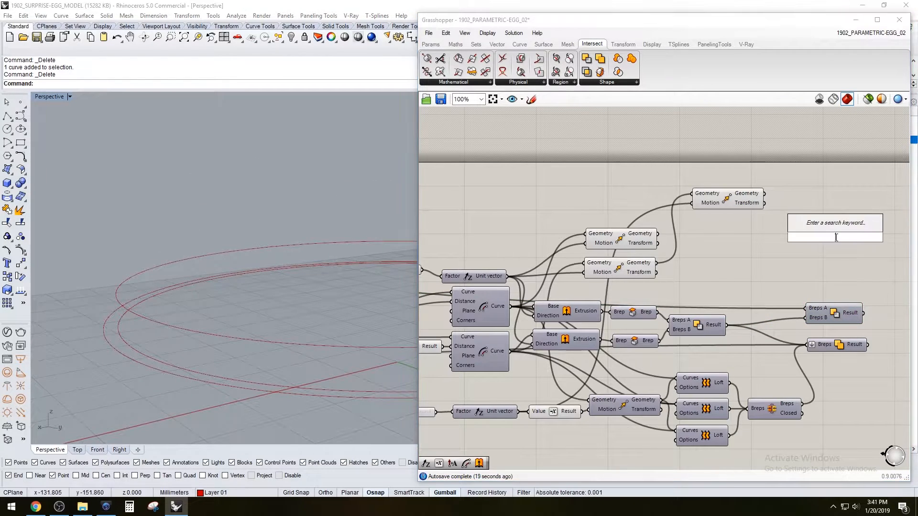
{"action": "type", "text": "loft"}
{"action": "key", "text": "Return"}
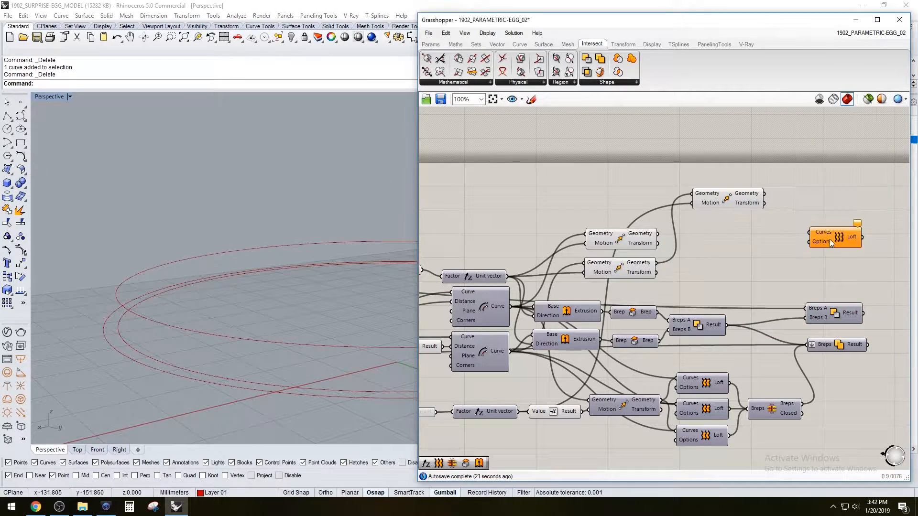
{"action": "left_click", "coordinate": [733, 201]}
{"action": "left_click", "coordinate": [621, 241]}
{"action": "left_click", "coordinate": [621, 270]}
{"action": "left_click", "coordinate": [739, 237]}
{"action": "left_click", "coordinate": [727, 201]}
{"action": "left_click_drag", "start_coordinate": [763, 194], "coordinate": [814, 221]}
{"action": "left_click", "coordinate": [621, 238]}
{"action": "left_click_drag", "start_coordinate": [657, 263], "coordinate": [821, 251], "text": "shift"}
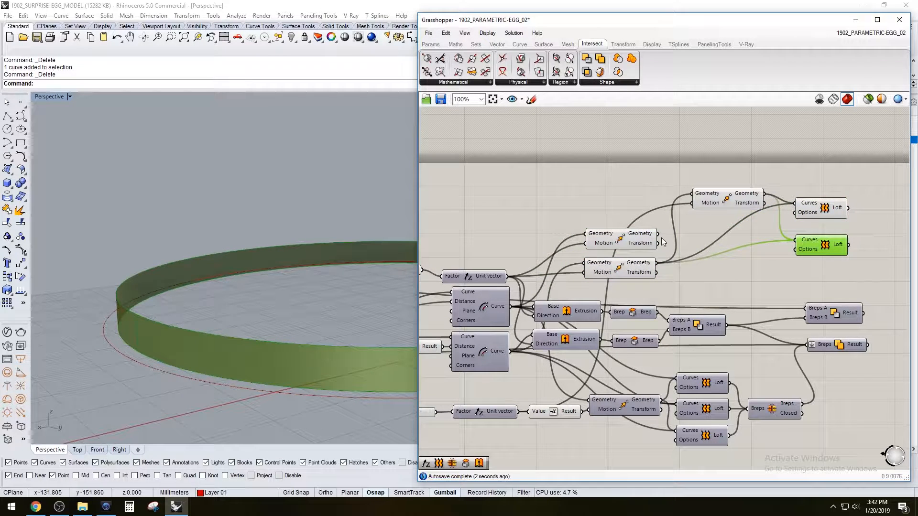
Rewire the duplicated Loft to span the moved curves of the two upper Move components, and position it under the first Loft
{"action": "left_click", "coordinate": [625, 238]}
{"action": "left_click_drag", "start_coordinate": [658, 233], "coordinate": [794, 240]}
{"action": "left_click", "coordinate": [635, 267]}
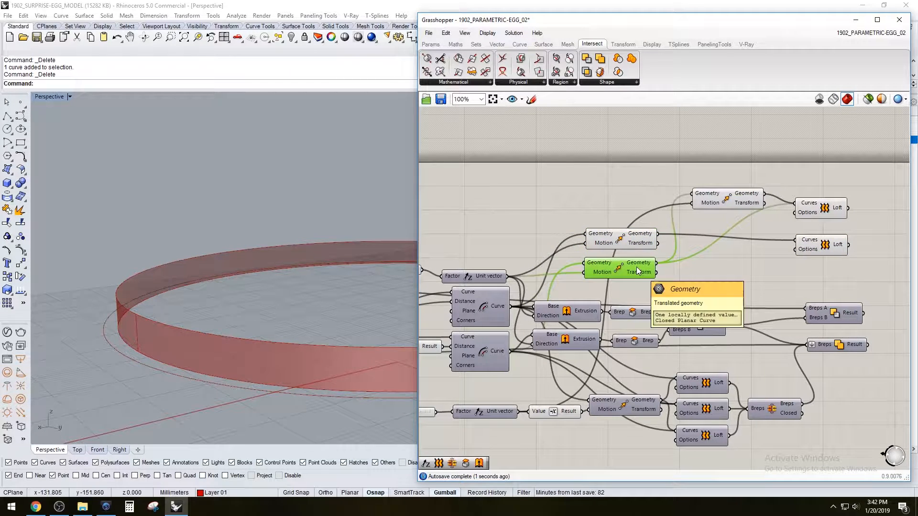
{"action": "left_click_drag", "start_coordinate": [676, 262], "coordinate": [794, 240], "text": "shift"}
{"action": "left_click", "coordinate": [823, 246]}
{"action": "right_click_drag", "start_coordinate": [249, 215], "coordinate": [303, 221]}
{"action": "left_click", "coordinate": [827, 263]}
{"action": "left_click_drag", "start_coordinate": [826, 253], "coordinate": [824, 245]}
Add a third Loft between the raised curve and the first upper Move's curve to complete the tapered ring's faces
{"action": "double_click", "coordinate": [825, 267]}
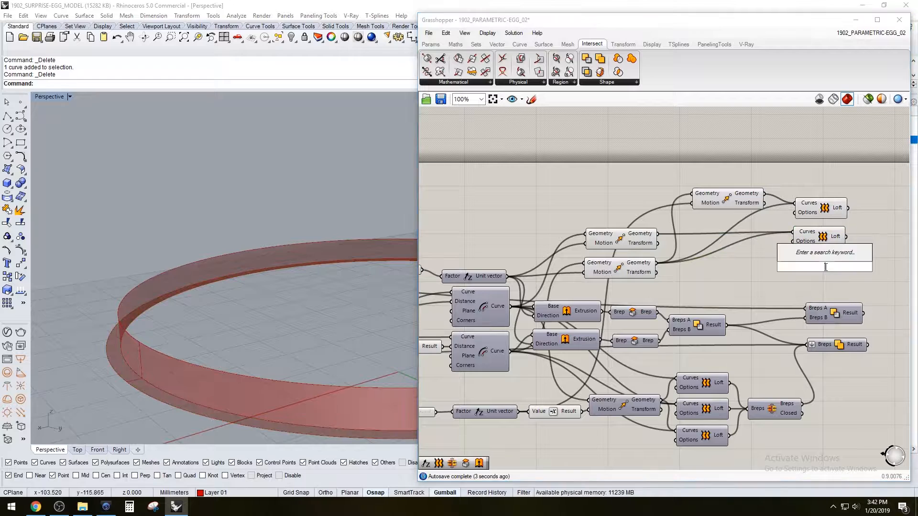
{"action": "type", "text": "loft"}
{"action": "key", "text": "Return"}
{"action": "left_click", "coordinate": [818, 238]}
{"action": "left_click", "coordinate": [758, 265]}
{"action": "left_click", "coordinate": [627, 241]}
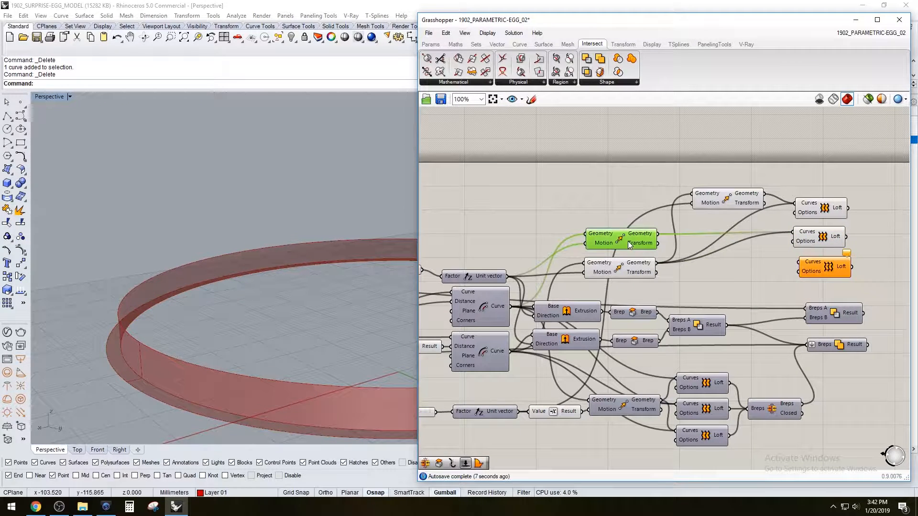
{"action": "left_click", "coordinate": [734, 201]}
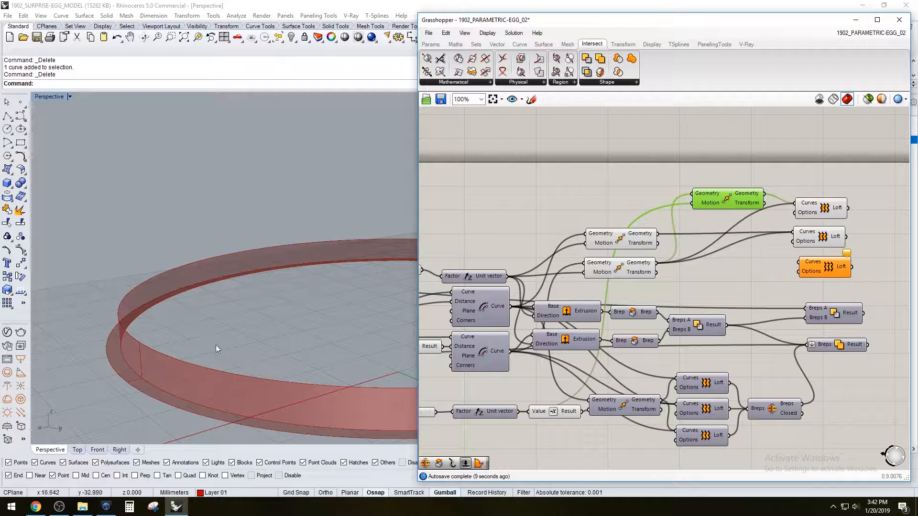
{"action": "left_click_drag", "start_coordinate": [764, 193], "coordinate": [790, 267]}
{"action": "left_click", "coordinate": [624, 244]}
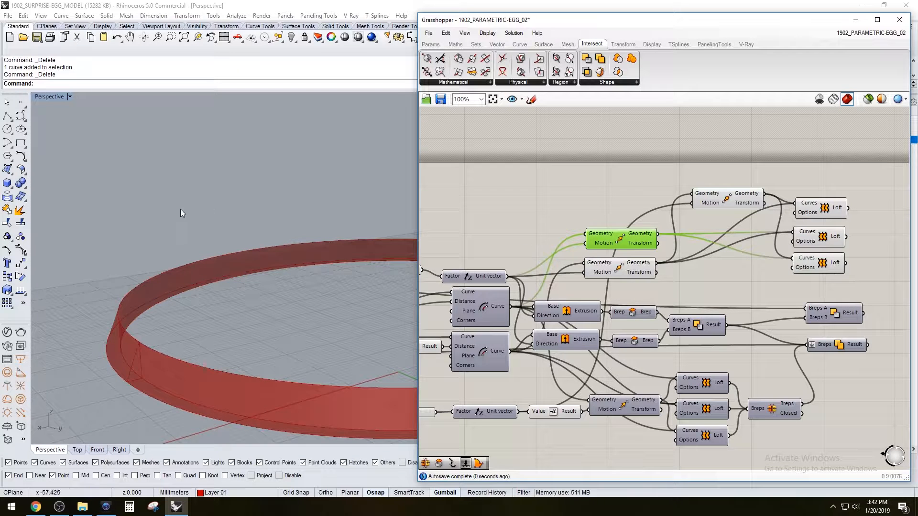
{"action": "scroll", "coordinate": [208, 209], "scroll_direction": "up", "scroll_amount": 8}
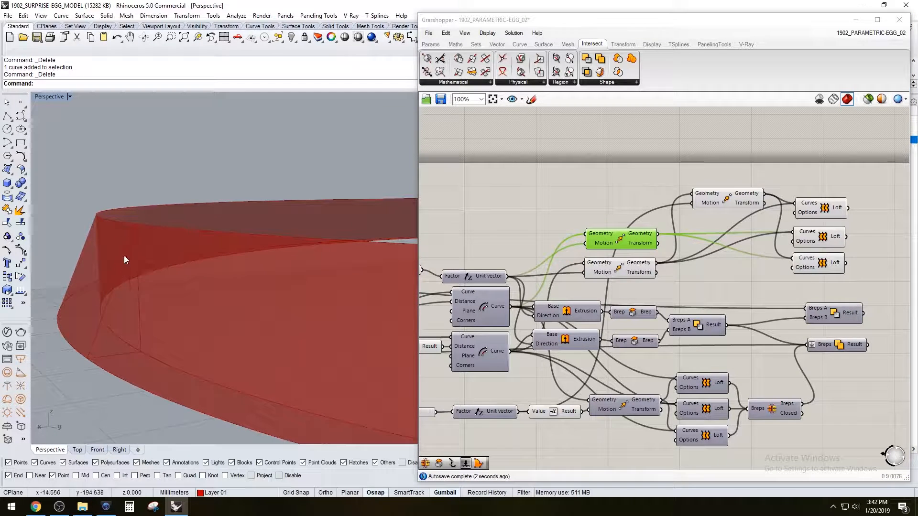
Hide the previews of the three new Loft components
{"action": "left_click", "coordinate": [849, 186]}
{"action": "right_click_drag", "start_coordinate": [849, 186], "coordinate": [768, 199]}
{"action": "left_click_drag", "start_coordinate": [803, 288], "coordinate": [755, 220]}
{"action": "middle_click", "coordinate": [757, 220]}
{"action": "left_click", "coordinate": [787, 186]}
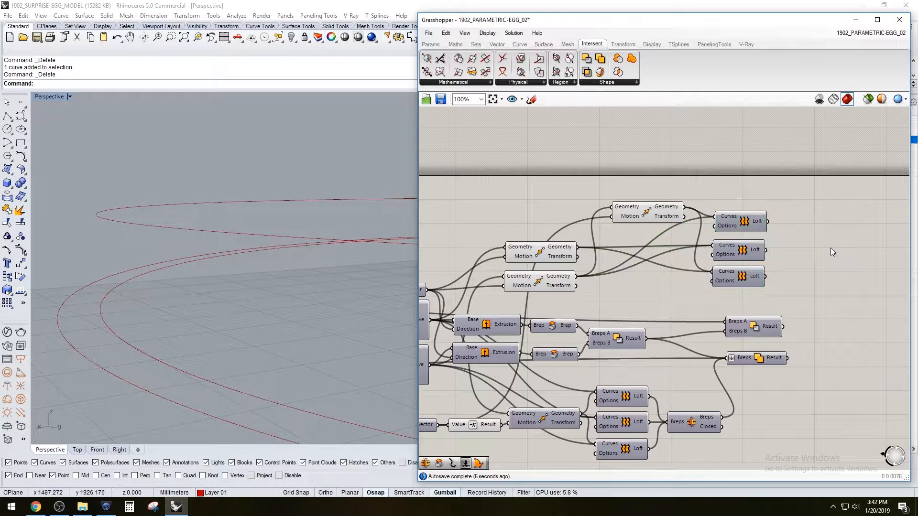
Add a Brep Join and connect all three Lofts to it to make one tapered ring
{"action": "double_click", "coordinate": [831, 247]}
{"action": "type", "text": "join"}
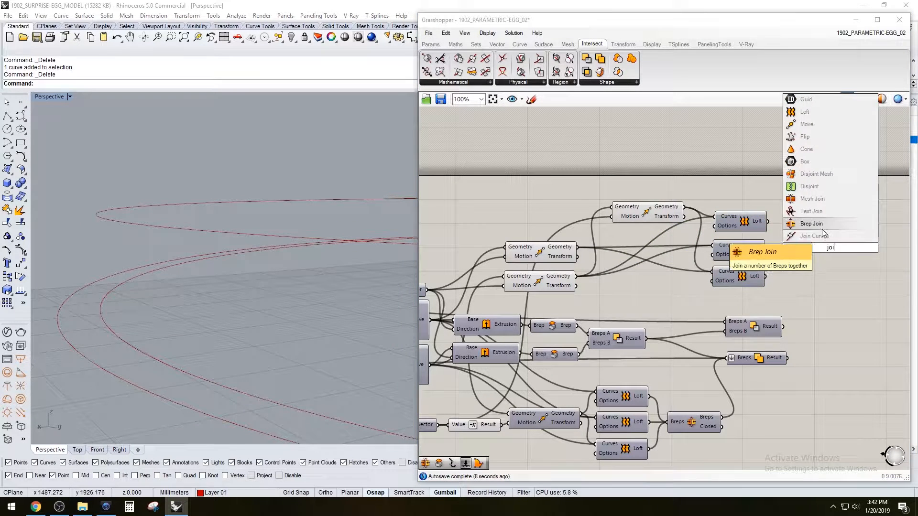
{"action": "left_click", "coordinate": [821, 224]}
{"action": "left_click_drag", "start_coordinate": [768, 222], "coordinate": [814, 254]}
{"action": "left_click", "coordinate": [819, 233]}
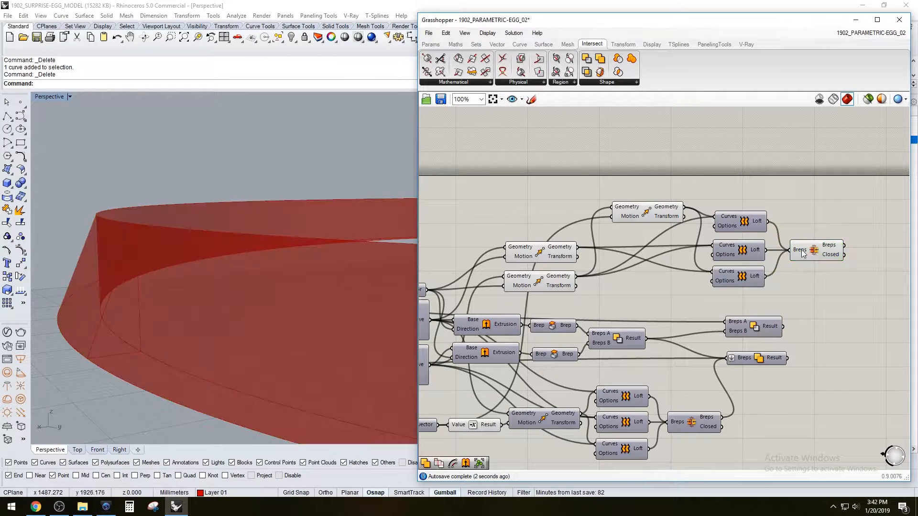
{"action": "left_click", "coordinate": [820, 250]}
{"action": "scroll", "coordinate": [237, 236], "scroll_direction": "up", "scroll_amount": 5}
{"action": "scroll", "coordinate": [238, 237], "scroll_direction": "down", "scroll_amount": 5}
{"action": "left_click", "coordinate": [653, 144]}
Show the upper half's Solid Difference preview again and examine how the joined ring meets its inner recess
{"action": "left_click", "coordinate": [756, 326]}
{"action": "right_click", "coordinate": [757, 326]}
{"action": "left_click", "coordinate": [784, 346]}
{"action": "right_click_drag", "start_coordinate": [234, 320], "coordinate": [210, 276]}
{"action": "scroll", "coordinate": [210, 276], "scroll_direction": "down", "scroll_amount": 7}
{"action": "right_click_drag", "start_coordinate": [190, 348], "coordinate": [274, 328]}
{"action": "scroll", "coordinate": [301, 352], "scroll_direction": "up", "scroll_amount": 4}
{"action": "scroll", "coordinate": [208, 336], "scroll_direction": "up", "scroll_amount": 4}
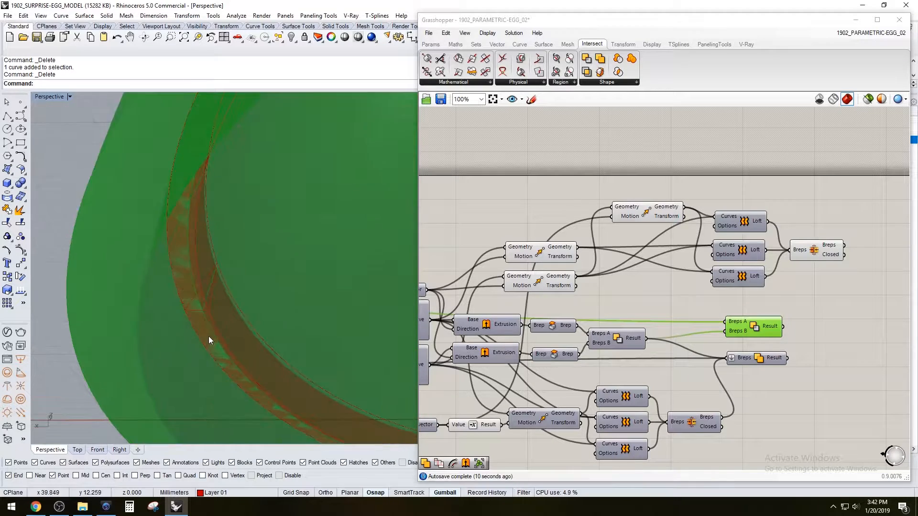
{"action": "scroll", "coordinate": [208, 336], "scroll_direction": "down", "scroll_amount": 4}
{"action": "right_click_drag", "start_coordinate": [210, 332], "coordinate": [210, 306]}
Add another Solid Difference that subtracts the joined tapered ring from the upper half's existing Solid Difference result
{"action": "left_click", "coordinate": [790, 300]}
{"action": "left_click", "coordinate": [755, 327]}
{"action": "right_click_drag", "start_coordinate": [848, 297], "coordinate": [739, 309]}
{"action": "left_click", "coordinate": [759, 308]}
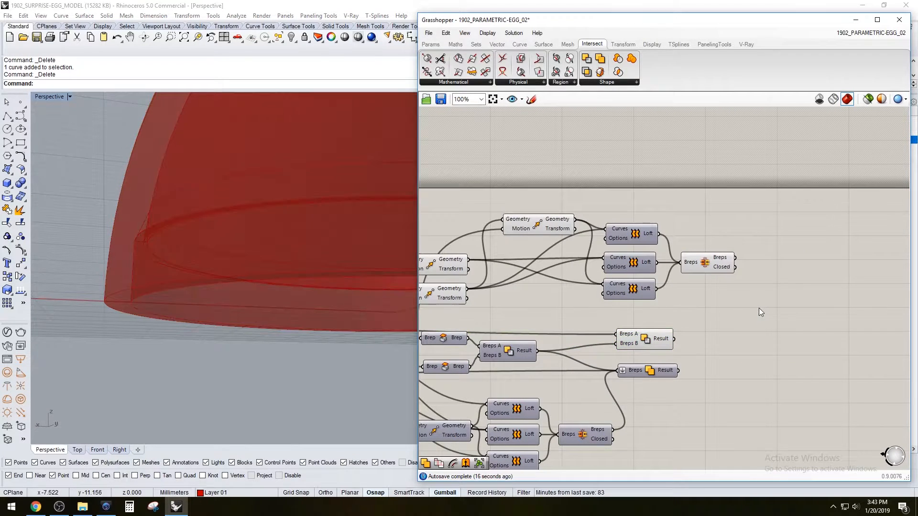
{"action": "double_click", "coordinate": [758, 308]}
{"action": "type", "text": "dif"}
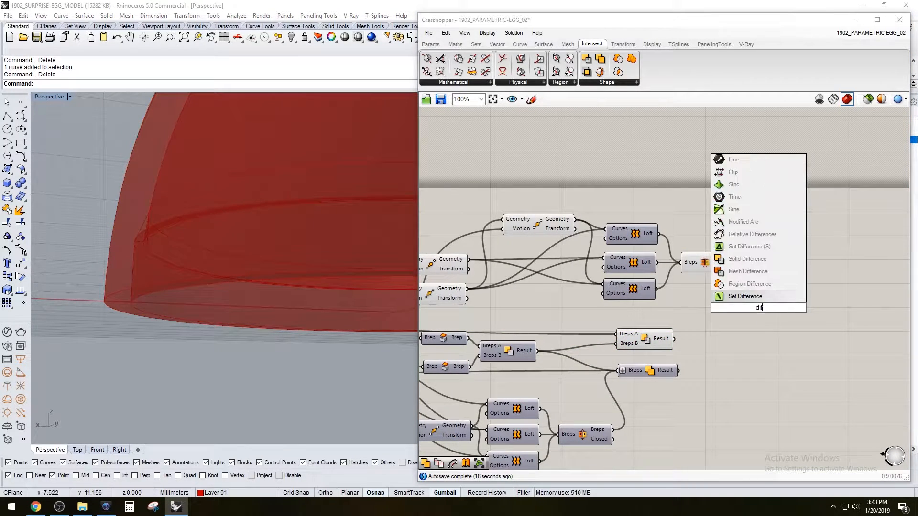
{"action": "left_click", "coordinate": [732, 259]}
{"action": "left_click", "coordinate": [707, 264]}
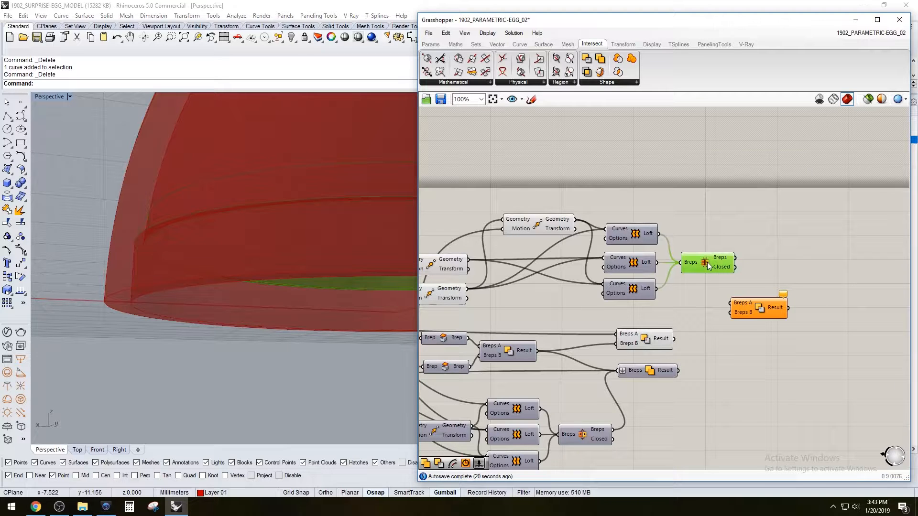
{"action": "left_click_drag", "start_coordinate": [761, 307], "coordinate": [782, 240]}
{"action": "left_click", "coordinate": [662, 336]}
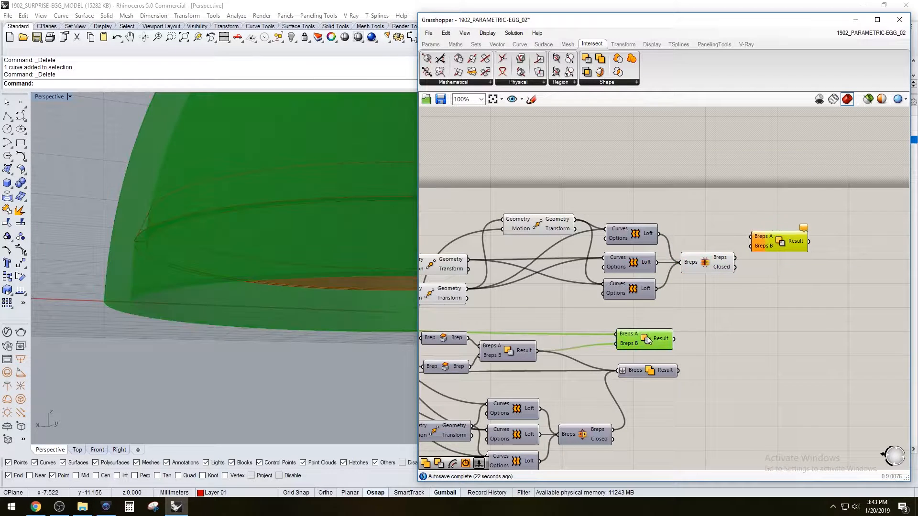
{"action": "left_click_drag", "start_coordinate": [677, 329], "coordinate": [778, 246]}
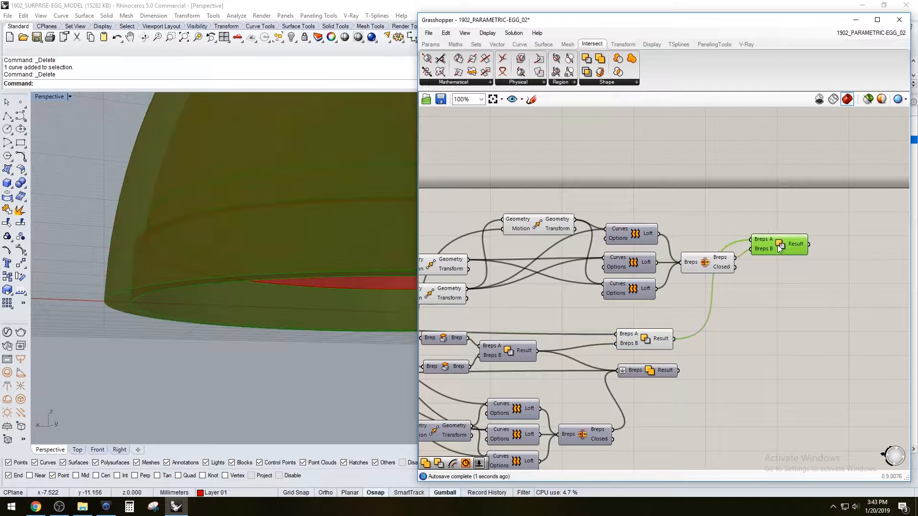
Hide the previews of the new Brep Join and the upper half's earlier Solid Difference
{"action": "left_click", "coordinate": [707, 265]}
{"action": "left_click", "coordinate": [649, 340], "text": "shift"}
{"action": "middle_click", "coordinate": [666, 312]}
{"action": "left_click", "coordinate": [697, 281]}
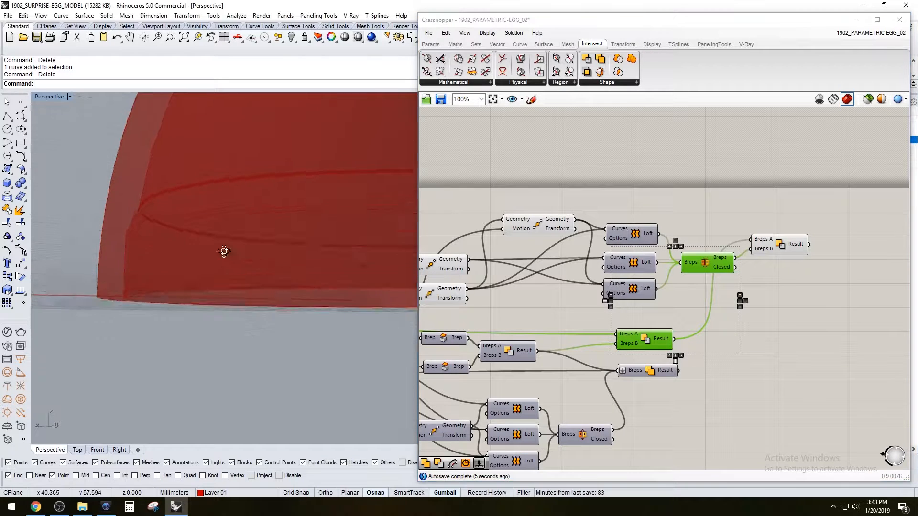
Examine the upper half's tapered inner recess and the ledge above it up close in the Perspective view
{"action": "scroll", "coordinate": [217, 241], "scroll_direction": "up", "scroll_amount": 6}
{"action": "scroll", "coordinate": [148, 200], "scroll_direction": "up", "scroll_amount": 4}
{"action": "right_click_drag", "start_coordinate": [83, 202], "coordinate": [185, 228], "text": "shift"}
{"action": "scroll", "coordinate": [170, 211], "scroll_direction": "up", "scroll_amount": 3}
{"action": "right_click_drag", "start_coordinate": [438, 216], "coordinate": [595, 199]}
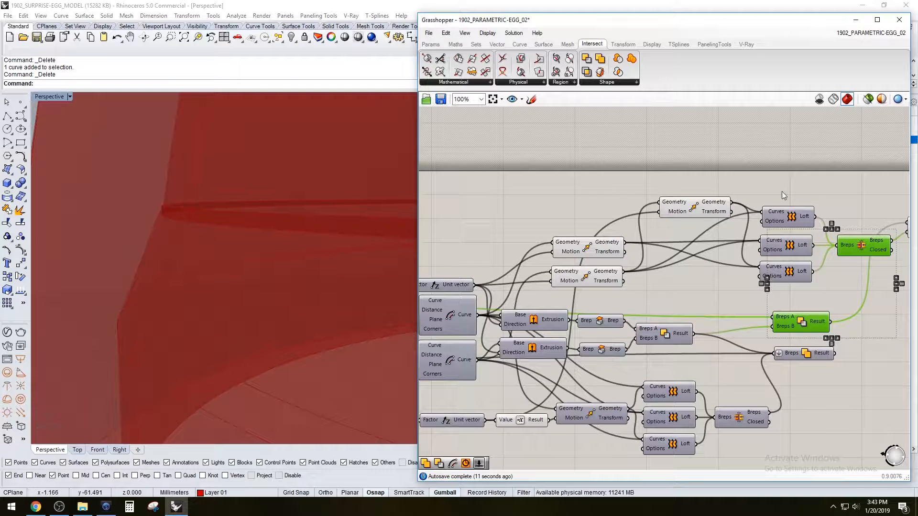
{"action": "scroll", "coordinate": [273, 270], "scroll_direction": "down", "scroll_amount": 3}
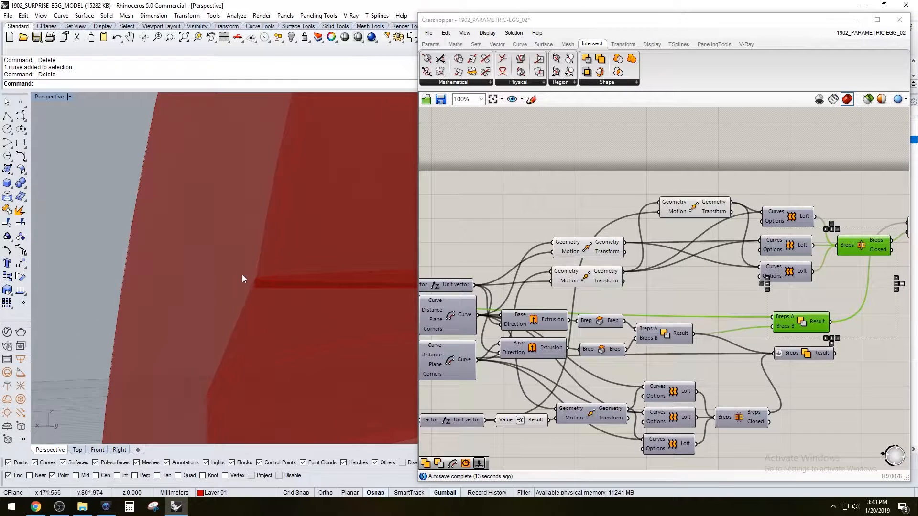
{"action": "right_click_drag", "start_coordinate": [242, 274], "coordinate": [168, 319]}
{"action": "double_click", "coordinate": [43, 97]}
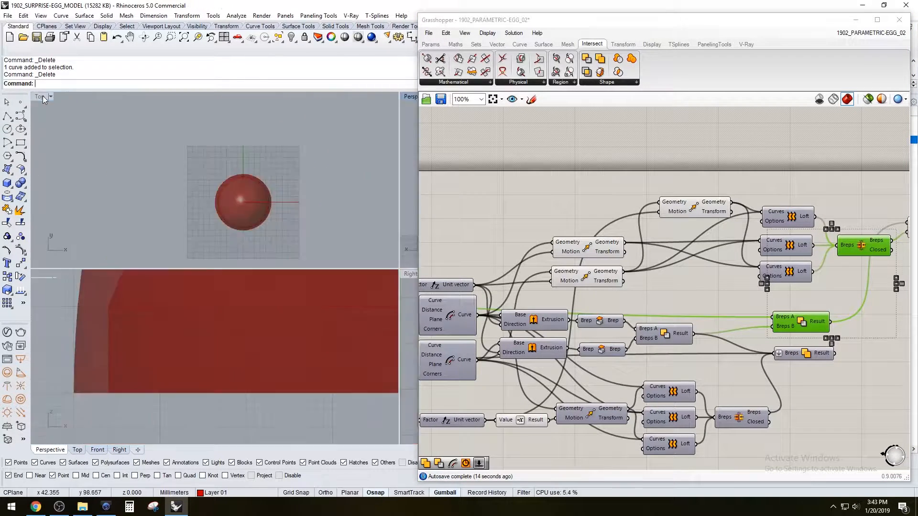
{"action": "double_click", "coordinate": [408, 96]}
{"action": "right_click_drag", "start_coordinate": [213, 288], "coordinate": [222, 287]}
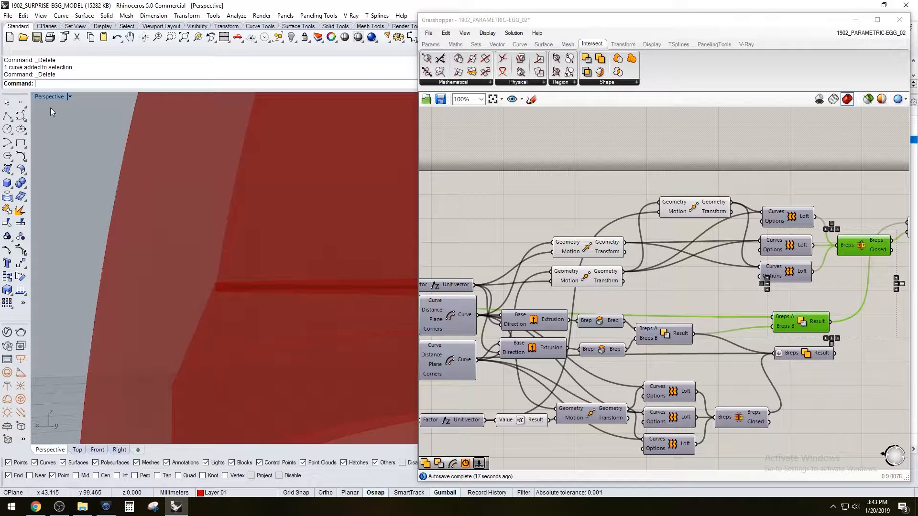
Maximize the Front view and examine the wall profile where the tapered cut meets the upper half's inner surface
{"action": "double_click", "coordinate": [44, 98]}
{"action": "double_click", "coordinate": [40, 275]}
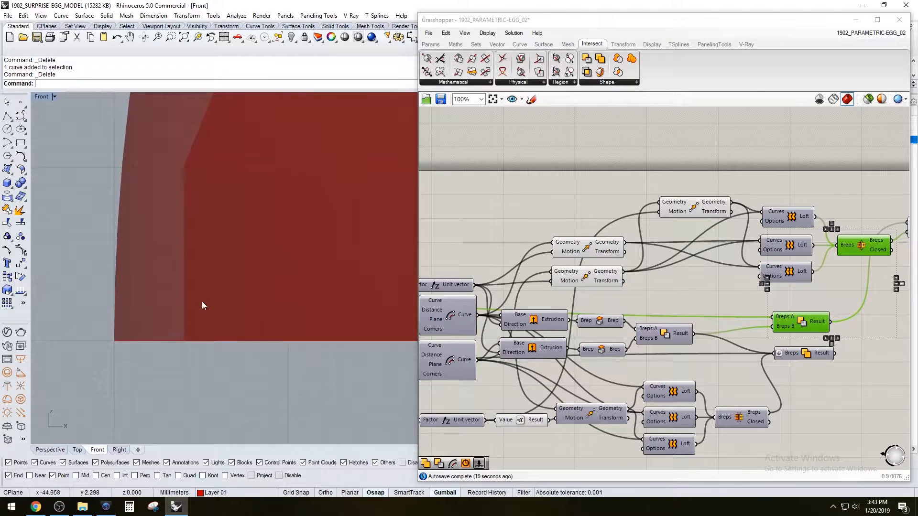
{"action": "scroll", "coordinate": [199, 301], "scroll_direction": "down", "scroll_amount": 7}
{"action": "scroll", "coordinate": [187, 266], "scroll_direction": "up", "scroll_amount": 12}
{"action": "scroll", "coordinate": [219, 282], "scroll_direction": "up", "scroll_amount": 1}
{"action": "scroll", "coordinate": [183, 328], "scroll_direction": "down", "scroll_amount": 7}
{"action": "right_click_drag", "start_coordinate": [182, 341], "coordinate": [170, 314]}
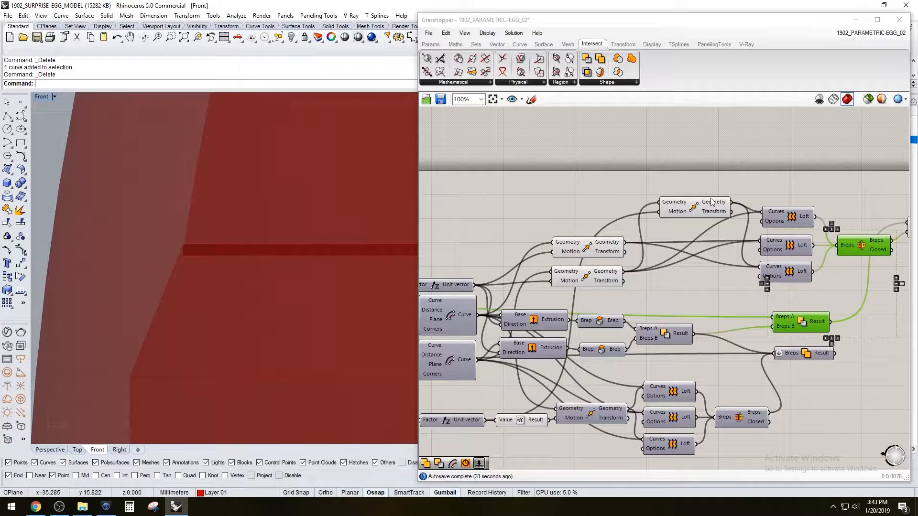
Add an Offset Curve component and feed it the geometry output of the uppermost Move
{"action": "right_click_drag", "start_coordinate": [807, 207], "coordinate": [774, 227]}
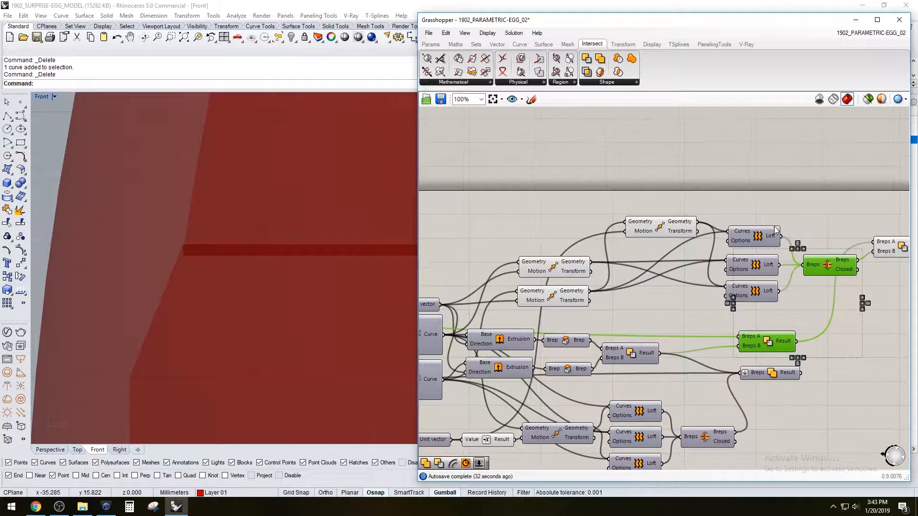
{"action": "left_click", "coordinate": [658, 225]}
{"action": "scroll", "coordinate": [701, 198], "scroll_direction": "up", "scroll_amount": 2}
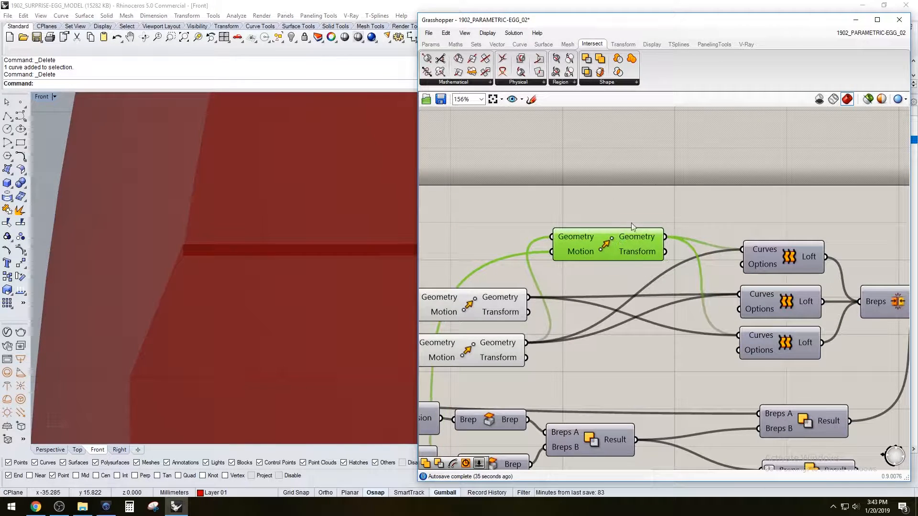
{"action": "double_click", "coordinate": [694, 202]}
{"action": "type", "text": "off"}
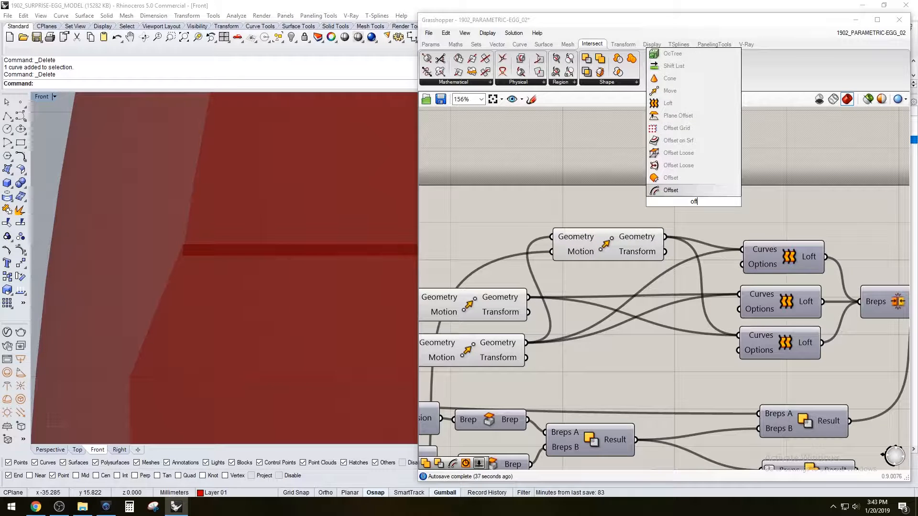
{"action": "left_click", "coordinate": [671, 192]}
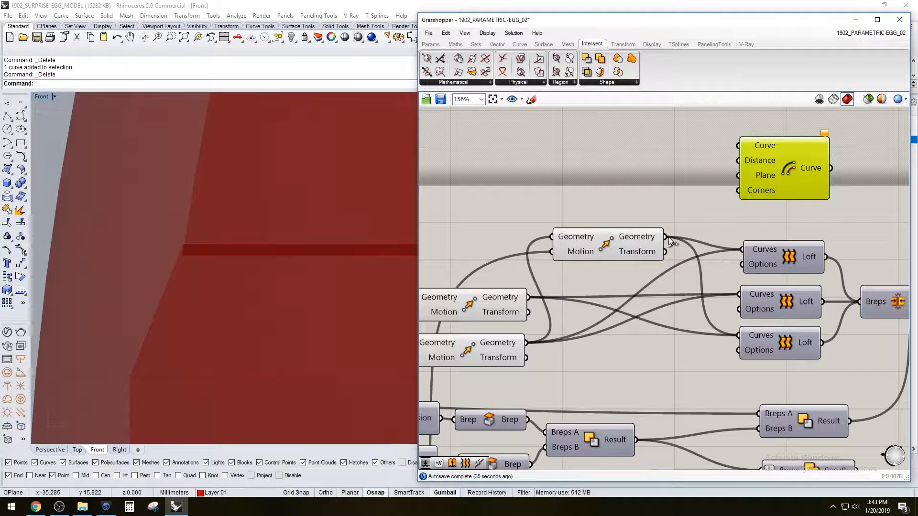
{"action": "left_click_drag", "start_coordinate": [728, 158], "coordinate": [732, 146]}
Add a number slider with the value 2 and connect it to the new Offset Curve's Distance input
{"action": "right_click_drag", "start_coordinate": [635, 151], "coordinate": [636, 194]}
{"action": "double_click", "coordinate": [636, 194]}
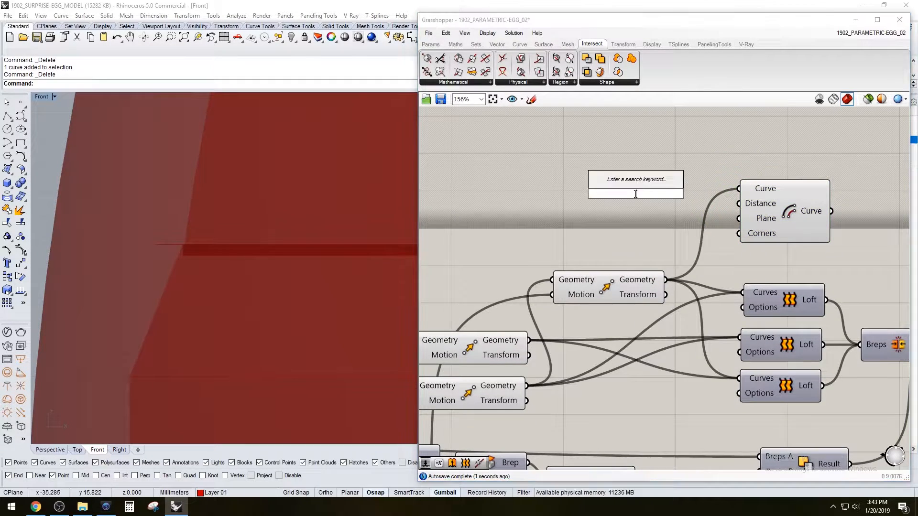
{"action": "type", "text": "2"}
{"action": "key", "text": "Return"}
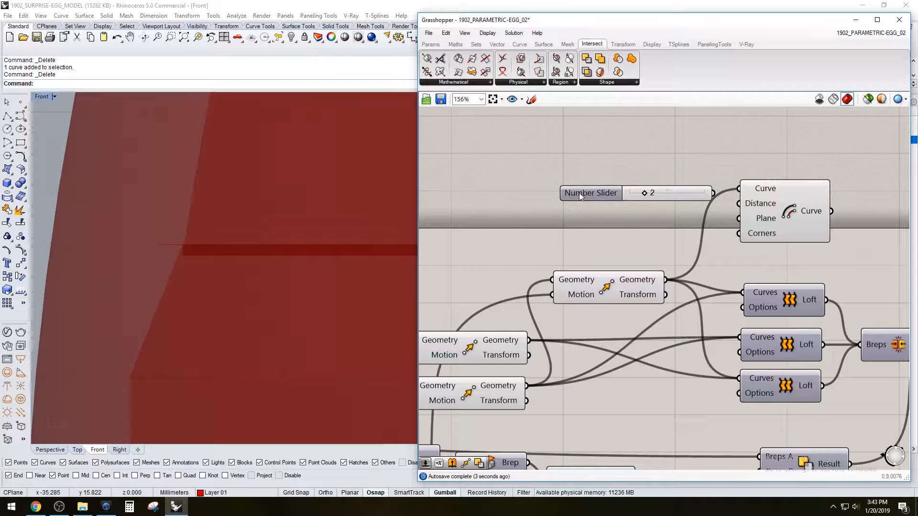
{"action": "left_click_drag", "start_coordinate": [578, 193], "coordinate": [511, 207]}
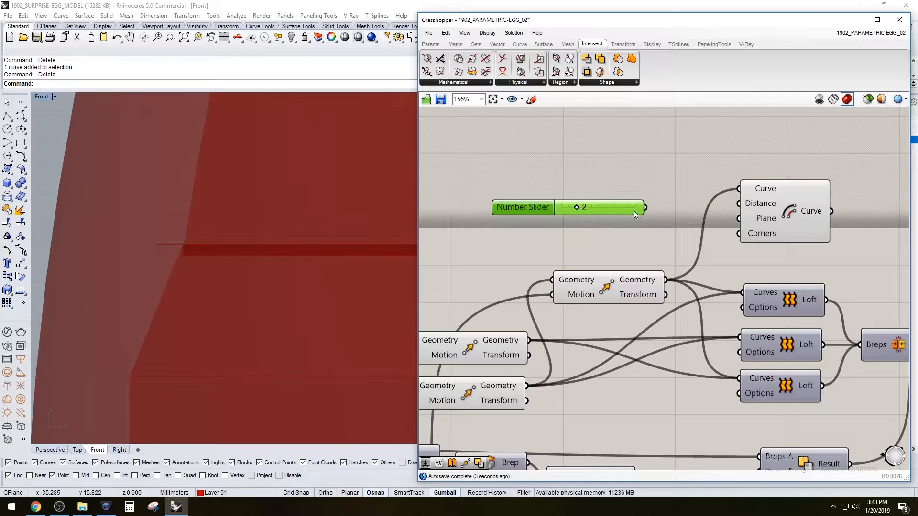
{"action": "left_click", "coordinate": [789, 217]}
{"action": "scroll", "coordinate": [201, 253], "scroll_direction": "up", "scroll_amount": 7}
{"action": "scroll", "coordinate": [171, 242], "scroll_direction": "down", "scroll_amount": 9}
{"action": "scroll", "coordinate": [140, 243], "scroll_direction": "up", "scroll_amount": 2}
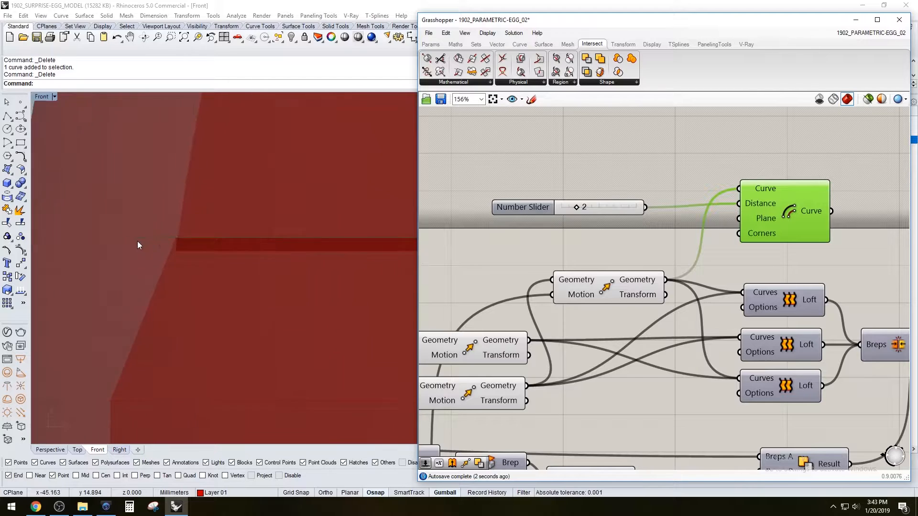
{"action": "scroll", "coordinate": [139, 241], "scroll_direction": "up", "scroll_amount": 3}
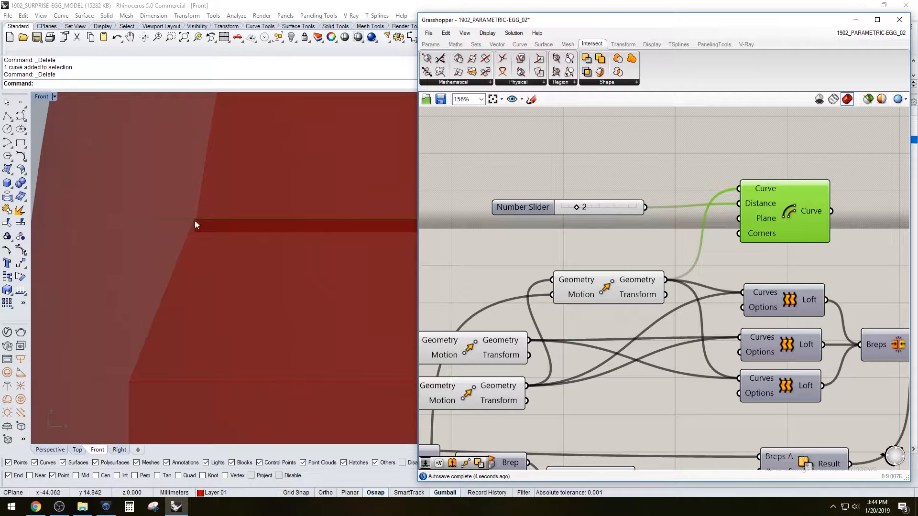
Insert a Negative component between the slider and the Offset Curve's Distance input
{"action": "double_click", "coordinate": [671, 151]}
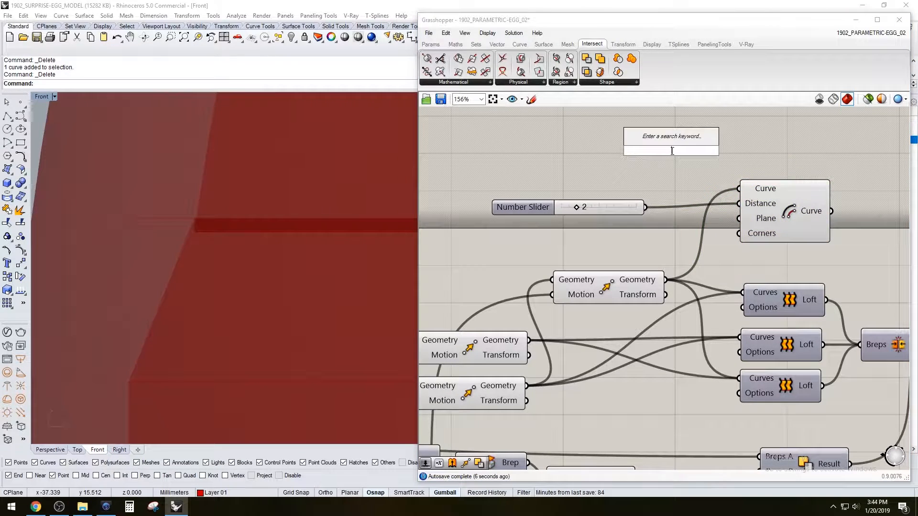
{"action": "type", "text": "neg"}
{"action": "left_click", "coordinate": [650, 139]}
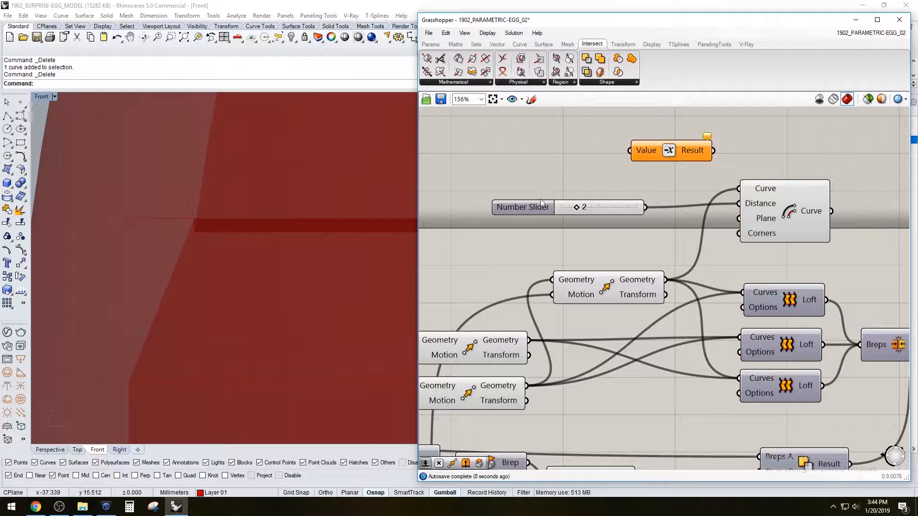
{"action": "left_click_drag", "start_coordinate": [542, 201], "coordinate": [498, 190]}
{"action": "left_click_drag", "start_coordinate": [633, 157], "coordinate": [624, 195]}
{"action": "left_click_drag", "start_coordinate": [704, 189], "coordinate": [739, 204]}
{"action": "scroll", "coordinate": [373, 223], "scroll_direction": "down", "scroll_amount": 5}
{"action": "left_click", "coordinate": [776, 213]}
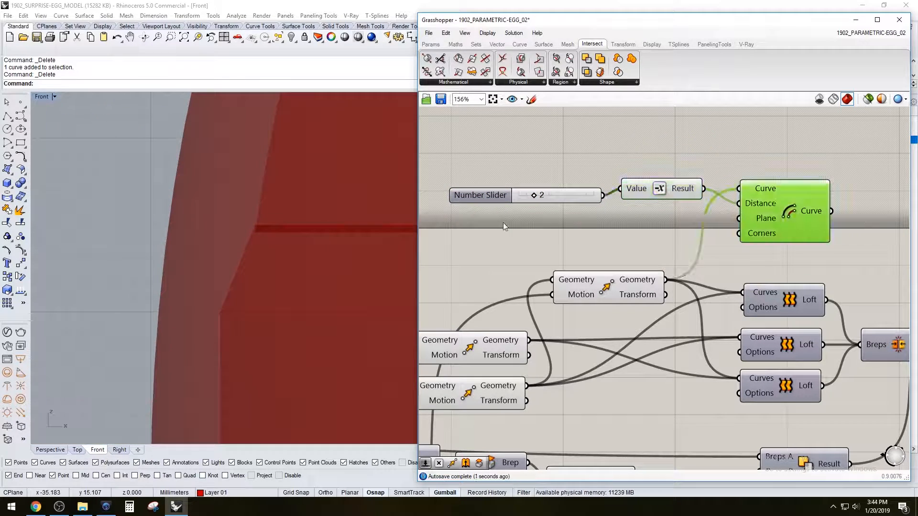
Examine the offset curve against the recess ledge in the Front view and up close in the Perspective view
{"action": "scroll", "coordinate": [334, 234], "scroll_direction": "up", "scroll_amount": 5}
{"action": "scroll", "coordinate": [334, 234], "scroll_direction": "down", "scroll_amount": 12}
{"action": "right_click_drag", "start_coordinate": [395, 251], "coordinate": [187, 258]}
{"action": "scroll", "coordinate": [261, 244], "scroll_direction": "down", "scroll_amount": 2}
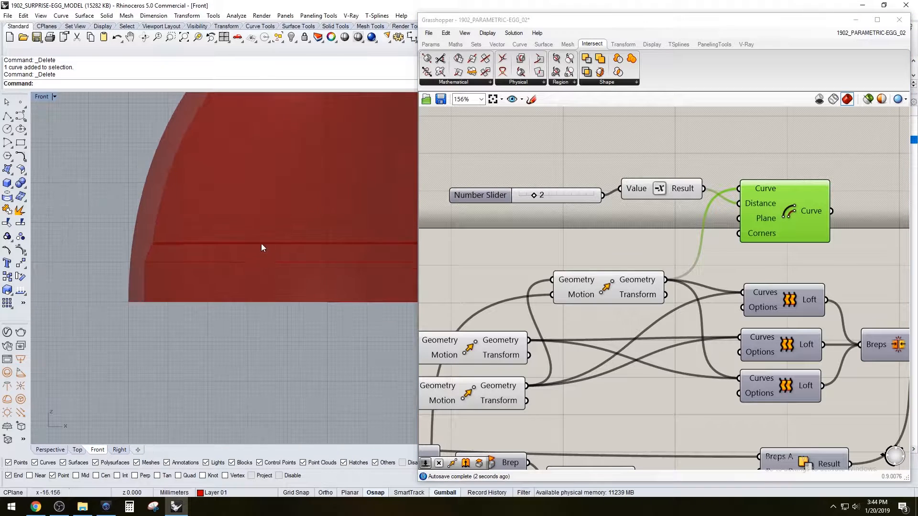
{"action": "double_click", "coordinate": [41, 97]}
{"action": "double_click", "coordinate": [409, 97]}
{"action": "right_click_drag", "start_coordinate": [184, 208], "coordinate": [193, 250]}
{"action": "scroll", "coordinate": [229, 171], "scroll_direction": "up", "scroll_amount": 3}
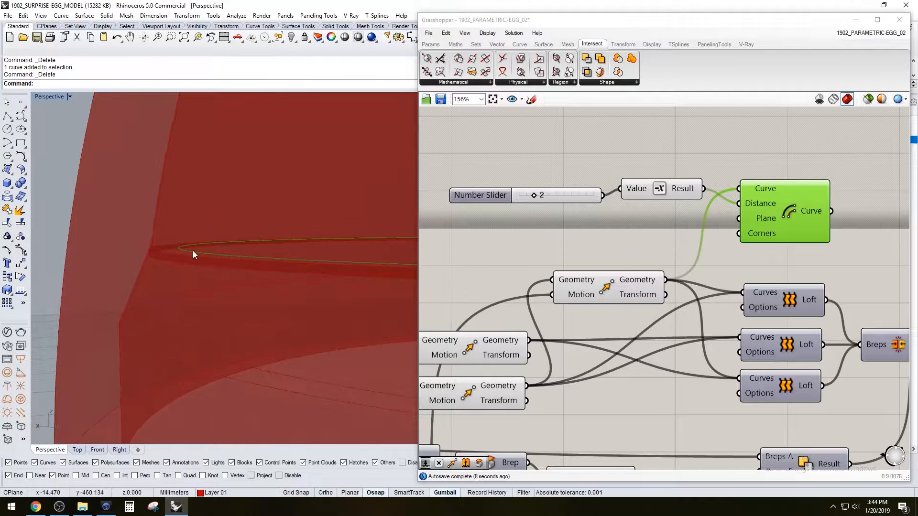
Replace the uppermost Move's geometry with the offset curve in the first of the three recess Lofts
{"action": "left_click", "coordinate": [726, 192]}
{"action": "right_click_drag", "start_coordinate": [702, 280], "coordinate": [716, 251]}
{"action": "left_click_drag", "start_coordinate": [849, 224], "coordinate": [558, 142]}
{"action": "left_click_drag", "start_coordinate": [803, 174], "coordinate": [696, 177]}
{"action": "left_click", "coordinate": [596, 258]}
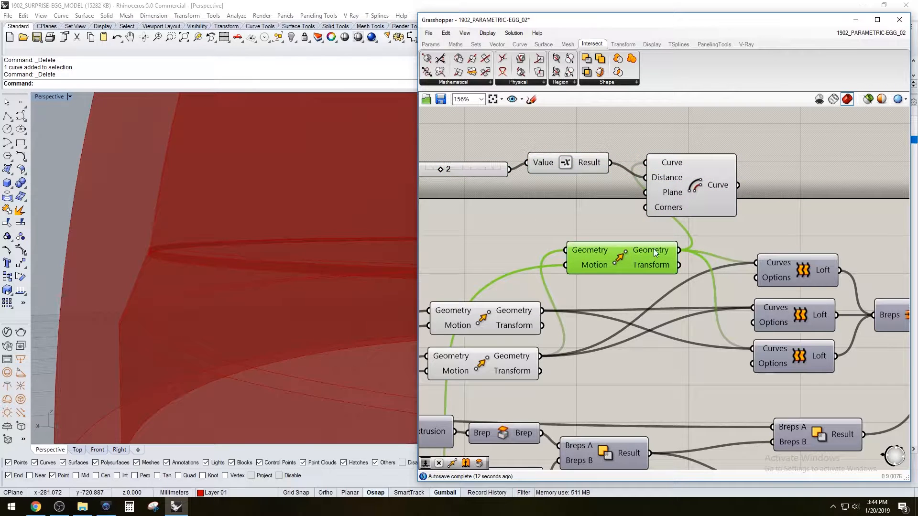
{"action": "left_click_drag", "start_coordinate": [718, 260], "coordinate": [678, 251]}
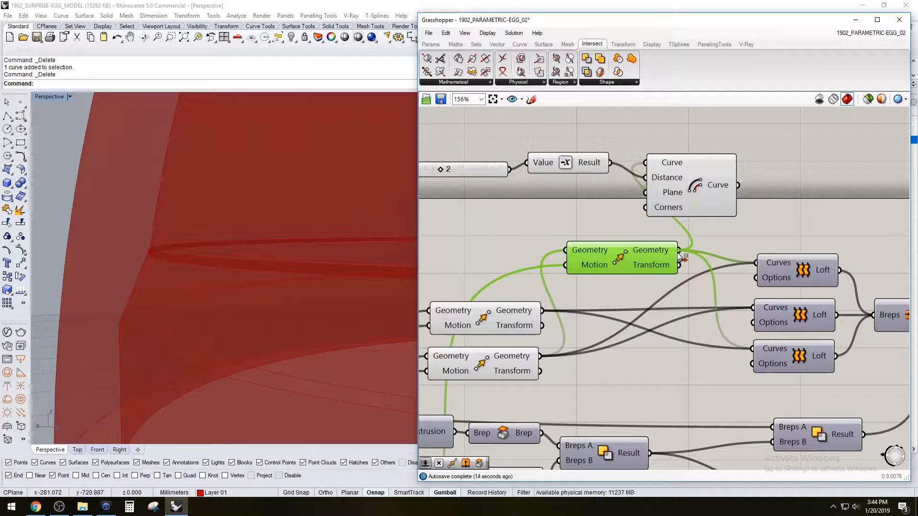
{"action": "left_click_drag", "start_coordinate": [736, 186], "coordinate": [756, 264]}
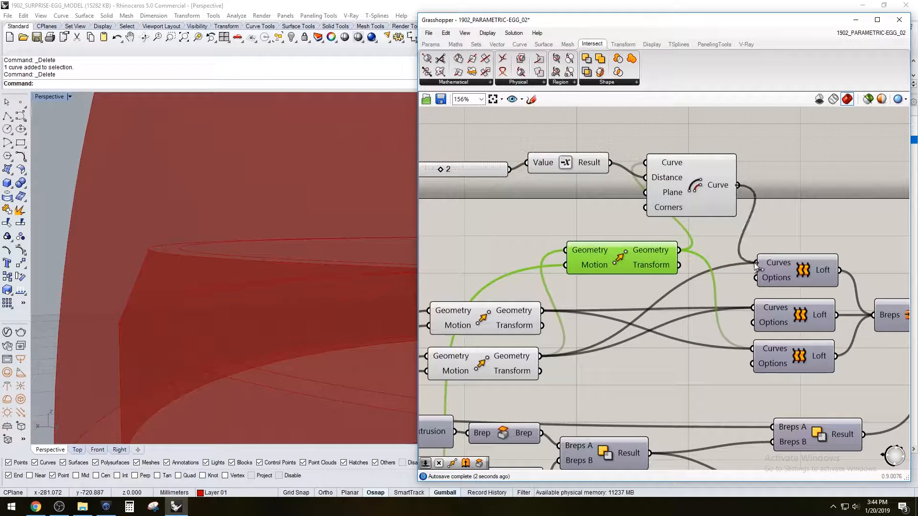
Try to replace the uppermost Move's geometry with the offset curve in the lowest of the three Lofts
{"action": "left_click_drag", "start_coordinate": [754, 349], "coordinate": [679, 249], "text": "ctrl"}
{"action": "left_click_drag", "start_coordinate": [738, 188], "coordinate": [752, 345]}
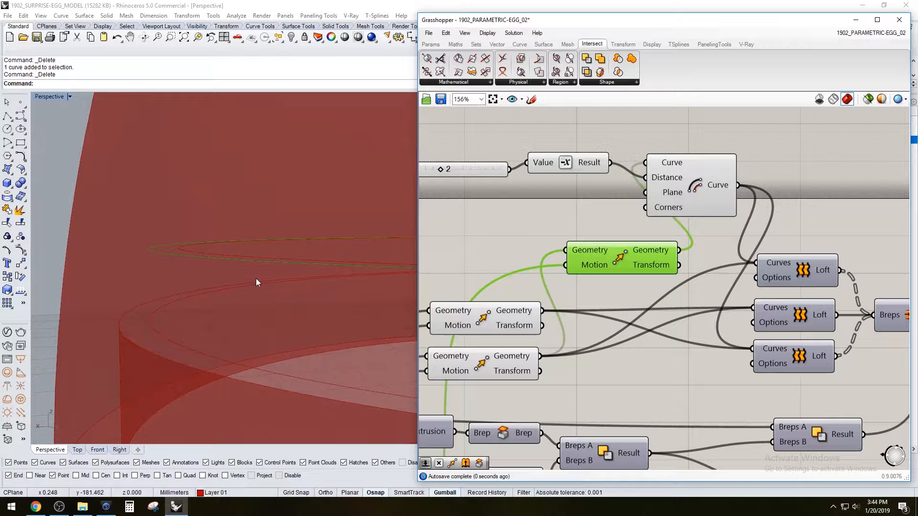
{"action": "right_click_drag", "start_coordinate": [237, 254], "coordinate": [284, 295]}
{"action": "scroll", "coordinate": [283, 295], "scroll_direction": "down", "scroll_amount": 2}
{"action": "scroll", "coordinate": [283, 295], "scroll_direction": "down", "scroll_amount": 6}
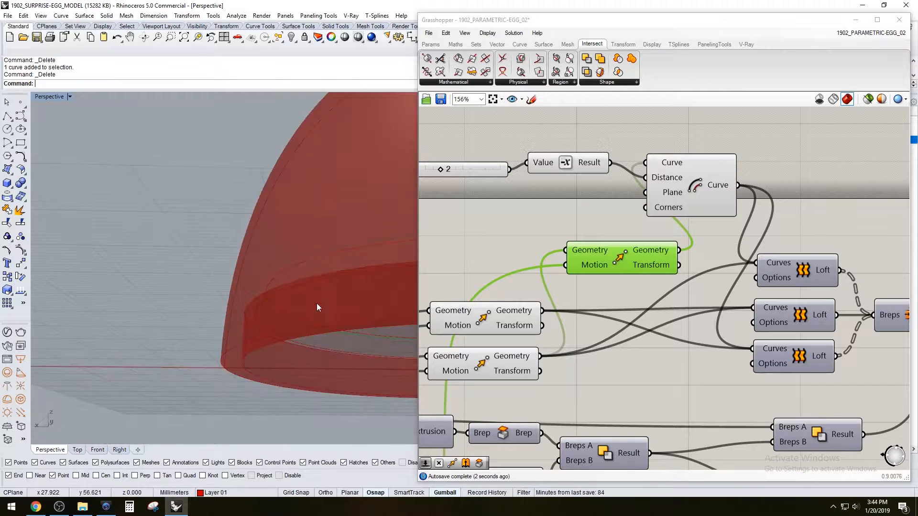
{"action": "scroll", "coordinate": [219, 303], "scroll_direction": "up", "scroll_amount": 8}
{"action": "right_click_drag", "start_coordinate": [220, 303], "coordinate": [187, 317]}
{"action": "scroll", "coordinate": [188, 317], "scroll_direction": "down", "scroll_amount": 6}
{"action": "left_click", "coordinate": [841, 213]}
{"action": "key", "text": "ctrl+z"}
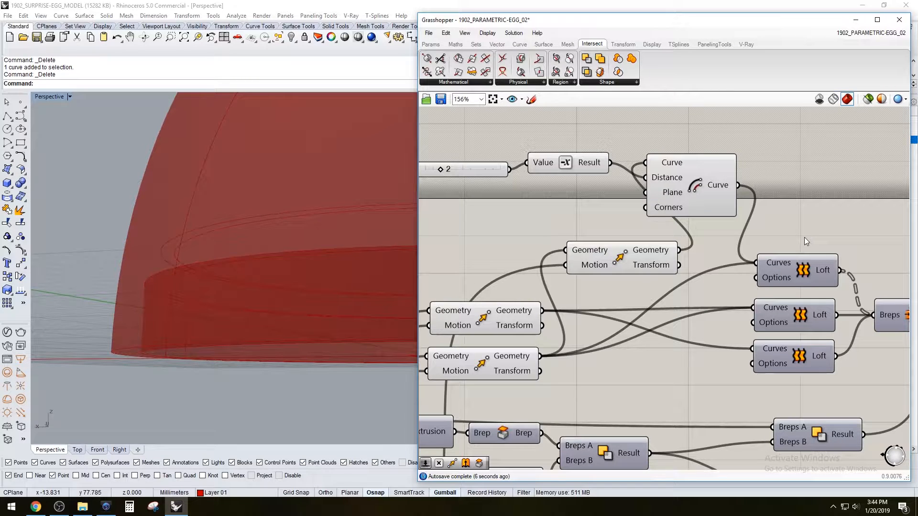
{"action": "key", "text": "ctrl+z"}
Reposition the uppermost Move and the Offset Curve component so that their connecting wires are easier to follow
{"action": "left_click", "coordinate": [634, 261]}
{"action": "right_click_drag", "start_coordinate": [328, 234], "coordinate": [253, 226]}
{"action": "left_click_drag", "start_coordinate": [708, 181], "coordinate": [716, 180]}
{"action": "left_click_drag", "start_coordinate": [580, 254], "coordinate": [512, 248]}
{"action": "left_click_drag", "start_coordinate": [720, 174], "coordinate": [707, 193]}
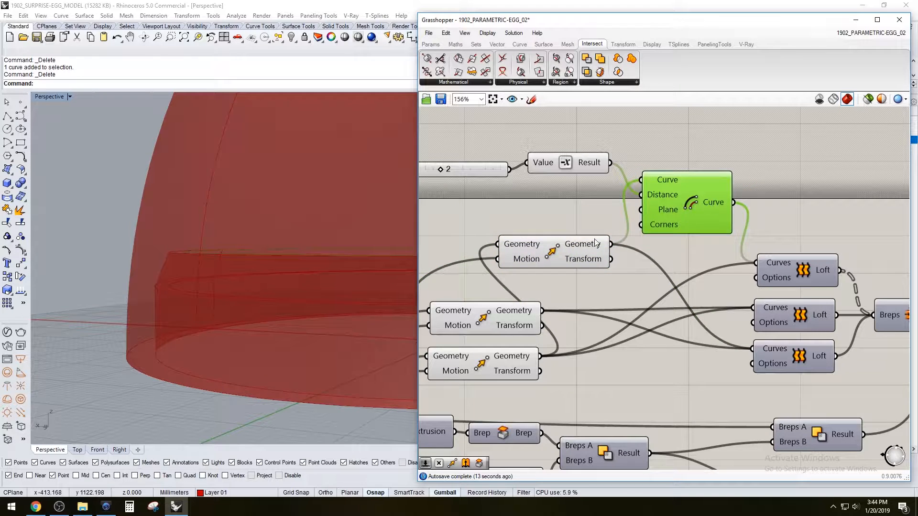
Disconnect the uppermost Move's geometry from the lowest recess Loft and connect the offset curve in its place
{"action": "left_click", "coordinate": [598, 252]}
{"action": "left_click_drag", "start_coordinate": [756, 353], "coordinate": [609, 259]}
{"action": "left_click_drag", "start_coordinate": [733, 202], "coordinate": [754, 350]}
{"action": "right_click_drag", "start_coordinate": [809, 175], "coordinate": [654, 176]}
{"action": "right_click_drag", "start_coordinate": [872, 321], "coordinate": [711, 326]}
{"action": "left_click", "coordinate": [710, 290]}
{"action": "right_click_drag", "start_coordinate": [642, 354], "coordinate": [707, 337]}
{"action": "mouse_move", "coordinate": [306, 342]}
{"action": "right_mouse_down"}
{"action": "mouse_move", "coordinate": [293, 267]}
{"action": "mouse_move", "coordinate": [298, 337]}
{"action": "right_mouse_up"}
Flatten the Breps B input of the Solid Difference that cuts the recess into the upper half
{"action": "left_click", "coordinate": [693, 245]}
{"action": "right_click_drag", "start_coordinate": [693, 245], "coordinate": [743, 237]}
{"action": "left_click_drag", "start_coordinate": [816, 266], "coordinate": [830, 247]}
{"action": "right_click", "coordinate": [802, 257]}
{"action": "left_click", "coordinate": [826, 340]}
Hide the preview of the Solid Difference that cuts the recess, shifting the Grasshopper window off the right edge
{"action": "left_click", "coordinate": [813, 205]}
{"action": "left_click", "coordinate": [746, 202]}
{"action": "right_click_drag", "start_coordinate": [658, 253], "coordinate": [712, 254]}
{"action": "scroll", "coordinate": [772, 284], "scroll_direction": "down", "scroll_amount": 1}
{"action": "left_click", "coordinate": [856, 274]}
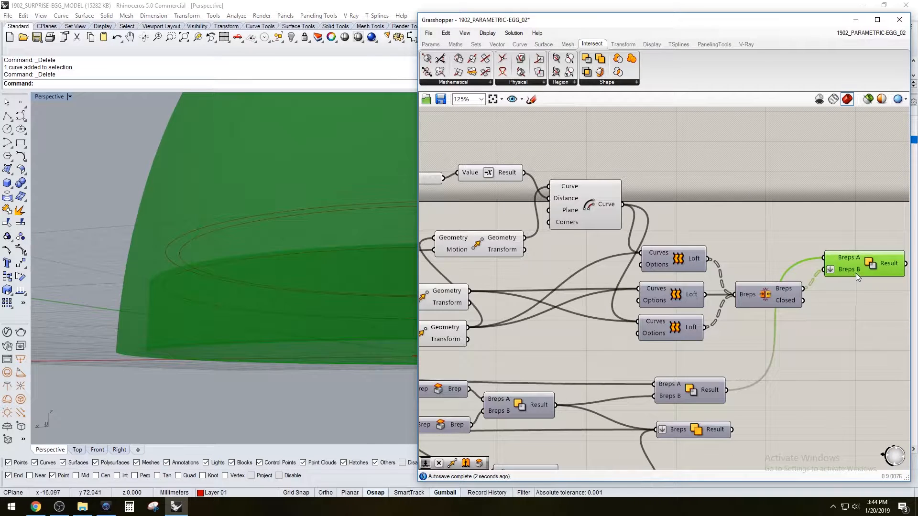
{"action": "right_click", "coordinate": [855, 274]}
{"action": "left_click", "coordinate": [864, 263]}
{"action": "left_click_drag", "start_coordinate": [796, 24], "coordinate": [696, 45]}
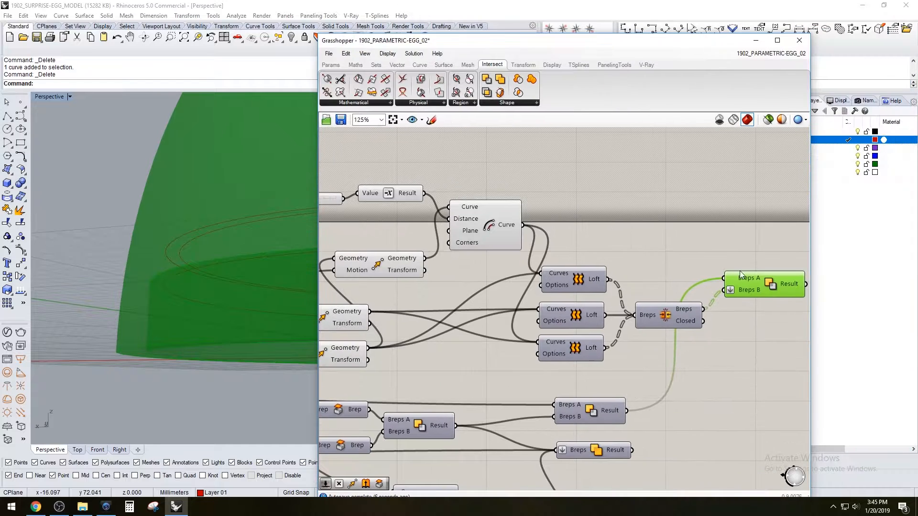
{"action": "left_click", "coordinate": [795, 303]}
Turn on the previews of the three recess Lofts and examine the surfaces they produce in the Perspective view
{"action": "right_click_drag", "start_coordinate": [661, 231], "coordinate": [717, 218]}
{"action": "left_click_drag", "start_coordinate": [675, 356], "coordinate": [646, 272]}
{"action": "key", "text": "space"}
{"action": "left_click", "coordinate": [684, 300]}
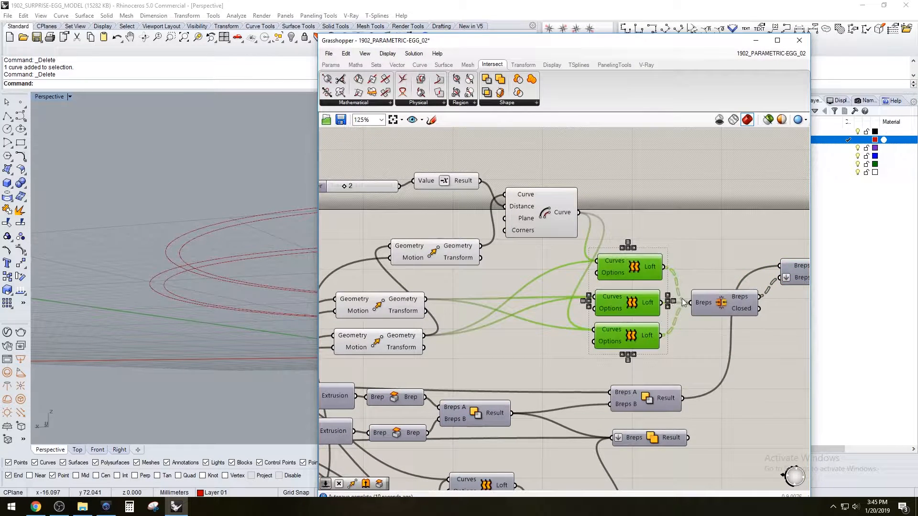
{"action": "middle_click", "coordinate": [660, 301]}
{"action": "left_click", "coordinate": [679, 285]}
{"action": "right_click_drag", "start_coordinate": [262, 248], "coordinate": [281, 265]}
{"action": "left_click", "coordinate": [660, 204]}
{"action": "right_click_drag", "start_coordinate": [611, 260], "coordinate": [670, 257]}
{"action": "scroll", "coordinate": [692, 204], "scroll_direction": "down", "scroll_amount": 1}
{"action": "right_click_drag", "start_coordinate": [693, 206], "coordinate": [626, 249]}
{"action": "right_click_drag", "start_coordinate": [564, 271], "coordinate": [581, 236]}
{"action": "scroll", "coordinate": [623, 259], "scroll_direction": "up", "scroll_amount": 1}
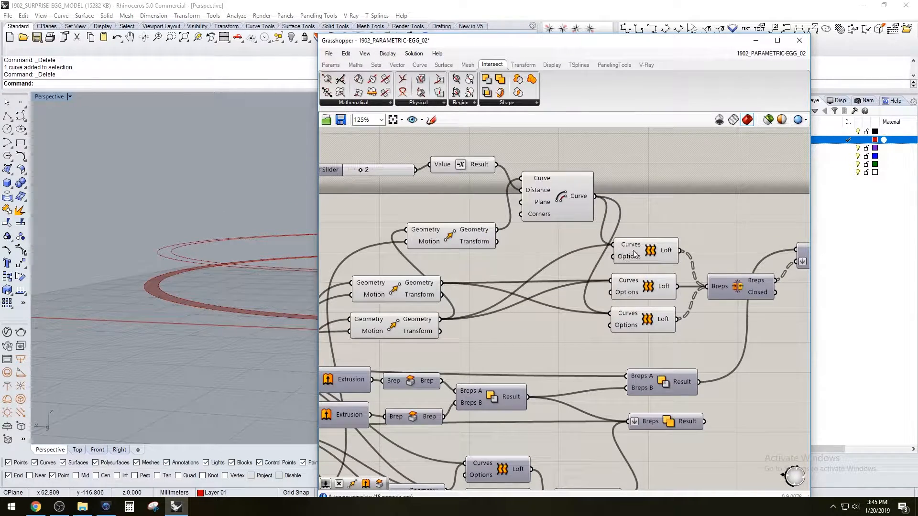
Delete the three recess Lofts and add one new Loft in their place
{"action": "left_click_drag", "start_coordinate": [667, 347], "coordinate": [659, 230]}
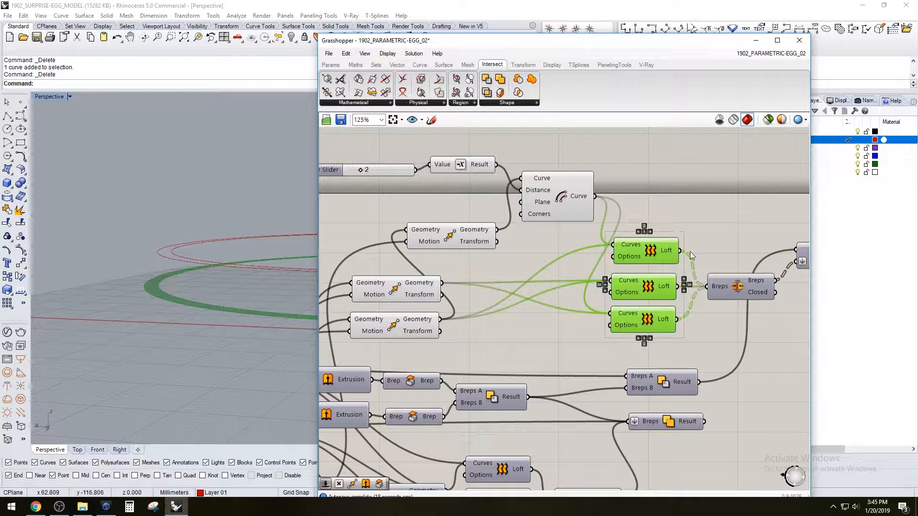
{"action": "key", "text": "Delete"}
{"action": "double_click", "coordinate": [649, 252]}
{"action": "type", "text": "lof"}
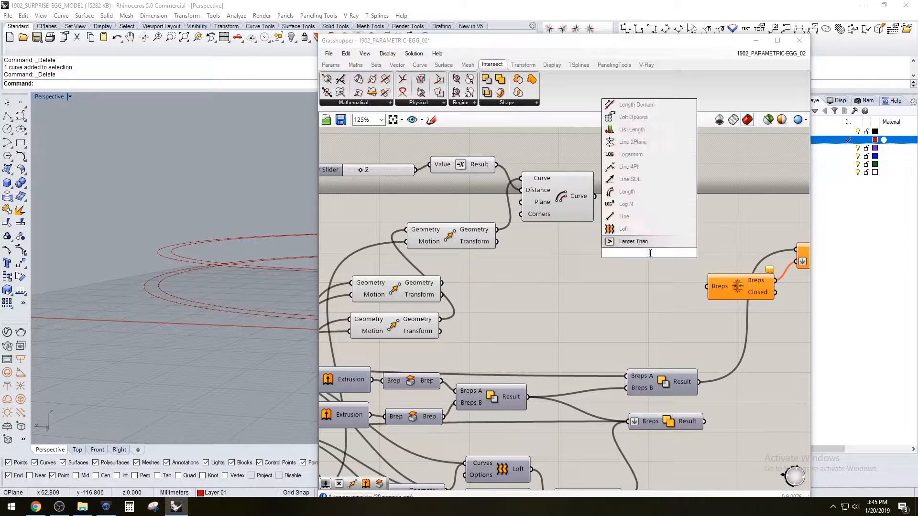
{"action": "left_click", "coordinate": [637, 244]}
{"action": "left_click_drag", "start_coordinate": [638, 250], "coordinate": [647, 250]}
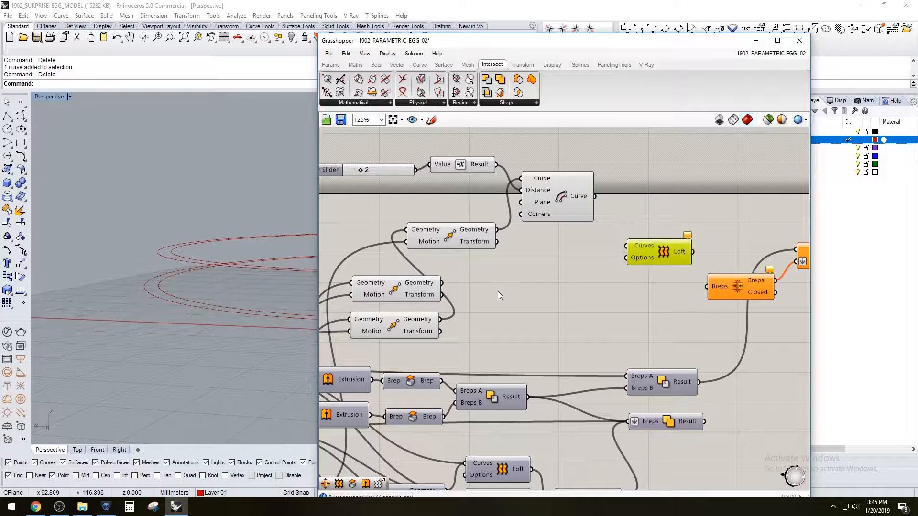
Hide the preview of the uppermost Move that feeds the Offset Curve
{"action": "right_click_drag", "start_coordinate": [379, 287], "coordinate": [416, 284]}
{"action": "left_click", "coordinate": [598, 196]}
{"action": "right_click_drag", "start_coordinate": [312, 219], "coordinate": [205, 235]}
{"action": "right_click", "coordinate": [490, 241]}
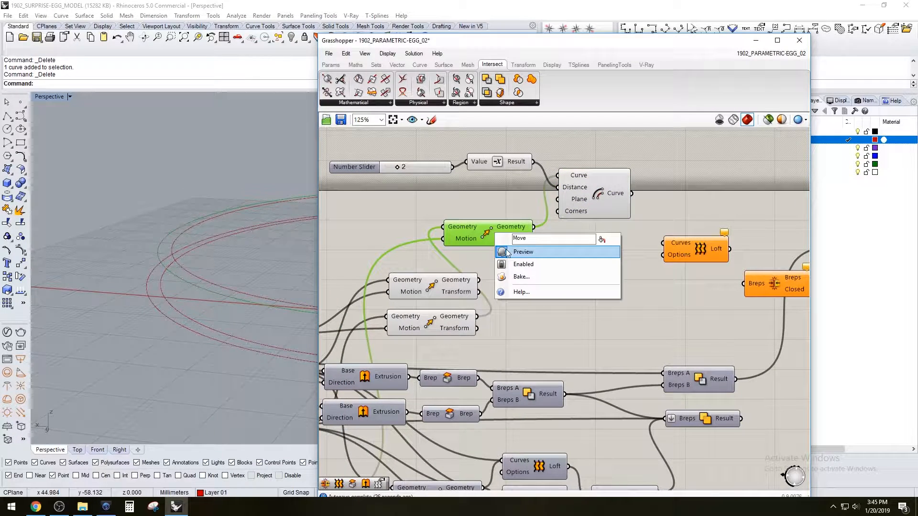
{"action": "right_click_drag", "start_coordinate": [247, 259], "coordinate": [203, 258]}
{"action": "left_click", "coordinate": [591, 239]}
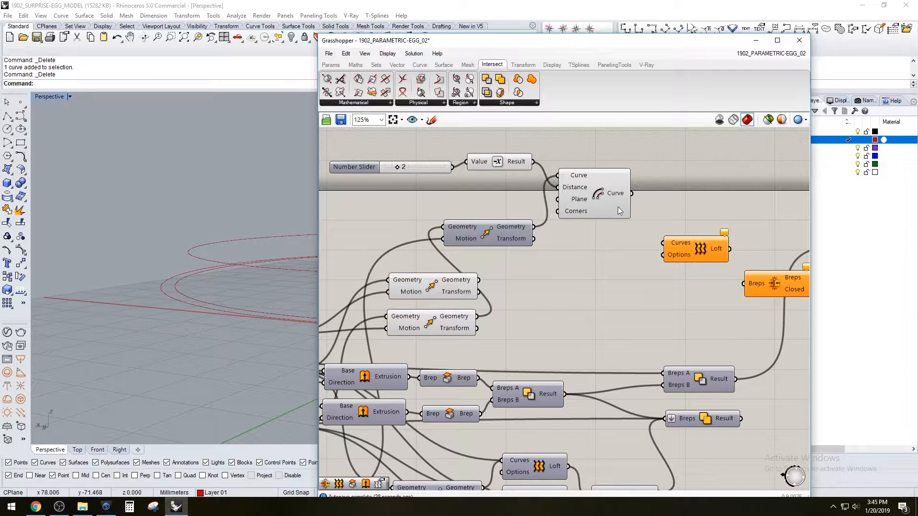
Connect the offset curve and the lowest Move's geometry to the new Loft and flatten its Curves input
{"action": "left_click", "coordinate": [590, 199]}
{"action": "left_click_drag", "start_coordinate": [632, 194], "coordinate": [663, 243]}
{"action": "left_click", "coordinate": [597, 302]}
{"action": "left_click", "coordinate": [442, 297]}
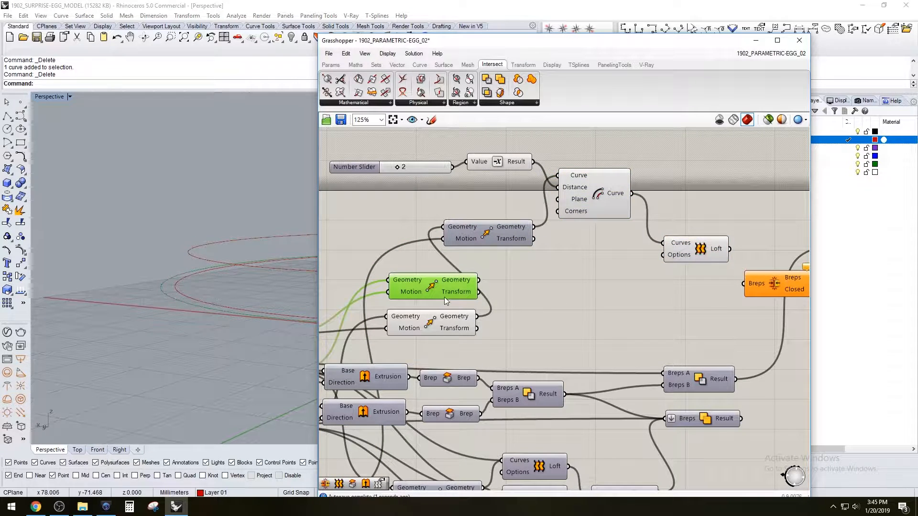
{"action": "left_click", "coordinate": [462, 328]}
{"action": "left_click_drag", "start_coordinate": [477, 317], "coordinate": [684, 242], "text": "shift"}
{"action": "right_click", "coordinate": [675, 247]}
{"action": "left_click", "coordinate": [696, 330]}
{"action": "left_click", "coordinate": [703, 233]}
{"action": "left_click", "coordinate": [692, 268]}
Add a second Loft below the first and connect the geometry of the two lower Moves to its Curves input
{"action": "double_click", "coordinate": [687, 273]}
{"action": "type", "text": "loft"}
{"action": "key", "text": "Return"}
{"action": "left_click", "coordinate": [594, 199]}
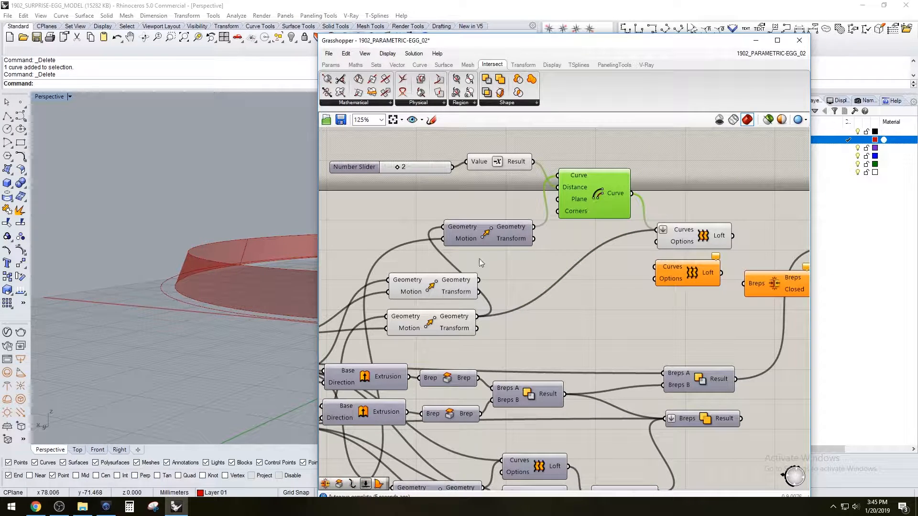
{"action": "left_click", "coordinate": [432, 288]}
{"action": "left_click_drag", "start_coordinate": [478, 279], "coordinate": [654, 268]}
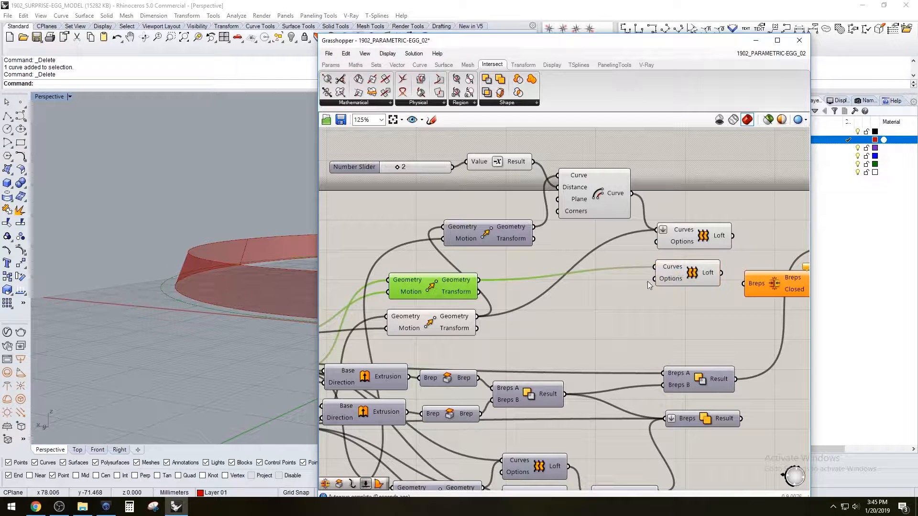
{"action": "left_click", "coordinate": [661, 280]}
{"action": "left_click", "coordinate": [446, 319]}
{"action": "left_click_drag", "start_coordinate": [477, 317], "coordinate": [656, 263], "text": "shift"}
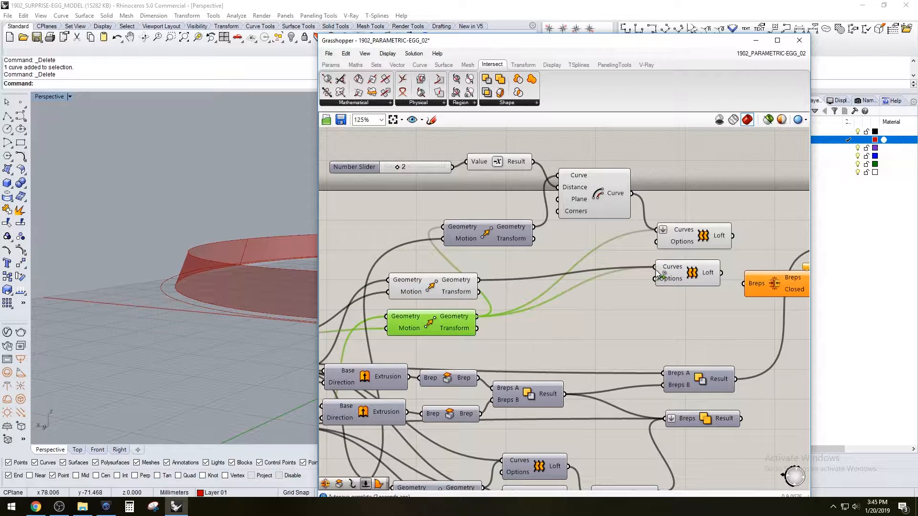
{"action": "left_click", "coordinate": [677, 268]}
{"action": "key", "text": "Delete"}
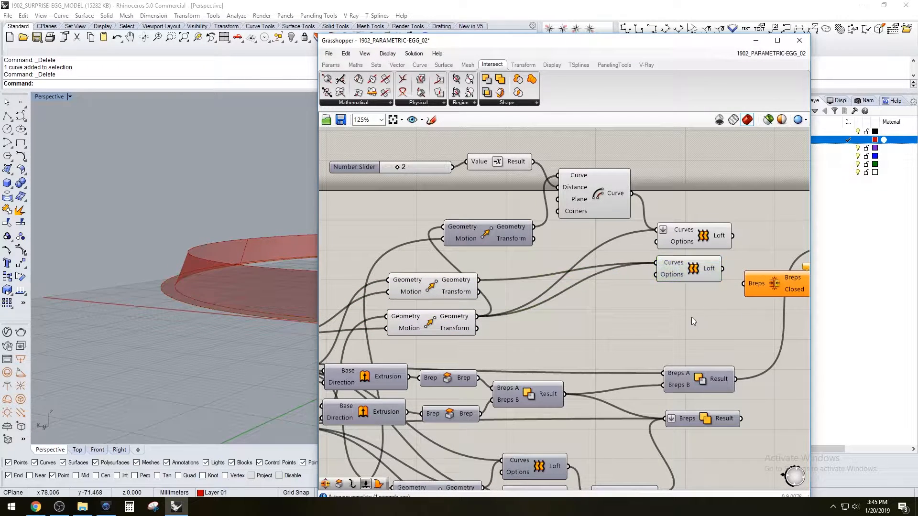
Add a third Loft below the other two and connect the offset curve to its Curves input
{"action": "double_click", "coordinate": [692, 317]}
{"action": "type", "text": "lo"}
{"action": "left_click", "coordinate": [684, 306]}
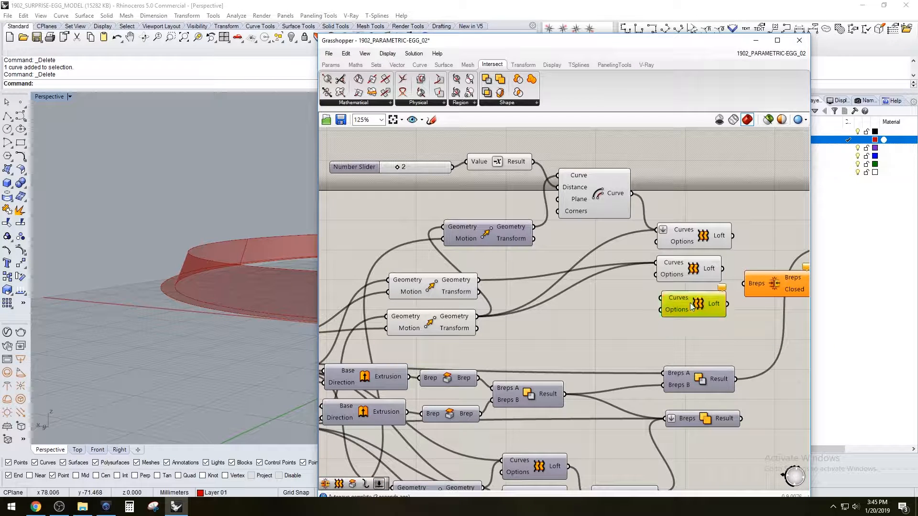
{"action": "left_click", "coordinate": [619, 195]}
{"action": "left_click_drag", "start_coordinate": [659, 289], "coordinate": [658, 297]}
{"action": "left_click_drag", "start_coordinate": [479, 280], "coordinate": [683, 301]}
{"action": "left_click", "coordinate": [669, 301]}
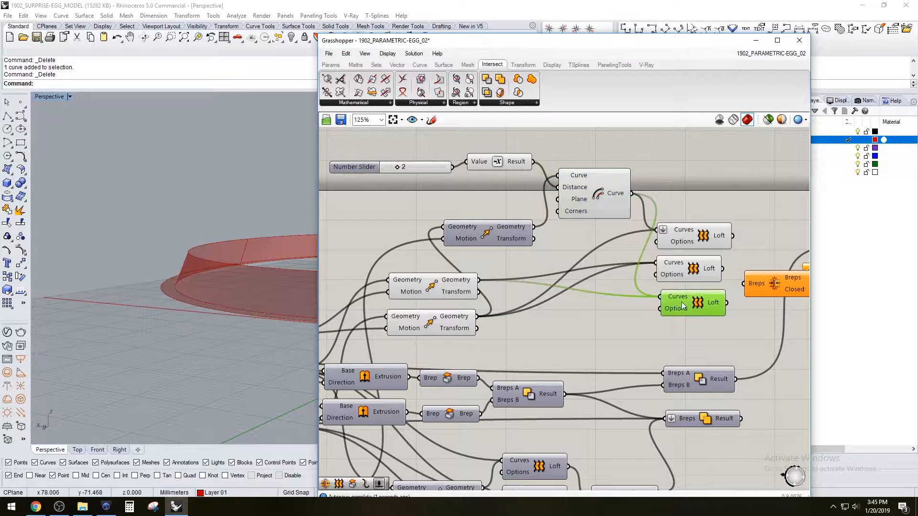
{"action": "mouse_move", "coordinate": [477, 316]}
{"action": "left_mouse_down"}
{"action": "mouse_move", "coordinate": [667, 301]}
{"action": "mouse_move", "coordinate": [481, 284]}
{"action": "mouse_move", "coordinate": [489, 318]}
{"action": "mouse_move", "coordinate": [475, 317]}
{"action": "left_mouse_up"}
{"action": "left_click", "coordinate": [621, 292]}
Hide the preview of the first two Lofts and highlight the offset curve and Move curve feeding them
{"action": "left_click", "coordinate": [586, 199]}
{"action": "left_click_drag", "start_coordinate": [718, 206], "coordinate": [689, 279]}
{"action": "middle_click", "coordinate": [701, 257]}
{"action": "left_click", "coordinate": [699, 214]}
{"action": "left_click", "coordinate": [616, 196]}
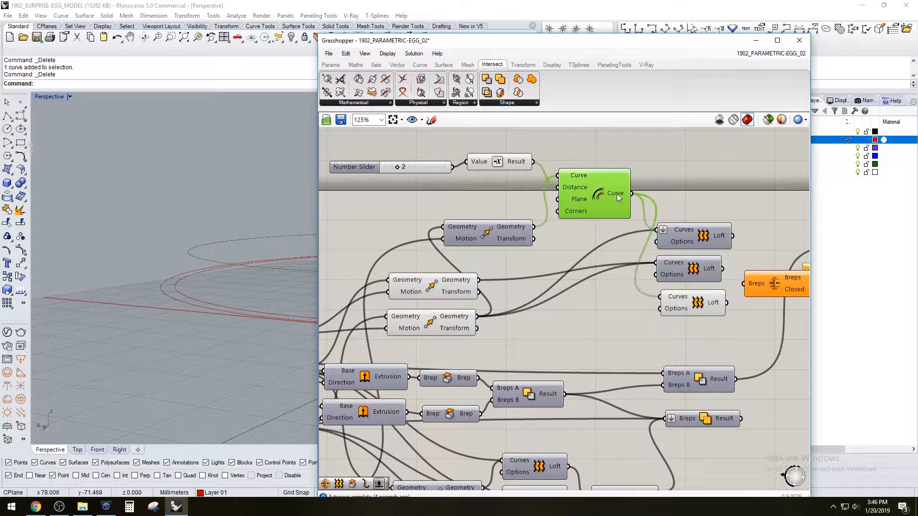
{"action": "left_click", "coordinate": [467, 290]}
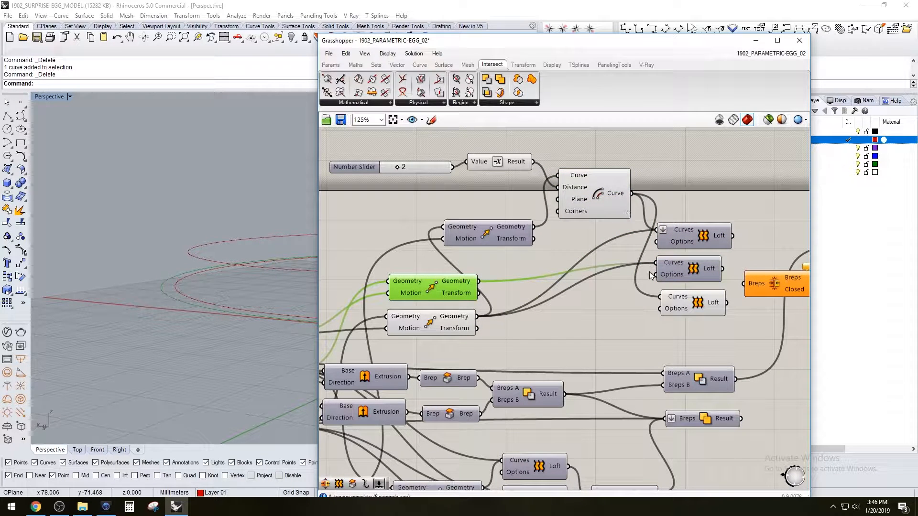
Connect the middle Move's geometry to the third Loft and flatten the Curves inputs of the second and third Lofts
{"action": "left_click_drag", "start_coordinate": [478, 282], "coordinate": [660, 296], "text": "shift"}
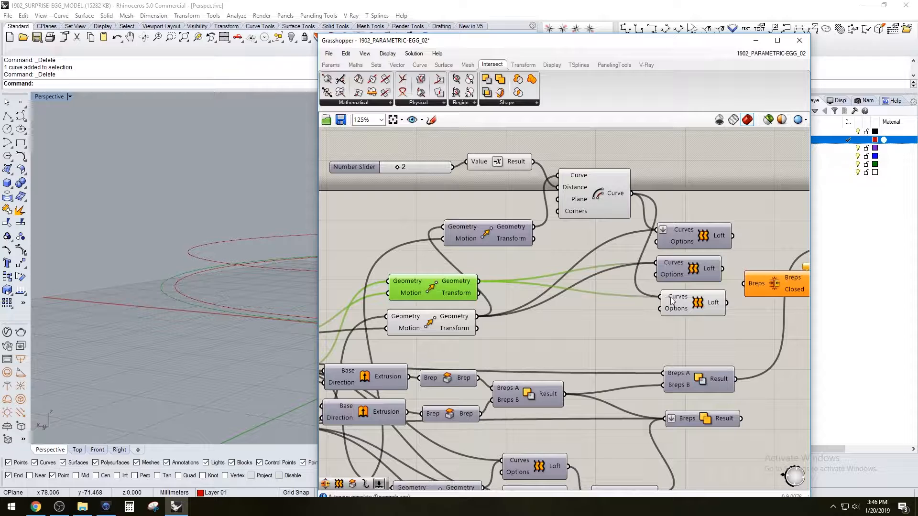
{"action": "right_click", "coordinate": [670, 300]}
{"action": "left_click", "coordinate": [691, 357]}
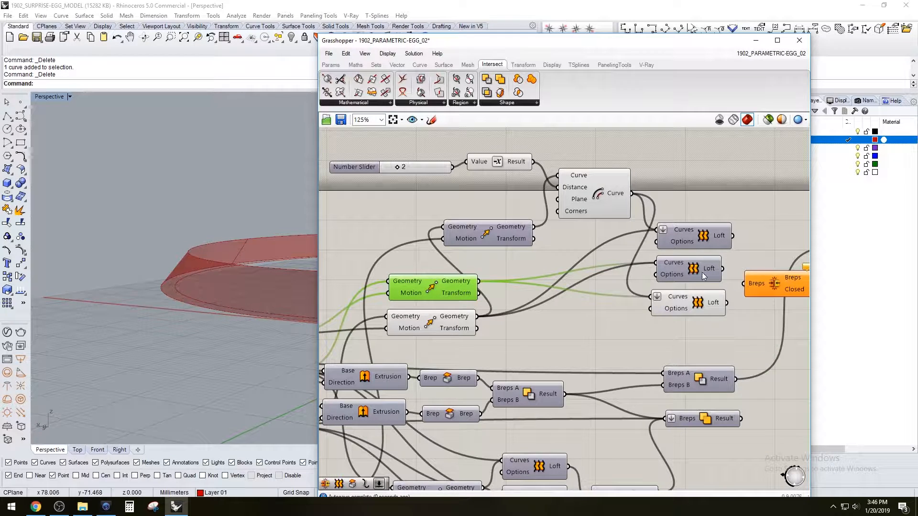
{"action": "left_click", "coordinate": [724, 287]}
{"action": "left_click_drag", "start_coordinate": [727, 200], "coordinate": [754, 215]}
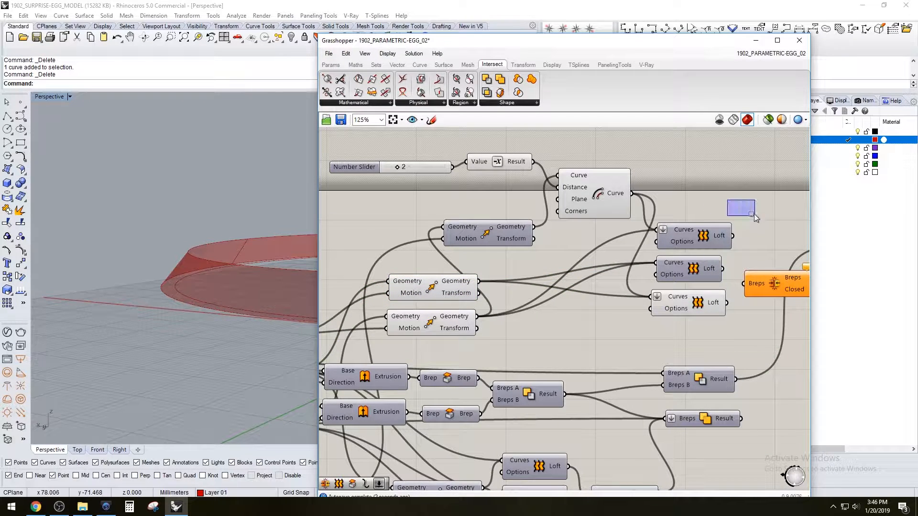
{"action": "right_click", "coordinate": [675, 264]}
{"action": "left_click", "coordinate": [703, 348]}
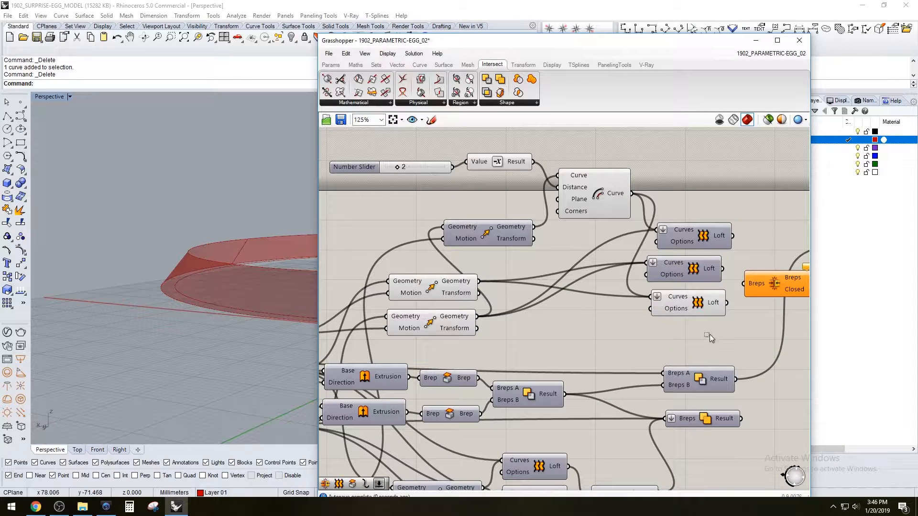
Show the preview of all three recess Lofts and connect their outputs to the Breps input of the upper Brep Join
{"action": "left_click_drag", "start_coordinate": [709, 335], "coordinate": [691, 196]}
{"action": "middle_click", "coordinate": [721, 202]}
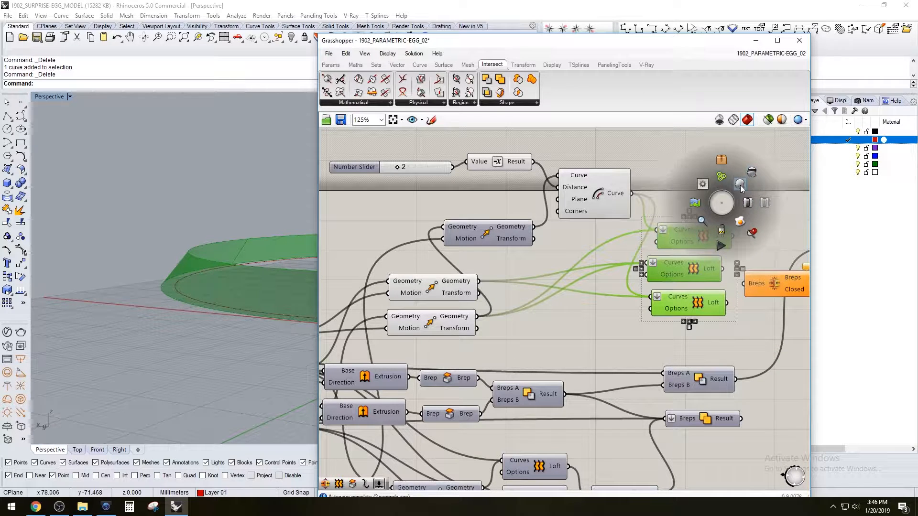
{"action": "left_click", "coordinate": [740, 186]}
{"action": "left_click", "coordinate": [365, 260]}
{"action": "right_click_drag", "start_coordinate": [733, 237], "coordinate": [635, 229]}
{"action": "left_click_drag", "start_coordinate": [635, 229], "coordinate": [646, 277]}
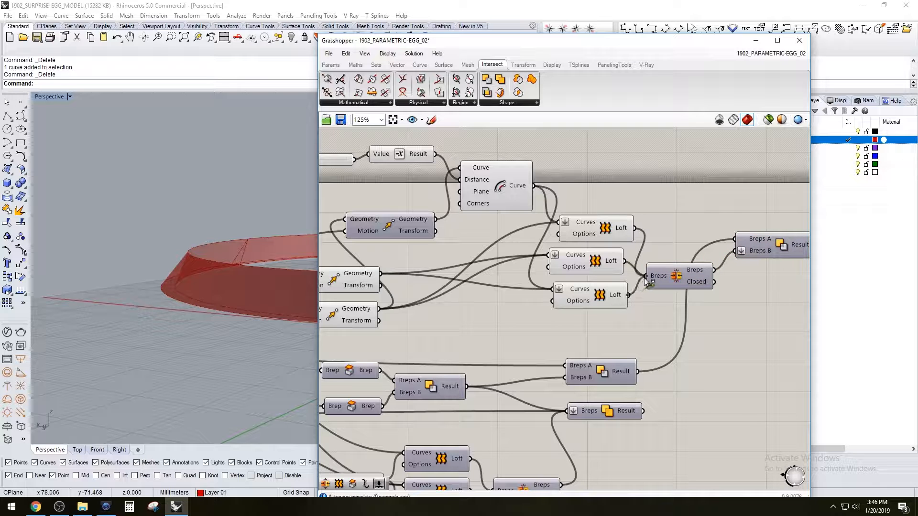
Arrange the three recess Lofts in a tidy, evenly spaced column before the Brep Join
{"action": "left_click_drag", "start_coordinate": [606, 348], "coordinate": [586, 211]}
{"action": "middle_click", "coordinate": [598, 210]}
{"action": "left_click", "coordinate": [630, 240]}
{"action": "scroll", "coordinate": [602, 249], "scroll_direction": "up", "scroll_amount": 2}
{"action": "left_click", "coordinate": [553, 234]}
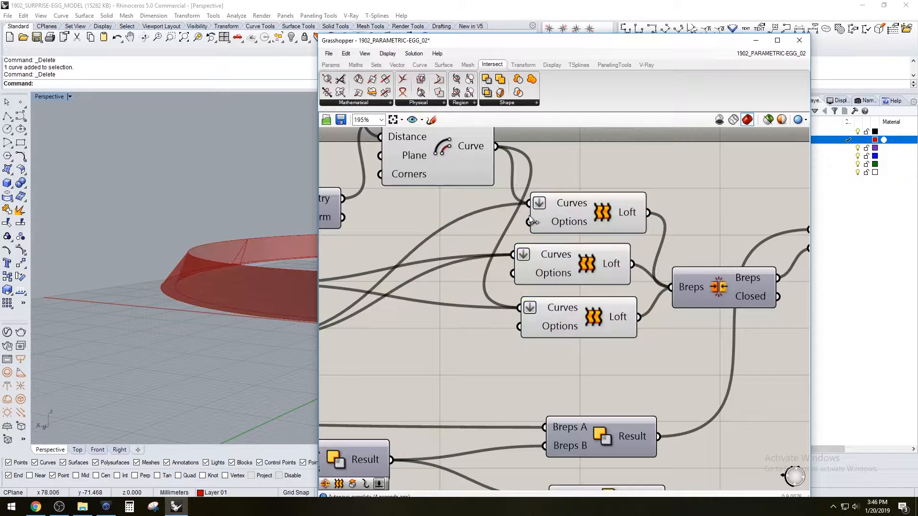
{"action": "scroll", "coordinate": [554, 230], "scroll_direction": "down", "scroll_amount": 3}
{"action": "scroll", "coordinate": [548, 196], "scroll_direction": "up", "scroll_amount": 2}
{"action": "left_click", "coordinate": [537, 197]}
{"action": "left_click", "coordinate": [728, 223]}
{"action": "left_click_drag", "start_coordinate": [655, 284], "coordinate": [669, 281]}
{"action": "left_click", "coordinate": [679, 365]}
{"action": "left_click_drag", "start_coordinate": [642, 329], "coordinate": [650, 323]}
{"action": "left_click", "coordinate": [663, 356]}
{"action": "scroll", "coordinate": [745, 325], "scroll_direction": "down", "scroll_amount": 2}
{"action": "right_click_drag", "start_coordinate": [745, 325], "coordinate": [632, 314]}
{"action": "scroll", "coordinate": [632, 314], "scroll_direction": "up", "scroll_amount": 2}
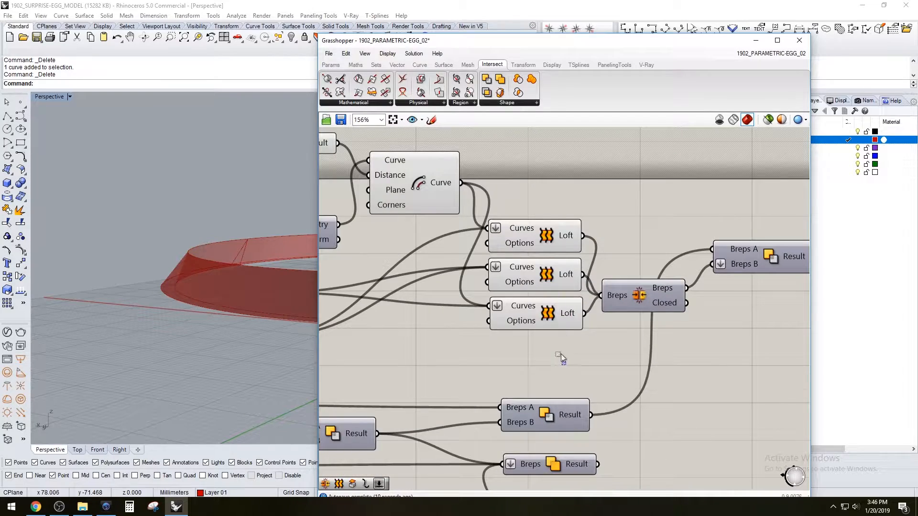
Hide the preview of the three recess Lofts
{"action": "left_click_drag", "start_coordinate": [564, 365], "coordinate": [551, 212]}
{"action": "middle_click", "coordinate": [552, 212]}
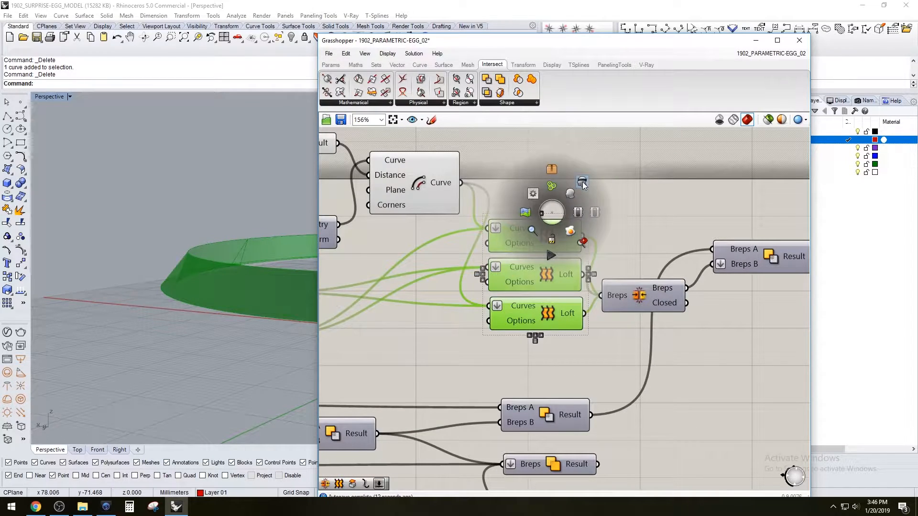
{"action": "left_click", "coordinate": [582, 185]}
Hide the previews of the recess Offset Curve and the two Moves feeding the Lofts
{"action": "left_click", "coordinate": [645, 215]}
{"action": "scroll", "coordinate": [630, 206], "scroll_direction": "down", "scroll_amount": 2}
{"action": "left_click", "coordinate": [625, 214]}
{"action": "scroll", "coordinate": [545, 306], "scroll_direction": "up", "scroll_amount": 2}
{"action": "left_click_drag", "start_coordinate": [570, 332], "coordinate": [515, 247], "text": "shift"}
{"action": "middle_click", "coordinate": [573, 243]}
{"action": "left_click", "coordinate": [603, 215]}
Show the preview of the final Solid Difference that cuts the recess from the upper half
{"action": "right_click_drag", "start_coordinate": [678, 210], "coordinate": [453, 251]}
{"action": "scroll", "coordinate": [453, 251], "scroll_direction": "down", "scroll_amount": 2}
{"action": "left_click_drag", "start_coordinate": [709, 283], "coordinate": [697, 225]}
{"action": "middle_click", "coordinate": [699, 224]}
{"action": "left_click", "coordinate": [718, 206]}
Set the Number Slider controlling the recess offset distance to 1
{"action": "right_click_drag", "start_coordinate": [199, 294], "coordinate": [136, 294]}
{"action": "scroll", "coordinate": [134, 291], "scroll_direction": "up", "scroll_amount": 4}
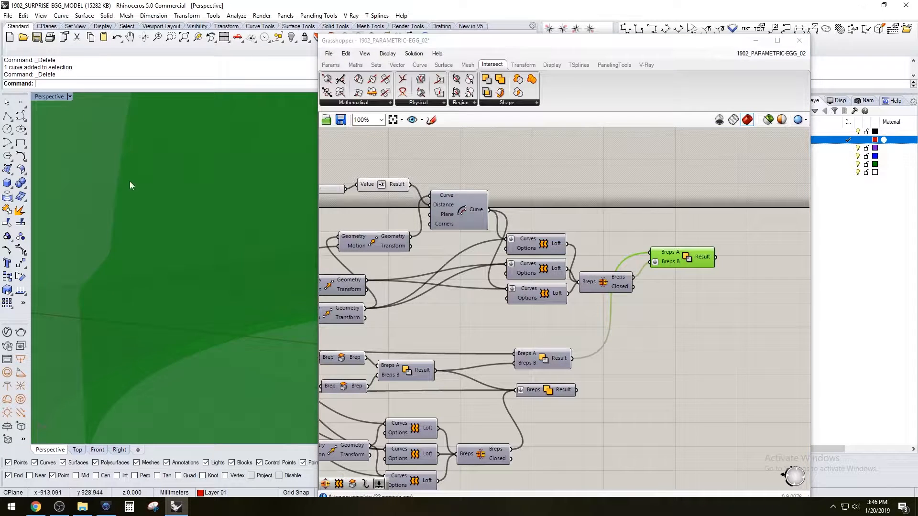
{"action": "scroll", "coordinate": [124, 180], "scroll_direction": "down", "scroll_amount": 6}
{"action": "right_click_drag", "start_coordinate": [193, 281], "coordinate": [129, 268]}
{"action": "scroll", "coordinate": [61, 242], "scroll_direction": "up", "scroll_amount": 4}
{"action": "right_click_drag", "start_coordinate": [96, 243], "coordinate": [160, 246]}
{"action": "scroll", "coordinate": [115, 248], "scroll_direction": "up", "scroll_amount": 5}
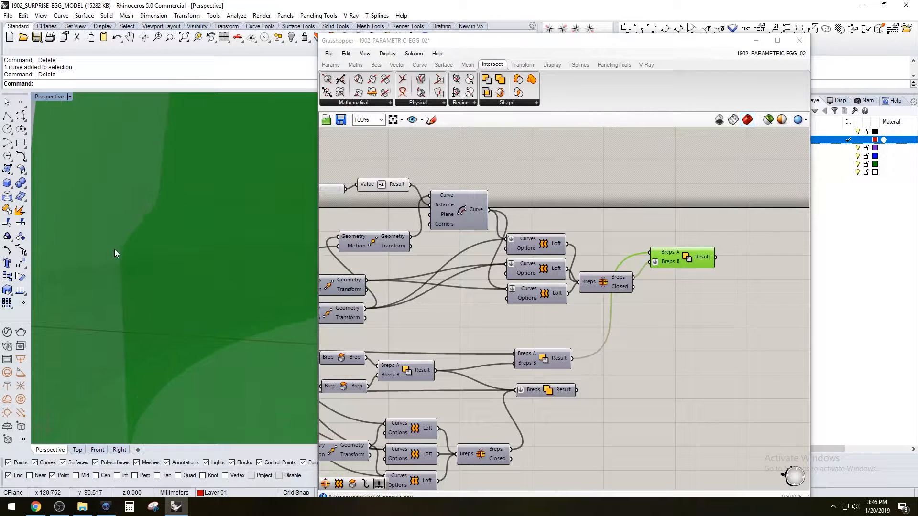
{"action": "left_click", "coordinate": [587, 193]}
{"action": "right_click_drag", "start_coordinate": [336, 220], "coordinate": [544, 218]}
{"action": "scroll", "coordinate": [509, 187], "scroll_direction": "up", "scroll_amount": 2}
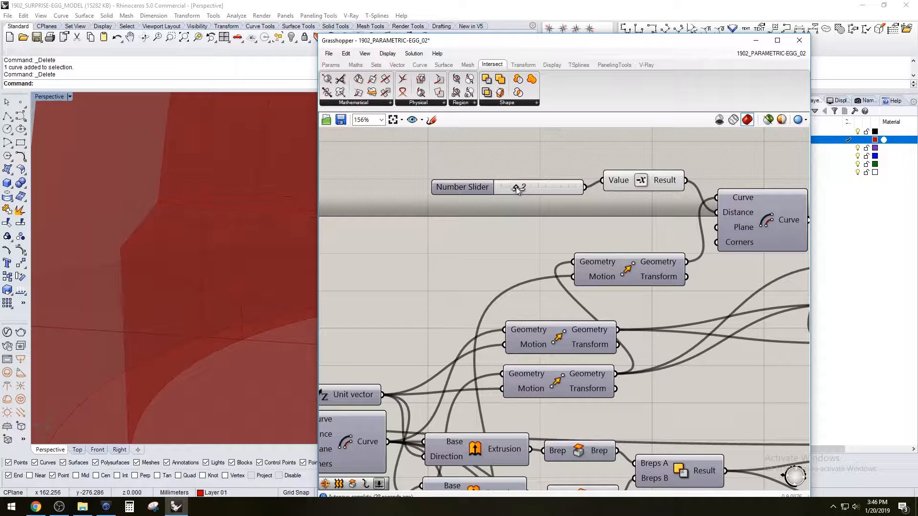
{"action": "left_click_drag", "start_coordinate": [508, 186], "coordinate": [502, 187]}
{"action": "scroll", "coordinate": [137, 237], "scroll_direction": "up", "scroll_amount": 2}
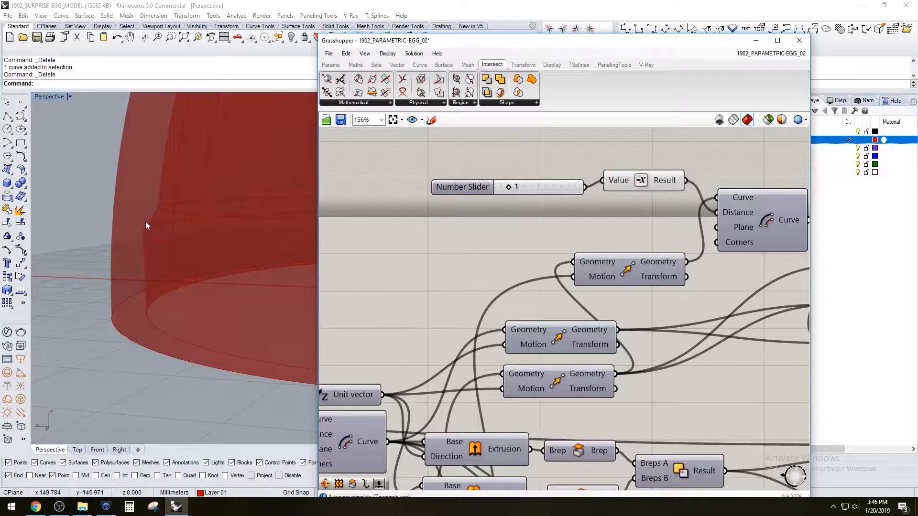
Show the preview of the lower half's Solid Union
{"action": "scroll", "coordinate": [492, 220], "scroll_direction": "down", "scroll_amount": 4}
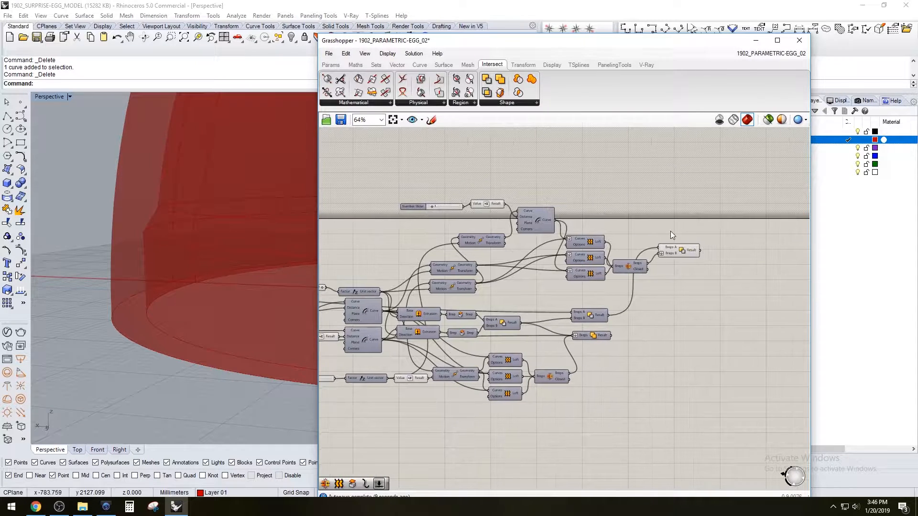
{"action": "scroll", "coordinate": [590, 374], "scroll_direction": "up", "scroll_amount": 1}
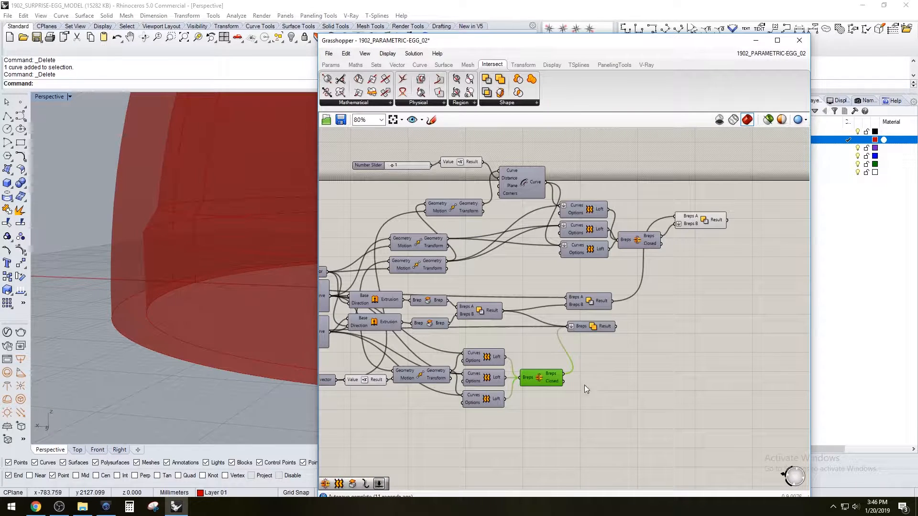
{"action": "right_click", "coordinate": [592, 328]}
{"action": "left_click", "coordinate": [617, 346]}
Examine how the lower half's tapered ring fits inside the upper half's recess
{"action": "right_click_drag", "start_coordinate": [252, 326], "coordinate": [151, 313]}
{"action": "left_click", "coordinate": [641, 372]}
{"action": "right_click_drag", "start_coordinate": [477, 371], "coordinate": [642, 330]}
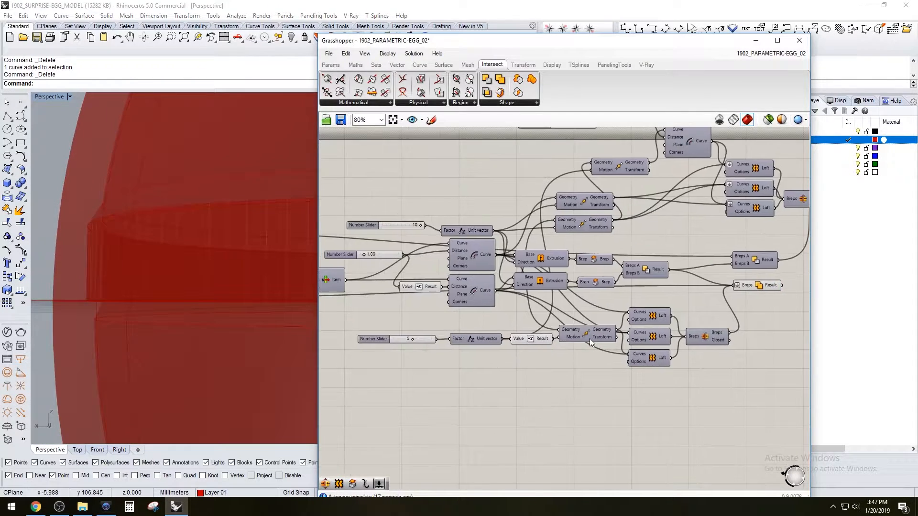
{"action": "scroll", "coordinate": [414, 339], "scroll_direction": "up", "scroll_amount": 3}
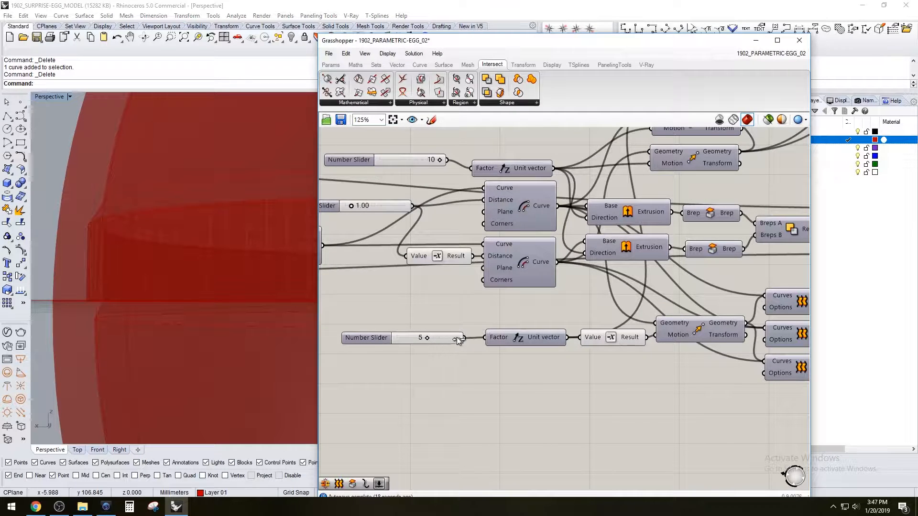
{"action": "left_click_drag", "start_coordinate": [480, 341], "coordinate": [480, 341]}
{"action": "right_click_drag", "start_coordinate": [168, 299], "coordinate": [169, 323]}
{"action": "scroll", "coordinate": [176, 311], "scroll_direction": "up", "scroll_amount": 3}
{"action": "scroll", "coordinate": [208, 258], "scroll_direction": "down", "scroll_amount": 7}
{"action": "right_click_drag", "start_coordinate": [209, 276], "coordinate": [168, 294], "text": "shift"}
{"action": "right_click_drag", "start_coordinate": [169, 294], "coordinate": [186, 278]}
Add a Group component after the final Solid Difference and Solid Union and flatten its Objects input
{"action": "right_click_drag", "start_coordinate": [570, 372], "coordinate": [498, 374]}
{"action": "right_click_drag", "start_coordinate": [744, 266], "coordinate": [627, 294]}
{"action": "right_click_drag", "start_coordinate": [795, 245], "coordinate": [585, 290]}
{"action": "scroll", "coordinate": [722, 182], "scroll_direction": "up", "scroll_amount": 2}
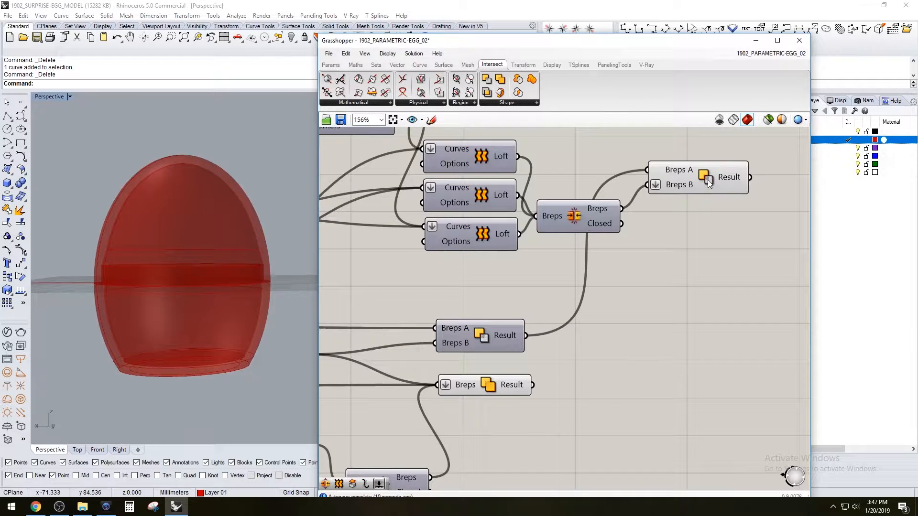
{"action": "left_click", "coordinate": [703, 179]}
{"action": "left_click", "coordinate": [706, 252]}
{"action": "scroll", "coordinate": [683, 272], "scroll_direction": "down", "scroll_amount": 4}
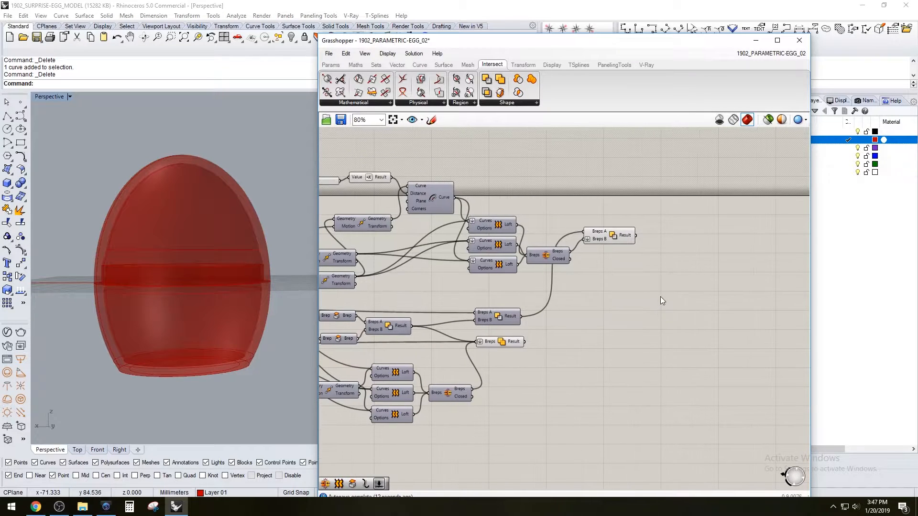
{"action": "double_click", "coordinate": [661, 296]}
{"action": "type", "text": "group"}
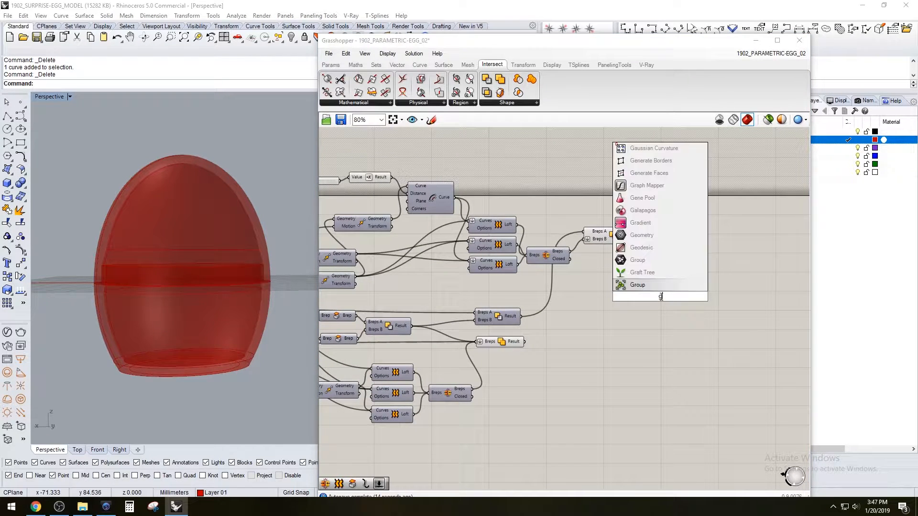
{"action": "key", "text": "Return"}
{"action": "right_click", "coordinate": [638, 296]}
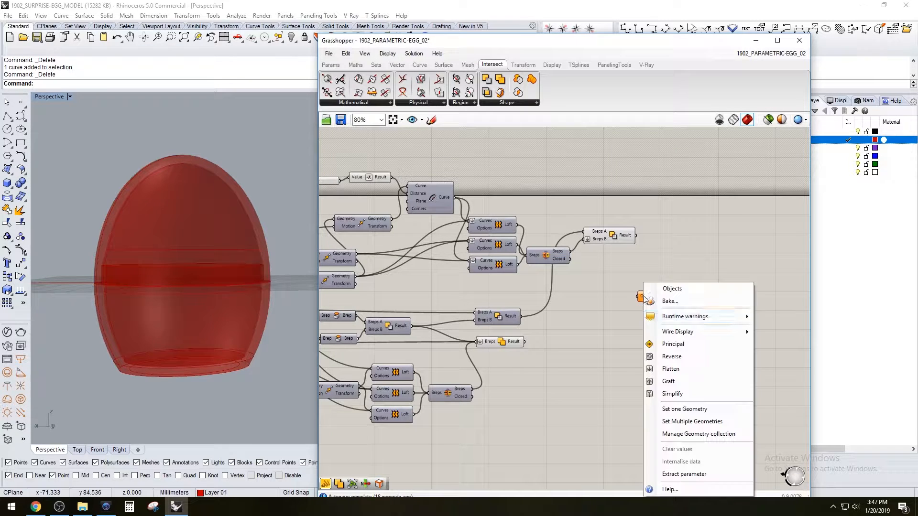
{"action": "left_click", "coordinate": [660, 369]}
{"action": "left_click_drag", "start_coordinate": [653, 296], "coordinate": [684, 285]}
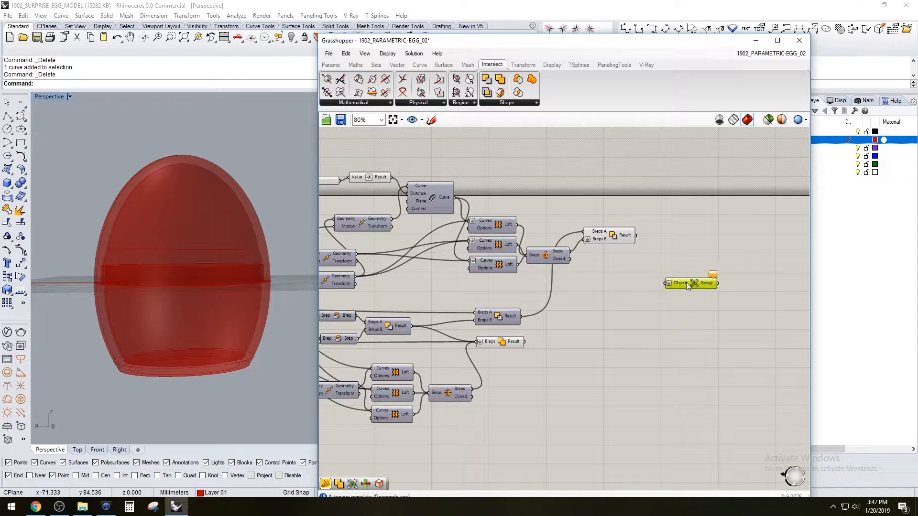
Connect the results of the final Solid Difference and the Solid Union to the Group's Objects input
{"action": "left_click_drag", "start_coordinate": [636, 235], "coordinate": [669, 281]}
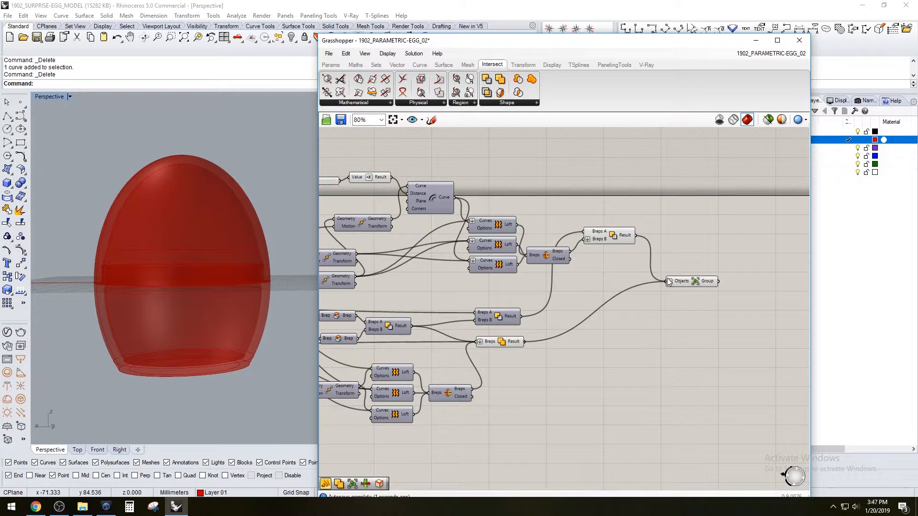
{"action": "left_click", "coordinate": [696, 280]}
{"action": "right_click_drag", "start_coordinate": [268, 283], "coordinate": [247, 320]}
Hide the previews of the final Solid Difference and the Solid Union
{"action": "left_click", "coordinate": [569, 366]}
{"action": "left_click", "coordinate": [510, 343]}
{"action": "left_click", "coordinate": [619, 239], "text": "shift"}
{"action": "middle_click", "coordinate": [620, 239]}
{"action": "left_click", "coordinate": [651, 207]}
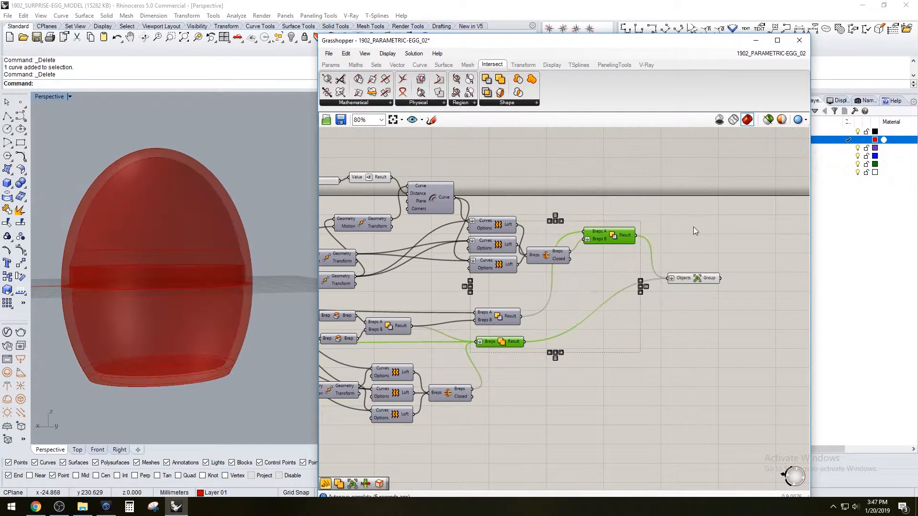
{"action": "left_click", "coordinate": [691, 279]}
{"action": "scroll", "coordinate": [693, 281], "scroll_direction": "up", "scroll_amount": 2}
{"action": "right_click", "coordinate": [699, 277]}
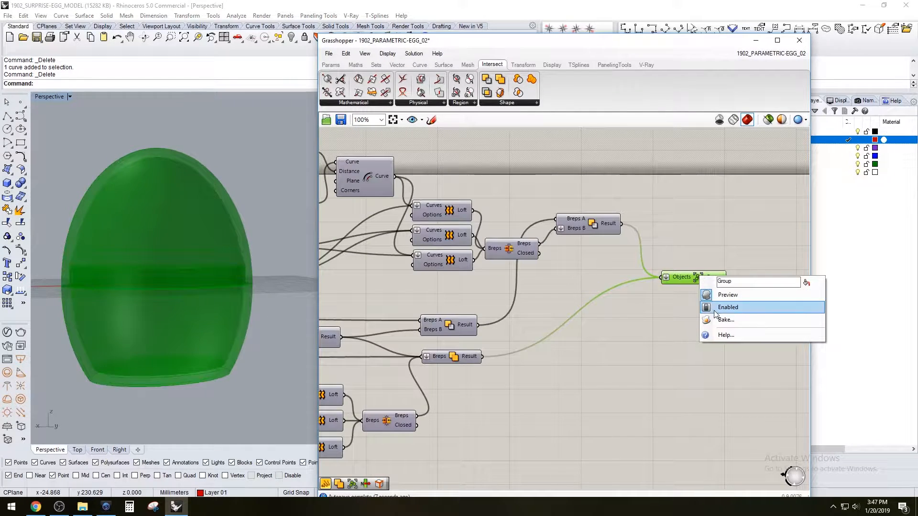
{"action": "left_click", "coordinate": [723, 319]}
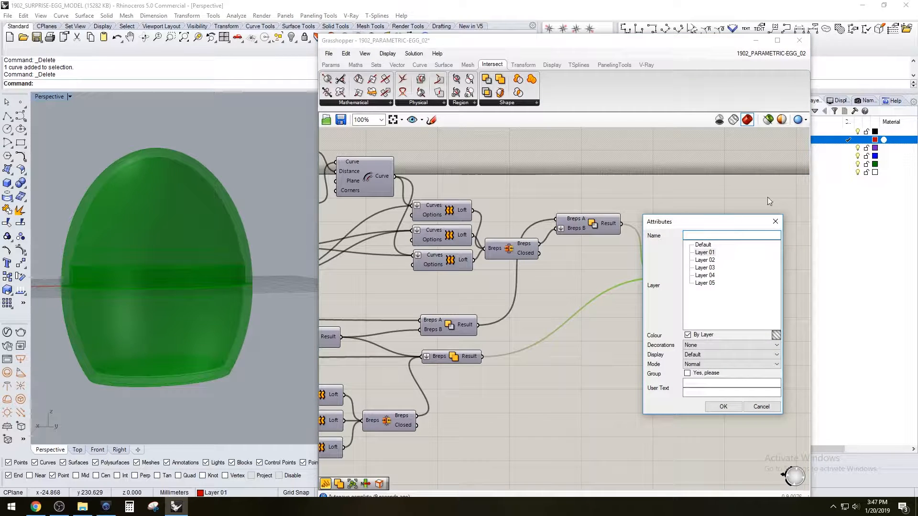
{"action": "key", "text": "Escape"}
{"action": "left_click", "coordinate": [767, 202]}
Bake the grouped egg halves, turn off the geometry preview and minimize the Grasshopper window
{"action": "scroll", "coordinate": [477, 279], "scroll_direction": "down", "scroll_amount": 2}
{"action": "right_click_drag", "start_coordinate": [477, 279], "coordinate": [456, 270]}
{"action": "scroll", "coordinate": [575, 282], "scroll_direction": "up", "scroll_amount": 4}
{"action": "left_click_drag", "start_coordinate": [659, 313], "coordinate": [621, 254]}
{"action": "mouse_move", "coordinate": [116, 261]}
{"action": "right_mouse_down"}
{"action": "mouse_move", "coordinate": [129, 268]}
{"action": "mouse_move", "coordinate": [112, 264]}
{"action": "mouse_move", "coordinate": [118, 253]}
{"action": "right_mouse_up"}
{"action": "scroll", "coordinate": [114, 264], "scroll_direction": "up", "scroll_amount": 5}
{"action": "scroll", "coordinate": [136, 255], "scroll_direction": "down", "scroll_amount": 3}
{"action": "right_click_drag", "start_coordinate": [658, 206], "coordinate": [755, 173]}
{"action": "middle_click", "coordinate": [712, 231]}
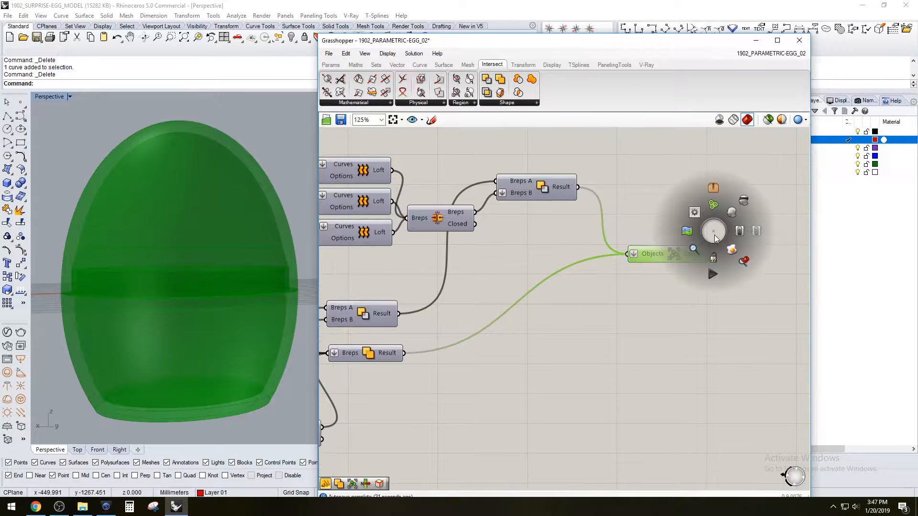
{"action": "left_click", "coordinate": [713, 254]}
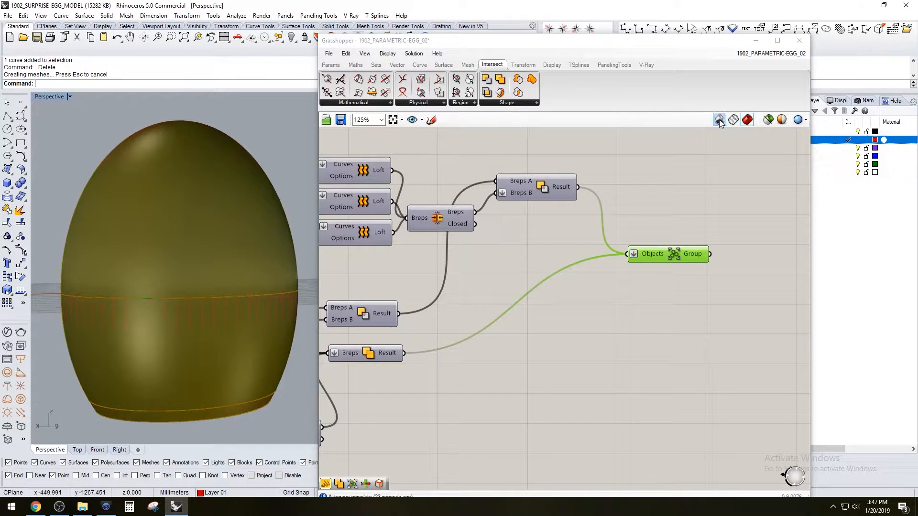
{"action": "left_click", "coordinate": [719, 122]}
{"action": "left_click", "coordinate": [755, 41]}
Select the baked egg halves and change their object layer to Layer 02
{"action": "left_click", "coordinate": [241, 229]}
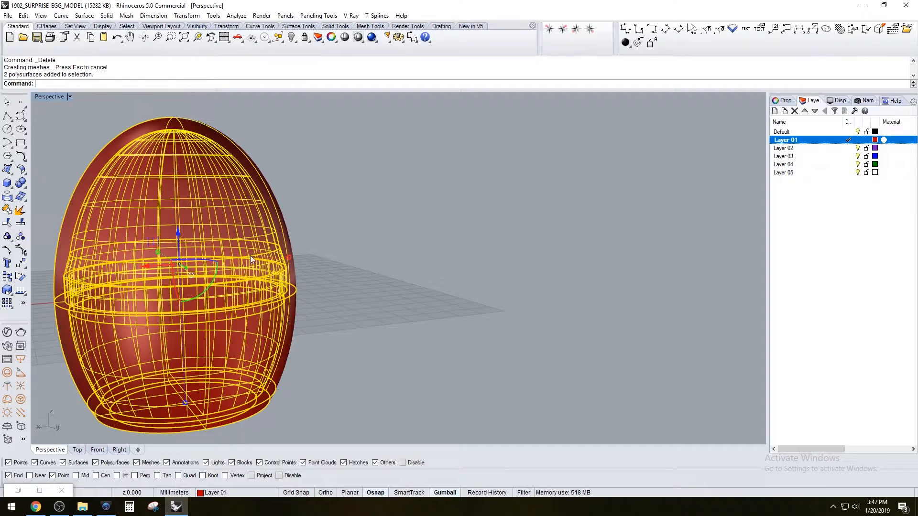
{"action": "right_click", "coordinate": [845, 149]}
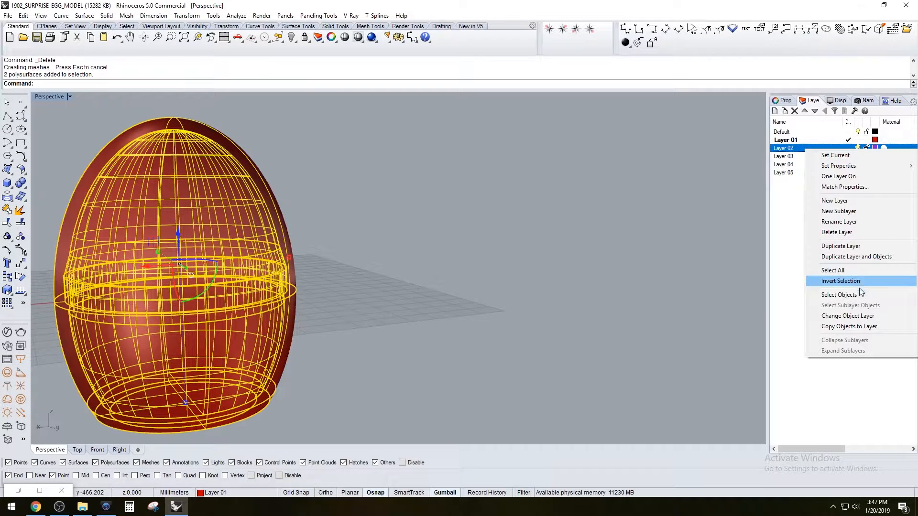
{"action": "left_click", "coordinate": [851, 316]}
Change the colour of Layer 02 to black
{"action": "left_click", "coordinate": [875, 148]}
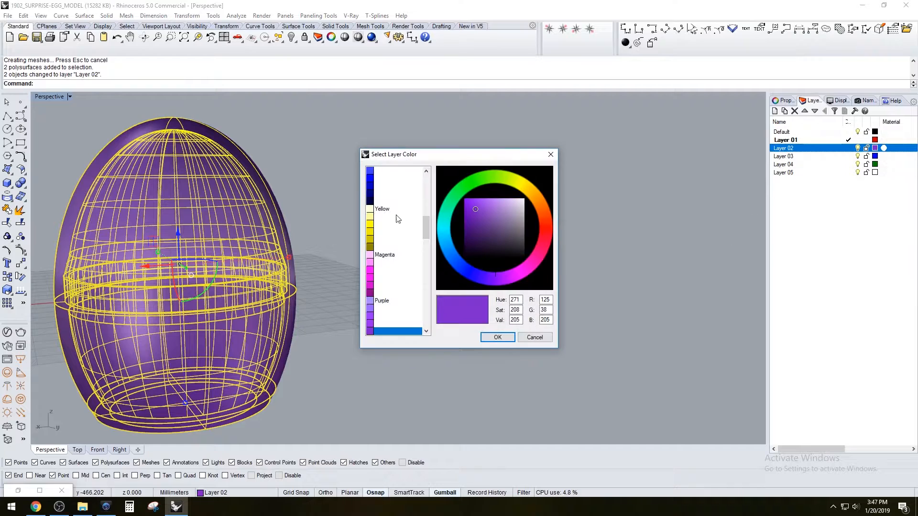
{"action": "scroll", "coordinate": [401, 207], "scroll_direction": "up", "scroll_amount": 9}
{"action": "left_click", "coordinate": [382, 201]}
{"action": "left_click", "coordinate": [497, 336]}
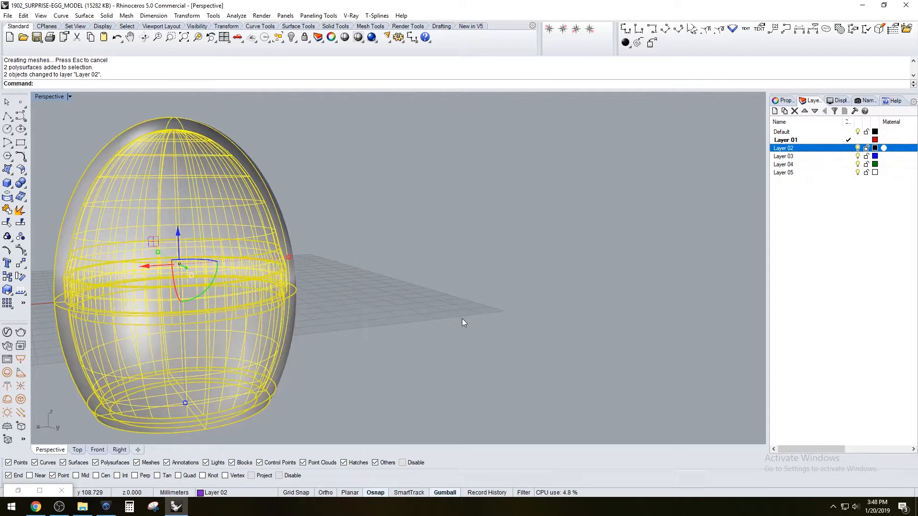
Ungroup the baked egg halves
{"action": "left_click", "coordinate": [486, 307]}
{"action": "scroll", "coordinate": [410, 281], "scroll_direction": "down", "scroll_amount": 12}
{"action": "right_click_drag", "start_coordinate": [409, 283], "coordinate": [401, 287]}
{"action": "left_click", "coordinate": [351, 284]}
{"action": "scroll", "coordinate": [355, 285], "scroll_direction": "up", "scroll_amount": 5}
{"action": "type", "text": "Ungroup"}
{"action": "key", "text": "Return"}
Move one egg half up off the other and inspect the ring and recess between them
{"action": "left_click", "coordinate": [369, 236]}
{"action": "left_click_drag", "start_coordinate": [356, 205], "coordinate": [359, 135]}
{"action": "key", "text": "Escape"}
{"action": "right_click_drag", "start_coordinate": [414, 346], "coordinate": [297, 340]}
{"action": "scroll", "coordinate": [272, 306], "scroll_direction": "up", "scroll_amount": 5}
{"action": "right_click_drag", "start_coordinate": [271, 305], "coordinate": [251, 228]}
{"action": "scroll", "coordinate": [213, 243], "scroll_direction": "up", "scroll_amount": 6}
{"action": "left_click", "coordinate": [214, 242]}
{"action": "scroll", "coordinate": [213, 242], "scroll_direction": "down", "scroll_amount": 5}
{"action": "right_click_drag", "start_coordinate": [210, 249], "coordinate": [288, 246]}
{"action": "key", "text": "Escape"}
Select both baked egg halves and delete them
{"action": "scroll", "coordinate": [174, 212], "scroll_direction": "down", "scroll_amount": 5}
{"action": "mouse_move", "coordinate": [174, 213]}
{"action": "right_mouse_down"}
{"action": "mouse_move", "coordinate": [198, 168]}
{"action": "mouse_move", "coordinate": [256, 202]}
{"action": "mouse_move", "coordinate": [252, 167]}
{"action": "mouse_move", "coordinate": [178, 230]}
{"action": "mouse_move", "coordinate": [187, 208]}
{"action": "right_mouse_up"}
{"action": "scroll", "coordinate": [255, 196], "scroll_direction": "up", "scroll_amount": 5}
{"action": "scroll", "coordinate": [544, 285], "scroll_direction": "down", "scroll_amount": 6}
{"action": "right_click_drag", "start_coordinate": [543, 218], "coordinate": [628, 206]}
{"action": "left_click_drag", "start_coordinate": [418, 165], "coordinate": [417, 165]}
{"action": "key", "text": "Delete"}
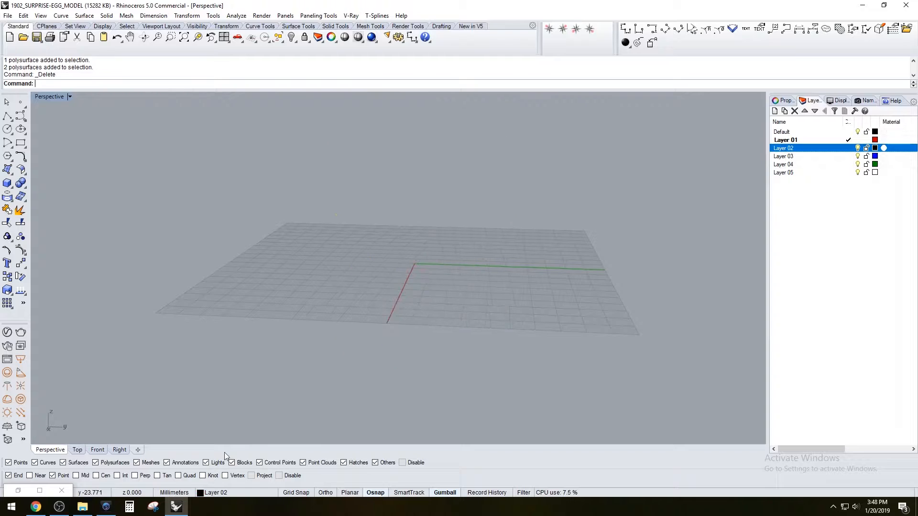
Restore the Grasshopper window and turn the shaded geometry preview back on
{"action": "left_click", "coordinate": [19, 490]}
{"action": "left_click", "coordinate": [709, 184]}
{"action": "scroll", "coordinate": [710, 185], "scroll_direction": "down", "scroll_amount": 3}
{"action": "right_click_drag", "start_coordinate": [528, 308], "coordinate": [717, 306]}
{"action": "scroll", "coordinate": [708, 313], "scroll_direction": "up", "scroll_amount": 3}
{"action": "scroll", "coordinate": [707, 313], "scroll_direction": "down", "scroll_amount": 5}
{"action": "right_click_drag", "start_coordinate": [616, 315], "coordinate": [696, 300]}
{"action": "right_click_drag", "start_coordinate": [392, 276], "coordinate": [622, 272]}
{"action": "scroll", "coordinate": [555, 266], "scroll_direction": "up", "scroll_amount": 5}
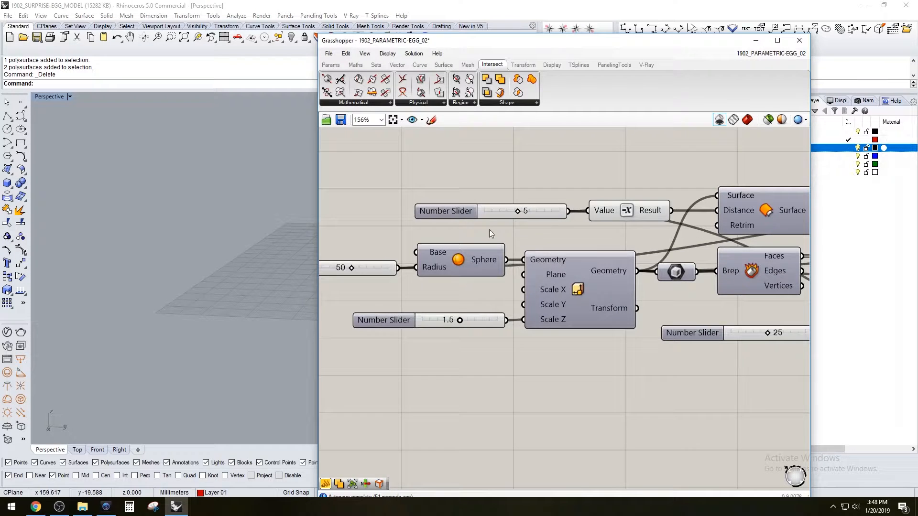
{"action": "scroll", "coordinate": [489, 230], "scroll_direction": "down", "scroll_amount": 3}
{"action": "right_click_drag", "start_coordinate": [377, 329], "coordinate": [552, 329]}
{"action": "right_click_drag", "start_coordinate": [470, 234], "coordinate": [538, 240]}
{"action": "scroll", "coordinate": [262, 228], "scroll_direction": "down", "scroll_amount": 5}
{"action": "right_click_drag", "start_coordinate": [277, 244], "coordinate": [229, 247], "text": "shift"}
{"action": "scroll", "coordinate": [228, 248], "scroll_direction": "up", "scroll_amount": 4}
{"action": "scroll", "coordinate": [521, 247], "scroll_direction": "up", "scroll_amount": 5}
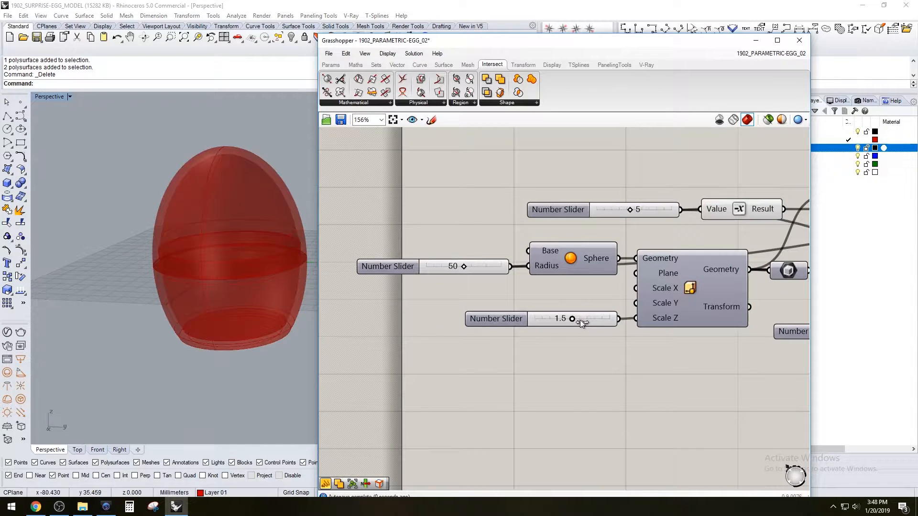
Set the Scale Z slider to 1.7 and the sphere's Radius slider to 70
{"action": "left_click_drag", "start_coordinate": [584, 322], "coordinate": [584, 322]}
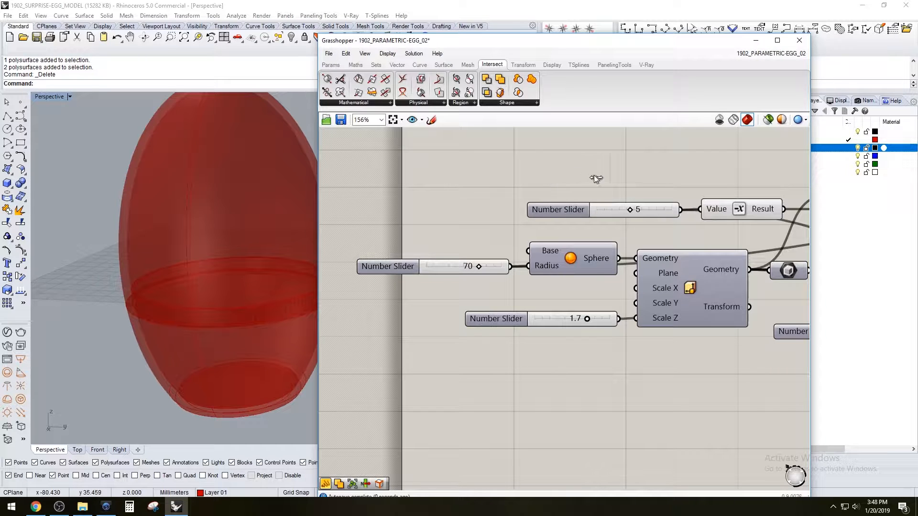
{"action": "right_click_drag", "start_coordinate": [727, 152], "coordinate": [560, 207]}
{"action": "right_click_drag", "start_coordinate": [197, 238], "coordinate": [173, 280]}
Set the Scale Z slider to 1.5
{"action": "right_click_drag", "start_coordinate": [408, 355], "coordinate": [490, 325]}
{"action": "double_click", "coordinate": [492, 344]}
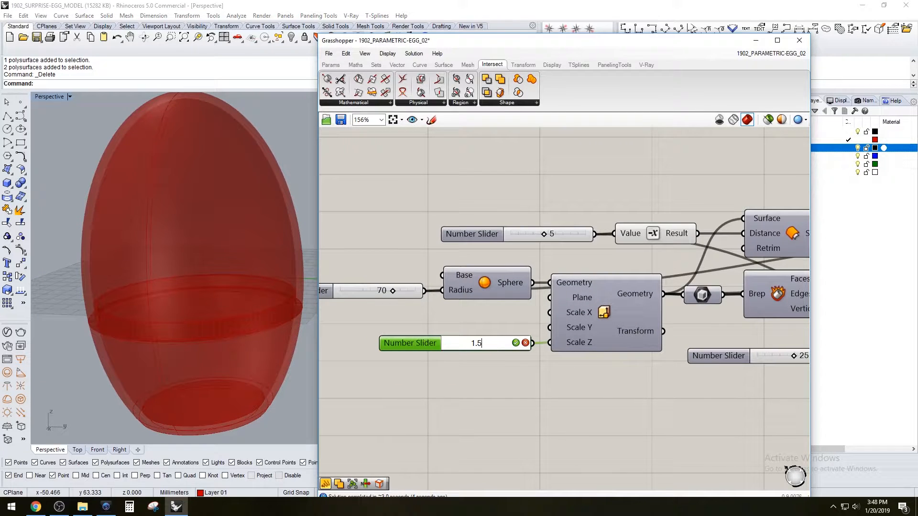
{"action": "key", "text": "Return"}
Set the slider that drives the inward surface offset distance to 3
{"action": "scroll", "coordinate": [503, 381], "scroll_direction": "down", "scroll_amount": 3}
{"action": "right_click_drag", "start_coordinate": [615, 374], "coordinate": [529, 325]}
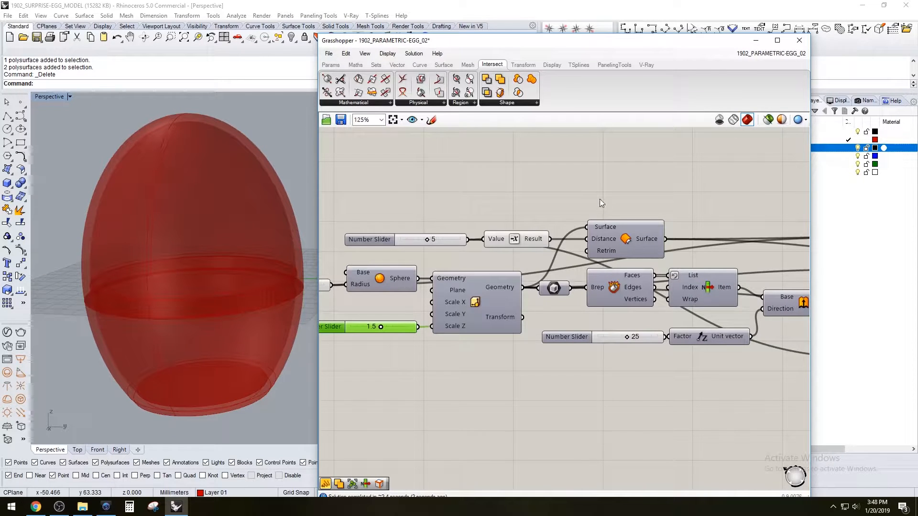
{"action": "scroll", "coordinate": [452, 237], "scroll_direction": "up", "scroll_amount": 5}
{"action": "double_click", "coordinate": [452, 238]}
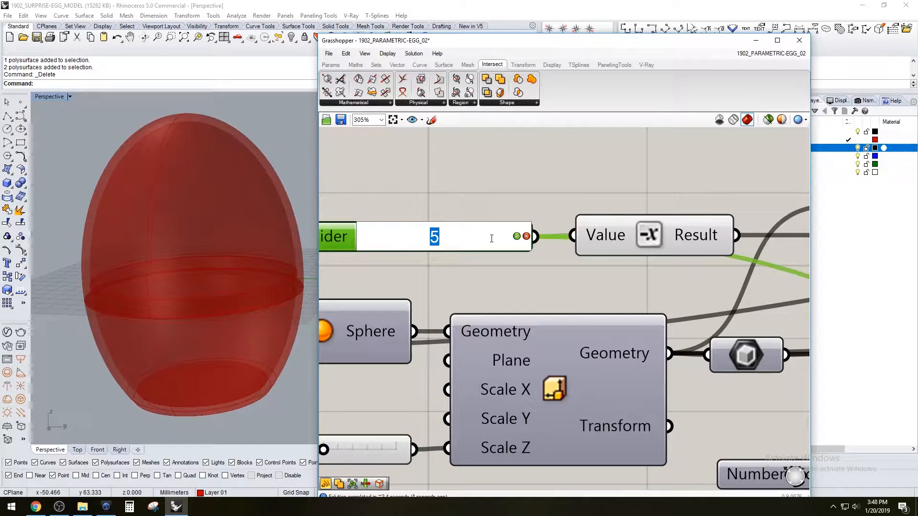
{"action": "type", "text": "3"}
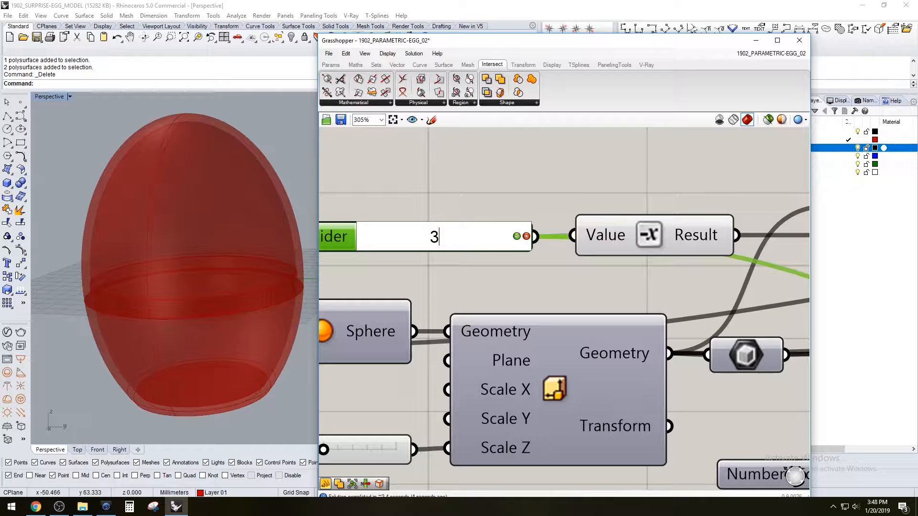
{"action": "key", "text": "Return"}
Set the surface offset distance slider to 10 and check the thicker wall in the model
{"action": "double_click", "coordinate": [405, 250]}
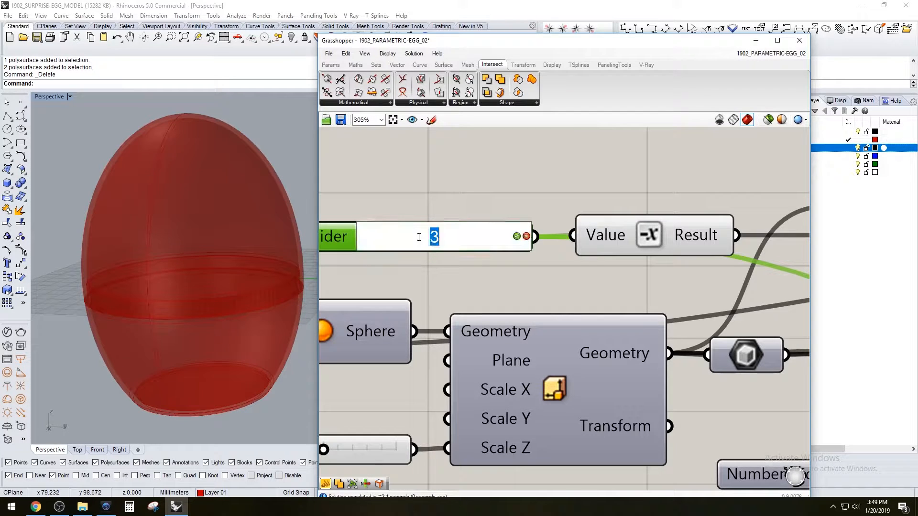
{"action": "type", "text": "5"}
{"action": "key", "text": "BackSpace"}
{"action": "type", "text": "10"}
{"action": "key", "text": "Return"}
{"action": "scroll", "coordinate": [237, 305], "scroll_direction": "up", "scroll_amount": 5}
{"action": "mouse_move", "coordinate": [238, 305]}
{"action": "right_mouse_down"}
{"action": "mouse_move", "coordinate": [265, 293]}
{"action": "mouse_move", "coordinate": [193, 295]}
{"action": "mouse_move", "coordinate": [229, 309]}
{"action": "mouse_move", "coordinate": [220, 306]}
{"action": "right_mouse_up"}
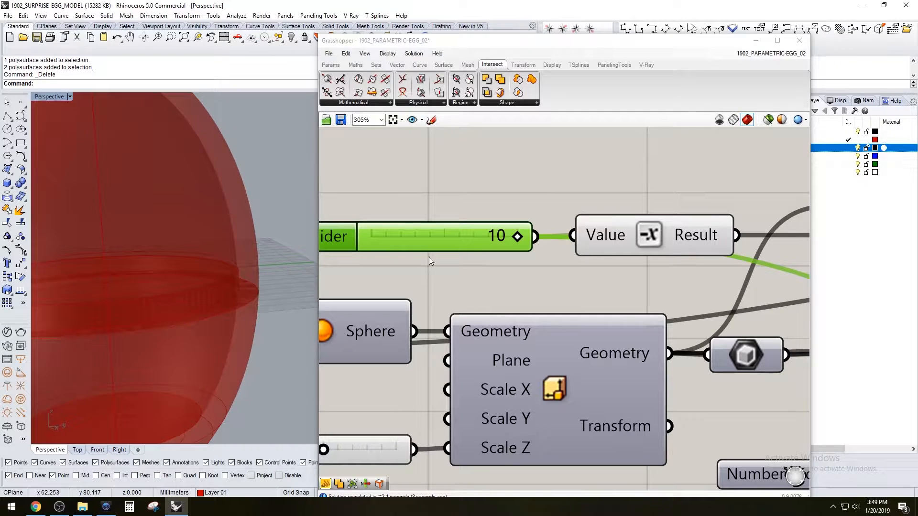
Set the surface offset distance slider to 4
{"action": "double_click", "coordinate": [504, 239]}
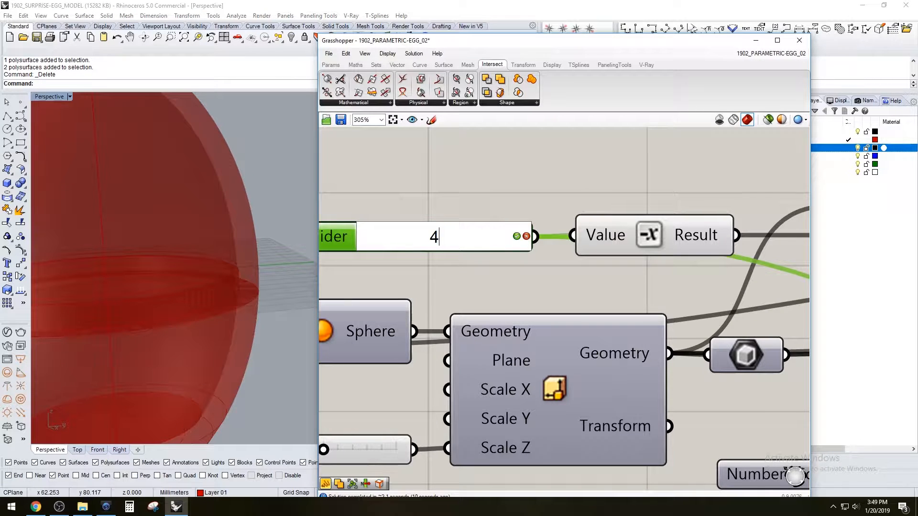
{"action": "key", "text": "Return"}
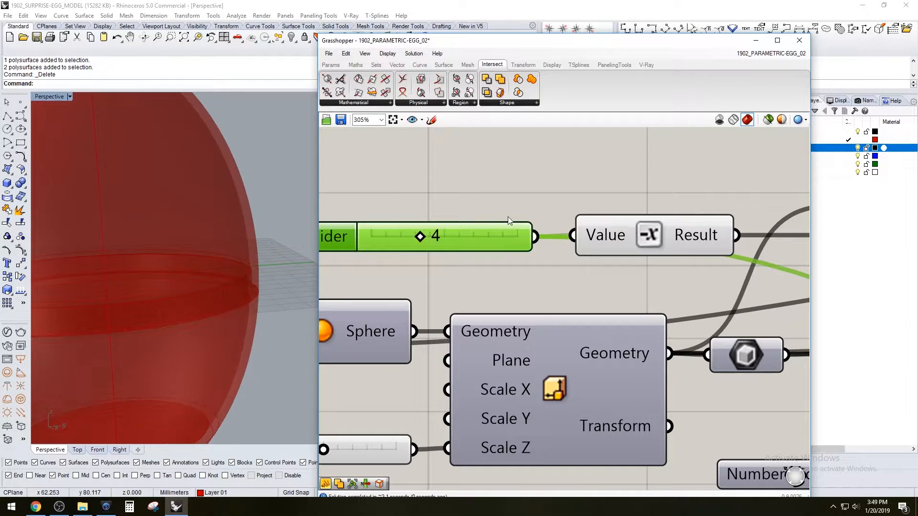
{"action": "scroll", "coordinate": [512, 211], "scroll_direction": "down", "scroll_amount": 8}
{"action": "scroll", "coordinate": [176, 224], "scroll_direction": "down", "scroll_amount": 5}
{"action": "scroll", "coordinate": [209, 225], "scroll_direction": "up", "scroll_amount": 2}
{"action": "scroll", "coordinate": [209, 225], "scroll_direction": "up", "scroll_amount": 3}
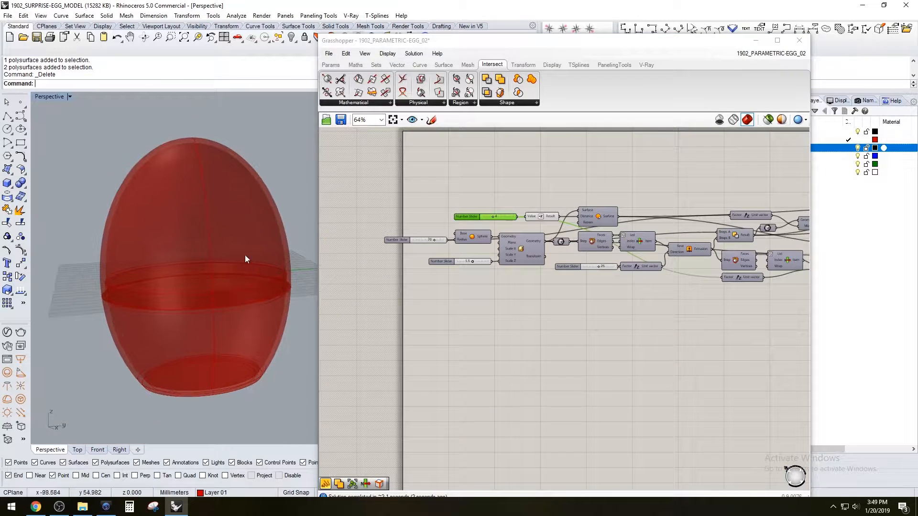
Examine the updated egg and review the whole definition from the starting sliders through to the final Group component
{"action": "scroll", "coordinate": [573, 248], "scroll_direction": "down", "scroll_amount": 2}
{"action": "right_click_drag", "start_coordinate": [736, 262], "coordinate": [473, 268]}
{"action": "right_click_drag", "start_coordinate": [787, 235], "coordinate": [615, 258]}
{"action": "scroll", "coordinate": [629, 263], "scroll_direction": "down", "scroll_amount": 3}
{"action": "right_click_drag", "start_coordinate": [645, 291], "coordinate": [730, 281]}
{"action": "scroll", "coordinate": [732, 243], "scroll_direction": "up", "scroll_amount": 5}
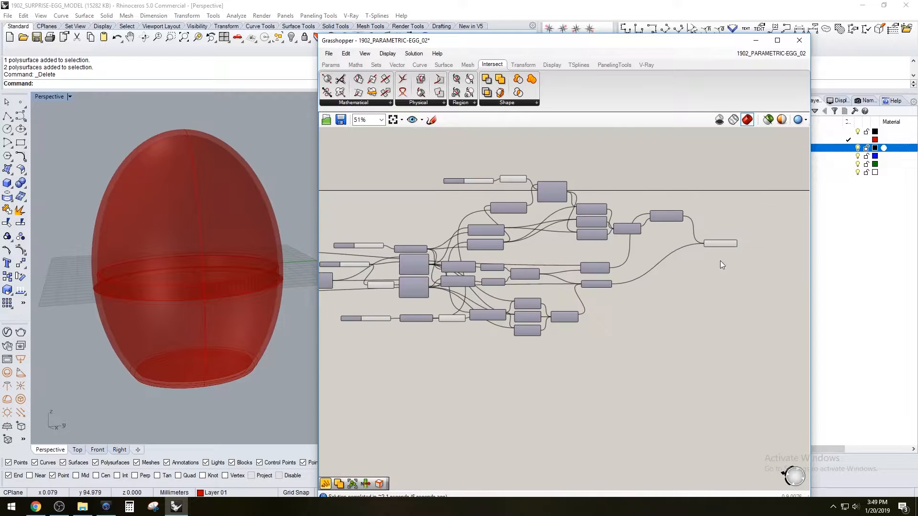
{"action": "scroll", "coordinate": [153, 291], "scroll_direction": "up", "scroll_amount": 2}
{"action": "right_click_drag", "start_coordinate": [155, 291], "coordinate": [214, 262]}
{"action": "scroll", "coordinate": [206, 266], "scroll_direction": "down", "scroll_amount": 2}
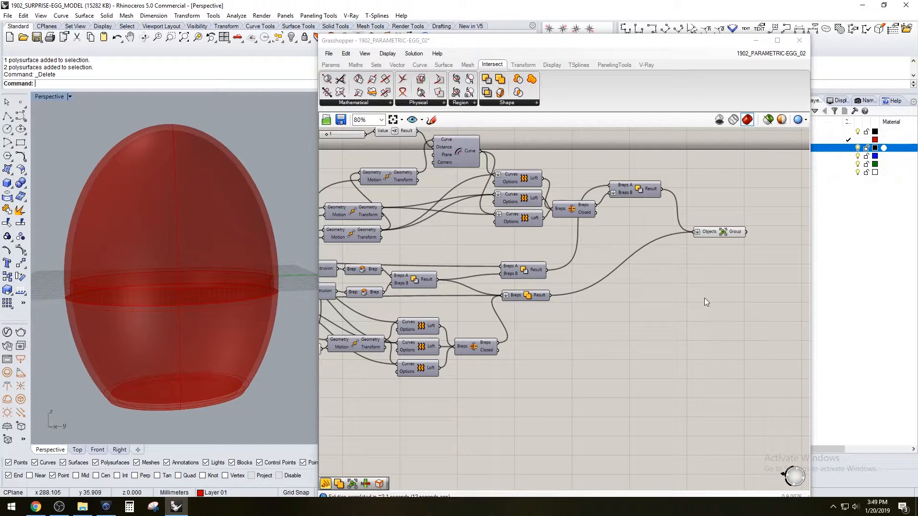
{"action": "scroll", "coordinate": [483, 269], "scroll_direction": "down", "scroll_amount": 1}
{"action": "right_click_drag", "start_coordinate": [483, 270], "coordinate": [622, 272]}
{"action": "right_click_drag", "start_coordinate": [424, 274], "coordinate": [697, 261]}
{"action": "right_click_drag", "start_coordinate": [377, 257], "coordinate": [626, 246]}
{"action": "scroll", "coordinate": [658, 221], "scroll_direction": "up", "scroll_amount": 2}
{"action": "left_click", "coordinate": [614, 223]}
{"action": "scroll", "coordinate": [614, 223], "scroll_direction": "down", "scroll_amount": 3}
{"action": "right_click_drag", "start_coordinate": [462, 265], "coordinate": [674, 252]}
{"action": "scroll", "coordinate": [452, 236], "scroll_direction": "up", "scroll_amount": 1}
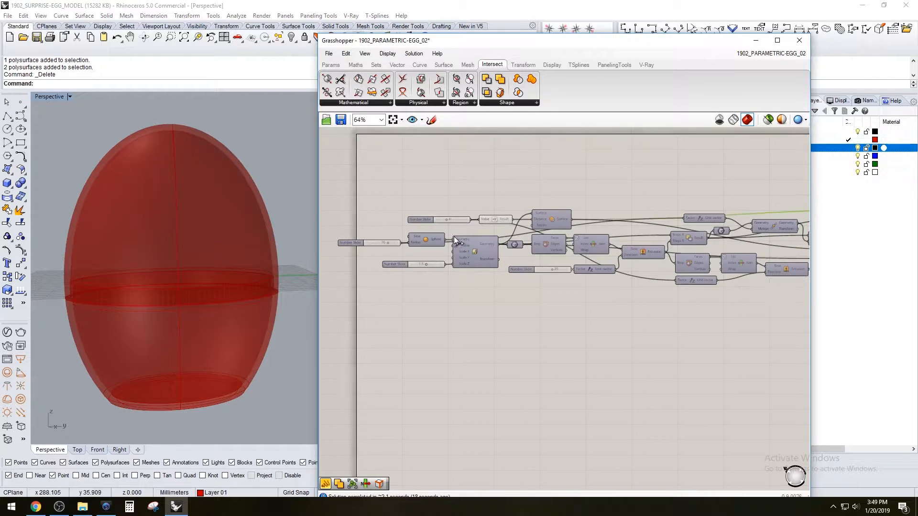
{"action": "scroll", "coordinate": [494, 227], "scroll_direction": "down", "scroll_amount": 1}
{"action": "right_click_drag", "start_coordinate": [798, 261], "coordinate": [490, 276]}
{"action": "right_click_drag", "start_coordinate": [661, 276], "coordinate": [463, 262]}
{"action": "right_click_drag", "start_coordinate": [661, 237], "coordinate": [586, 260]}
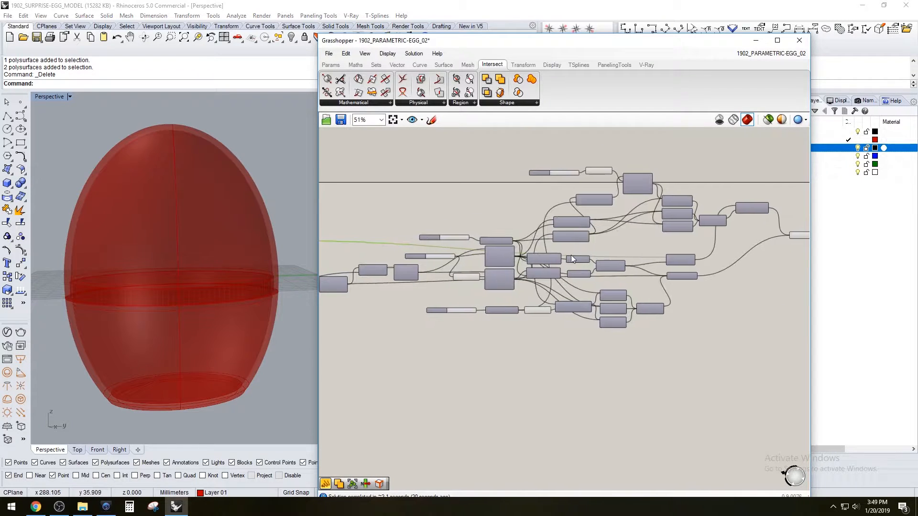
{"action": "scroll", "coordinate": [528, 262], "scroll_direction": "up", "scroll_amount": 3}
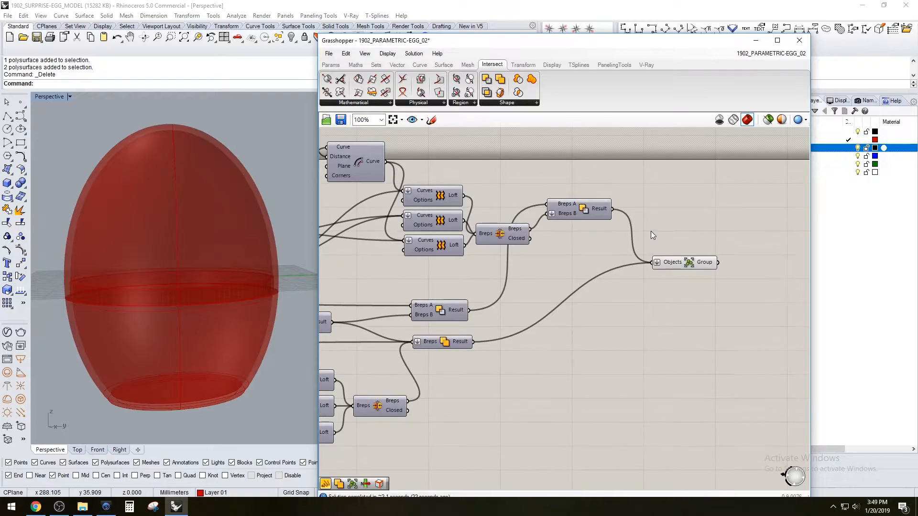